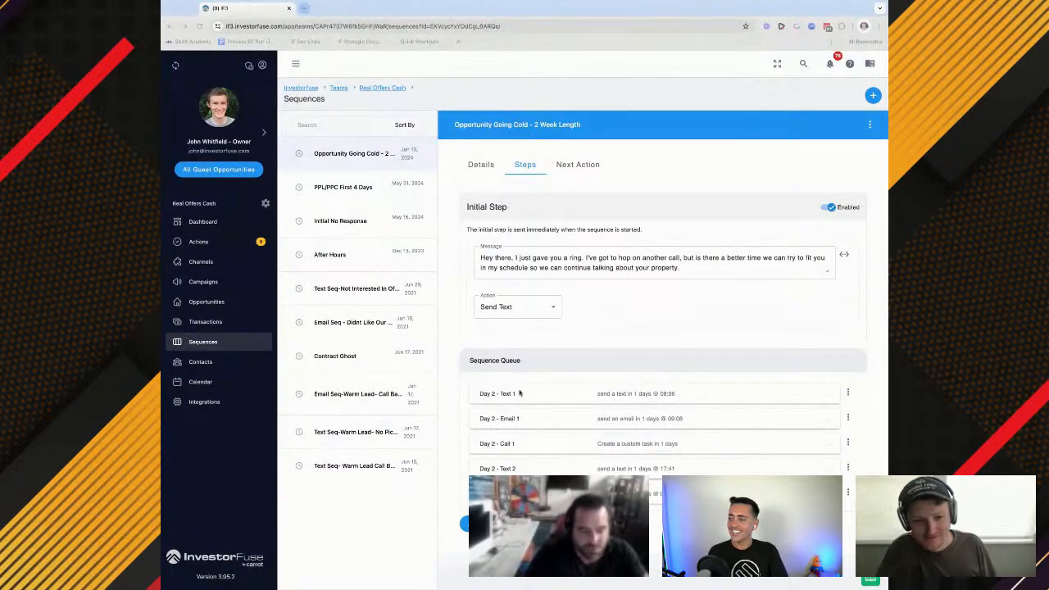
Look through the steps of the PPL/PPC First 4 Days sequence and return to those of Opportunity Going Cold - 2 Week Length
{"action": "left_click", "coordinate": [454, 404]}
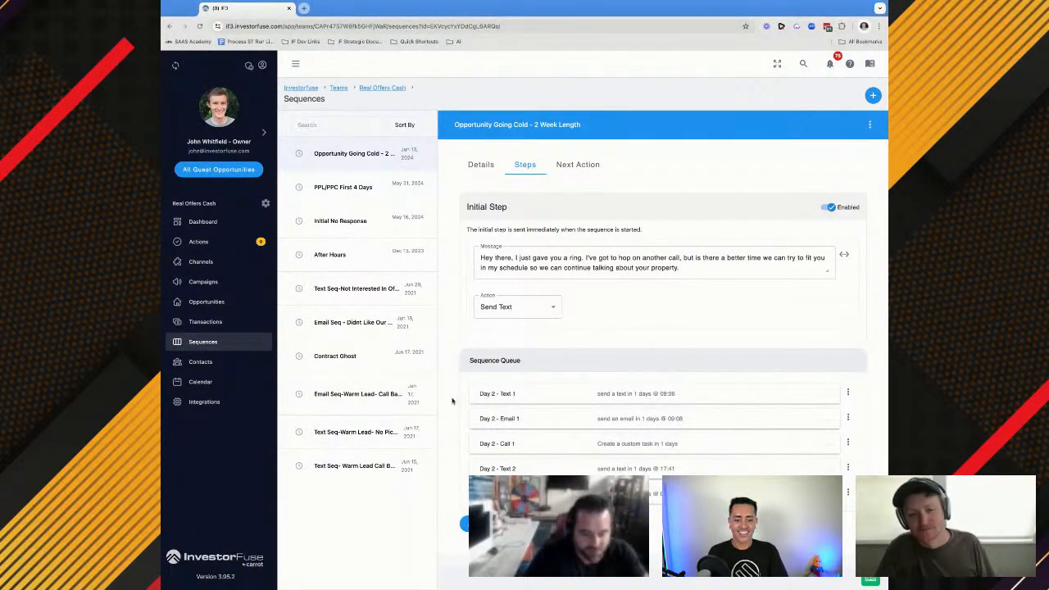
{"action": "left_click", "coordinate": [374, 182]}
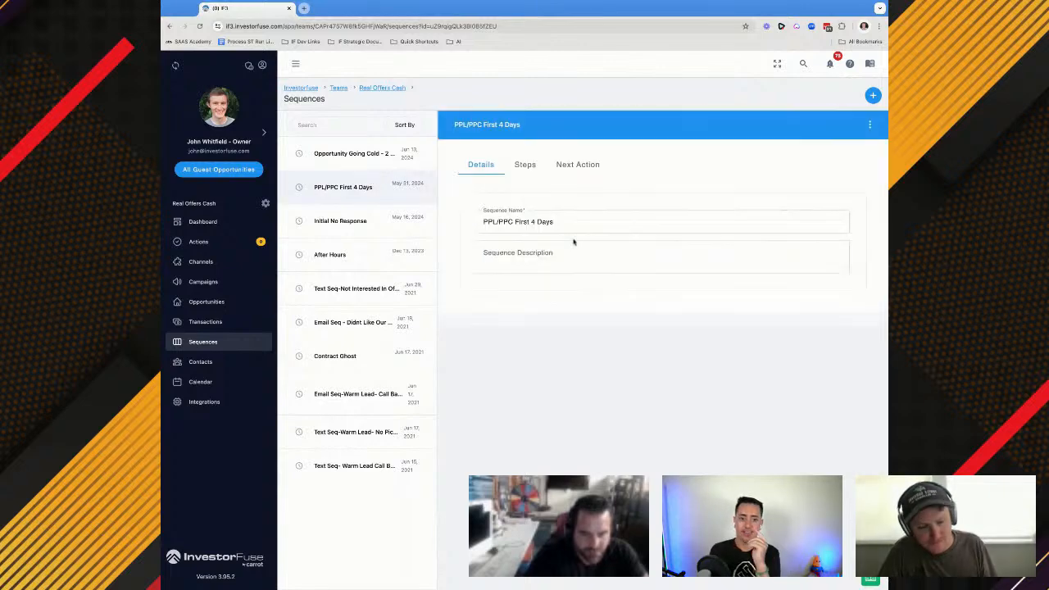
{"action": "left_click", "coordinate": [522, 164]}
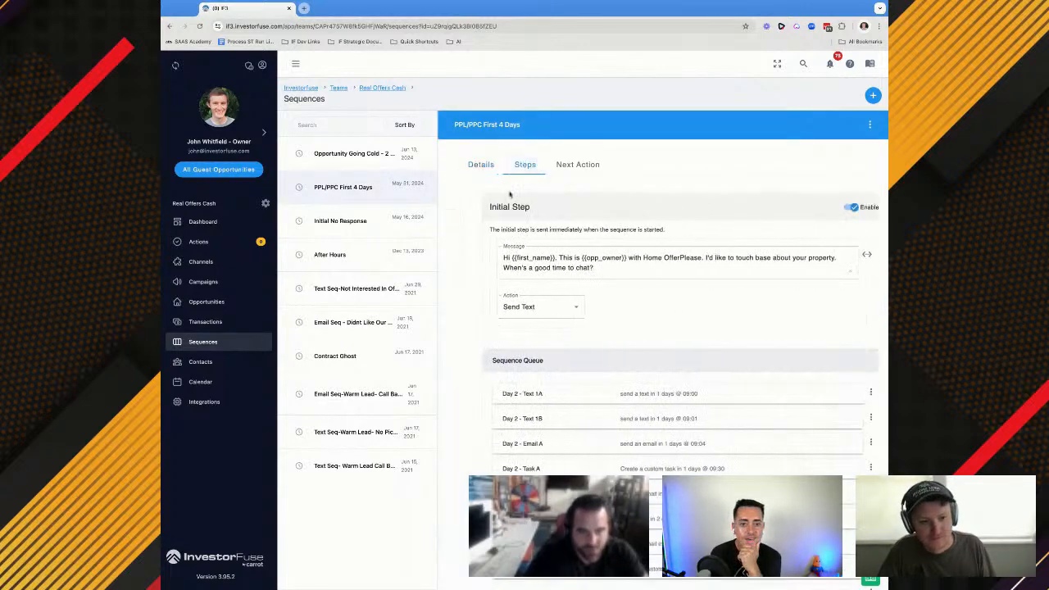
{"action": "scroll", "coordinate": [551, 435], "scroll_direction": "down", "scroll_amount": 3}
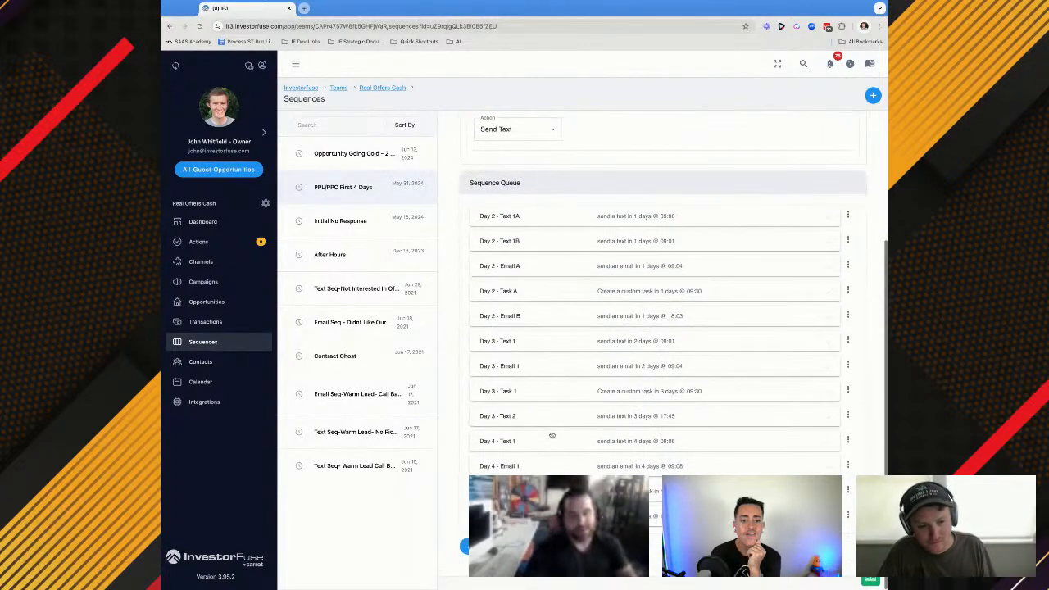
{"action": "scroll", "coordinate": [550, 435], "scroll_direction": "up", "scroll_amount": 3}
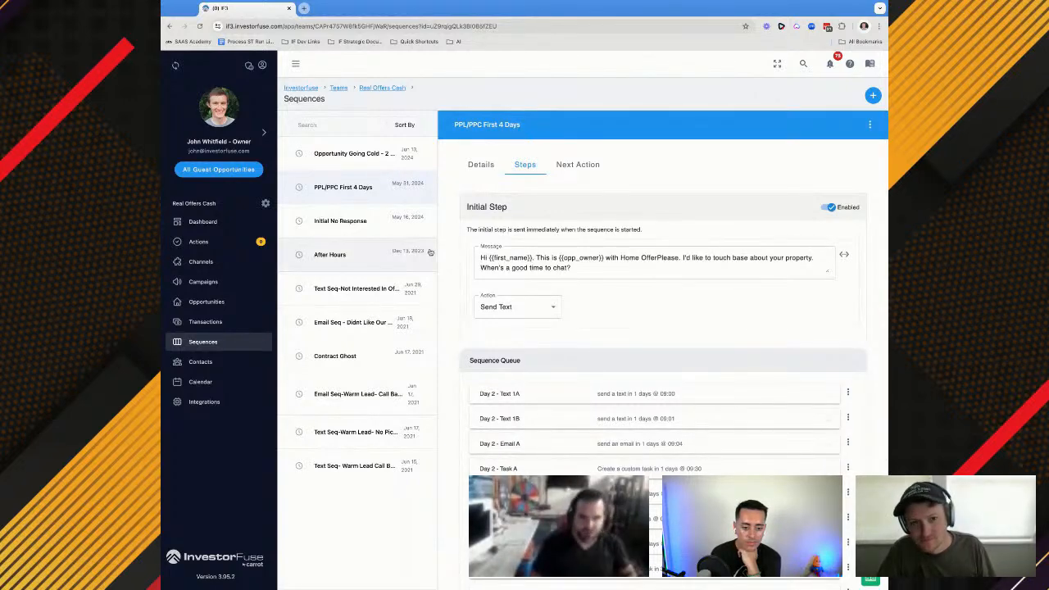
{"action": "left_click", "coordinate": [360, 160]}
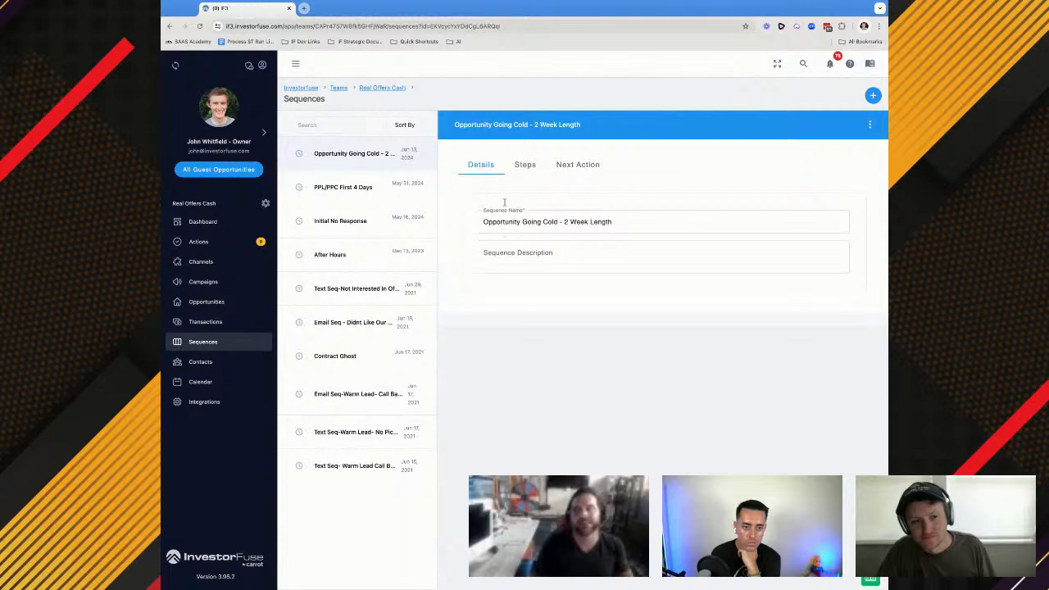
{"action": "left_click", "coordinate": [521, 167]}
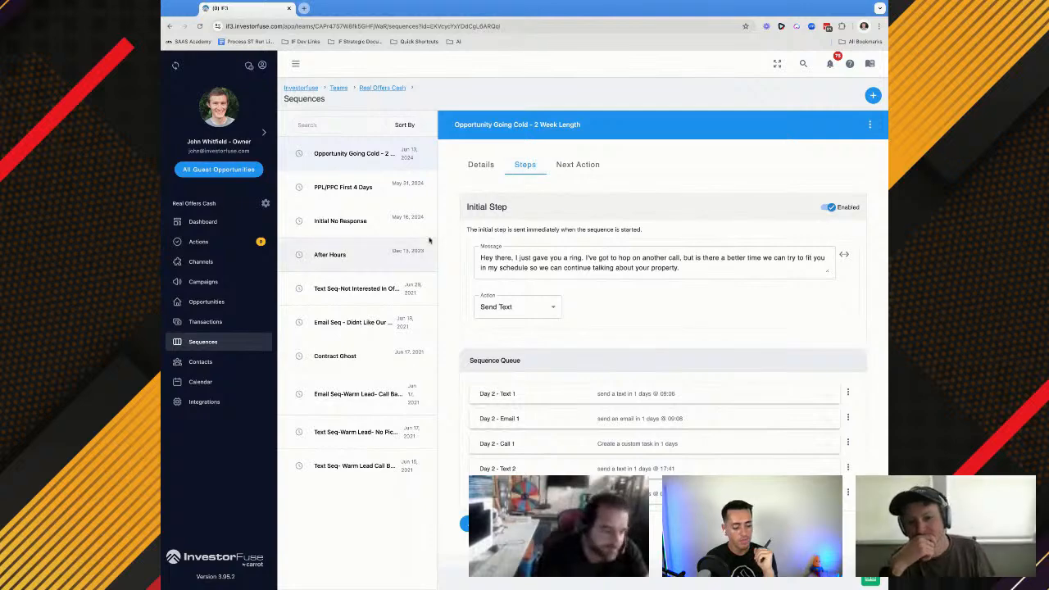
{"action": "left_click", "coordinate": [182, 214]}
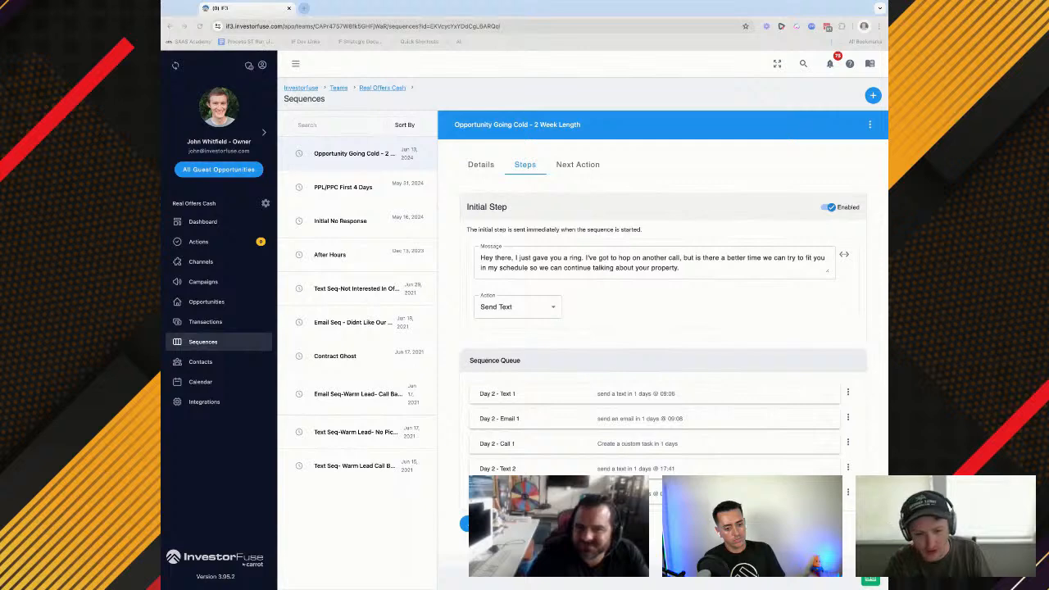
{"action": "left_click", "coordinate": [655, 394]}
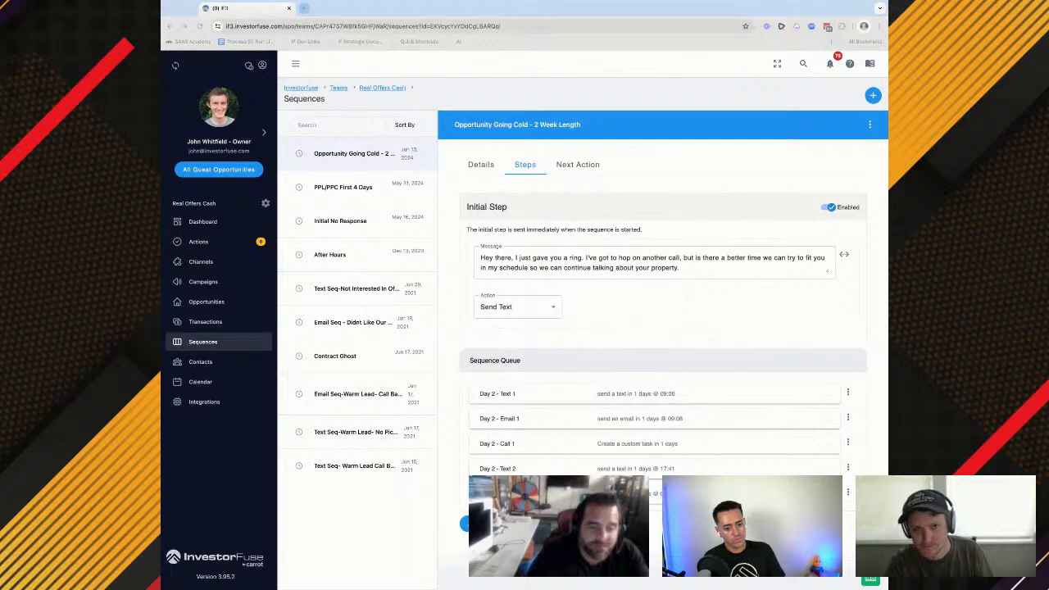
{"action": "key", "text": "super+Tab"}
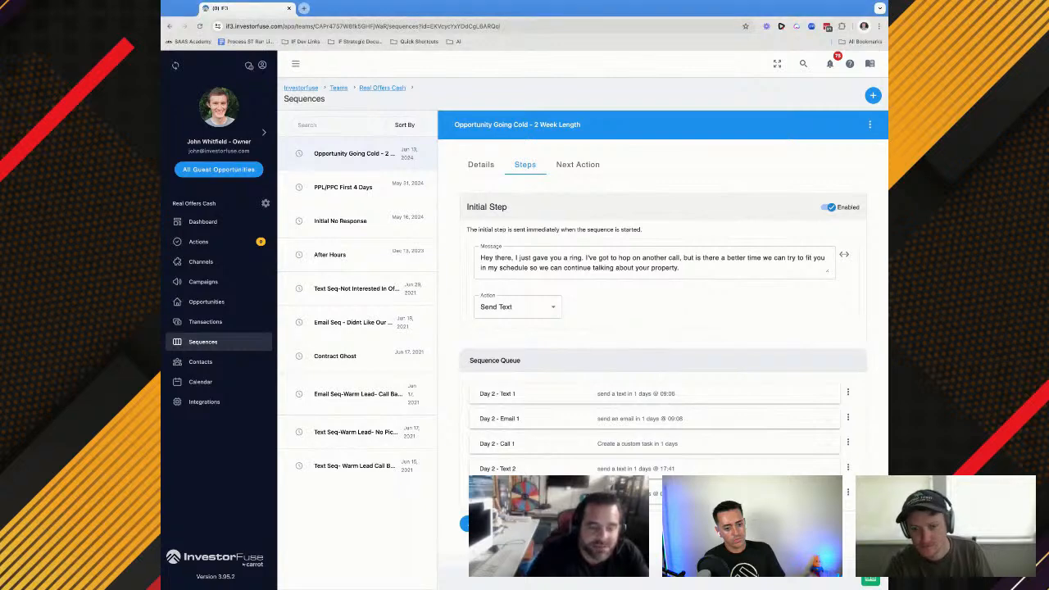
Rename the sequence to "Opportunity Going Cold - 4 Week Length" and save the change
{"action": "left_click", "coordinate": [475, 170]}
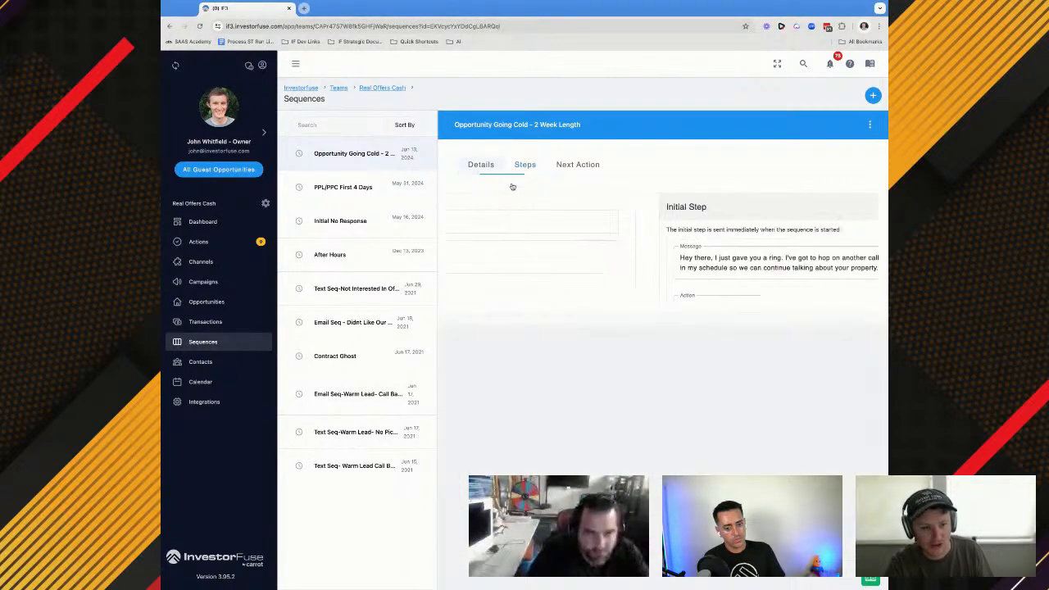
{"action": "left_click", "coordinate": [566, 222]}
{"action": "key", "text": "BackSpace"}
{"action": "type", "text": "4 Week Length"}
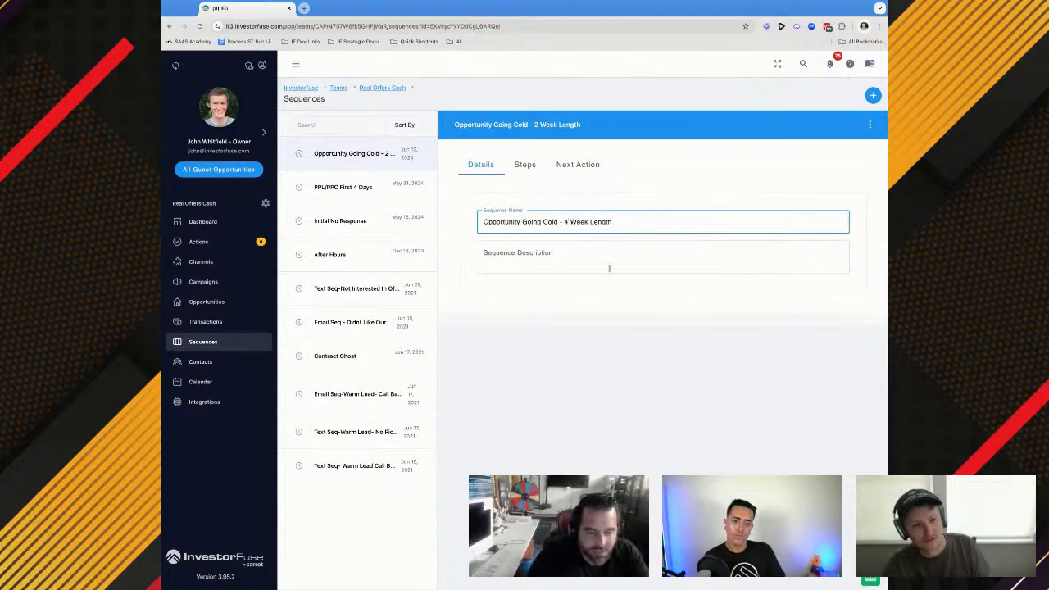
{"action": "left_click", "coordinate": [525, 165]}
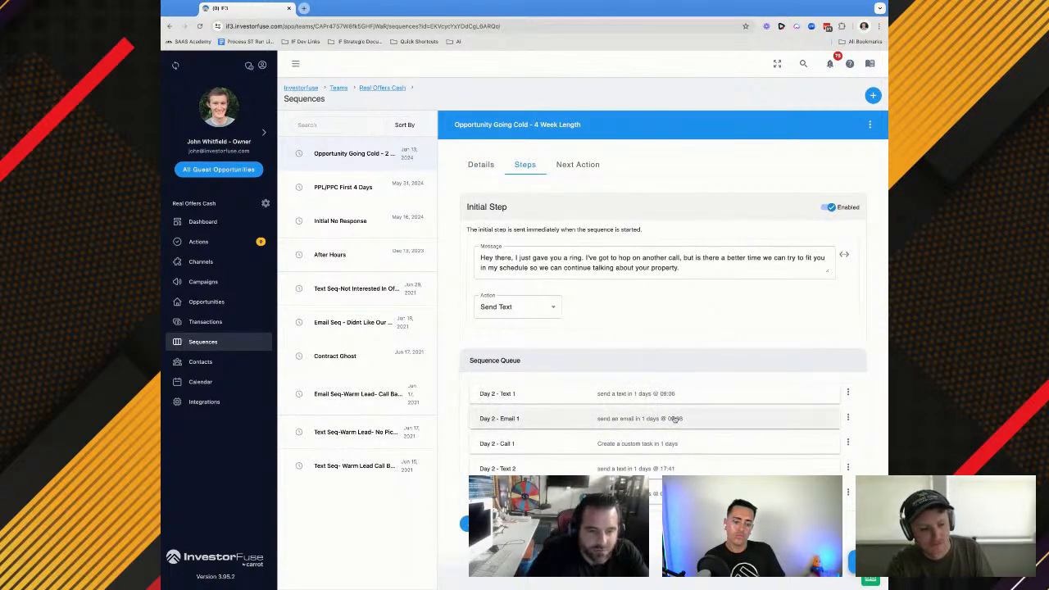
{"action": "left_click", "coordinate": [860, 562]}
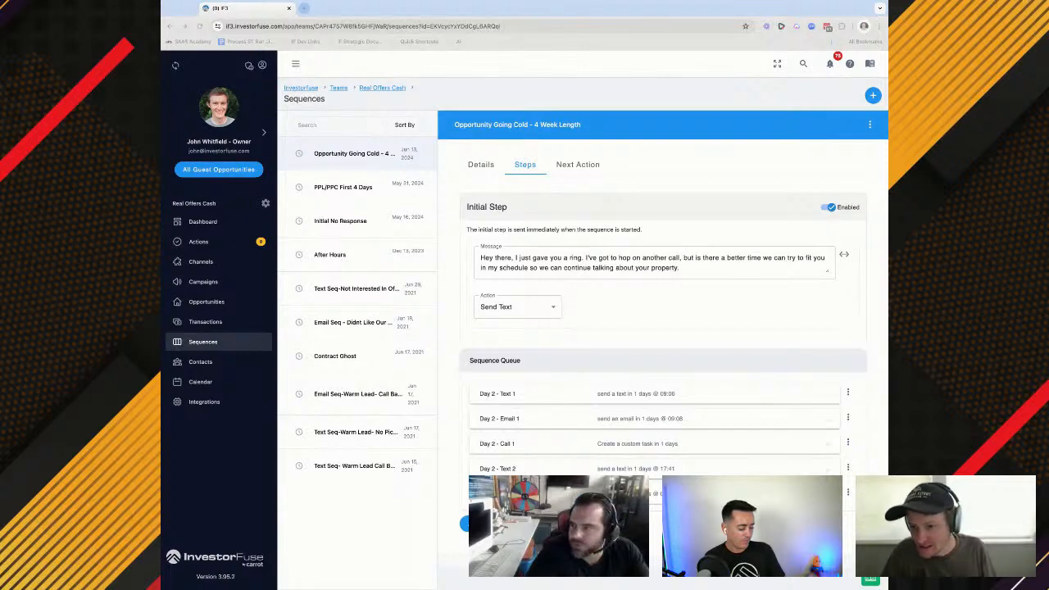
Expand the Day 2 - Text 1 and Day 2 - Email 1 steps in the sequence queue and examine their messages and send settings
{"action": "left_click", "coordinate": [656, 394]}
{"action": "left_click", "coordinate": [656, 394]}
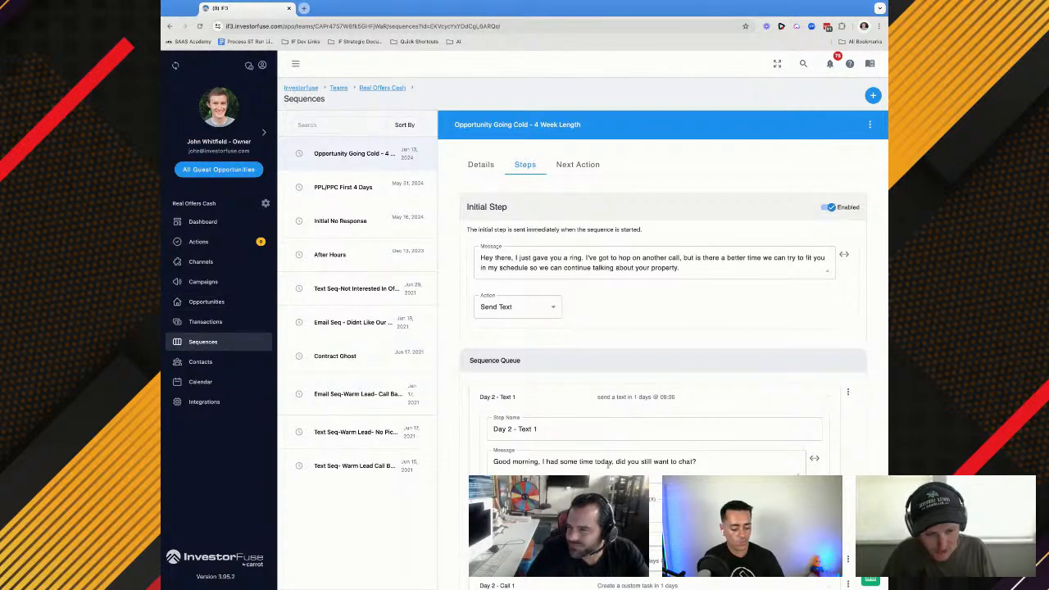
{"action": "scroll", "coordinate": [609, 464], "scroll_direction": "down", "scroll_amount": 2}
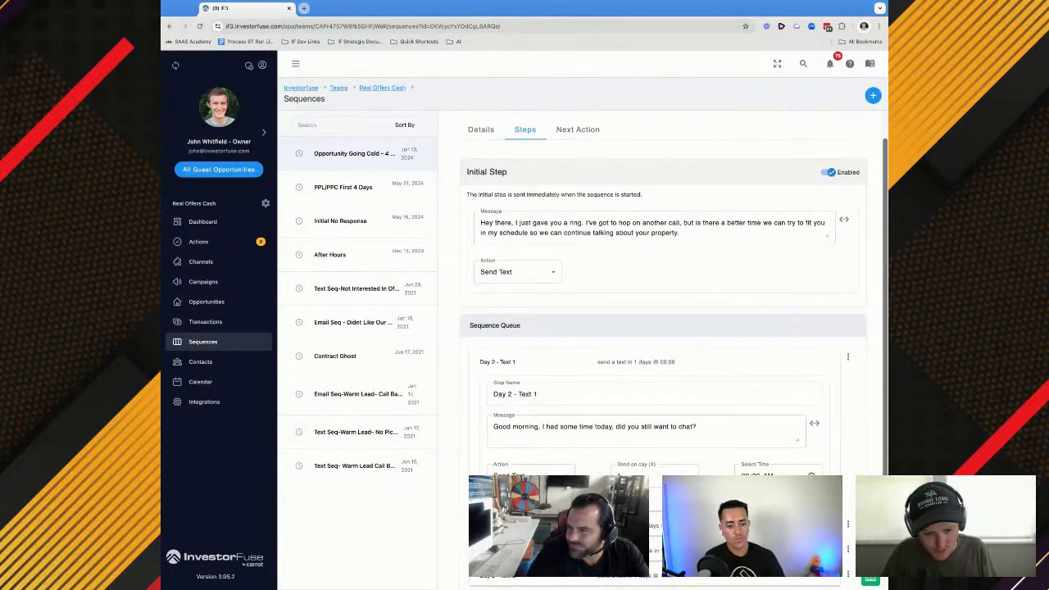
{"action": "left_click", "coordinate": [552, 472]}
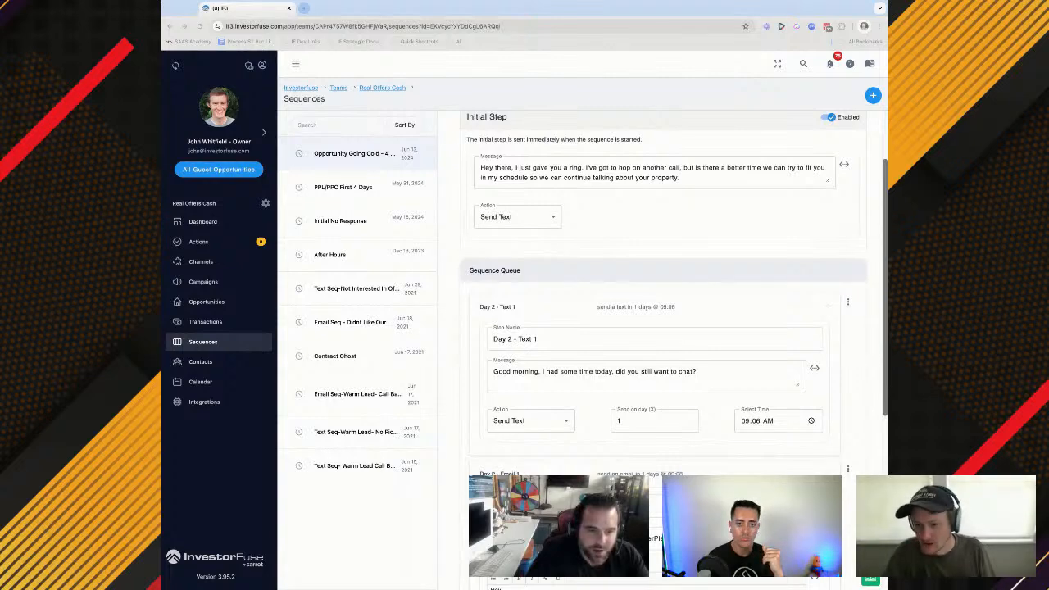
{"action": "scroll", "coordinate": [664, 344], "scroll_direction": "down", "scroll_amount": 3}
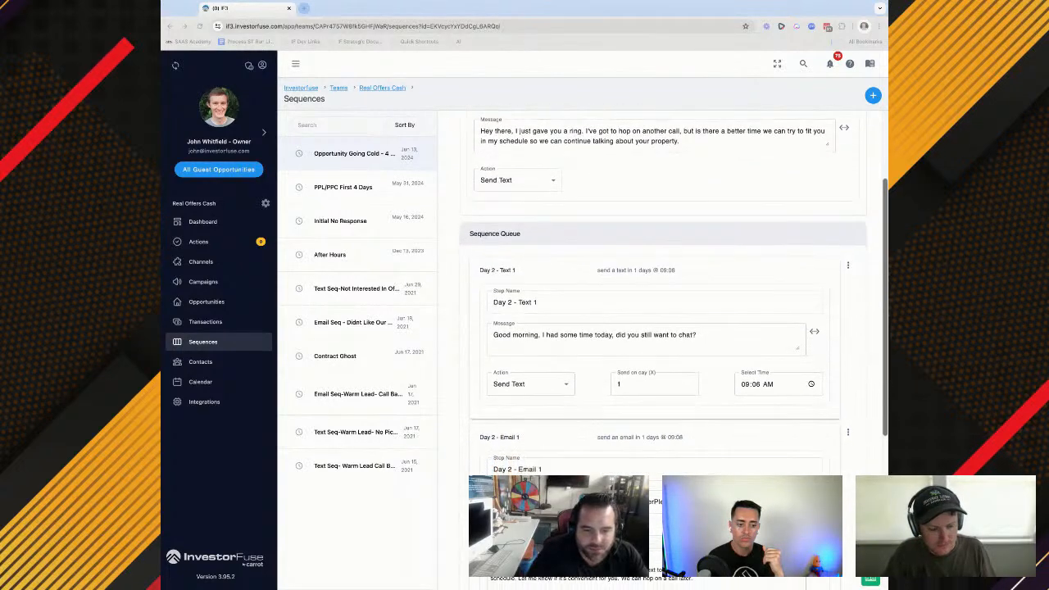
{"action": "scroll", "coordinate": [663, 344], "scroll_direction": "down", "scroll_amount": 2}
{"action": "scroll", "coordinate": [664, 344], "scroll_direction": "up", "scroll_amount": 4}
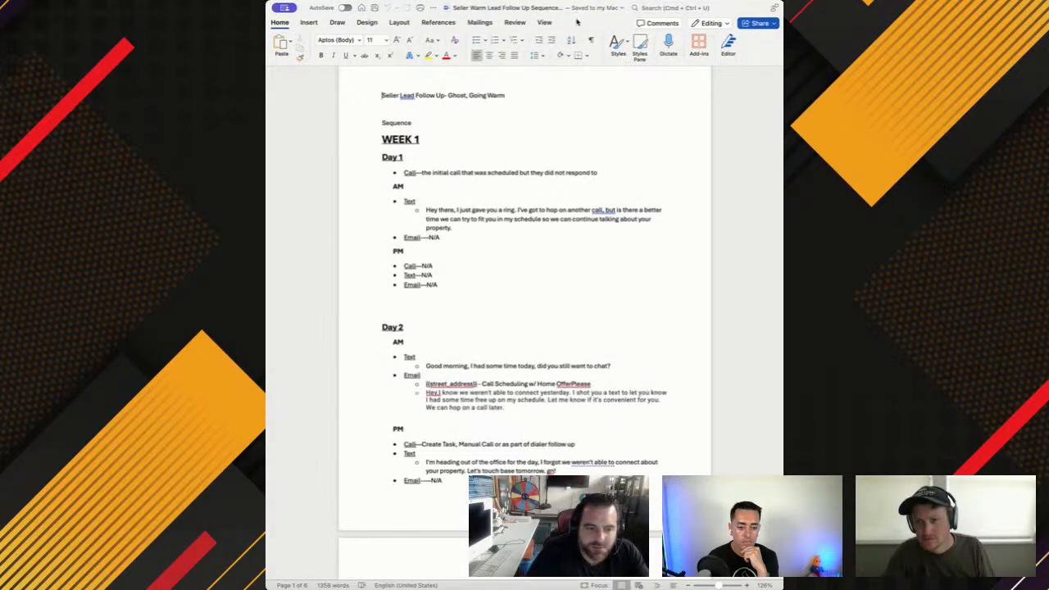
Read the Seller Warm Lead Follow Up Sequence document in Word from Day 2 to Day 30, highlighting the start of the "Not sure if you are getting these emails" message
{"action": "scroll", "coordinate": [489, 290], "scroll_direction": "down", "scroll_amount": 2}
{"action": "scroll", "coordinate": [489, 291], "scroll_direction": "down", "scroll_amount": 8}
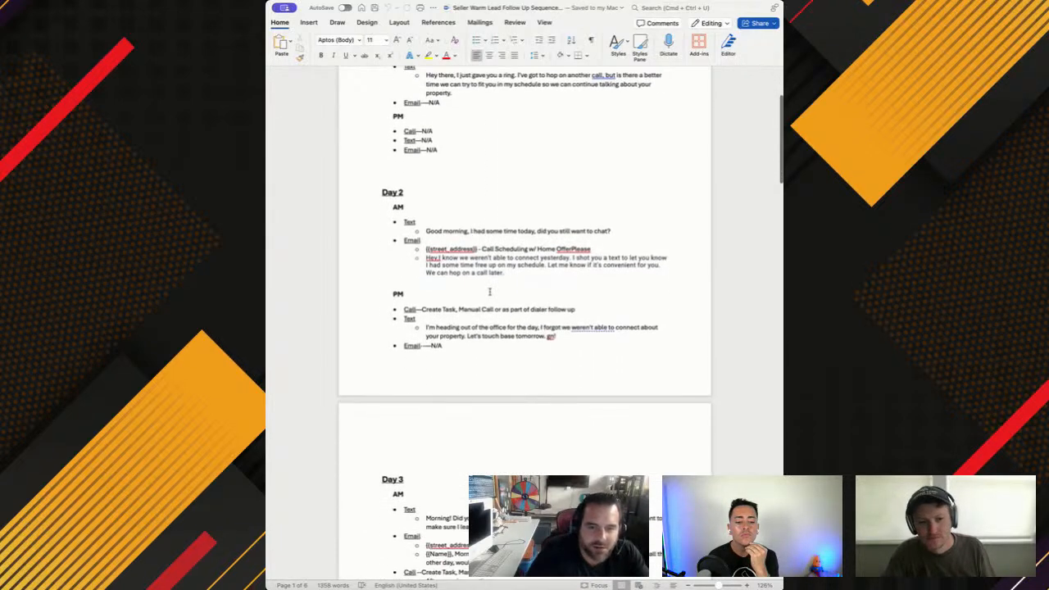
{"action": "scroll", "coordinate": [489, 291], "scroll_direction": "down", "scroll_amount": 1}
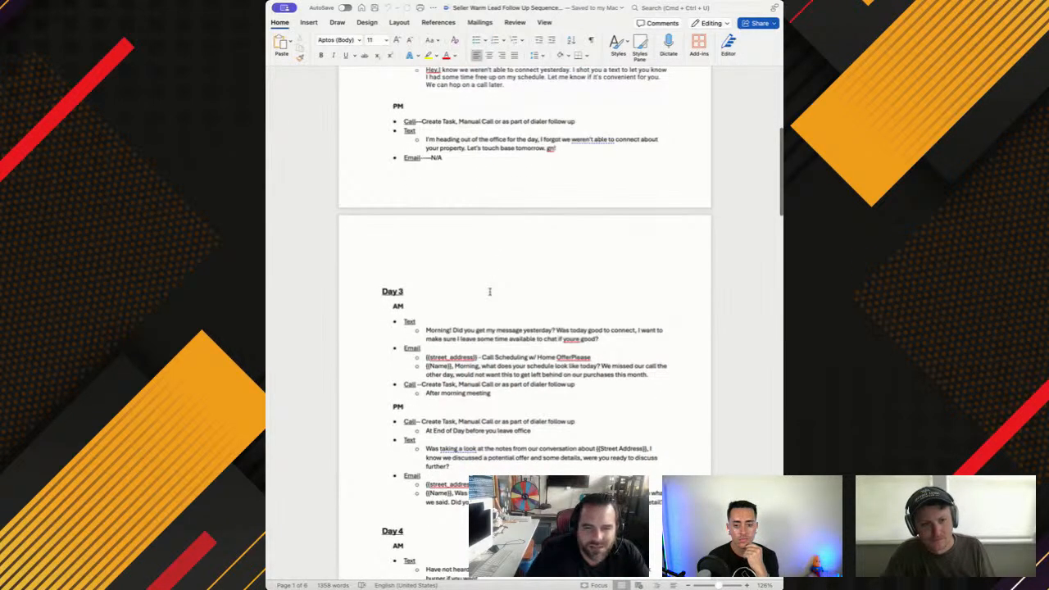
{"action": "scroll", "coordinate": [489, 291], "scroll_direction": "up", "scroll_amount": 3}
{"action": "scroll", "coordinate": [489, 291], "scroll_direction": "down", "scroll_amount": 3}
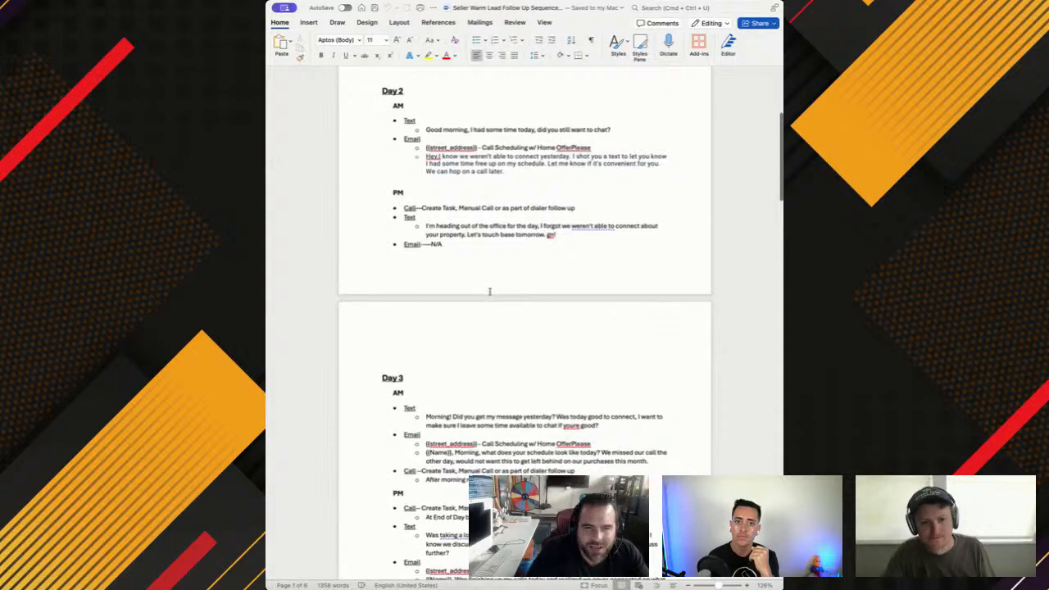
{"action": "scroll", "coordinate": [489, 290], "scroll_direction": "down", "scroll_amount": 8}
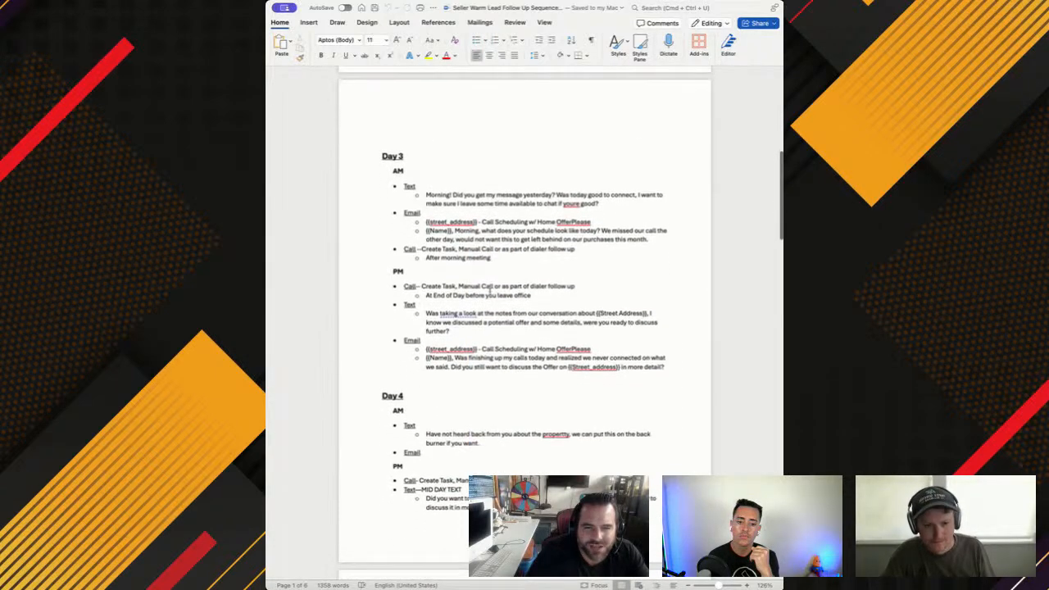
{"action": "scroll", "coordinate": [490, 291], "scroll_direction": "down", "scroll_amount": 10}
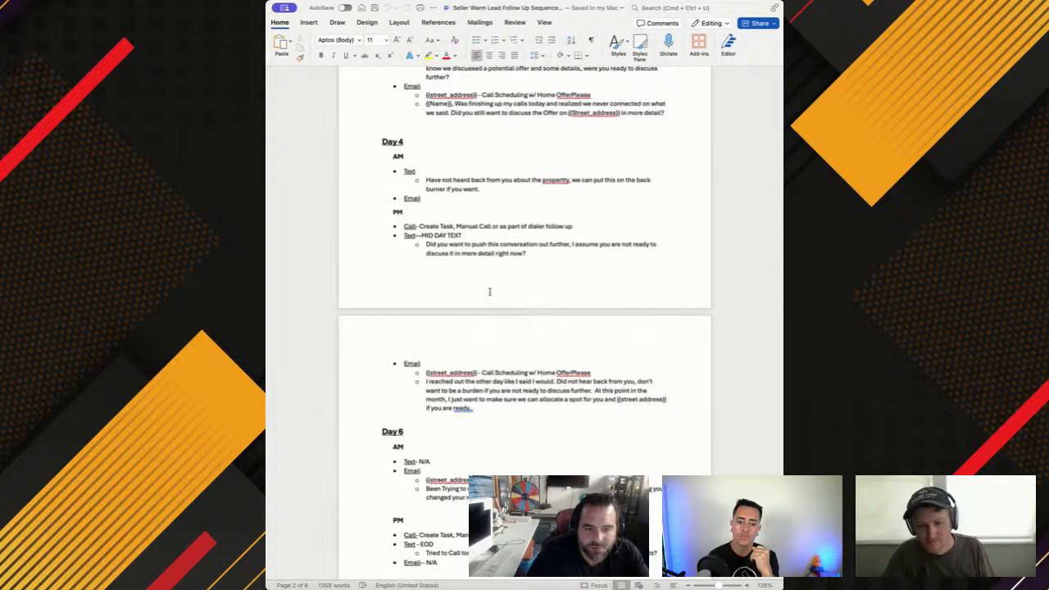
{"action": "scroll", "coordinate": [489, 291], "scroll_direction": "down", "scroll_amount": 5}
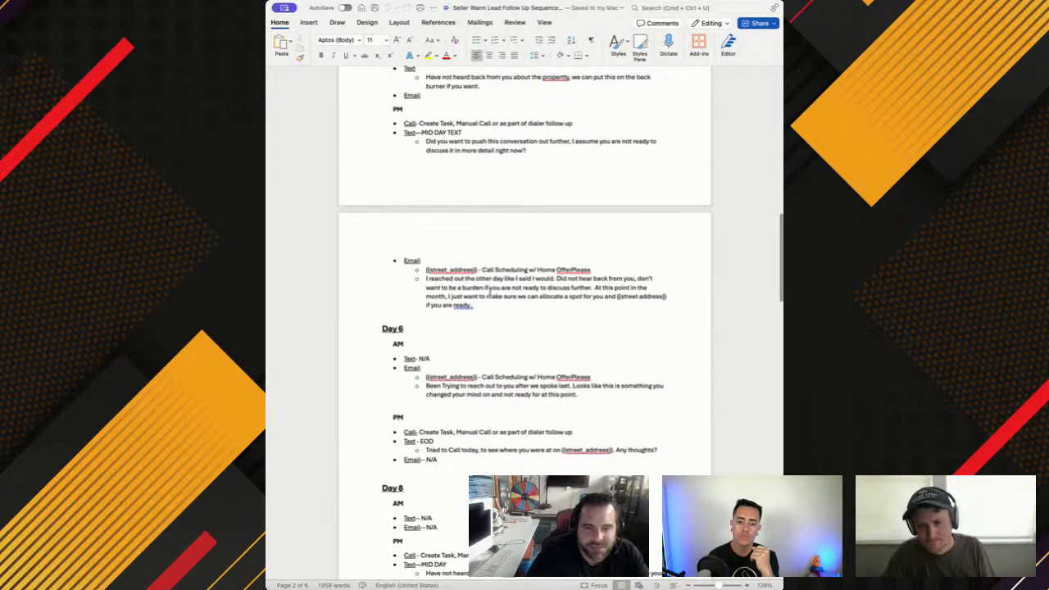
{"action": "scroll", "coordinate": [489, 291], "scroll_direction": "down", "scroll_amount": 5}
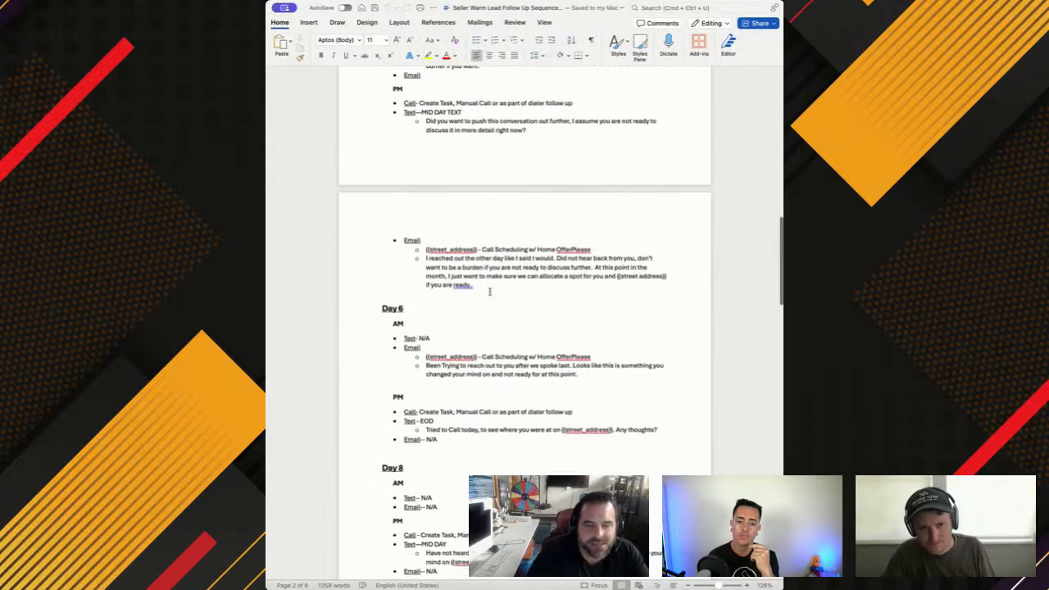
{"action": "scroll", "coordinate": [490, 291], "scroll_direction": "down", "scroll_amount": 5}
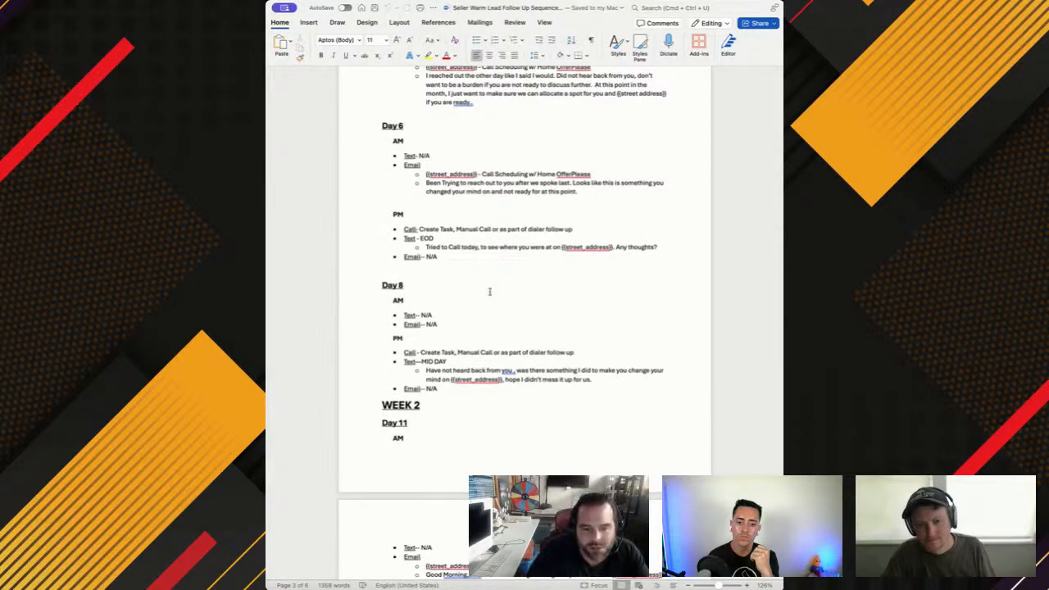
{"action": "scroll", "coordinate": [489, 291], "scroll_direction": "down", "scroll_amount": 15}
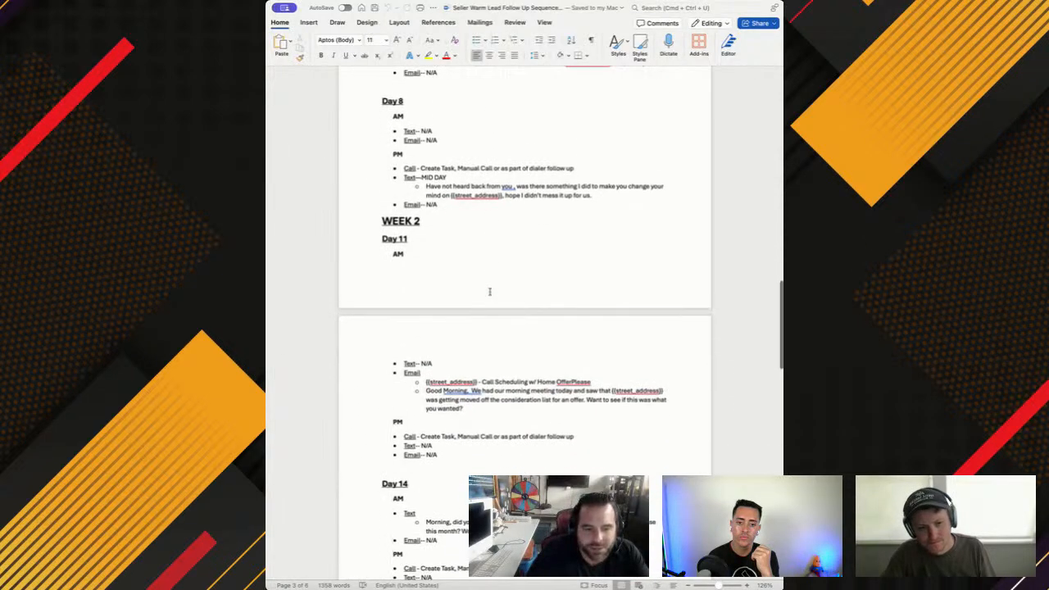
{"action": "scroll", "coordinate": [489, 291], "scroll_direction": "down", "scroll_amount": 20}
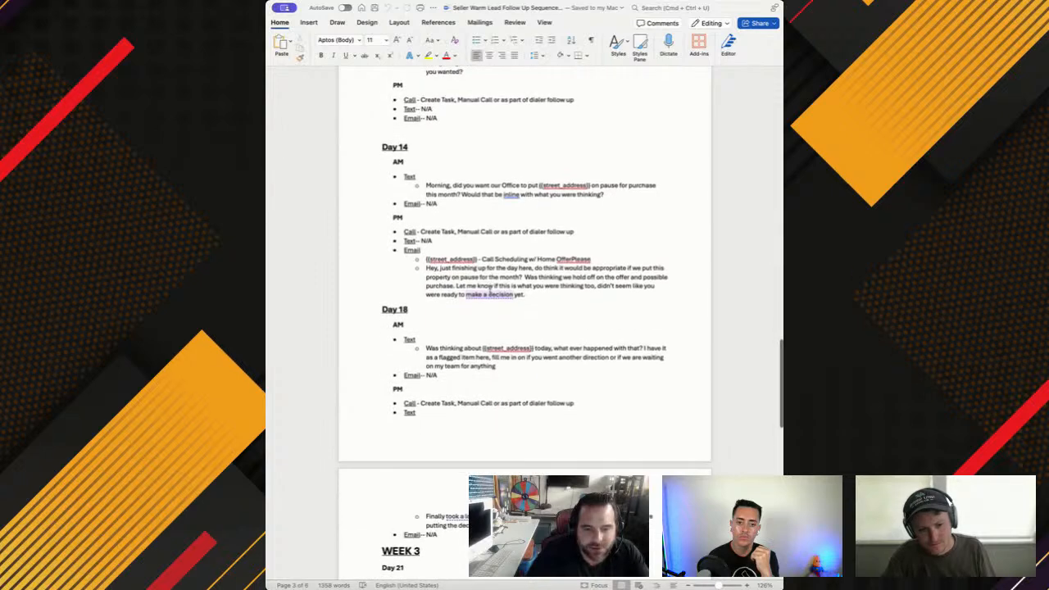
{"action": "scroll", "coordinate": [489, 291], "scroll_direction": "down", "scroll_amount": 9}
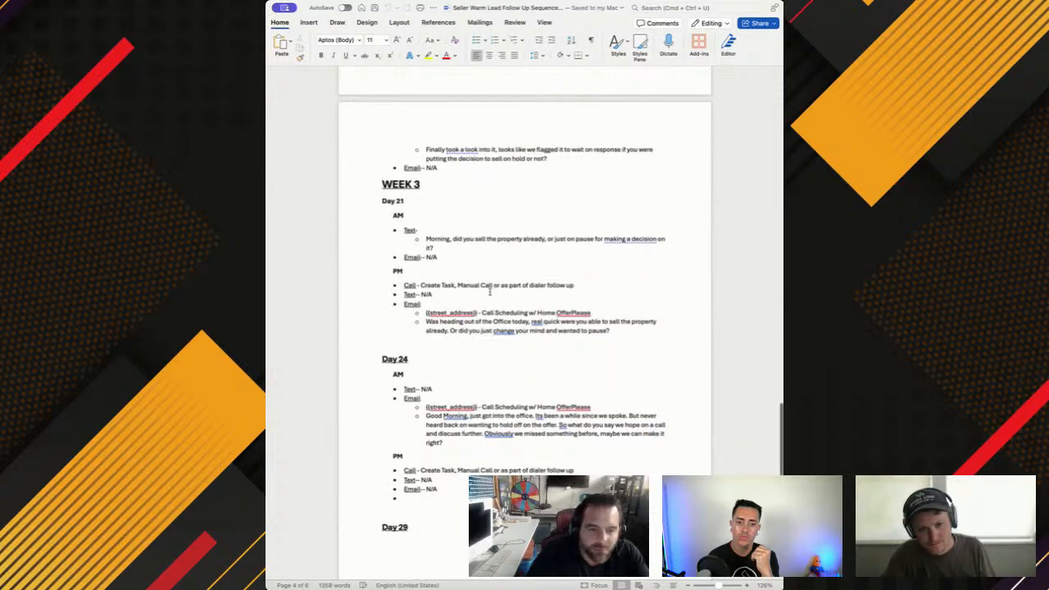
{"action": "scroll", "coordinate": [489, 291], "scroll_direction": "down", "scroll_amount": 20}
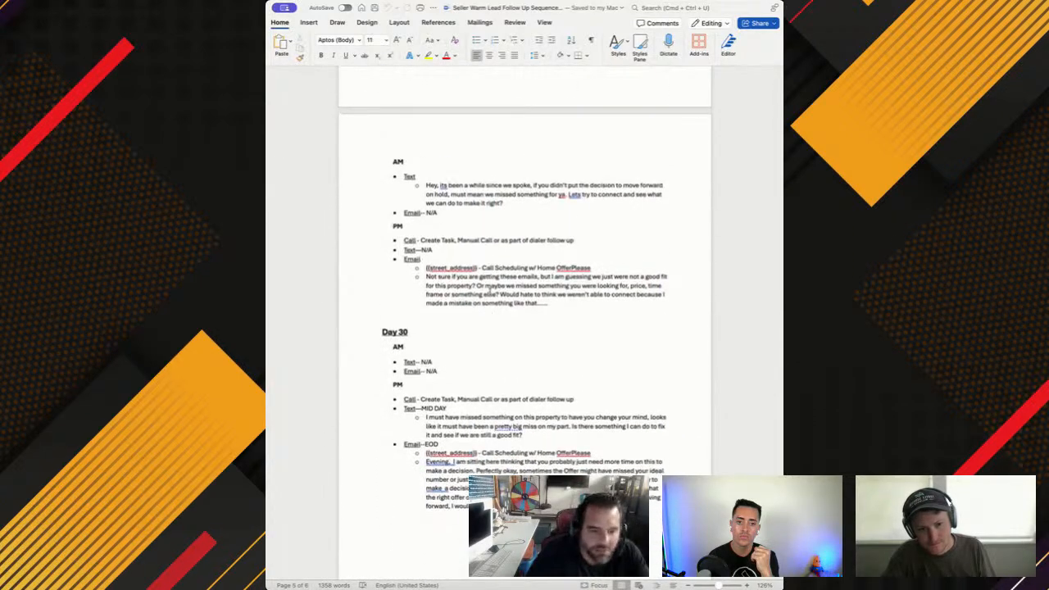
{"action": "scroll", "coordinate": [489, 291], "scroll_direction": "down", "scroll_amount": 2}
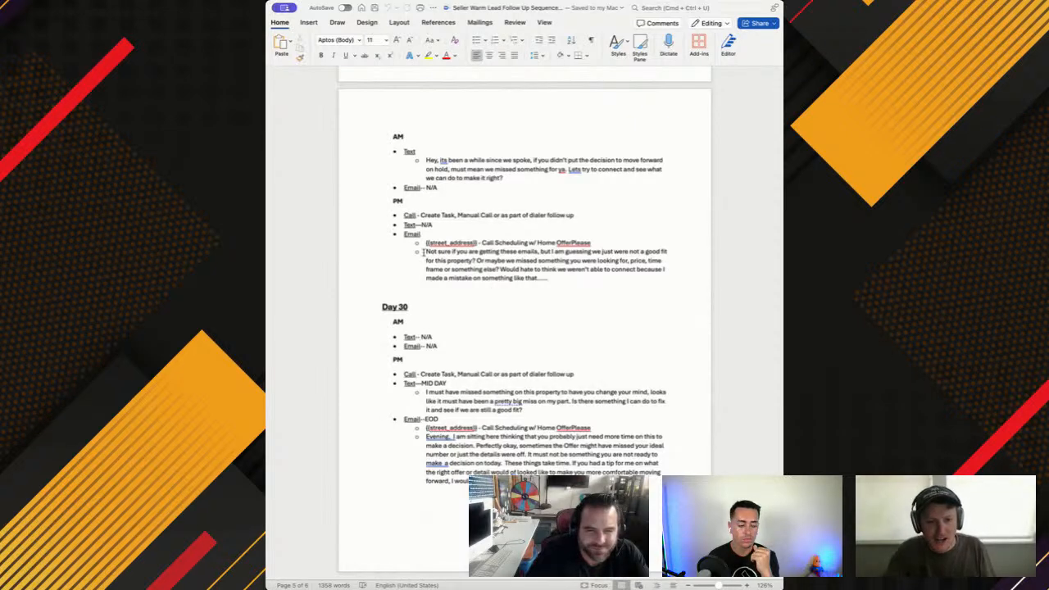
{"action": "left_click_drag", "start_coordinate": [425, 251], "coordinate": [562, 262]}
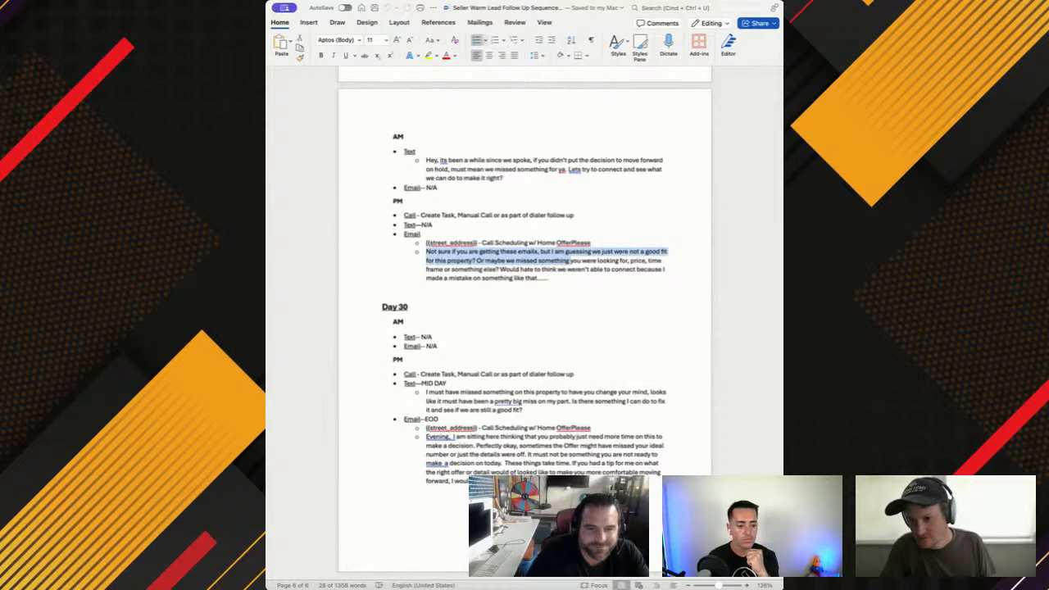
Switch back to InvestorFuse and review the expanded Day 2 text and email steps in the sequence queue
{"action": "key", "text": "super+Tab"}
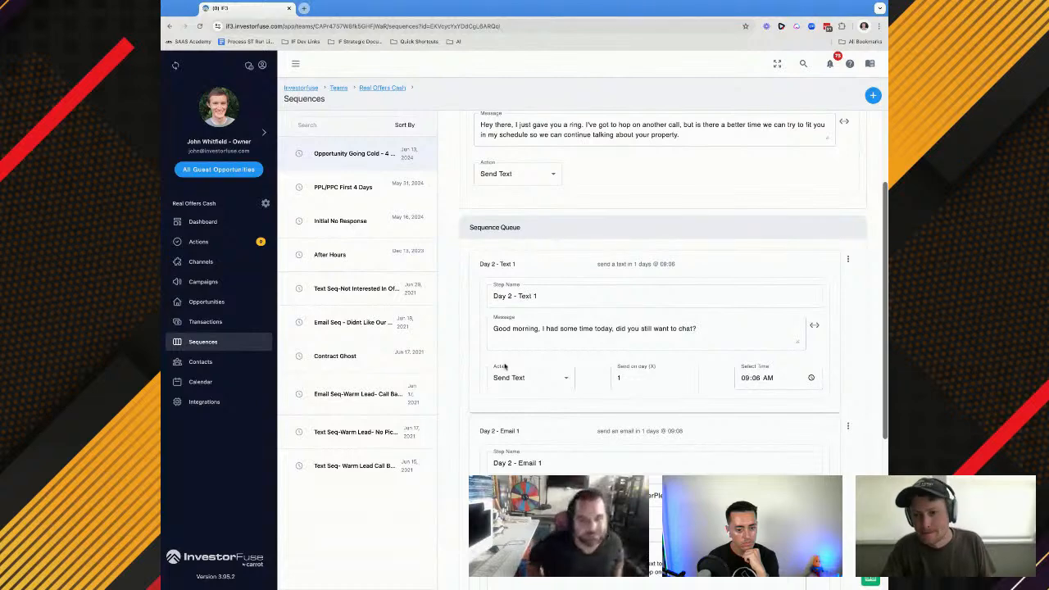
{"action": "scroll", "coordinate": [541, 328], "scroll_direction": "down", "scroll_amount": 3}
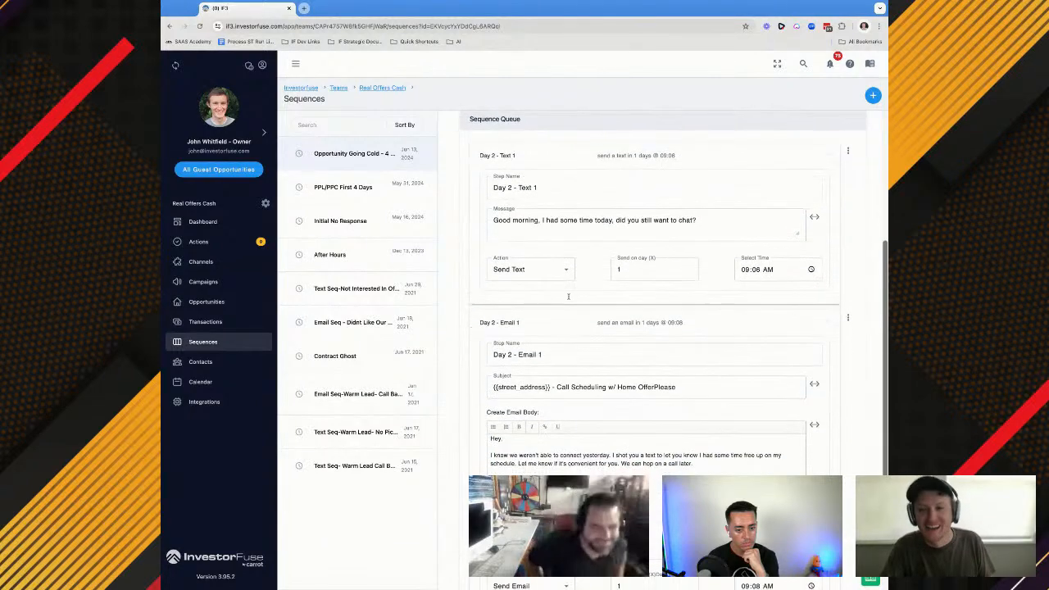
Compare the initial step's message with the messages and send timing of Day 2 - Text 1 and Day 2 - Email 1
{"action": "scroll", "coordinate": [567, 297], "scroll_direction": "down", "scroll_amount": 2}
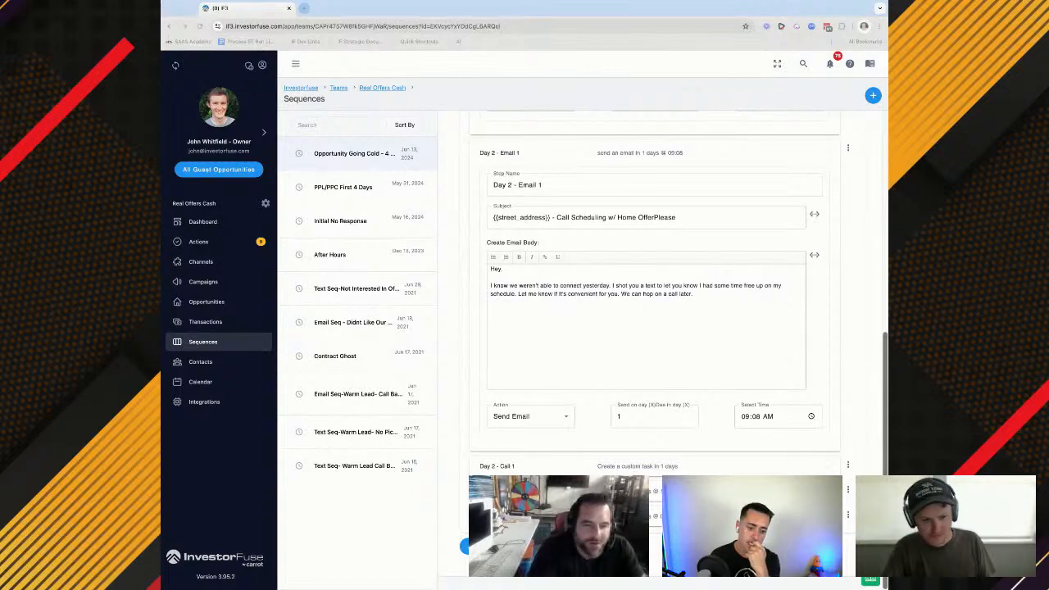
{"action": "scroll", "coordinate": [662, 349], "scroll_direction": "up", "scroll_amount": 1}
{"action": "scroll", "coordinate": [663, 350], "scroll_direction": "up", "scroll_amount": 4}
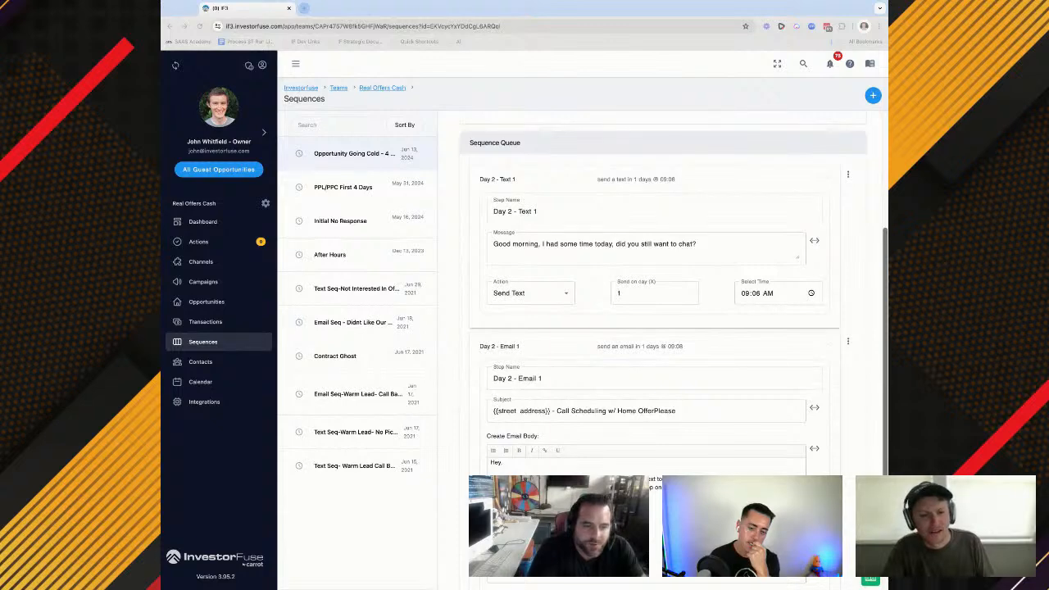
{"action": "left_click", "coordinate": [187, 222]}
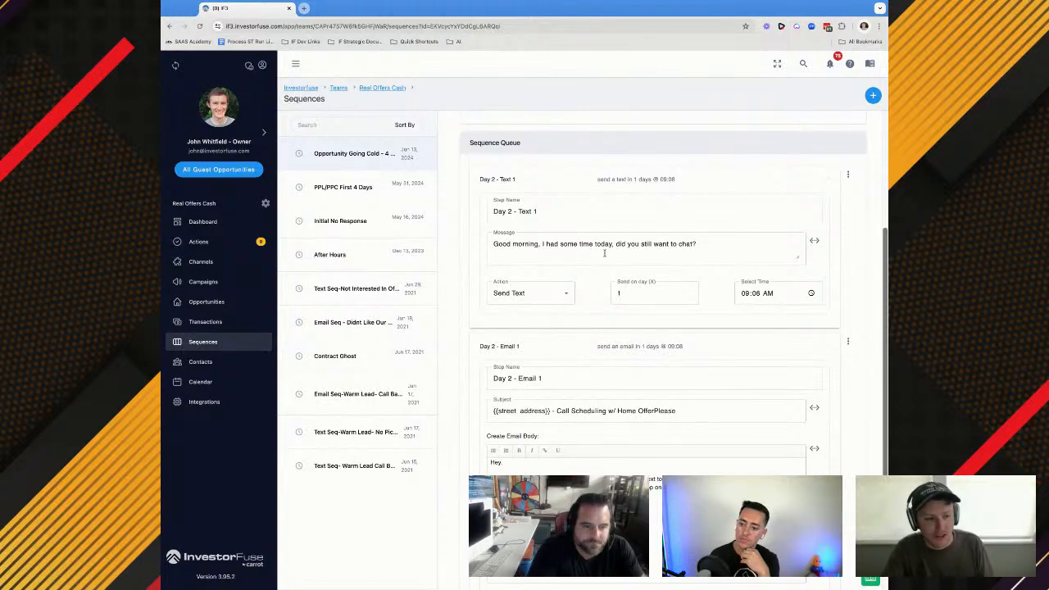
{"action": "scroll", "coordinate": [604, 253], "scroll_direction": "down", "scroll_amount": 1}
{"action": "scroll", "coordinate": [604, 253], "scroll_direction": "down", "scroll_amount": 3}
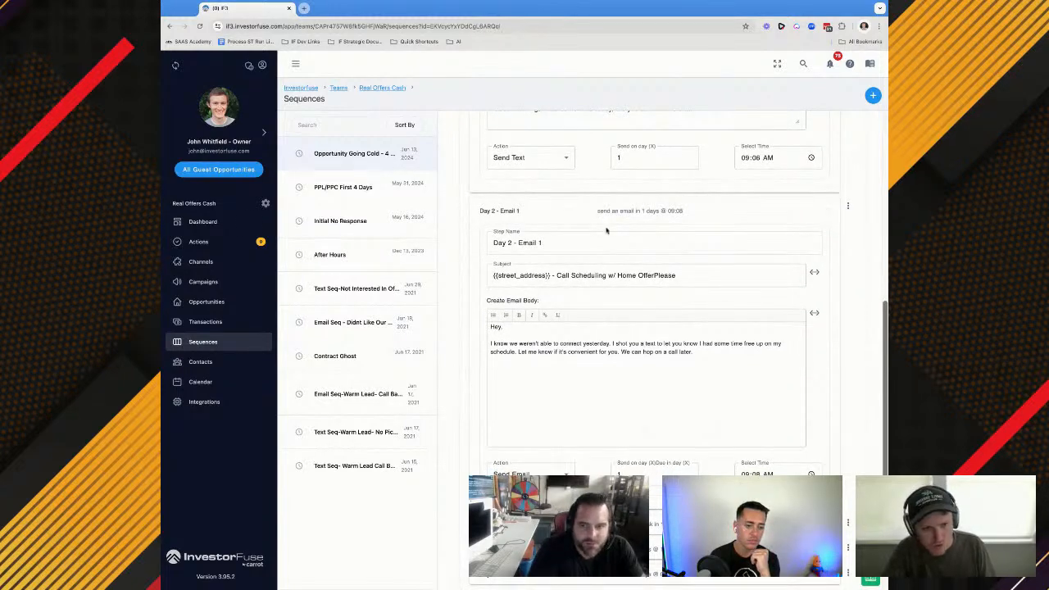
{"action": "scroll", "coordinate": [606, 232], "scroll_direction": "up", "scroll_amount": 5}
{"action": "scroll", "coordinate": [606, 232], "scroll_direction": "down", "scroll_amount": 1}
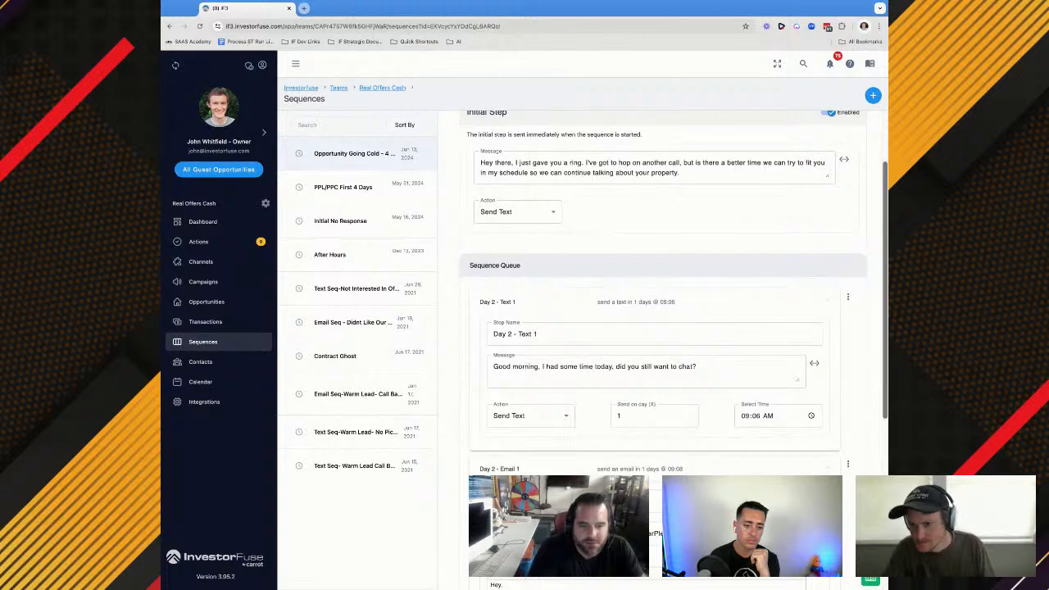
{"action": "scroll", "coordinate": [663, 287], "scroll_direction": "down", "scroll_amount": 1}
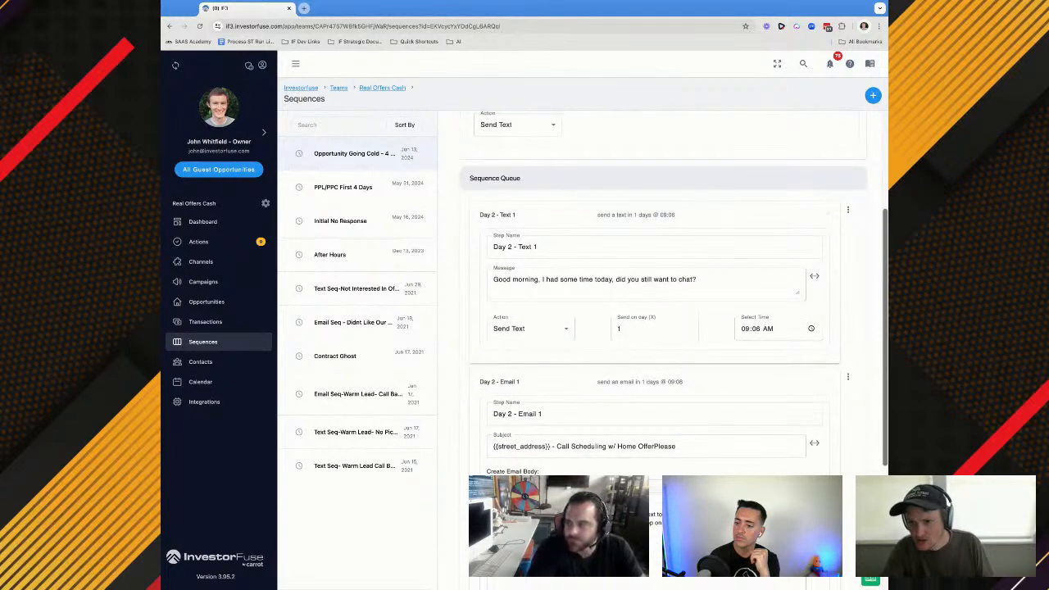
{"action": "scroll", "coordinate": [664, 287], "scroll_direction": "down", "scroll_amount": 2}
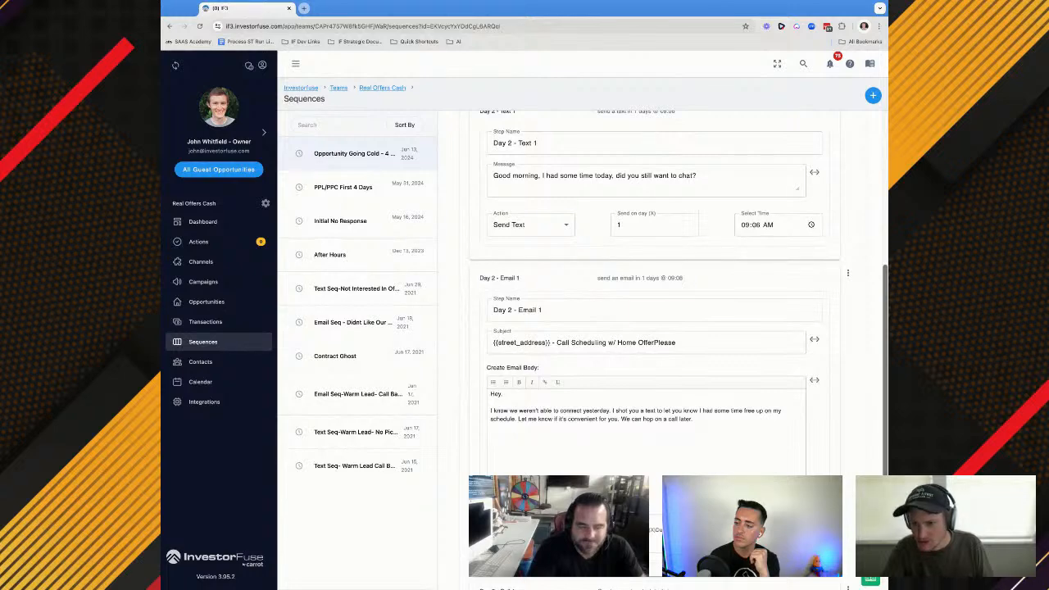
{"action": "scroll", "coordinate": [592, 337], "scroll_direction": "down", "scroll_amount": 2}
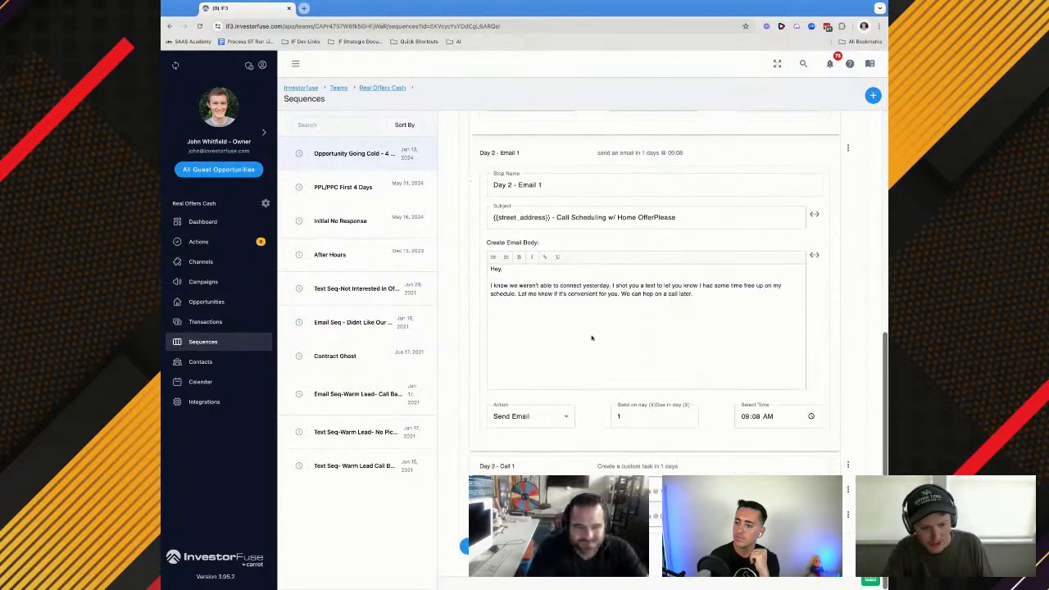
Expand the Day 2 - Call 1 step, examine its task name, assignee and timing, and save the sequence
{"action": "left_click", "coordinate": [551, 473]}
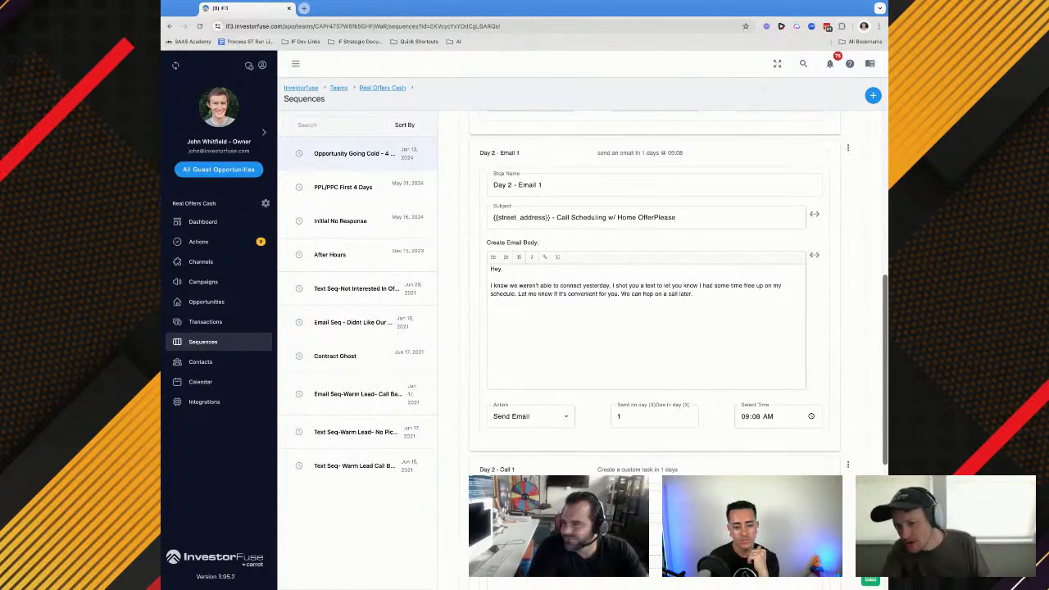
{"action": "scroll", "coordinate": [634, 414], "scroll_direction": "down", "scroll_amount": 4}
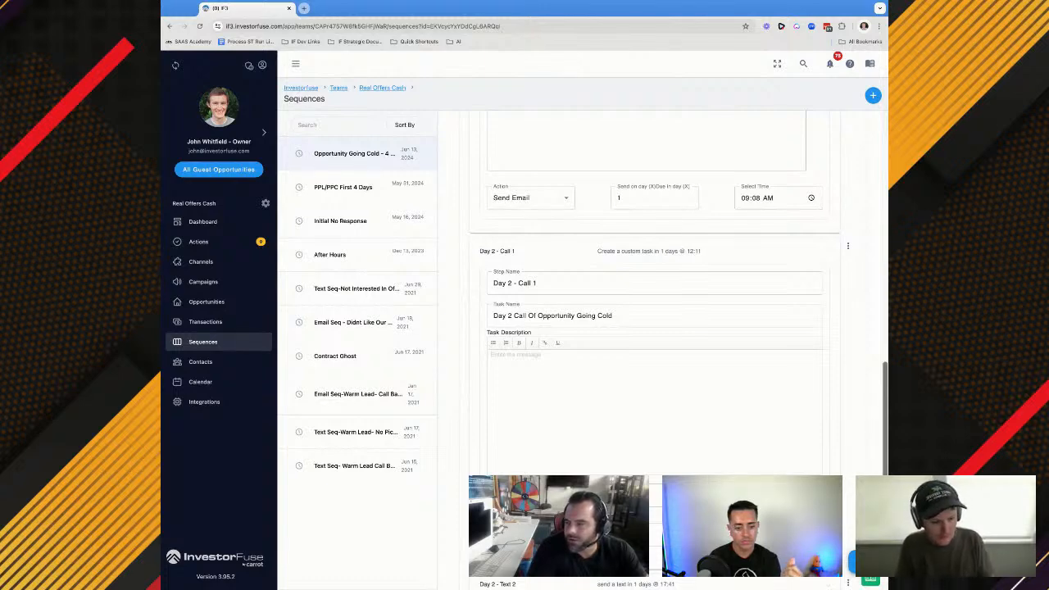
{"action": "scroll", "coordinate": [654, 327], "scroll_direction": "down", "scroll_amount": 1}
{"action": "scroll", "coordinate": [643, 410], "scroll_direction": "down", "scroll_amount": 2}
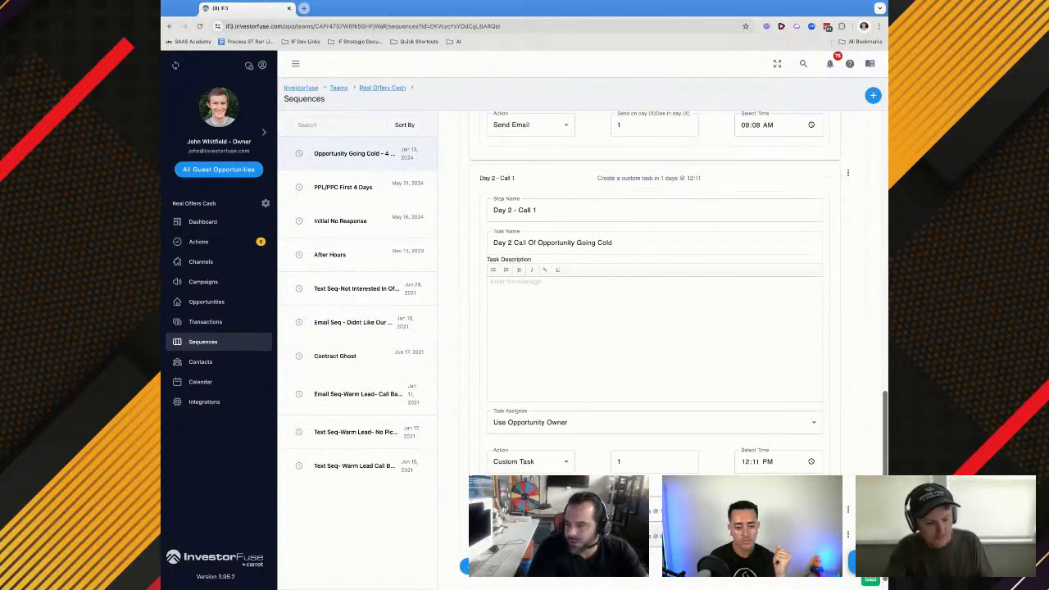
{"action": "scroll", "coordinate": [654, 328], "scroll_direction": "up", "scroll_amount": 1}
{"action": "scroll", "coordinate": [653, 328], "scroll_direction": "down", "scroll_amount": 1}
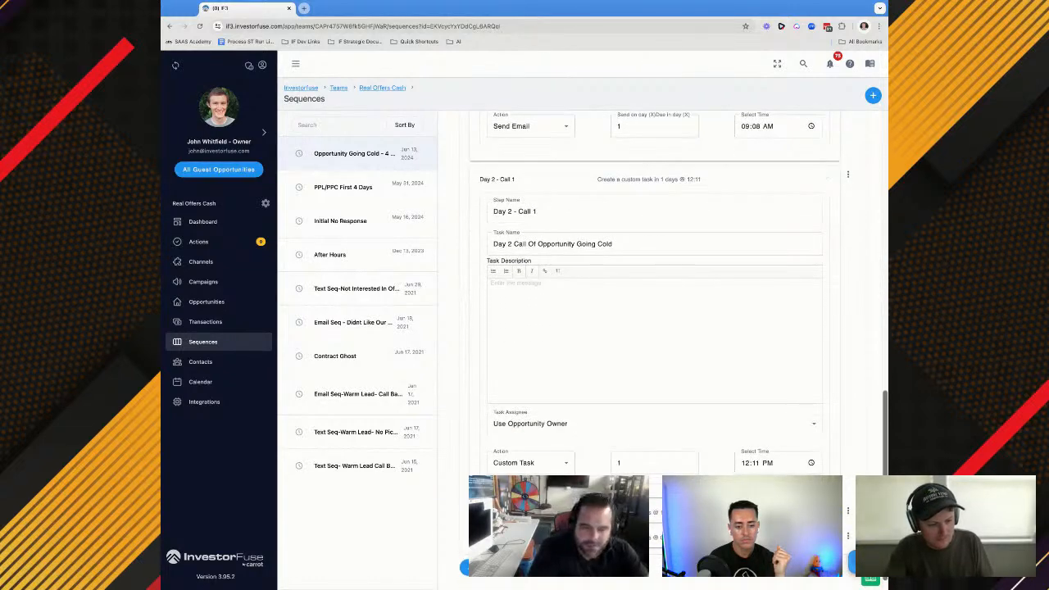
{"action": "left_click", "coordinate": [860, 562]}
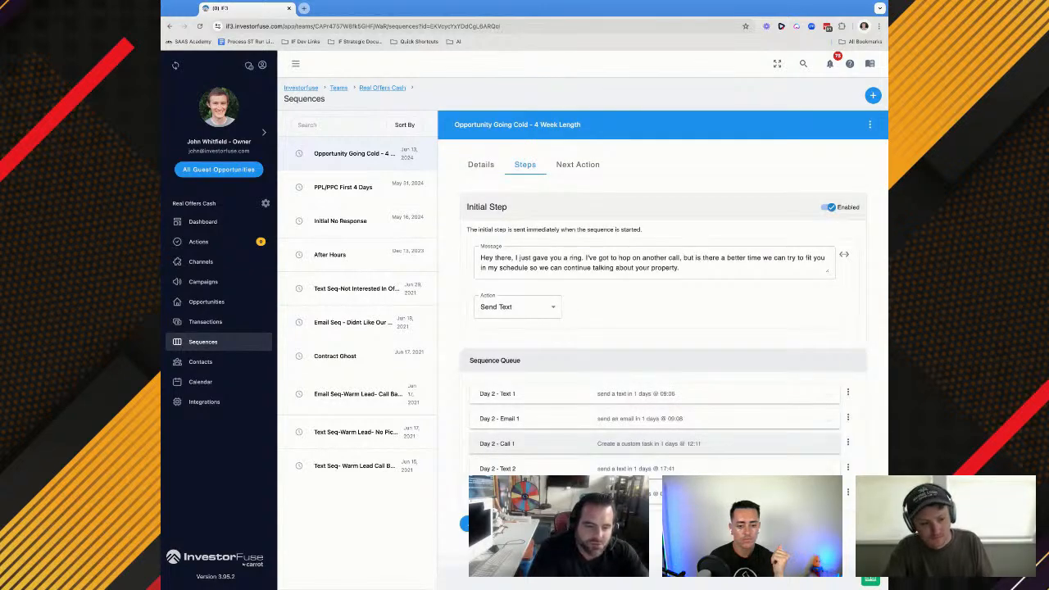
Expand Day 2 - Call 1, Day 2 - Text 2 and Day 3 - Text 1 in the queue and examine their contents and send settings
{"action": "left_click", "coordinate": [622, 446]}
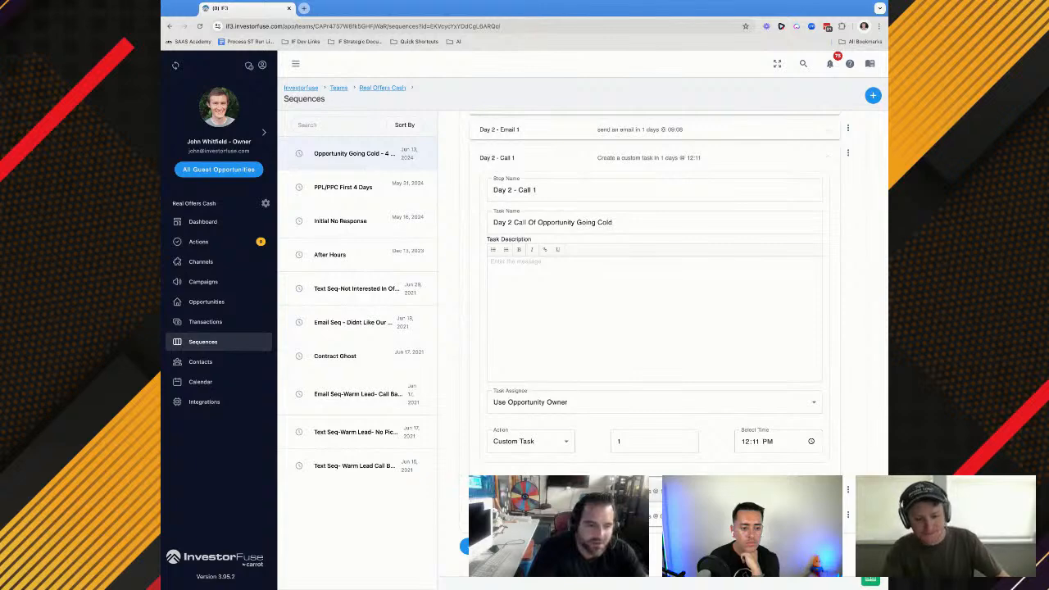
{"action": "scroll", "coordinate": [654, 311], "scroll_direction": "down", "scroll_amount": 1}
{"action": "scroll", "coordinate": [653, 311], "scroll_direction": "down", "scroll_amount": 1}
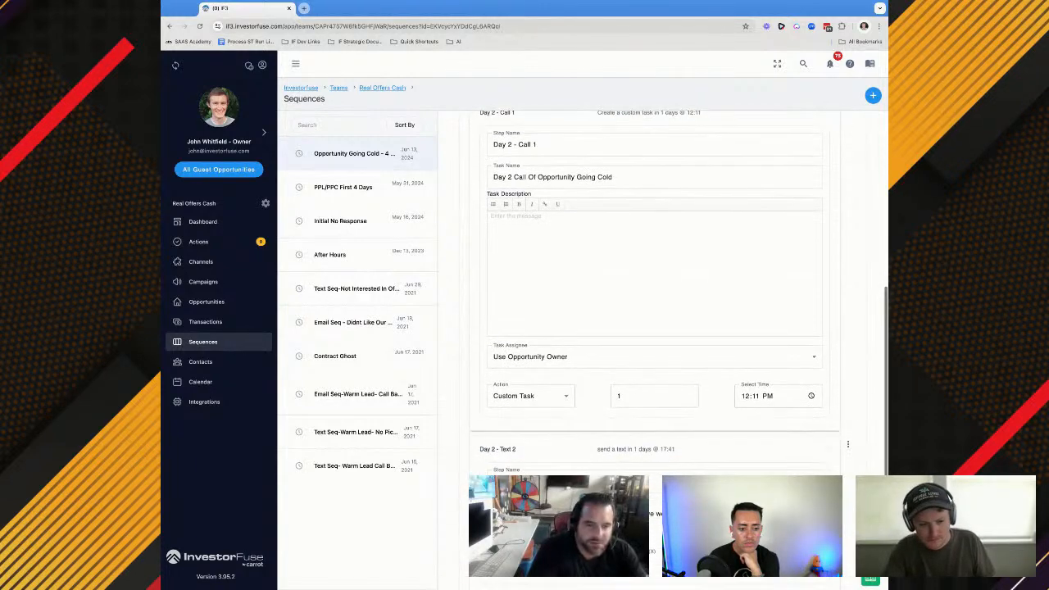
{"action": "scroll", "coordinate": [653, 311], "scroll_direction": "down", "scroll_amount": 1}
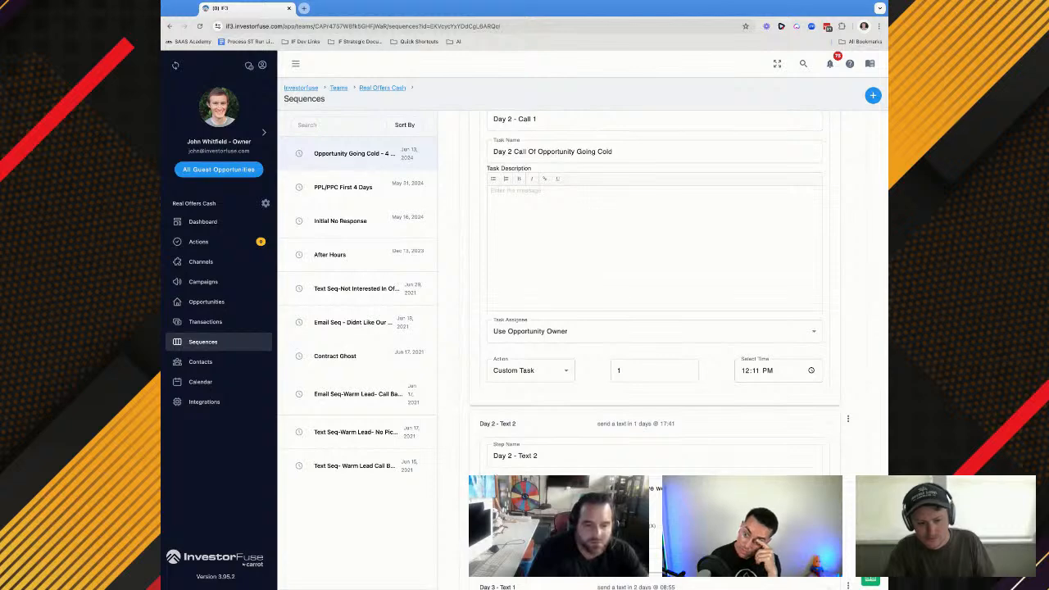
{"action": "scroll", "coordinate": [654, 311], "scroll_direction": "down", "scroll_amount": 1}
{"action": "scroll", "coordinate": [747, 468], "scroll_direction": "down", "scroll_amount": 3}
{"action": "left_click", "coordinate": [654, 516]}
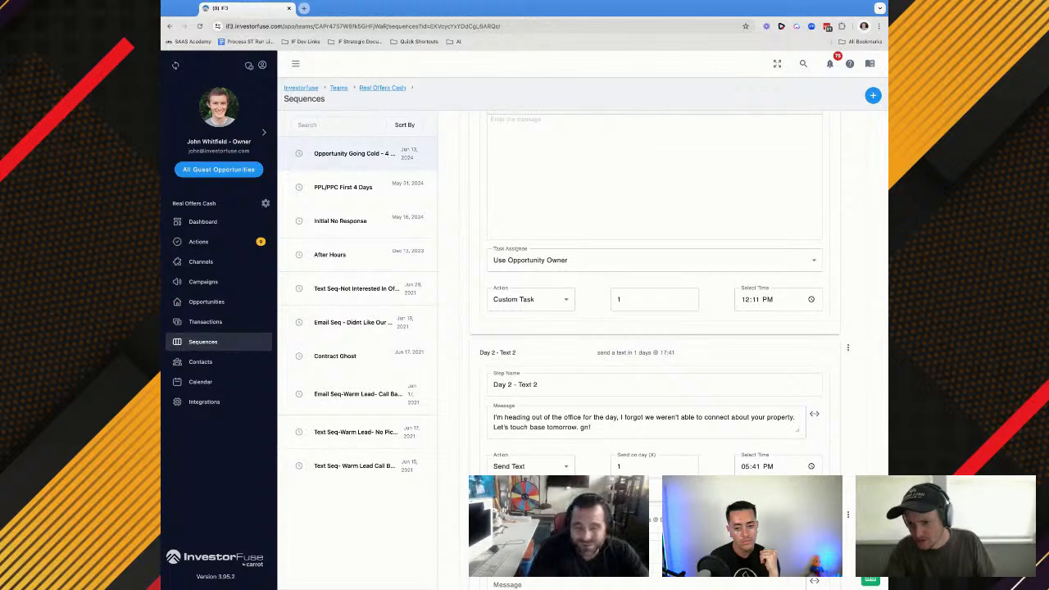
{"action": "scroll", "coordinate": [490, 456], "scroll_direction": "down", "scroll_amount": 5}
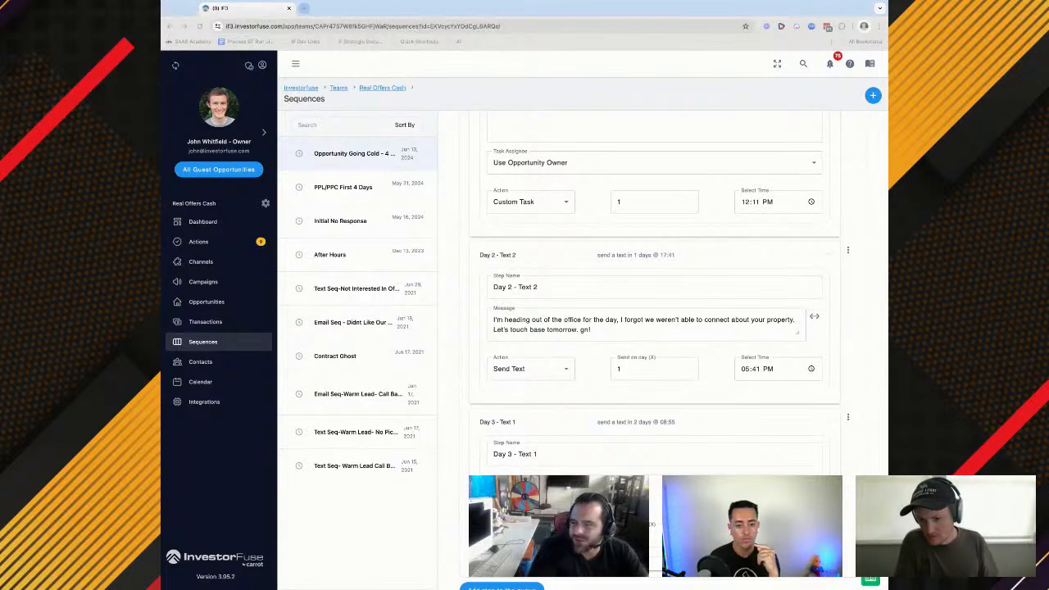
{"action": "left_click", "coordinate": [563, 425]}
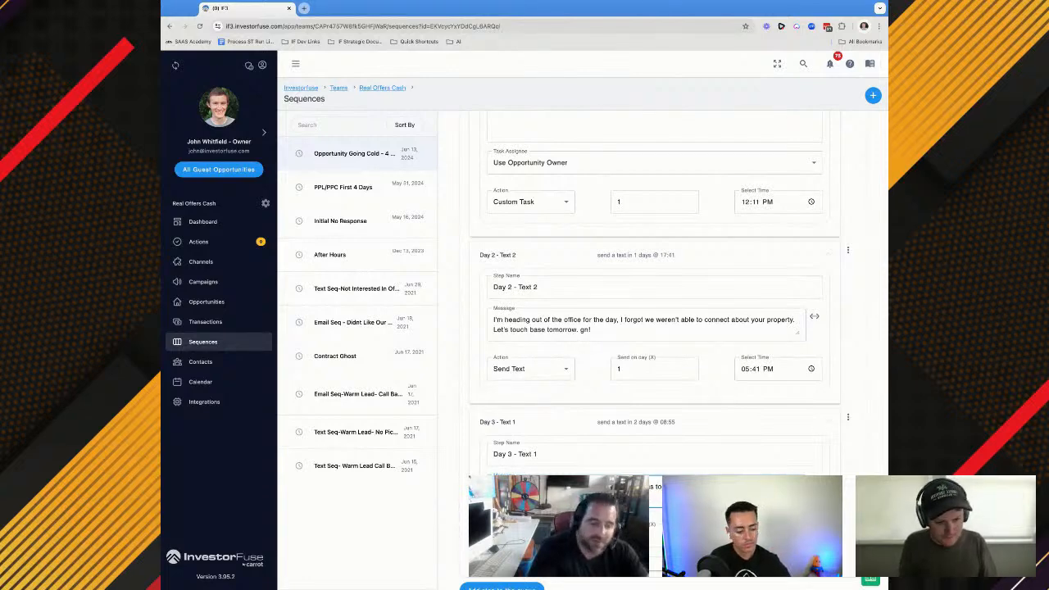
{"action": "scroll", "coordinate": [654, 328], "scroll_direction": "down", "scroll_amount": 1}
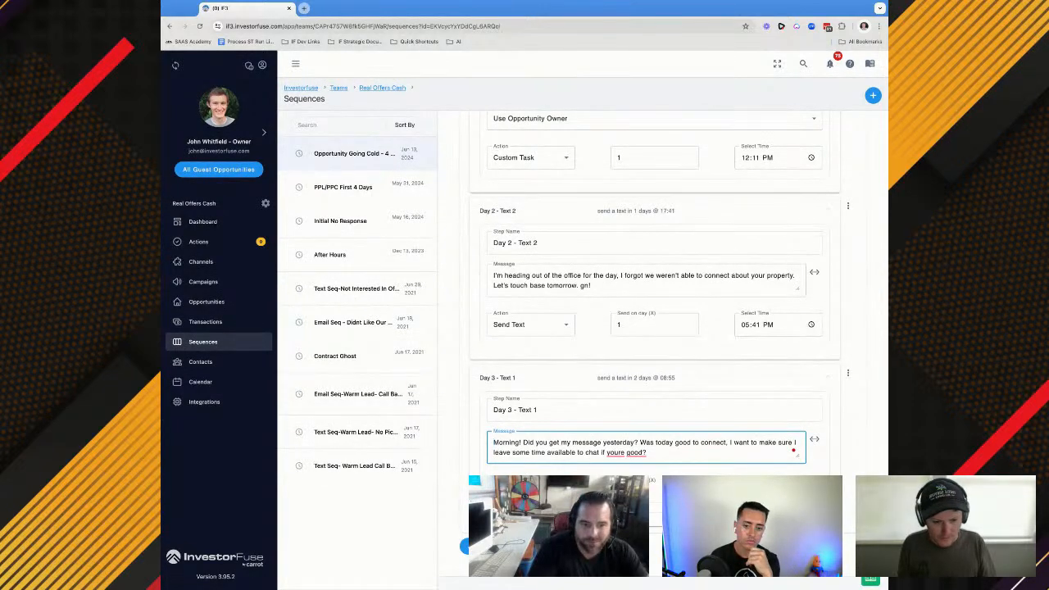
Add a Day 3 - Email 1 step to the end of the sequence queue with the Send Email action
{"action": "scroll", "coordinate": [665, 352], "scroll_direction": "down", "scroll_amount": 1}
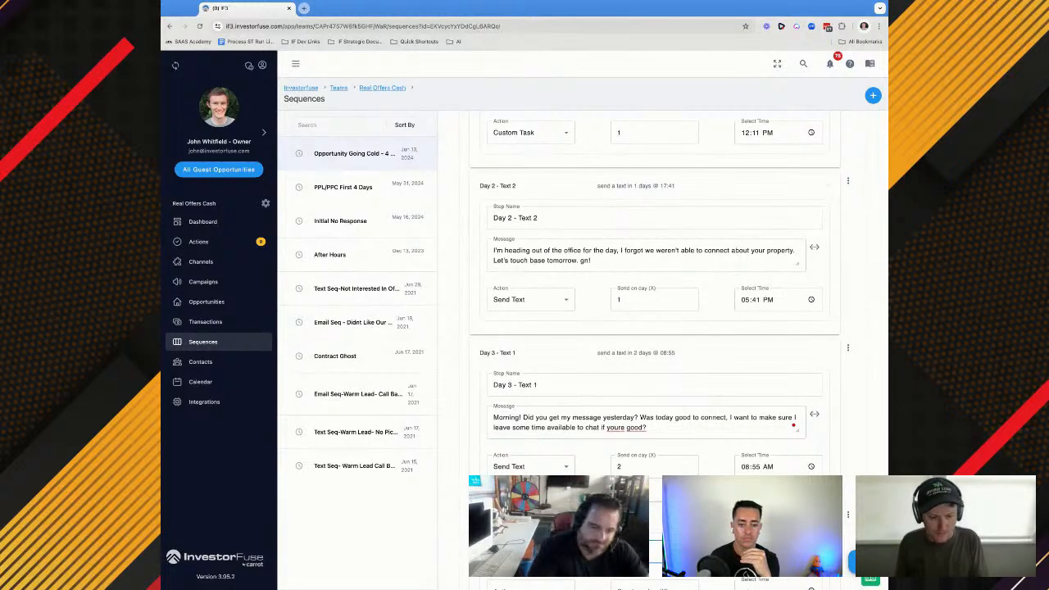
{"action": "scroll", "coordinate": [653, 352], "scroll_direction": "down", "scroll_amount": 1}
{"action": "left_click", "coordinate": [531, 520]}
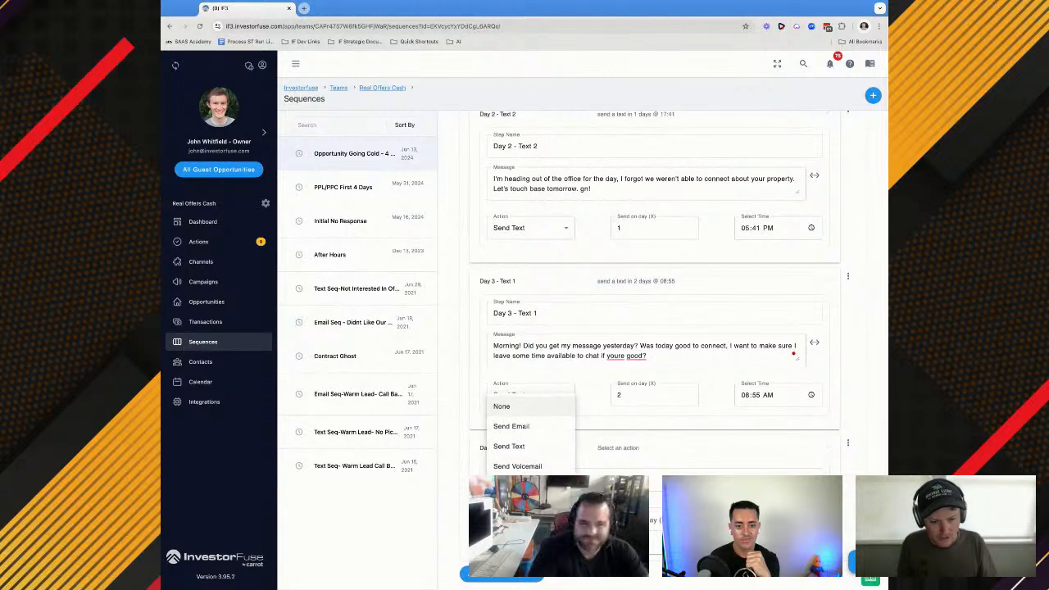
{"action": "left_click", "coordinate": [512, 433]}
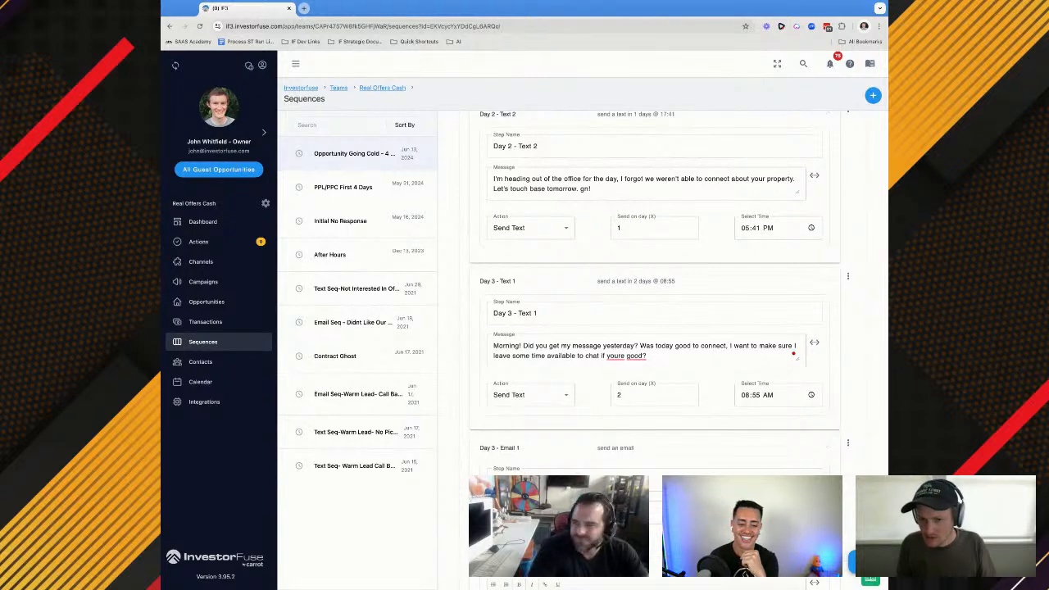
Copy the Day 2 - Email 1 subject "{{street_address}} - Call Scheduling w/ Home OfferPlease" into the Day 3 - Email 1 subject
{"action": "scroll", "coordinate": [646, 193], "scroll_direction": "up", "scroll_amount": 4}
{"action": "scroll", "coordinate": [646, 193], "scroll_direction": "up", "scroll_amount": 5}
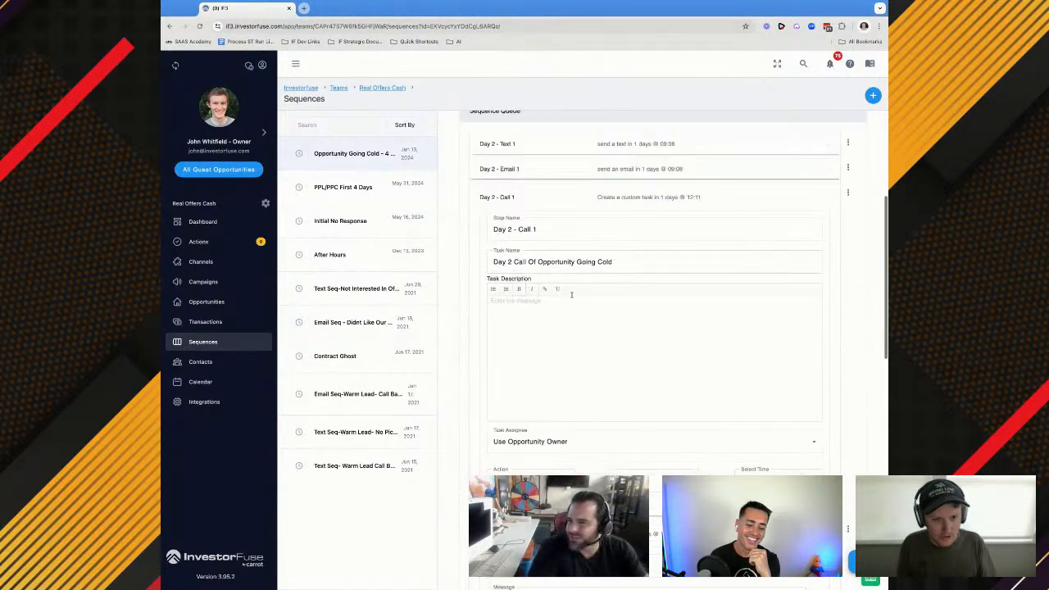
{"action": "left_click", "coordinate": [560, 396]}
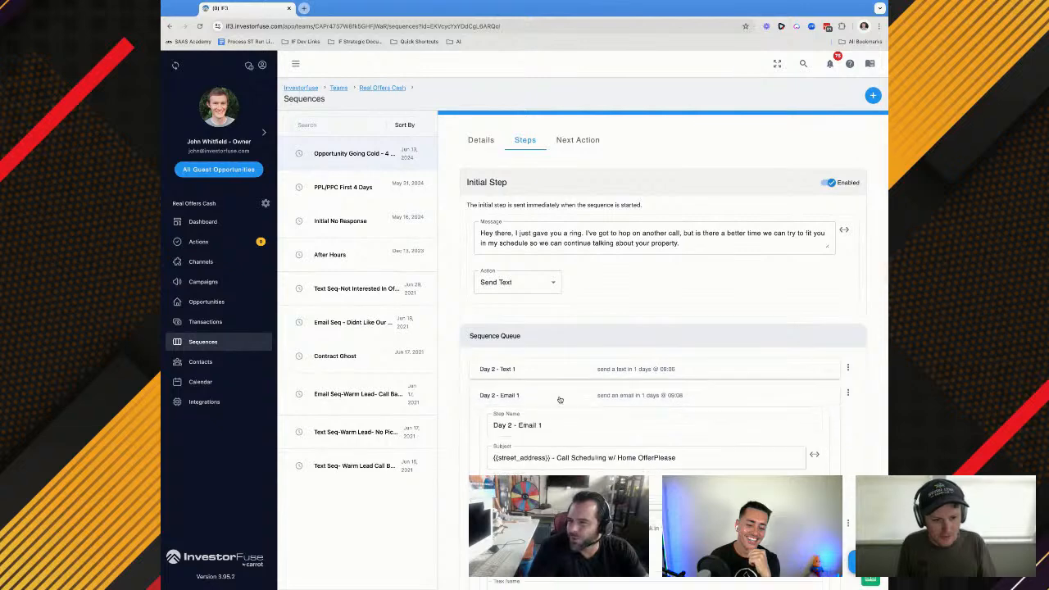
{"action": "triple_click", "coordinate": [549, 463]}
{"action": "key", "text": "ctrl+c"}
{"action": "scroll", "coordinate": [549, 463], "scroll_direction": "down", "scroll_amount": 10}
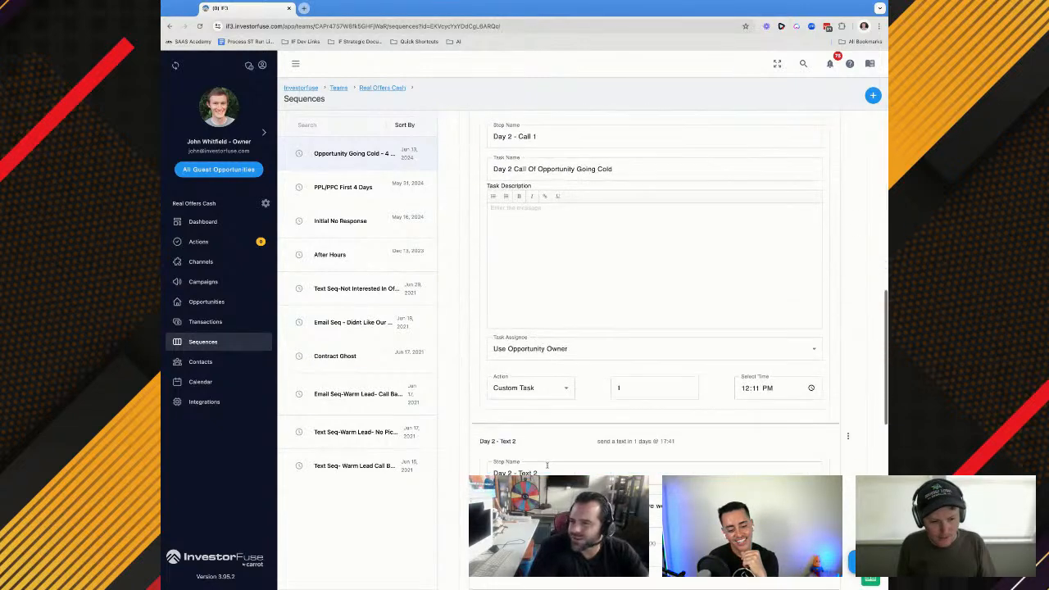
{"action": "left_click", "coordinate": [526, 296]}
{"action": "key", "text": "ctrl+v"}
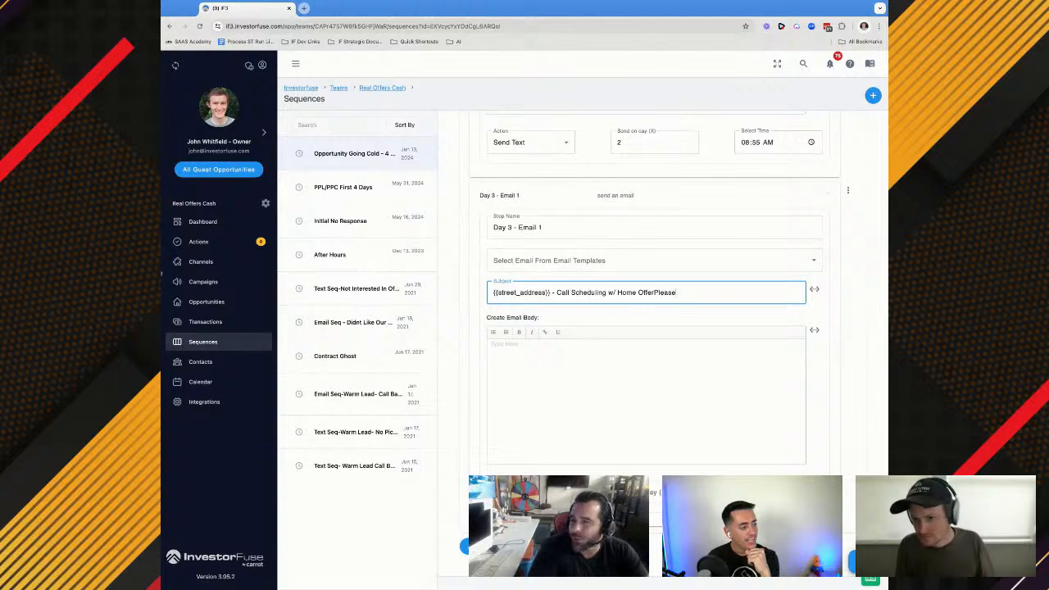
Try to paste the script's "{{Name}}, Morning, what does your schedule look like today?" message into the Day 3 - Email 1 body
{"action": "left_click", "coordinate": [161, 274]}
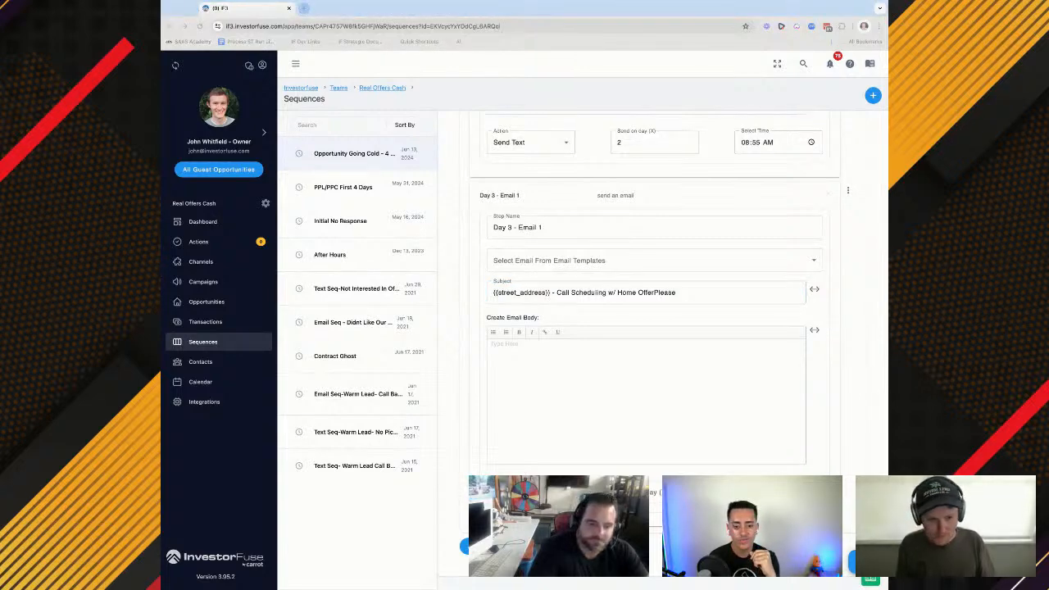
{"action": "left_click", "coordinate": [534, 363]}
{"action": "type", "text": "{{Name}}, Morning, what does your schedule look like today? We missed our call the other day, would not want this to get left behind on our purchases this month."}
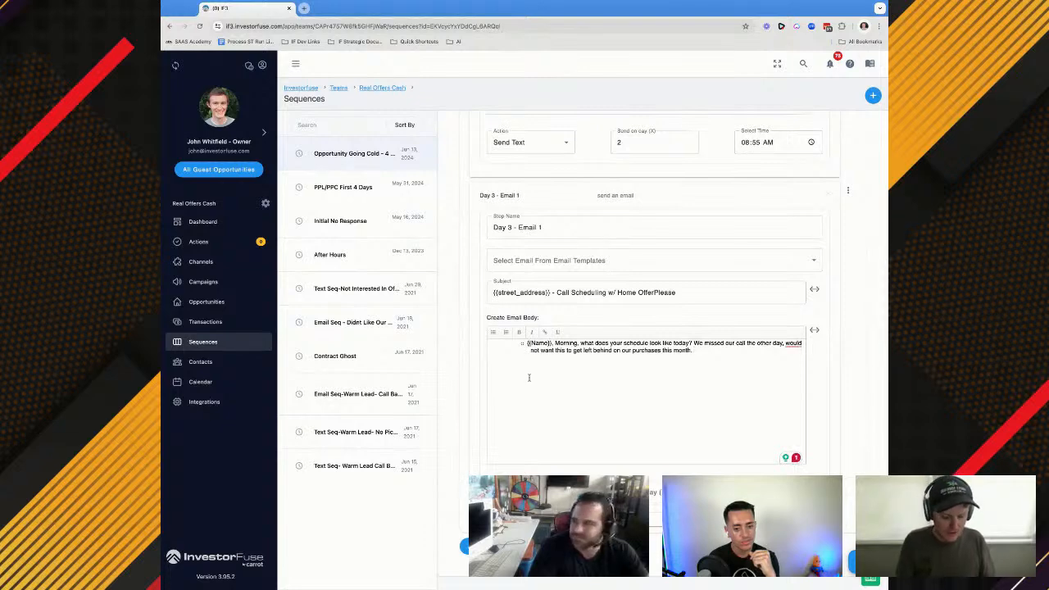
{"action": "key", "text": "BackSpace"}
{"action": "key", "text": "BackSpace"}
{"action": "key", "text": "BackSpace"}
{"action": "key", "text": "BackSpace"}
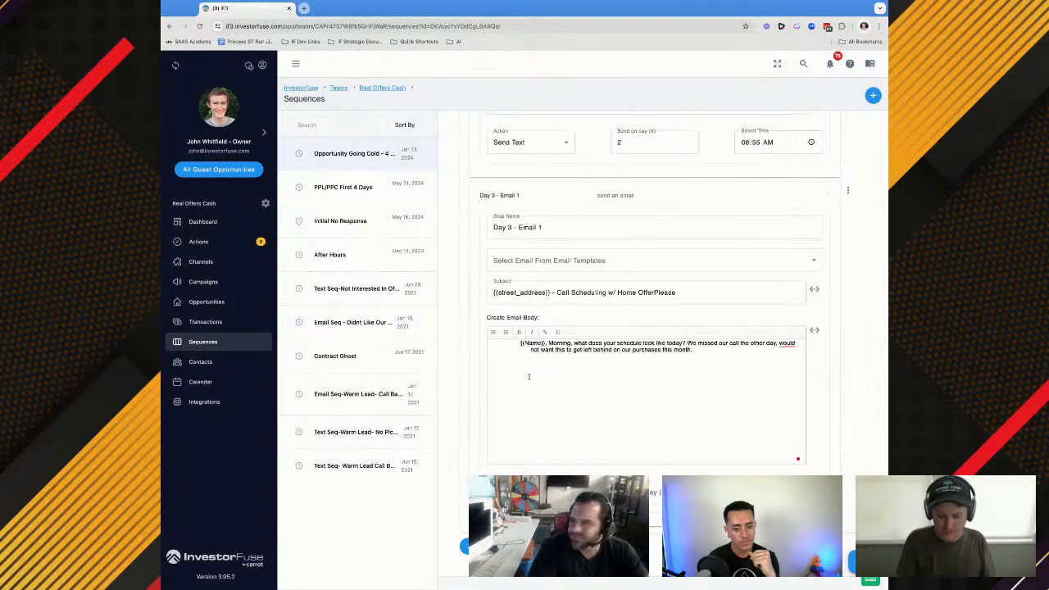
{"action": "key", "text": "ctrl+a"}
{"action": "key", "text": "ctrl+c"}
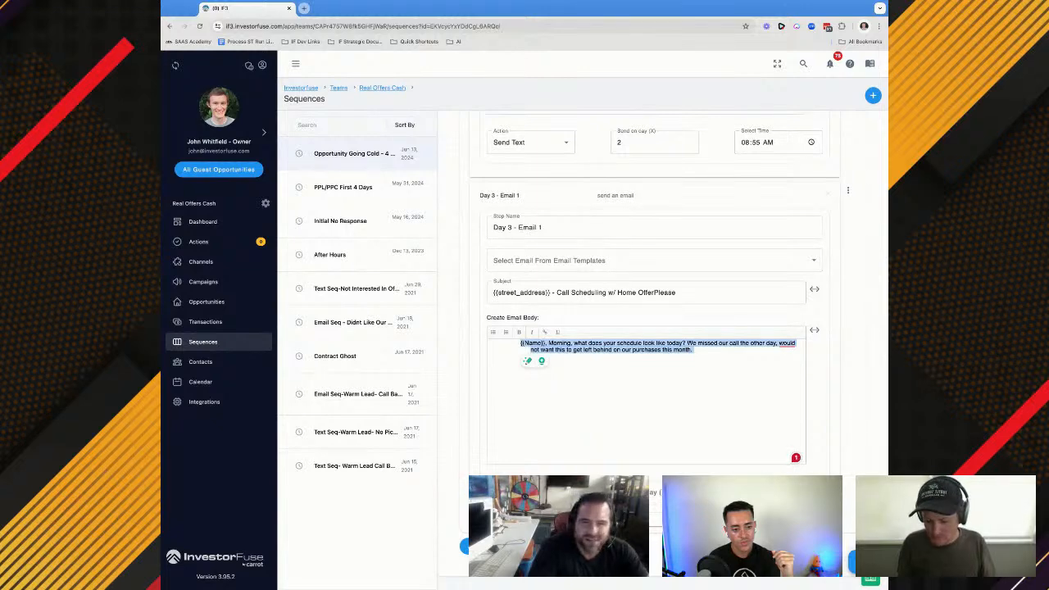
{"action": "key", "text": "BackSpace"}
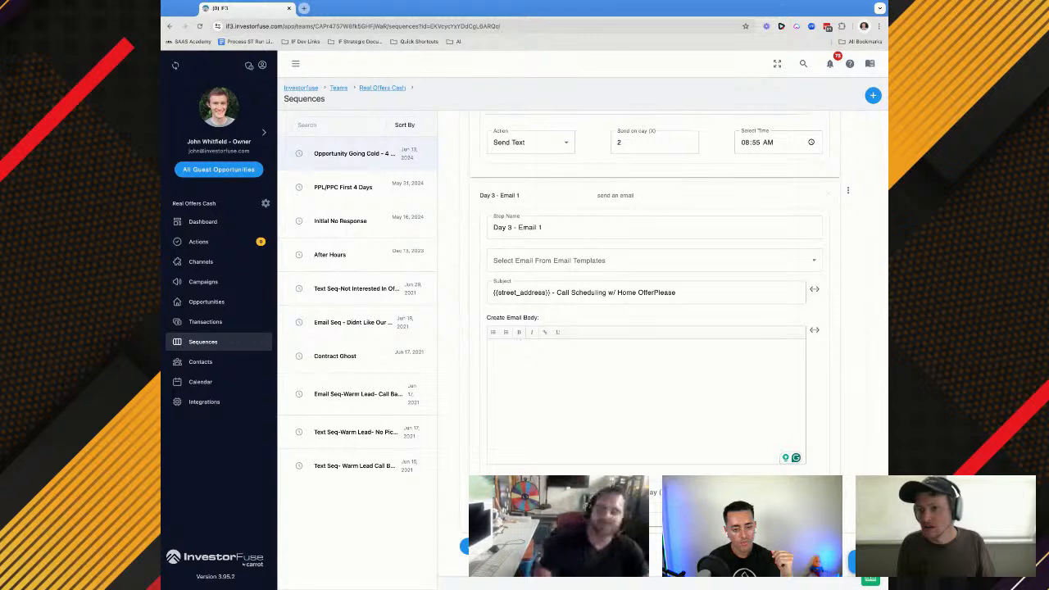
Paste the script's "Morning, what does your schedule look like today?" message into the Day 3 - Email 1 body and schedule it for day 2 at 10:35 AM
{"action": "key", "text": "super+Tab"}
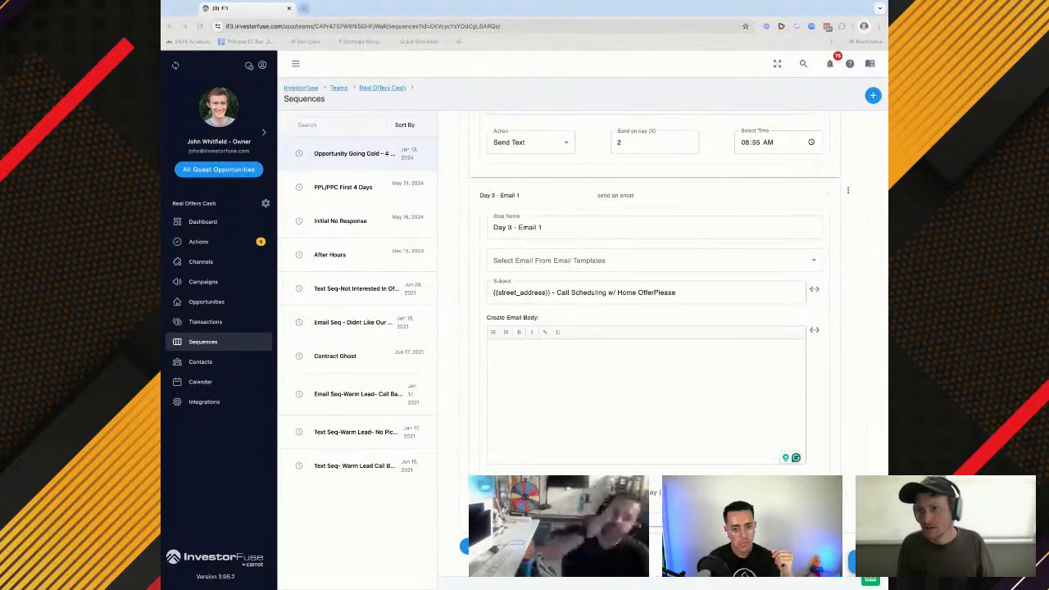
{"action": "left_click", "coordinate": [520, 342]}
{"action": "key", "text": "super+t"}
{"action": "left_click_drag", "start_coordinate": [320, 7], "coordinate": [320, 49]}
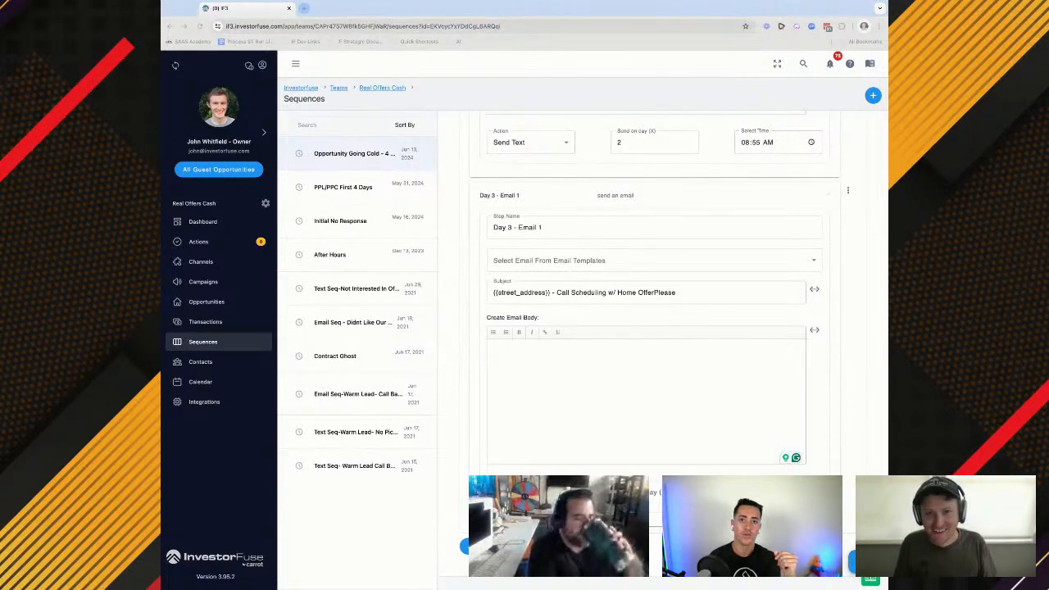
{"action": "left_click", "coordinate": [570, 368]}
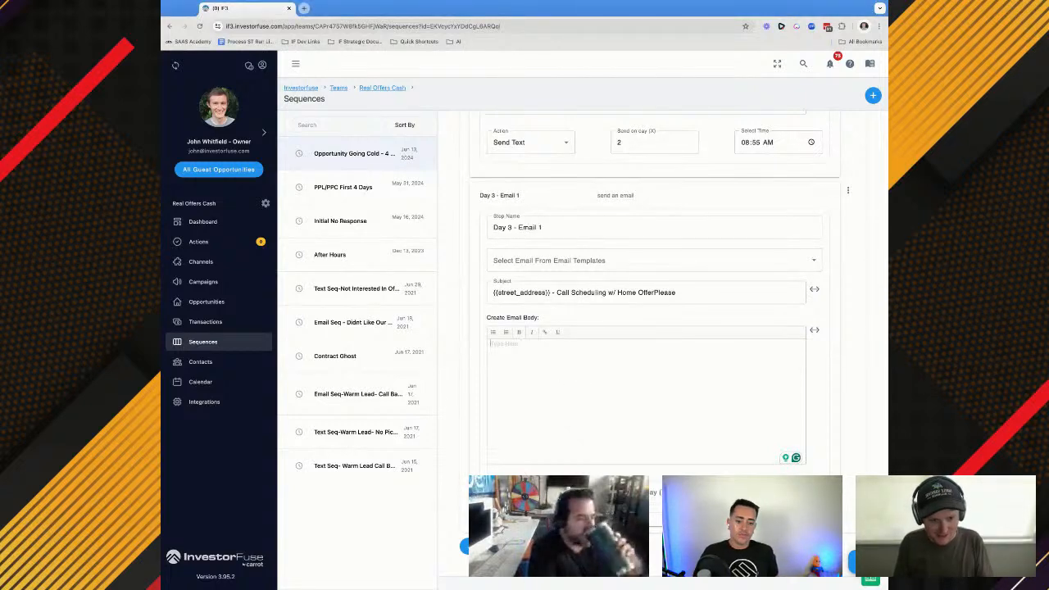
{"action": "key", "text": "ctrl+v"}
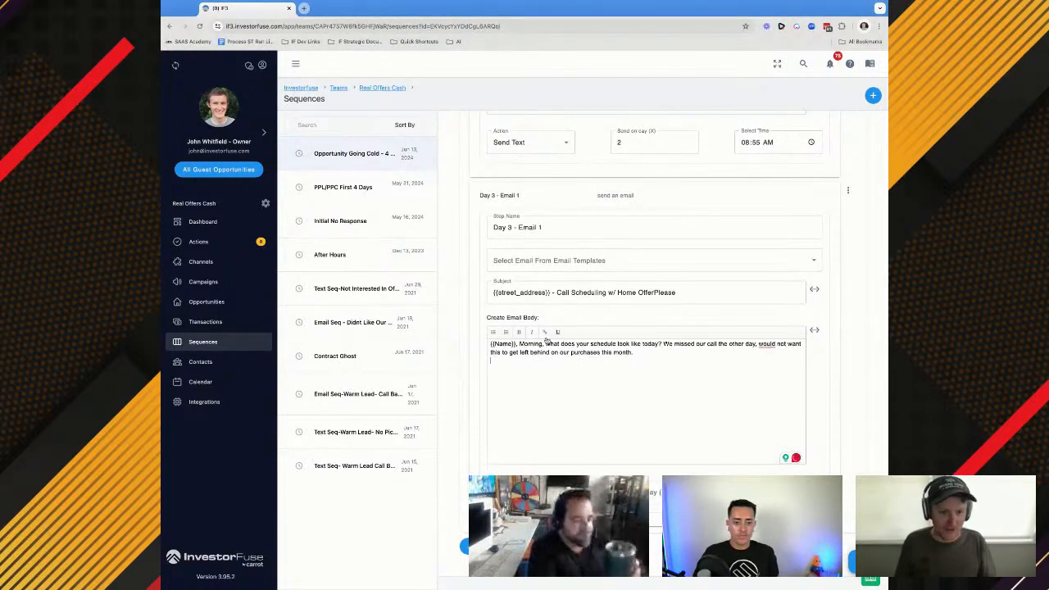
{"action": "key", "text": "Return"}
{"action": "scroll", "coordinate": [570, 281], "scroll_direction": "down", "scroll_amount": 1}
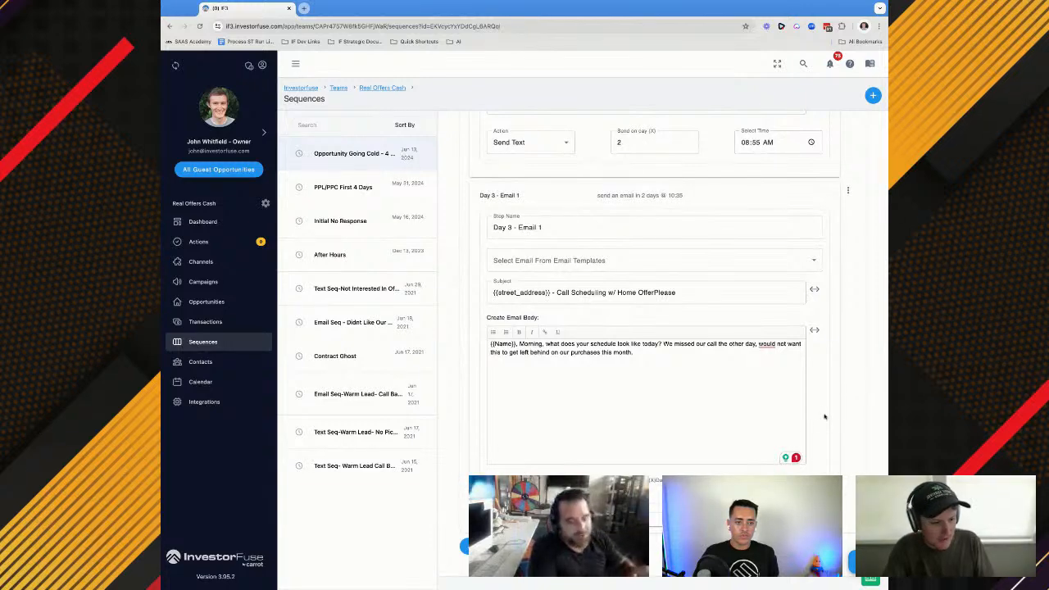
Replace the {{Name}} placeholder at the start of the Day 3 - Email 1 body with the {{first_name}} merge field
{"action": "scroll", "coordinate": [636, 362], "scroll_direction": "up", "scroll_amount": 1}
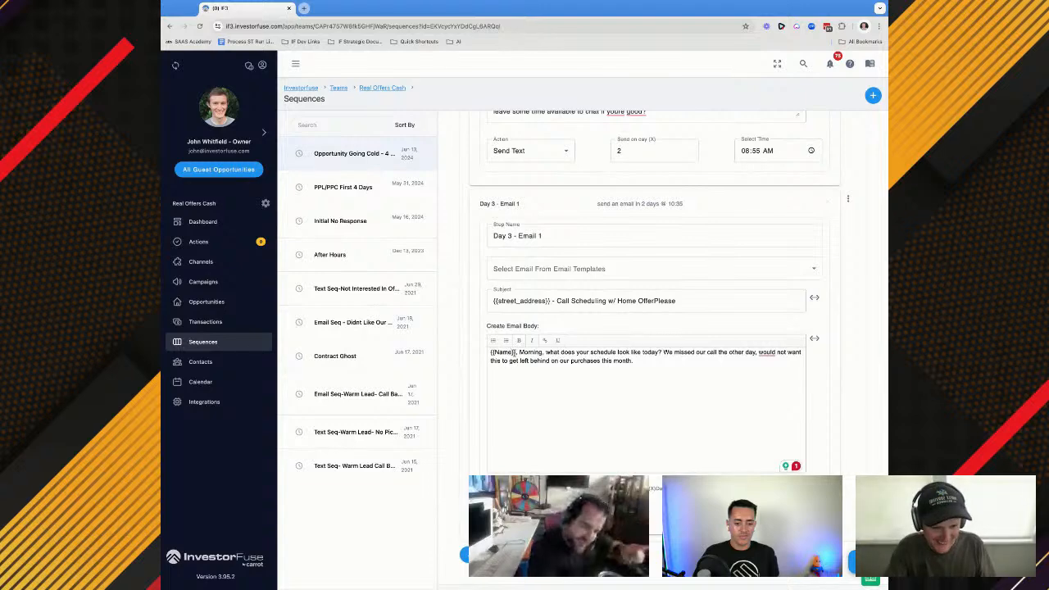
{"action": "left_click_drag", "start_coordinate": [515, 352], "coordinate": [490, 352]}
{"action": "key", "text": "BackSpace"}
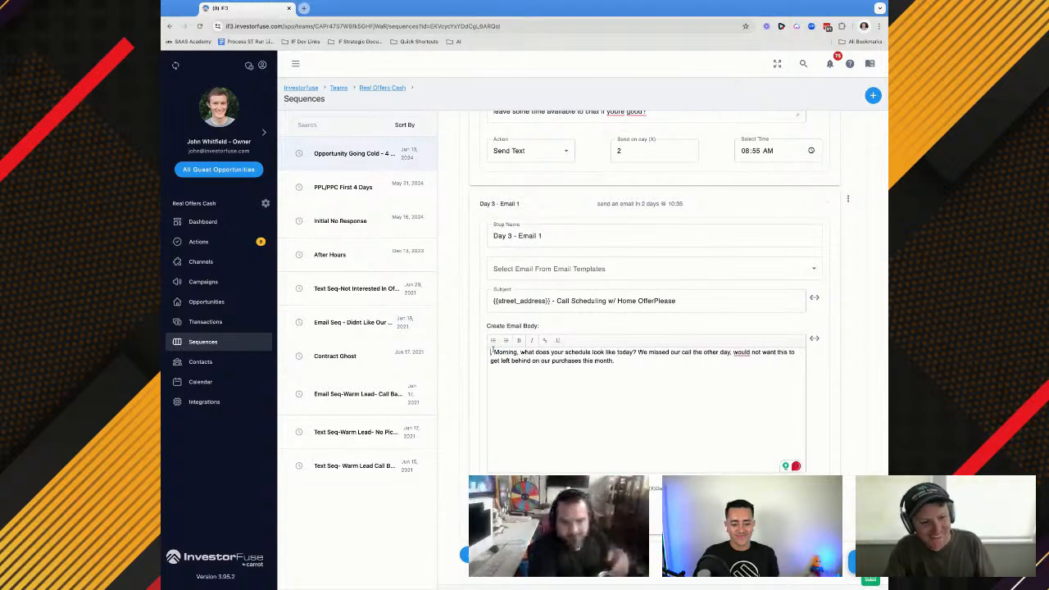
{"action": "left_click", "coordinate": [813, 338]}
{"action": "left_click", "coordinate": [784, 358]}
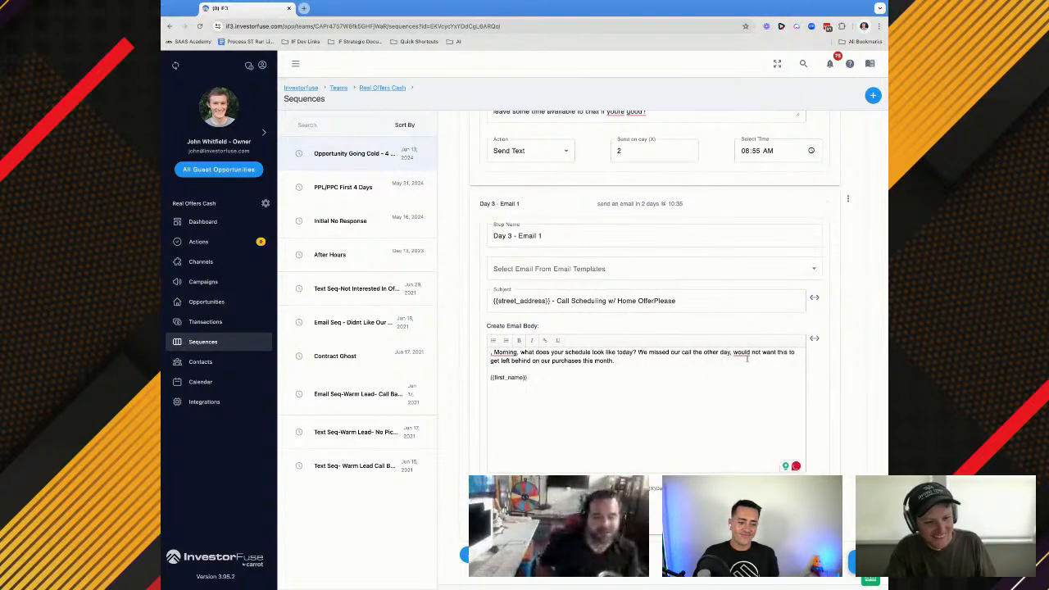
{"action": "left_click_drag", "start_coordinate": [526, 377], "coordinate": [490, 377]}
{"action": "key", "text": "super+c"}
{"action": "key", "text": "BackSpace"}
{"action": "left_click", "coordinate": [489, 352]}
{"action": "key", "text": "super+v"}
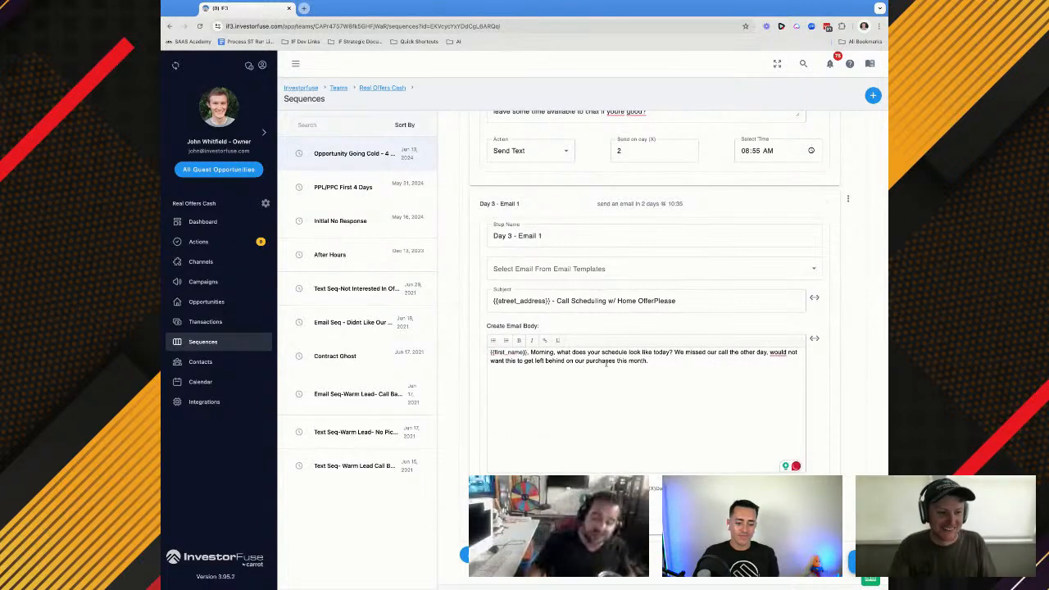
{"action": "scroll", "coordinate": [606, 367], "scroll_direction": "up", "scroll_amount": 10}
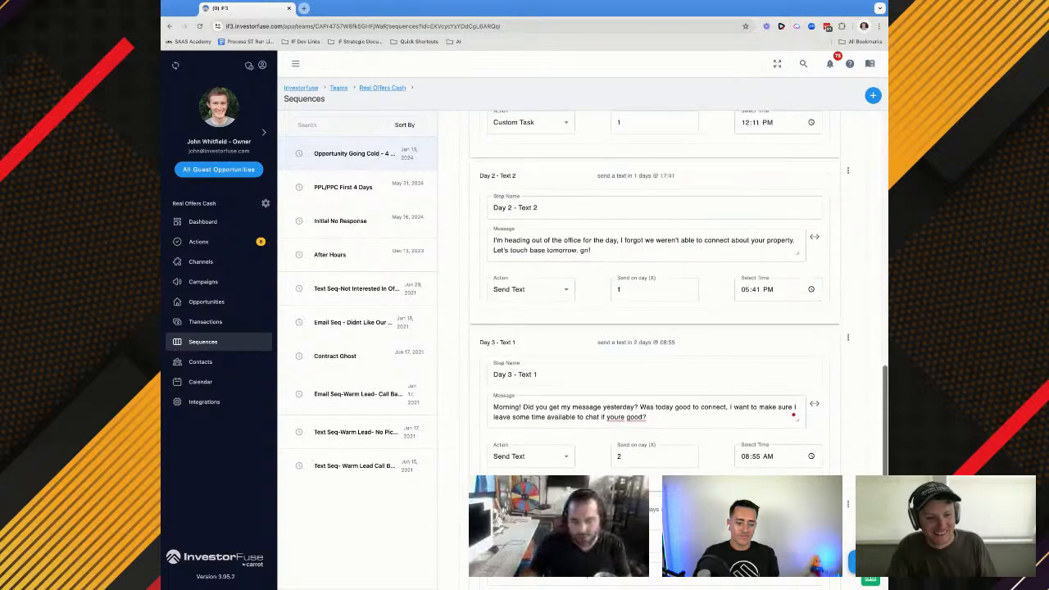
{"action": "scroll", "coordinate": [647, 328], "scroll_direction": "up", "scroll_amount": 10}
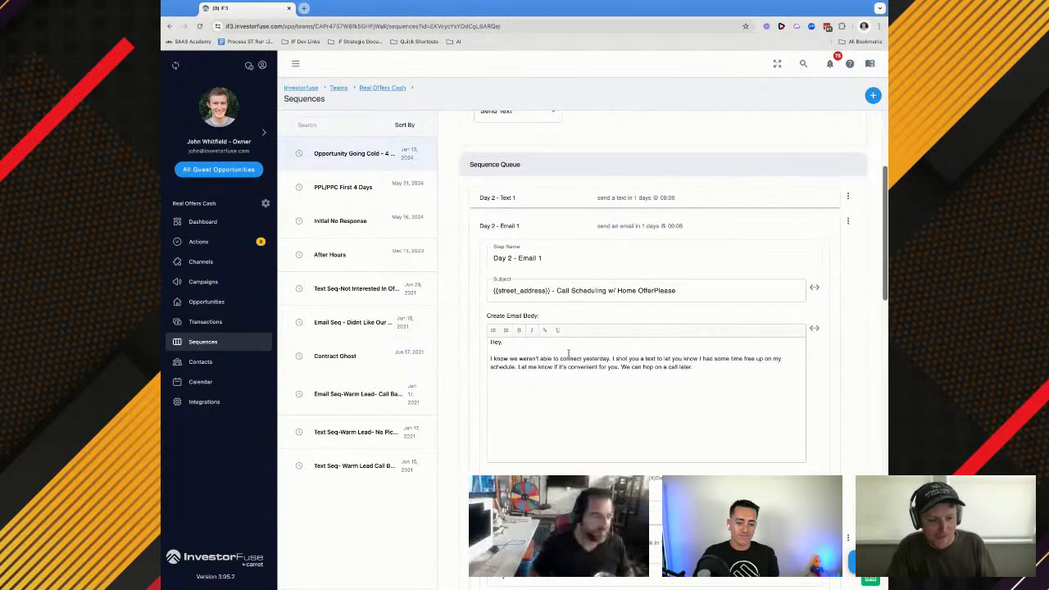
{"action": "scroll", "coordinate": [567, 353], "scroll_direction": "down", "scroll_amount": 10}
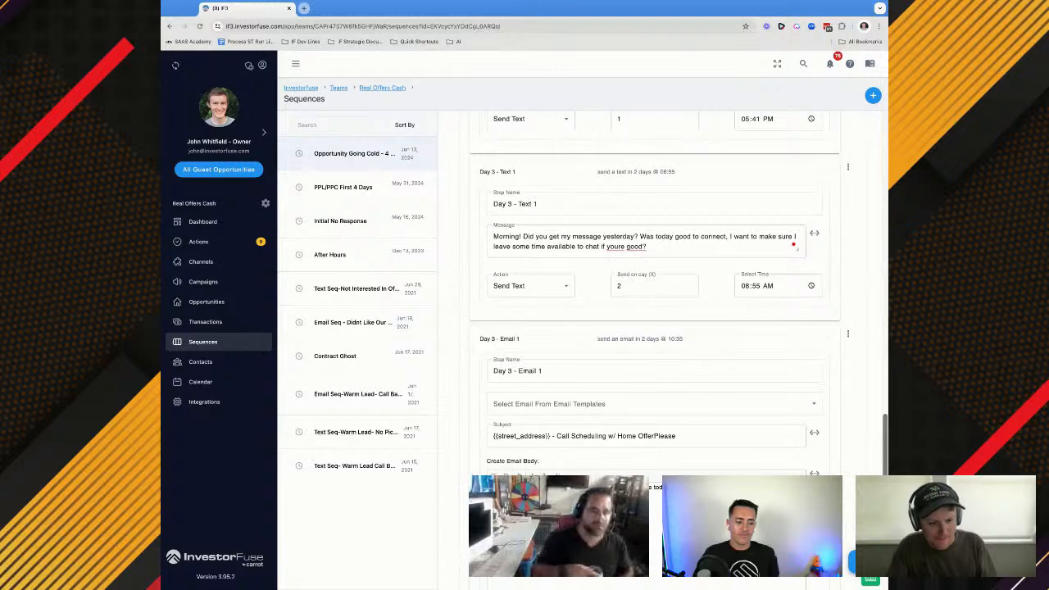
{"action": "scroll", "coordinate": [528, 347], "scroll_direction": "down", "scroll_amount": 3}
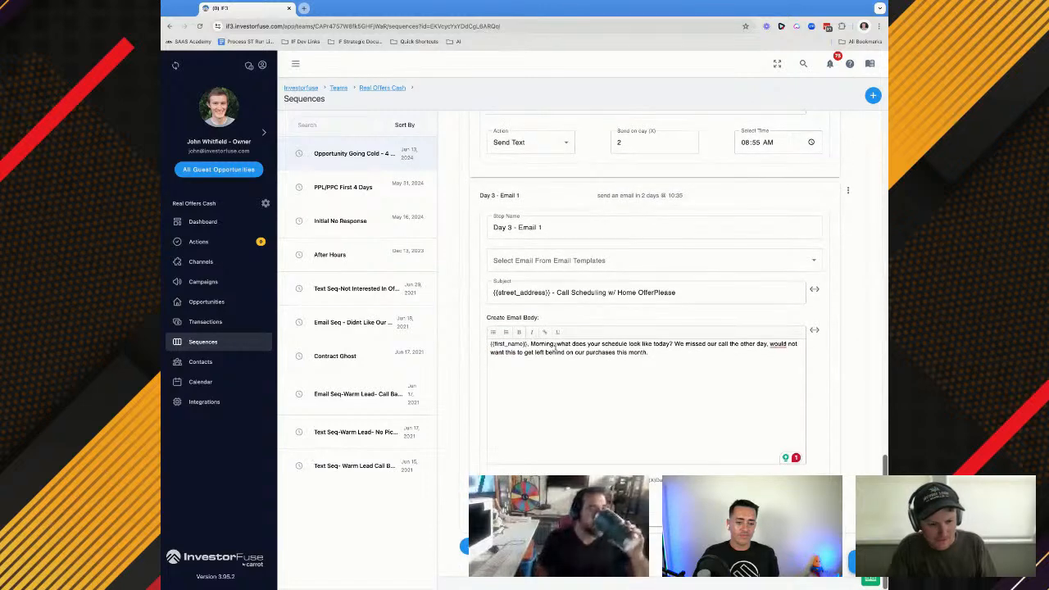
{"action": "key", "text": "Return"}
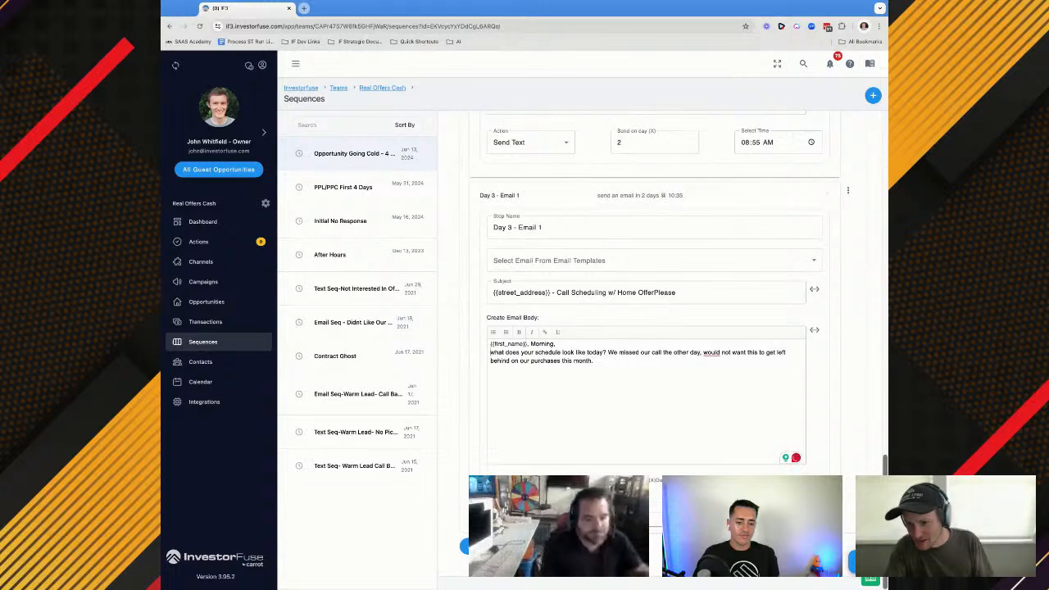
{"action": "key", "text": "Return"}
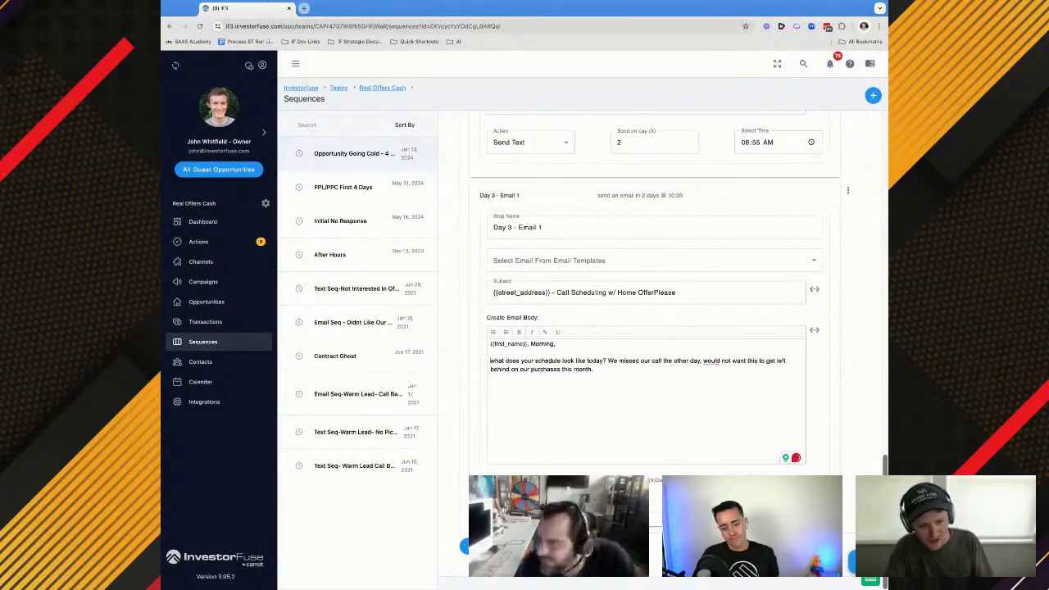
{"action": "key", "text": "BackSpace"}
{"action": "key", "text": "BackSpace"}
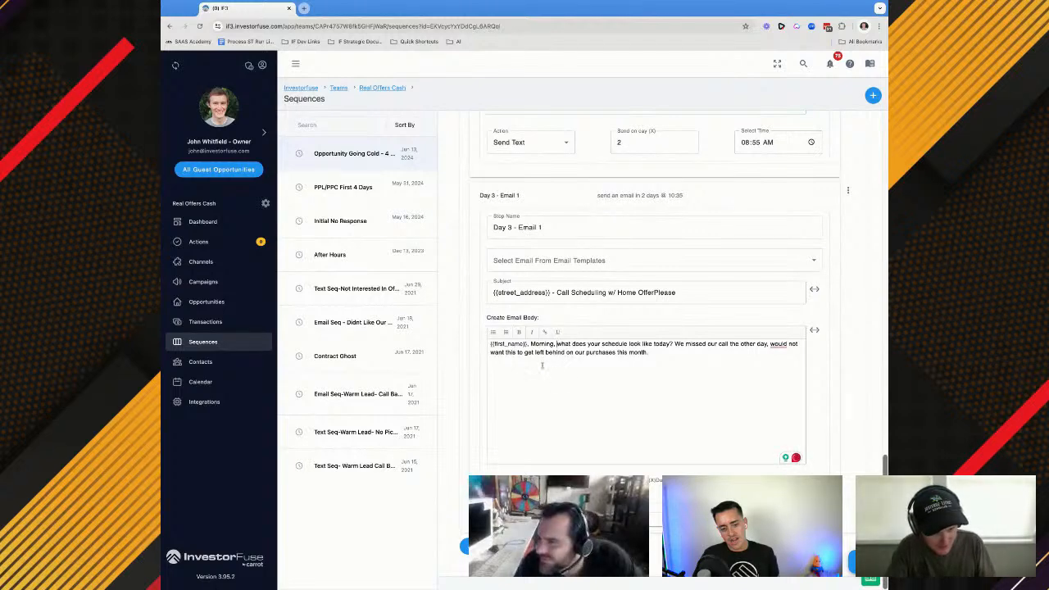
Put the {{first_name}}, greeting on its own line in the Day 3 - Email 1 body, with a blank line before "Morning"
{"action": "triple_click", "coordinate": [501, 343]}
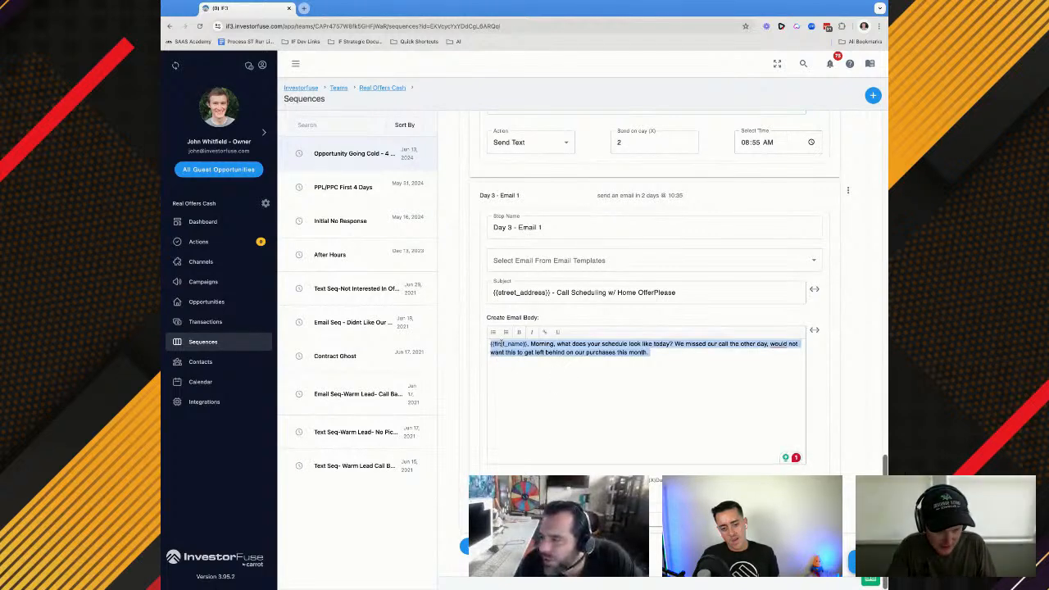
{"action": "left_click", "coordinate": [551, 353]}
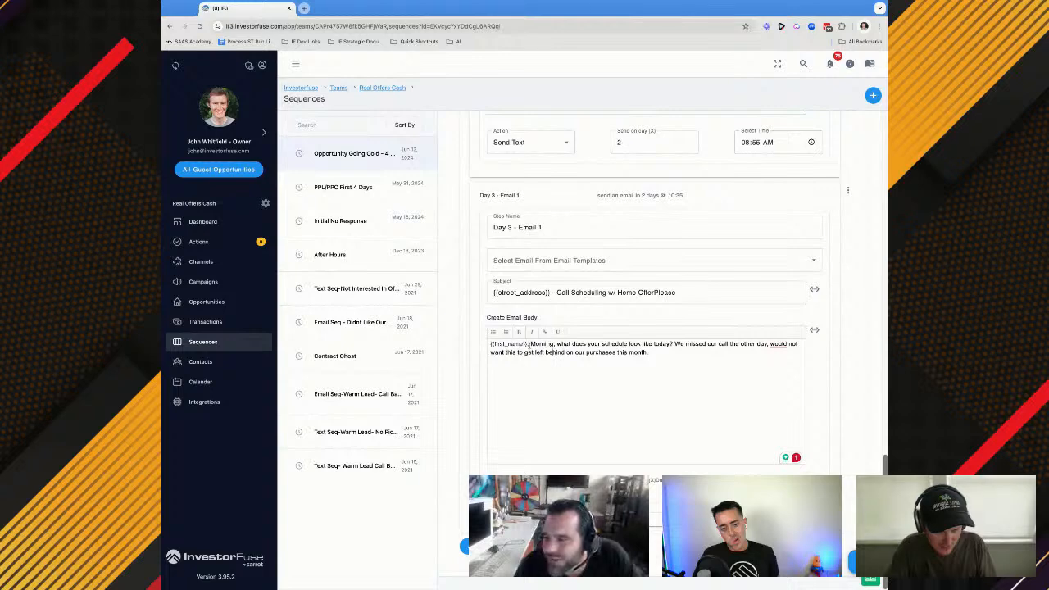
{"action": "key", "text": "Return"}
{"action": "key", "text": "Return"}
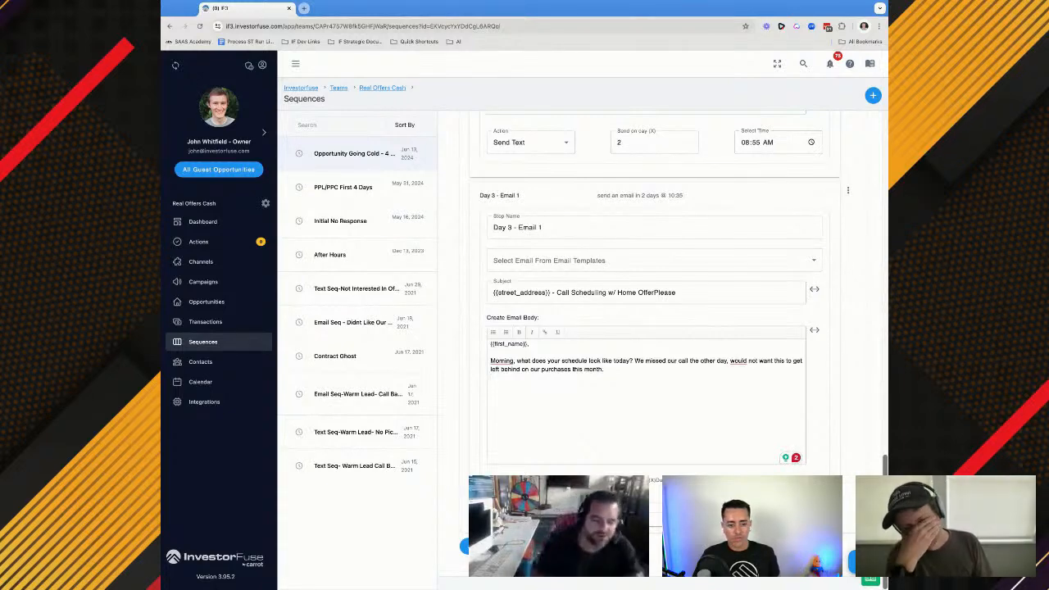
{"action": "key", "text": "Return"}
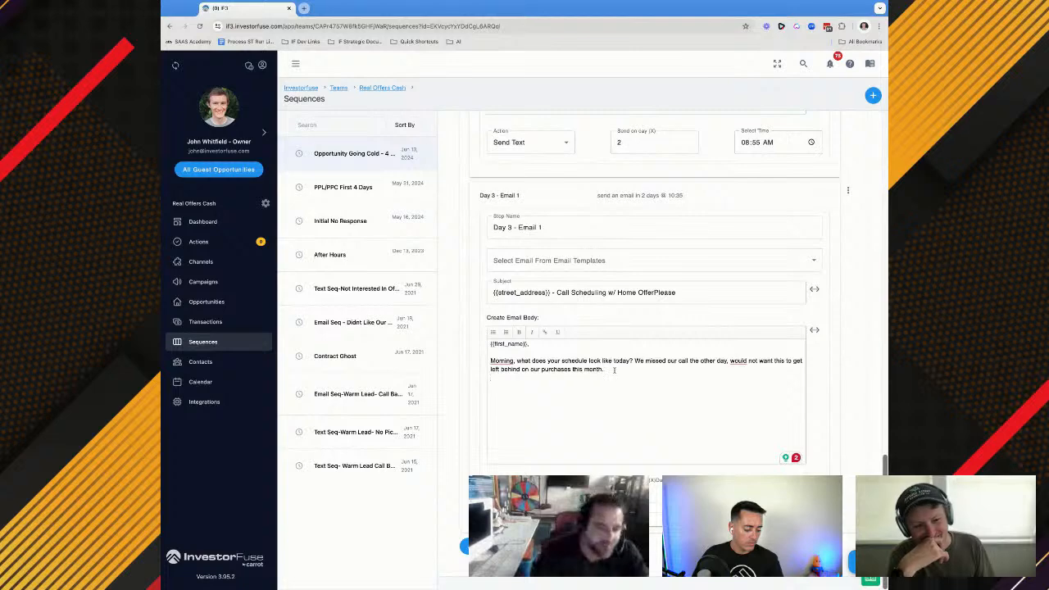
{"action": "left_click_drag", "start_coordinate": [613, 369], "coordinate": [489, 344]}
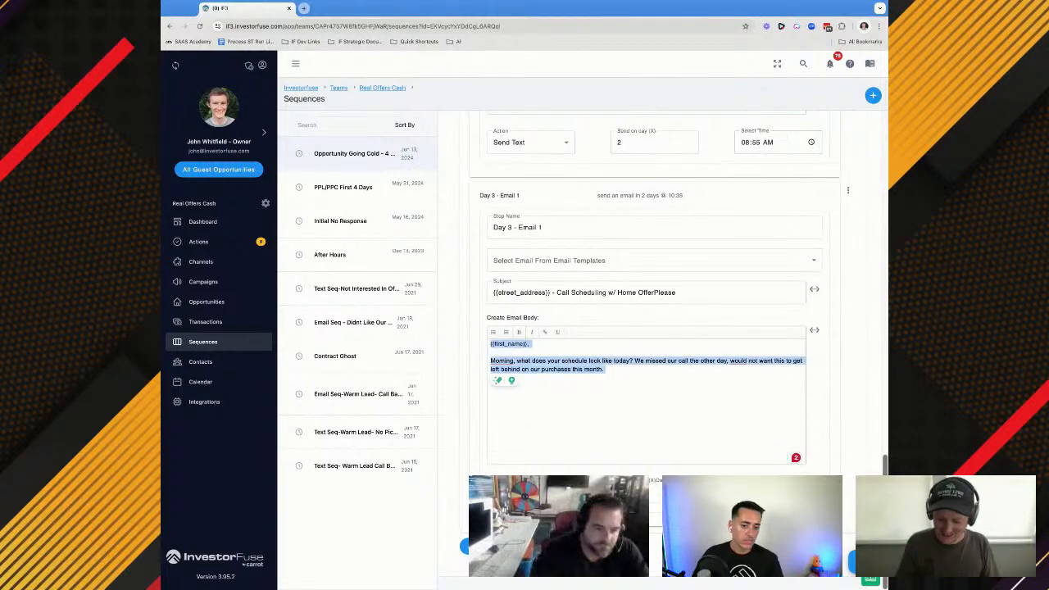
{"action": "left_click", "coordinate": [636, 377]}
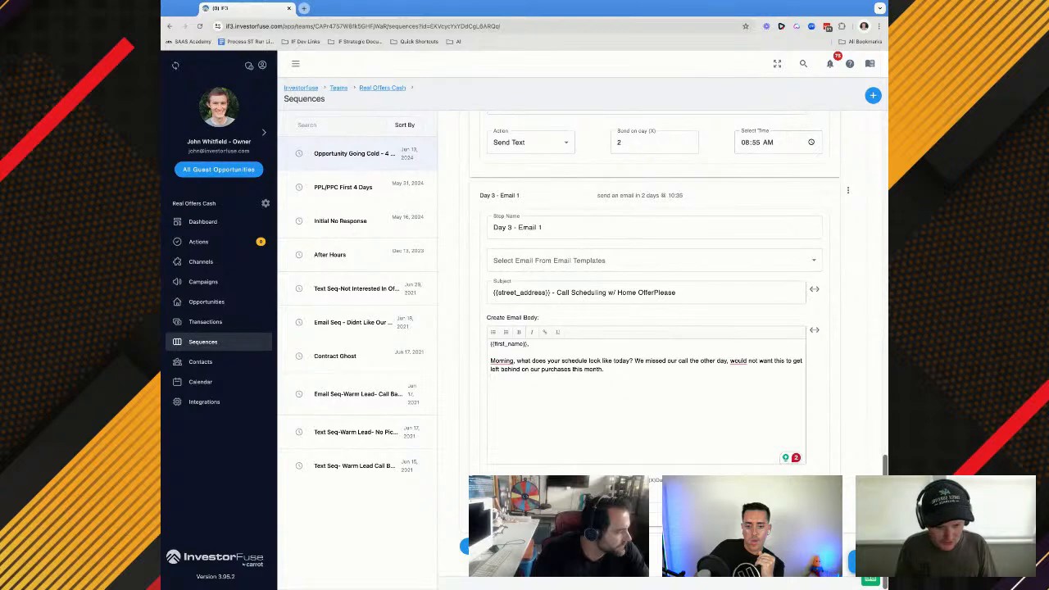
Add a Day 3 - Call 1 step after Day 3 - Email 1 with the Custom Task action
{"action": "scroll", "coordinate": [655, 286], "scroll_direction": "down", "scroll_amount": 1}
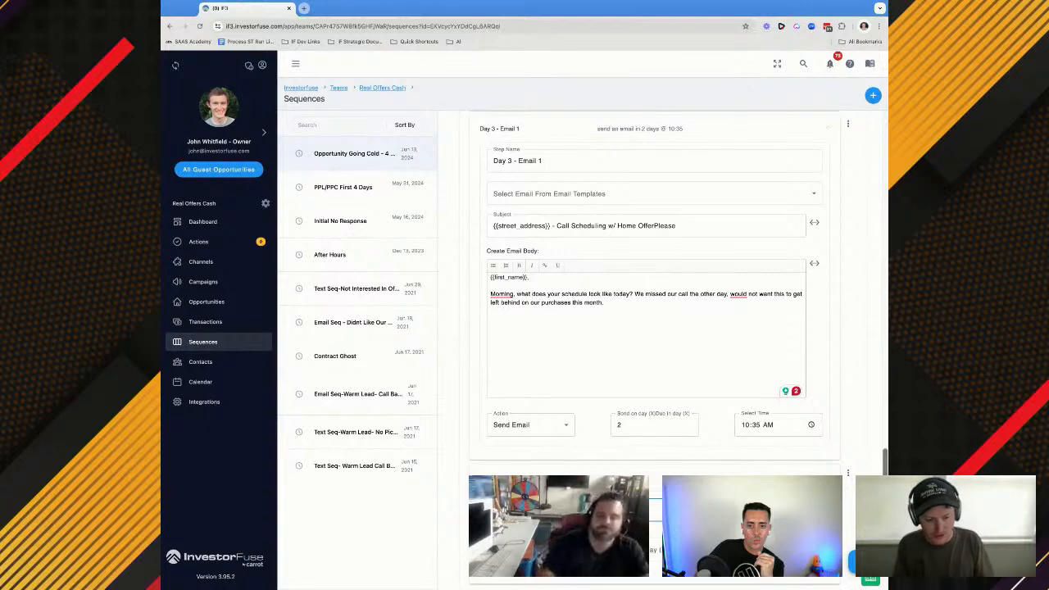
{"action": "left_click", "coordinate": [531, 425]}
{"action": "scroll", "coordinate": [530, 450], "scroll_direction": "down", "scroll_amount": 1}
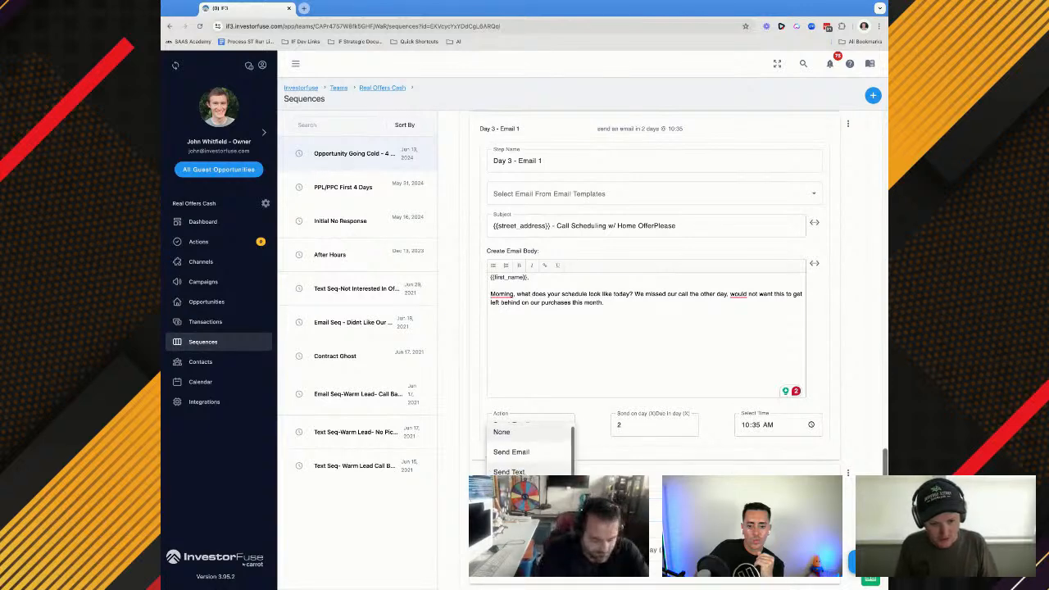
{"action": "key", "text": "Escape"}
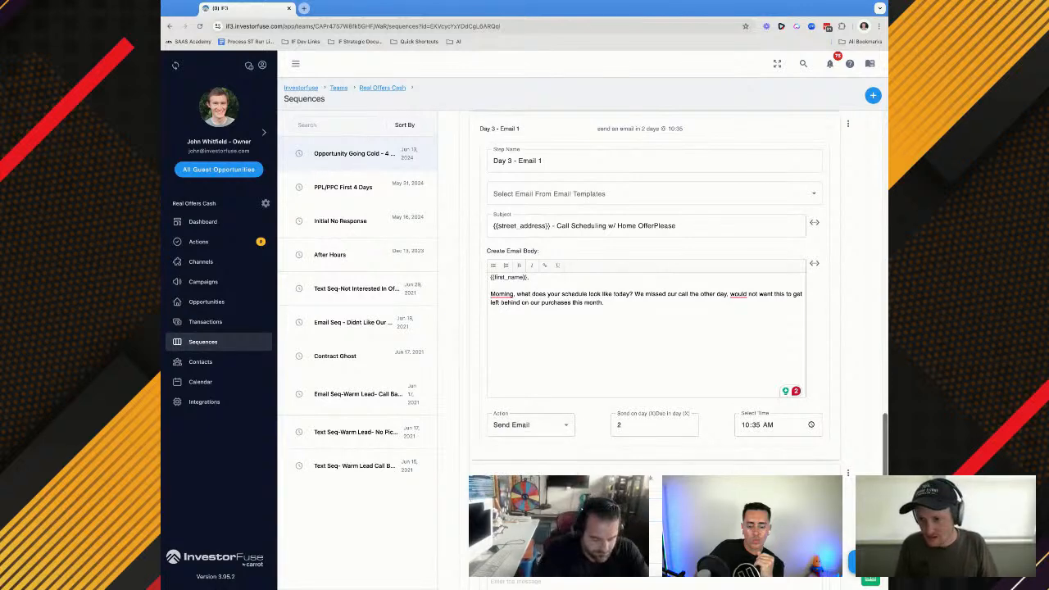
{"action": "scroll", "coordinate": [528, 468], "scroll_direction": "down", "scroll_amount": 2}
Copy the Day 2 - Call 1 task name into Day 3 - Call 1 and change it to "Day 3 Call Of Opportunity Going Cold"
{"action": "scroll", "coordinate": [536, 394], "scroll_direction": "up", "scroll_amount": 9}
{"action": "scroll", "coordinate": [542, 314], "scroll_direction": "up", "scroll_amount": 3}
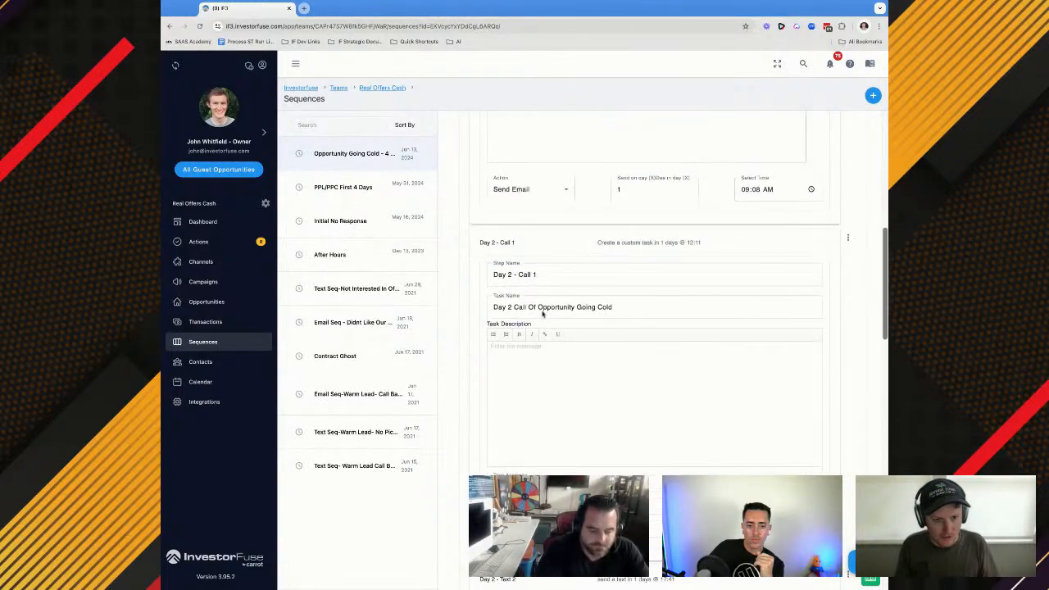
{"action": "left_click", "coordinate": [528, 342]}
{"action": "key", "text": "ctrl+a"}
{"action": "key", "text": "ctrl+c"}
{"action": "scroll", "coordinate": [517, 391], "scroll_direction": "down", "scroll_amount": 5}
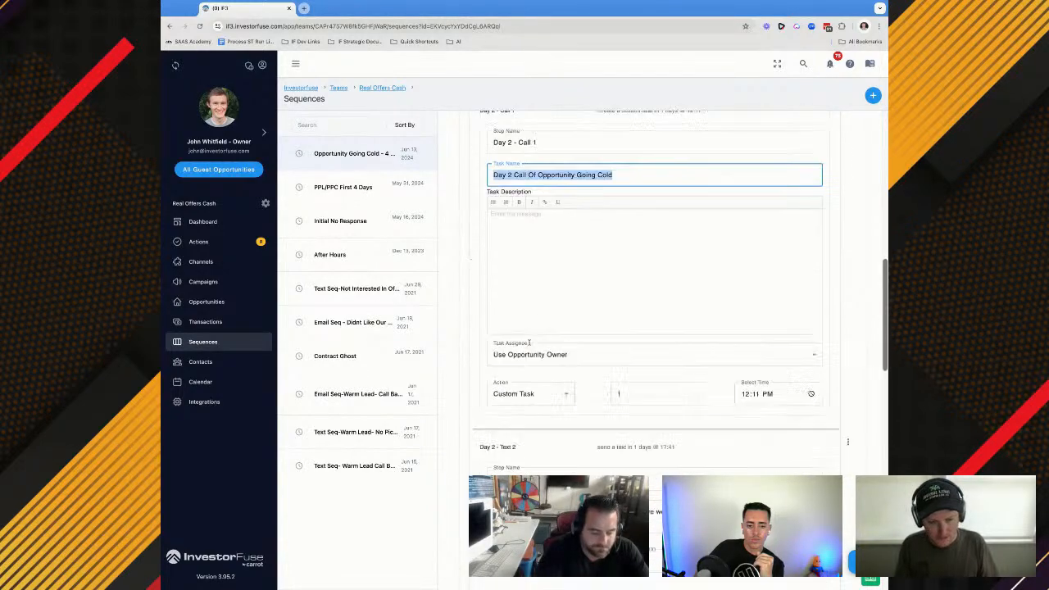
{"action": "left_click", "coordinate": [516, 391]}
{"action": "key", "text": "ctrl+v"}
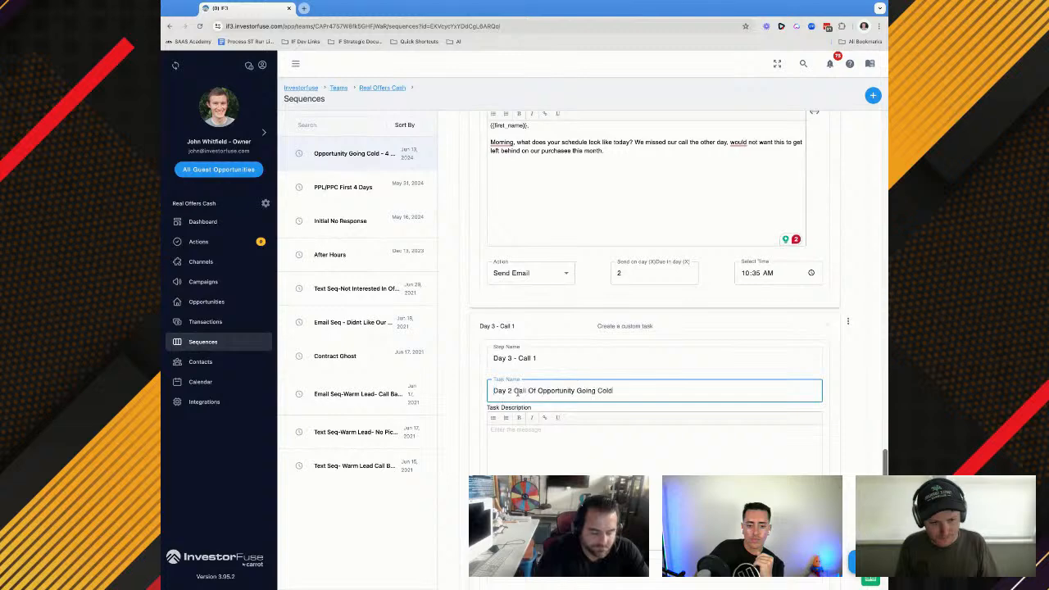
{"action": "key", "text": "BackSpace"}
{"action": "type", "text": "3"}
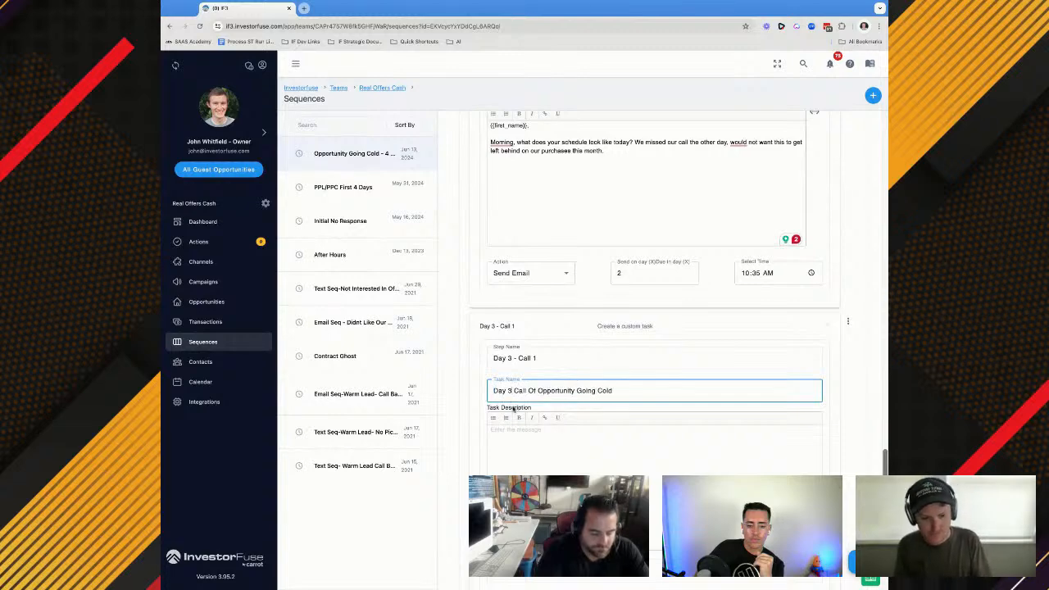
Assign the Day 3 - Call 1 task to Use Opportunity Owner and schedule it for day 2 at 12:00 PM
{"action": "scroll", "coordinate": [513, 407], "scroll_direction": "down", "scroll_amount": 2}
{"action": "left_click", "coordinate": [515, 455]}
{"action": "left_click", "coordinate": [530, 485]}
{"action": "left_click", "coordinate": [654, 492]}
{"action": "type", "text": "2"}
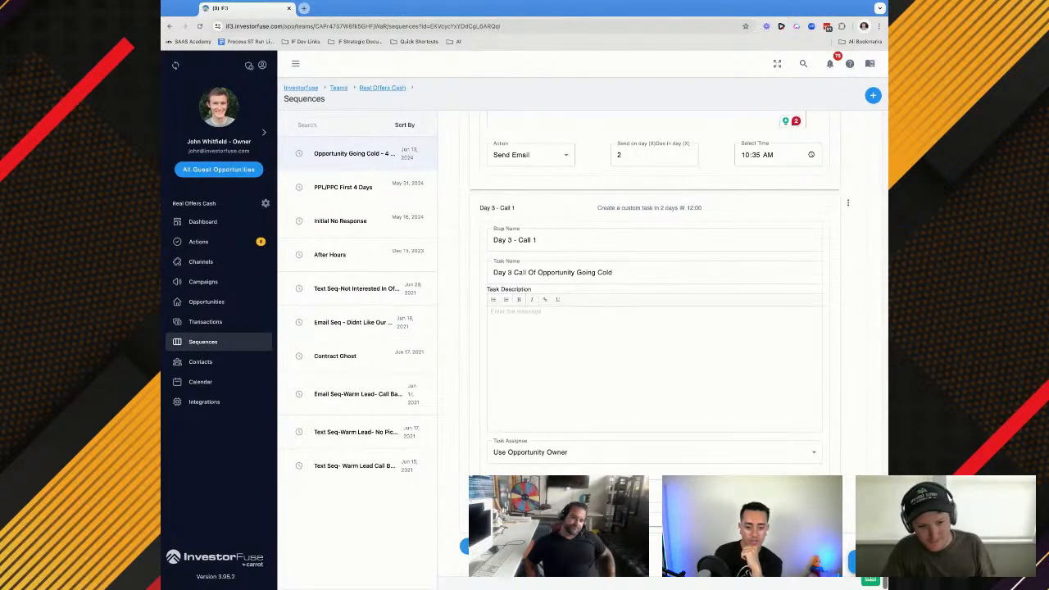
Add a Day 3 - Call 2 step with the Custom Task action and copy the Day 3 - Call 1 task name
{"action": "scroll", "coordinate": [674, 350], "scroll_direction": "down", "scroll_amount": 1}
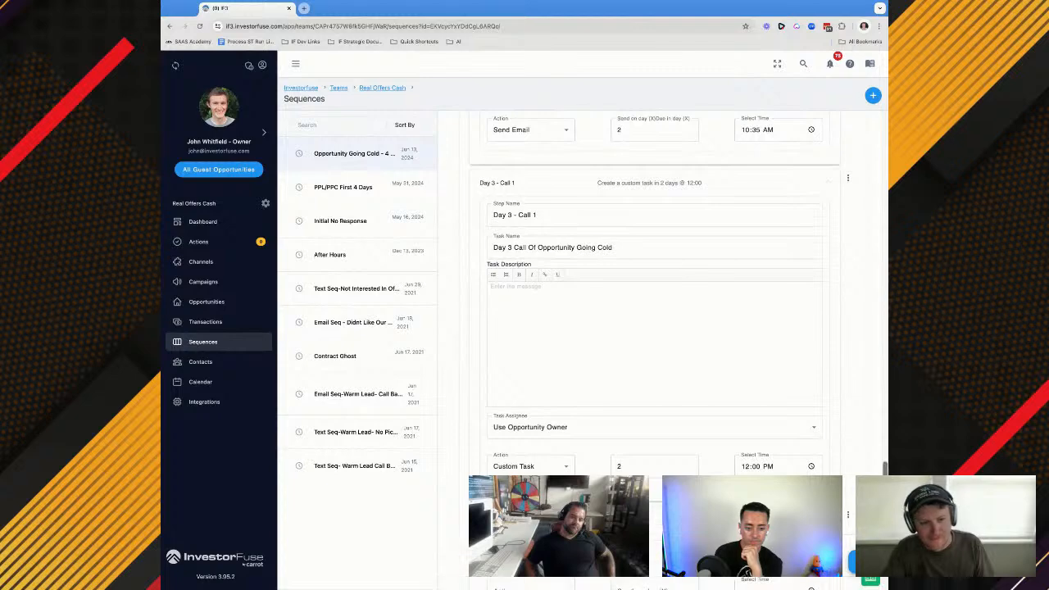
{"action": "scroll", "coordinate": [564, 471], "scroll_direction": "down", "scroll_amount": 1}
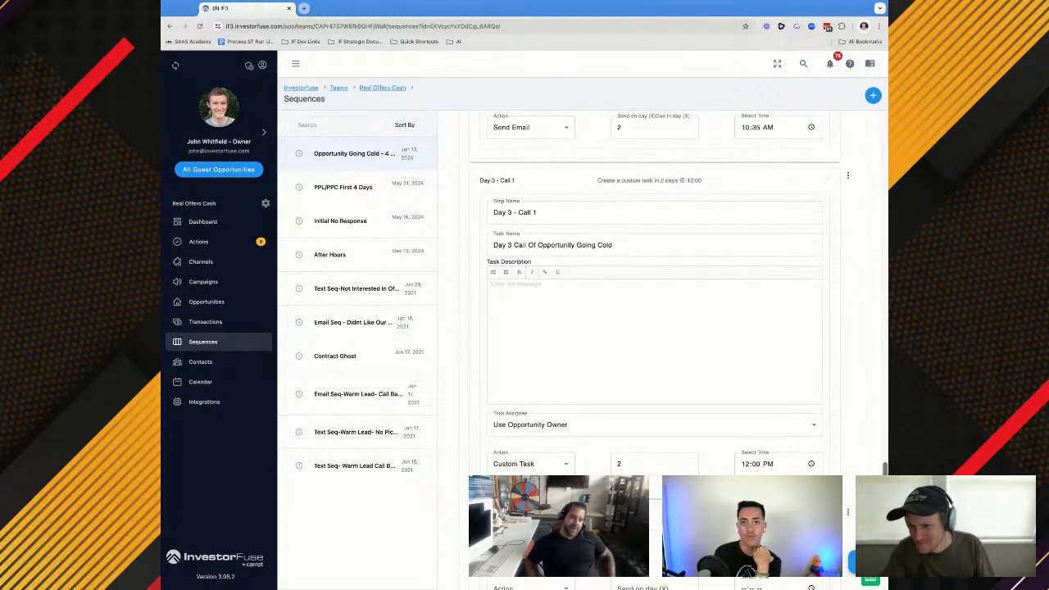
{"action": "scroll", "coordinate": [480, 366], "scroll_direction": "down", "scroll_amount": 2}
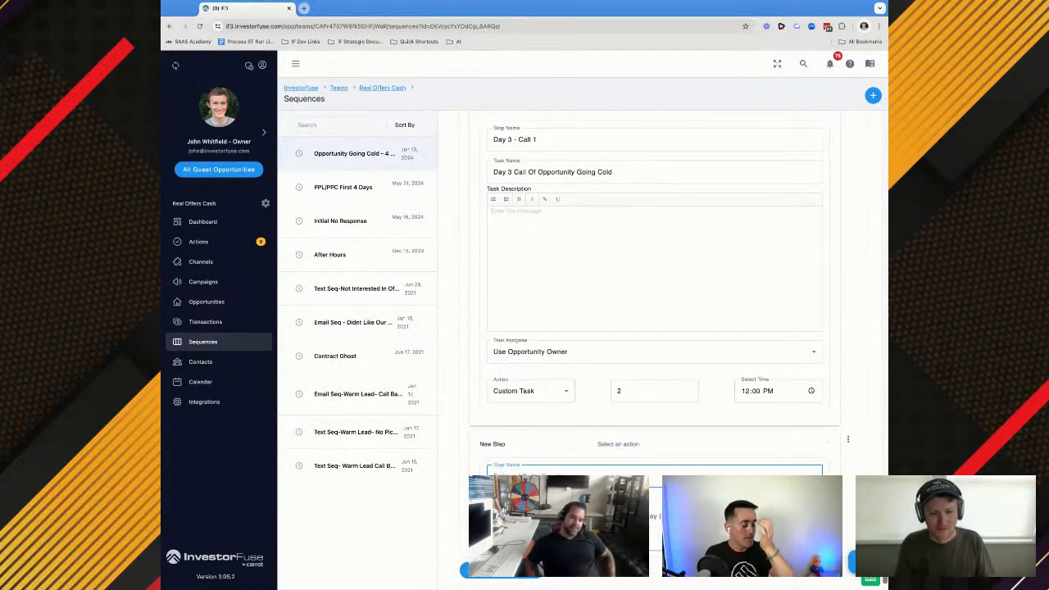
{"action": "type", "text": "Day 3 - Call 2"}
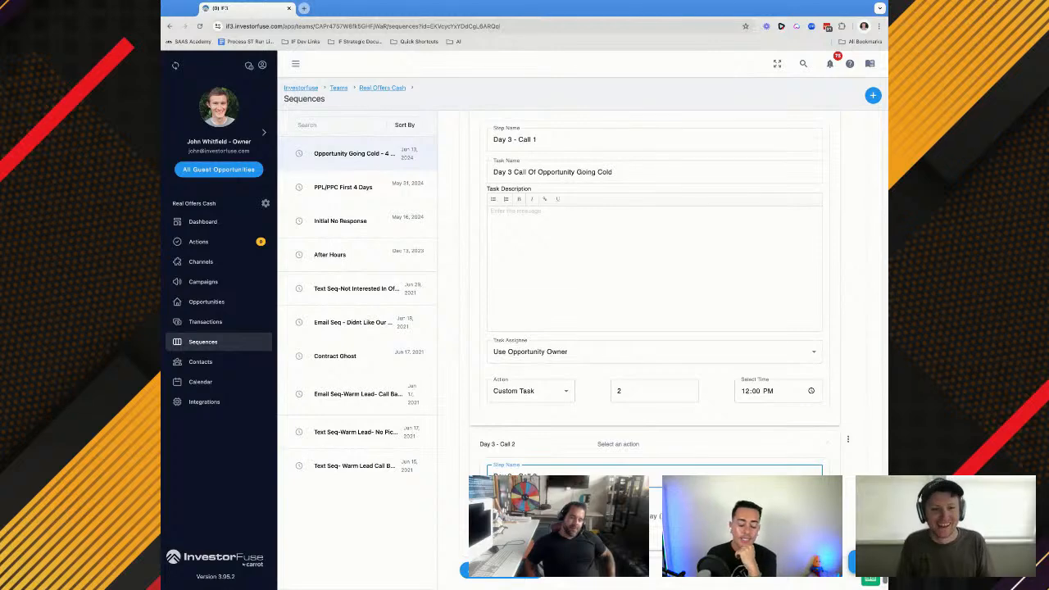
{"action": "triple_click", "coordinate": [532, 175]}
{"action": "key", "text": "ctrl+c"}
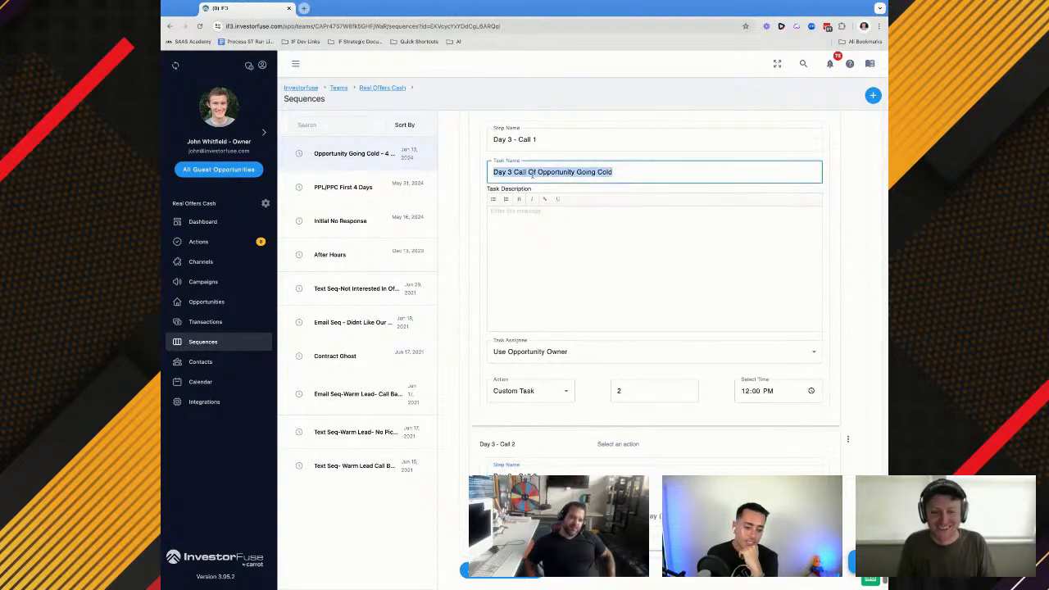
{"action": "left_click", "coordinate": [531, 515]}
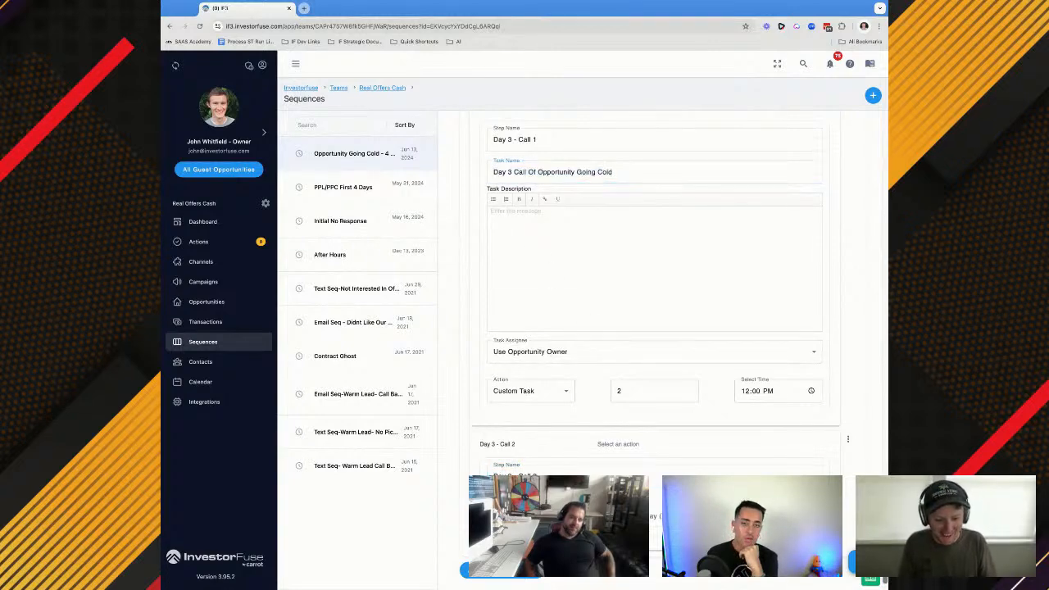
{"action": "left_click", "coordinate": [525, 482]}
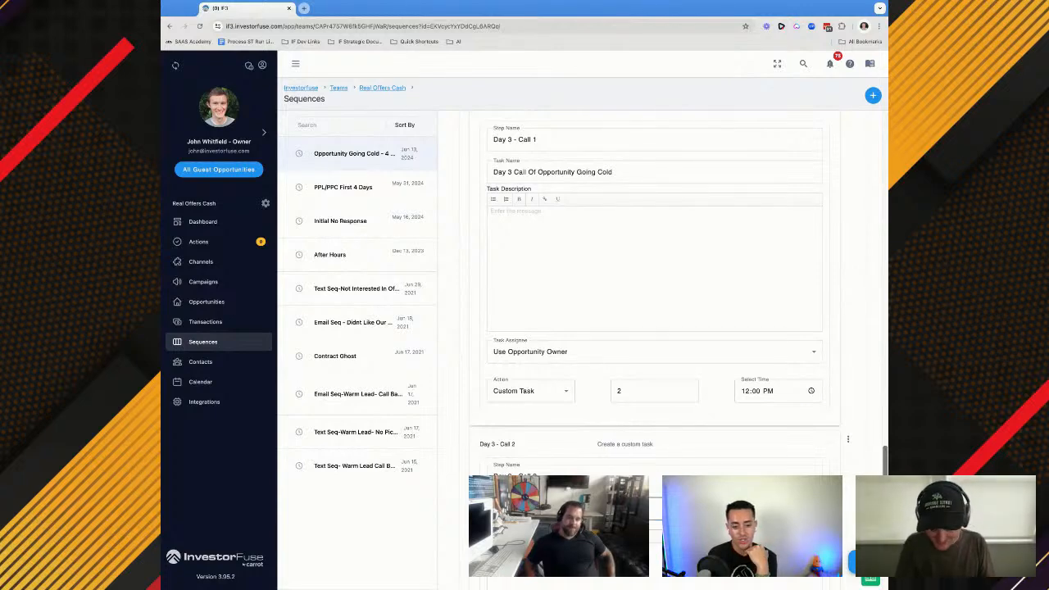
Name the Day 3 - Call 2 task "Day 3 2nd Call Of Opportunity Going Cold" and insert "1st" into the Day 3 - Call 1 task name
{"action": "left_click", "coordinate": [531, 509]}
{"action": "scroll", "coordinate": [530, 509], "scroll_direction": "down", "scroll_amount": 1}
{"action": "key", "text": "ctrl+v"}
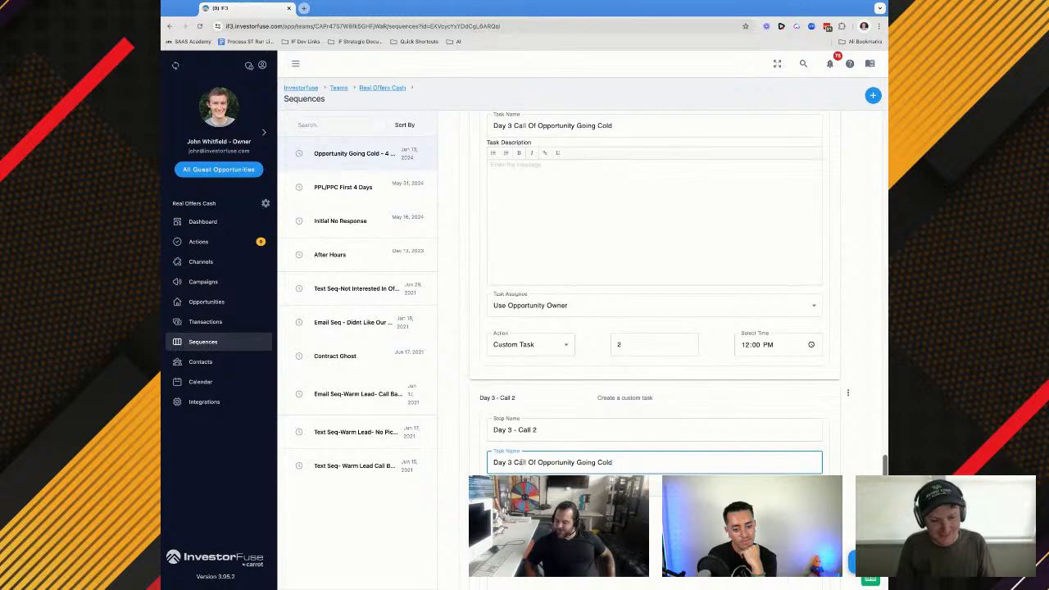
{"action": "type", "text": "2"}
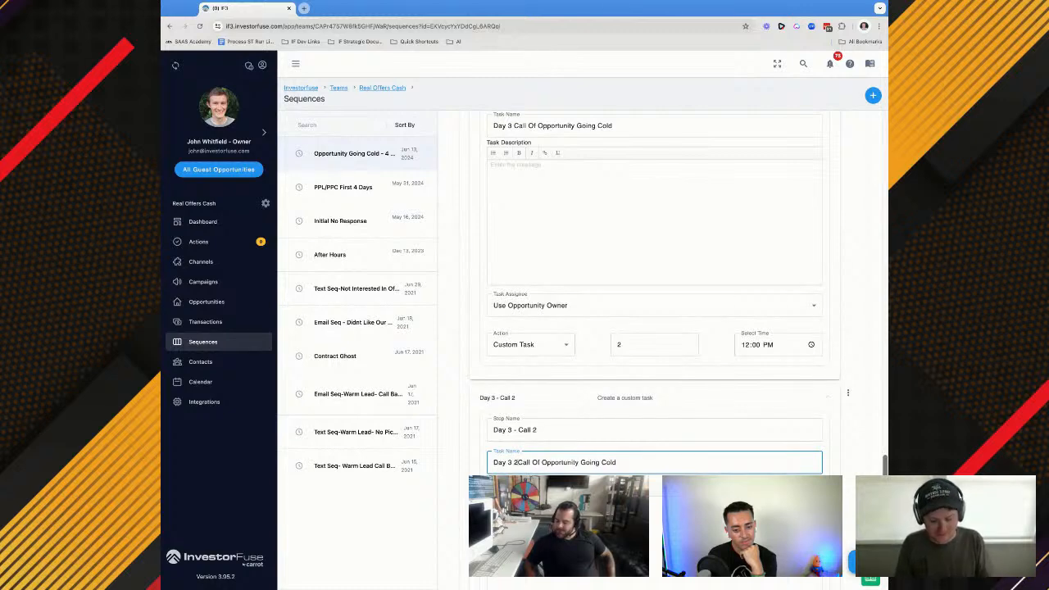
{"action": "type", "text": "nd nd"}
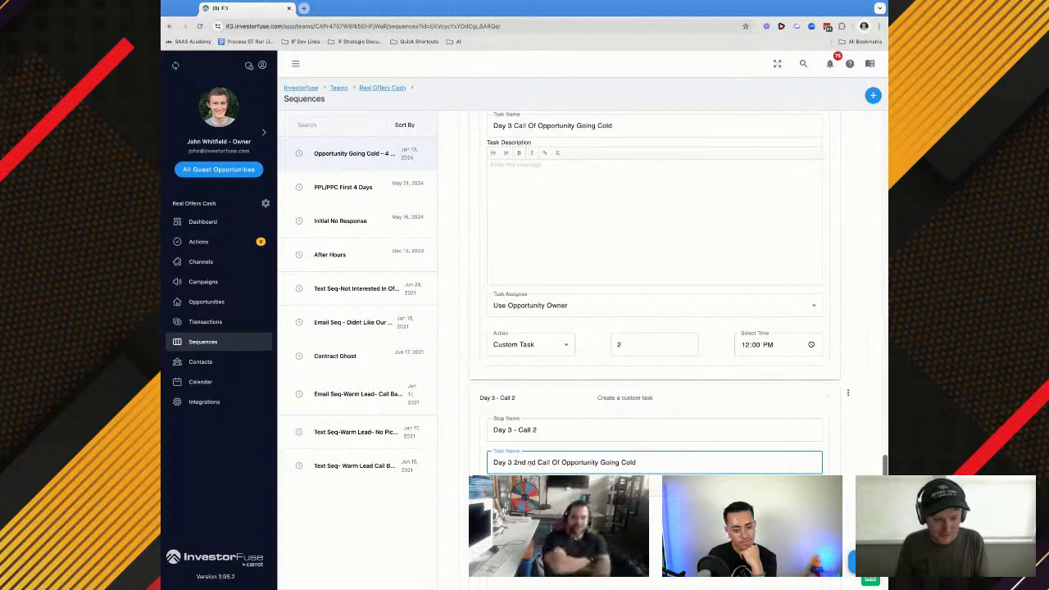
{"action": "key", "text": "BackSpace"}
{"action": "key", "text": "BackSpace"}
{"action": "key", "text": "BackSpace"}
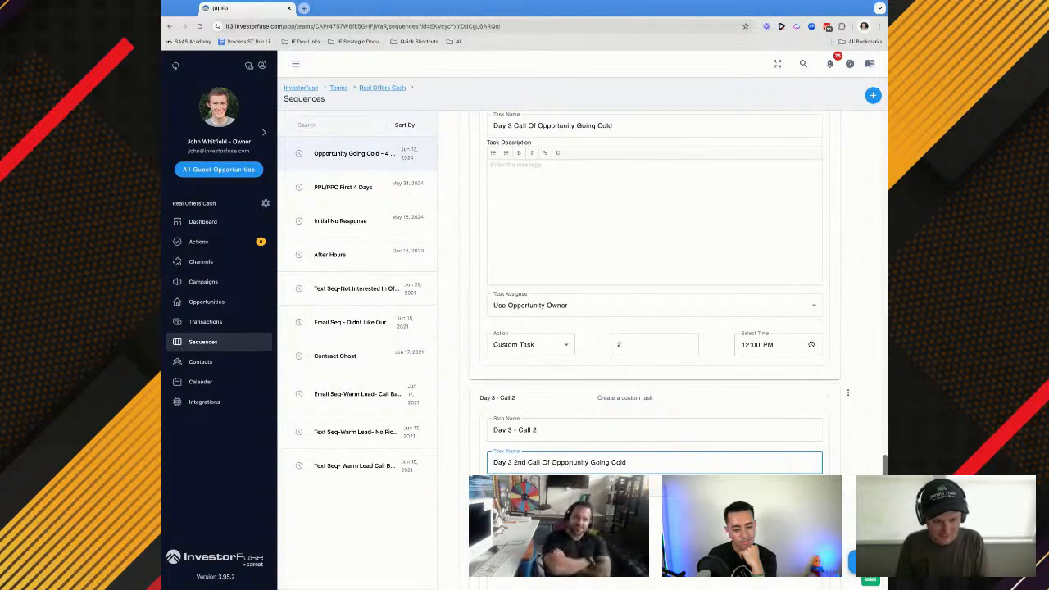
{"action": "left_click", "coordinate": [515, 125]}
{"action": "type", "text": "1st"}
Assign the Day 3 - Call 2 task to Use Opportunity Owner and schedule it for day 2 at 4:00 PM
{"action": "scroll", "coordinate": [525, 256], "scroll_direction": "down", "scroll_amount": 3}
{"action": "left_click", "coordinate": [522, 450]}
{"action": "left_click", "coordinate": [525, 482]}
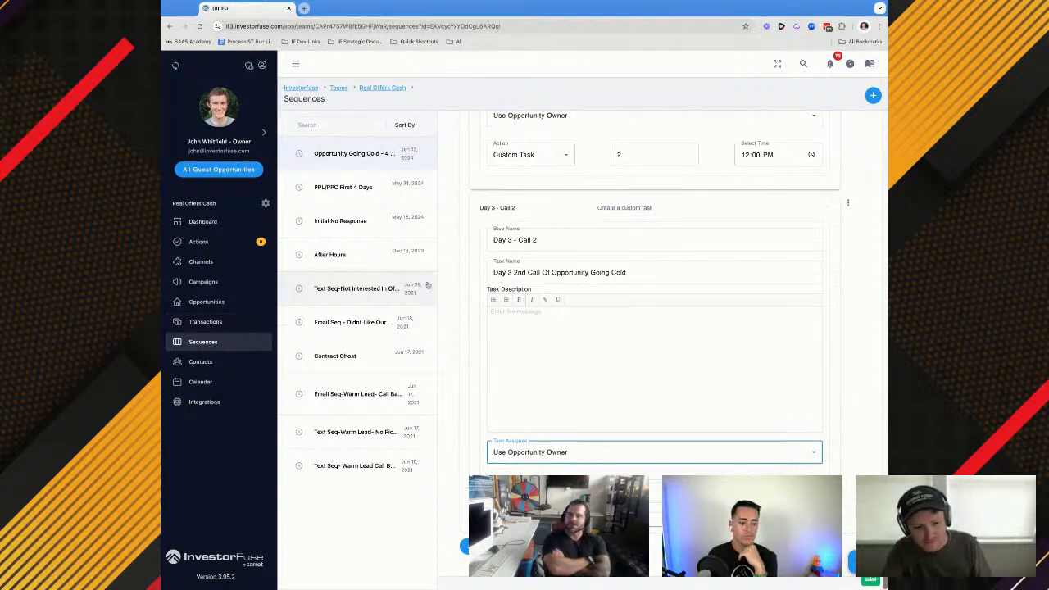
{"action": "left_click", "coordinate": [653, 491]}
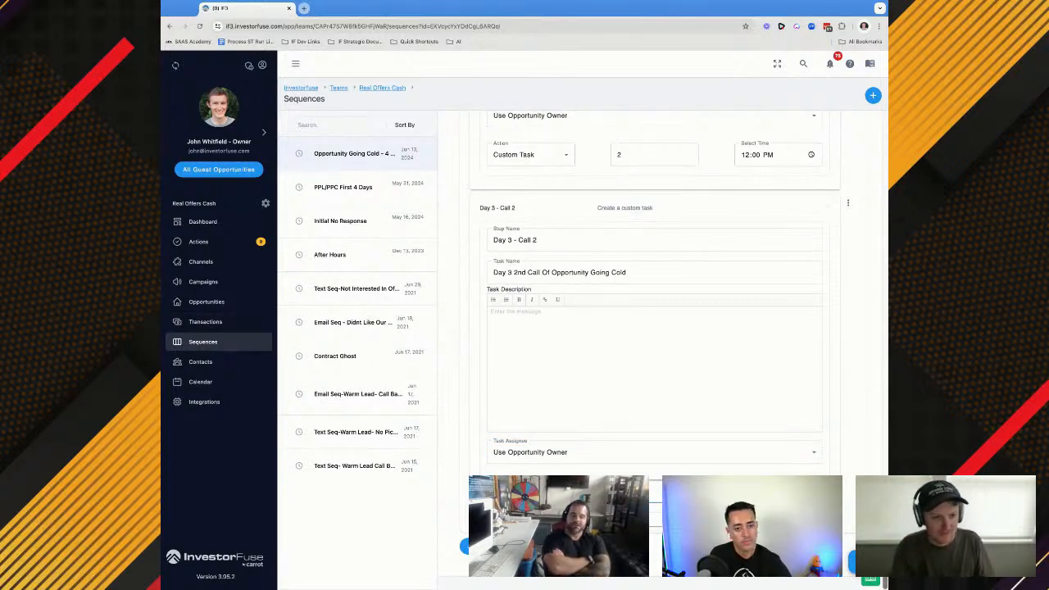
{"action": "type", "text": "2"}
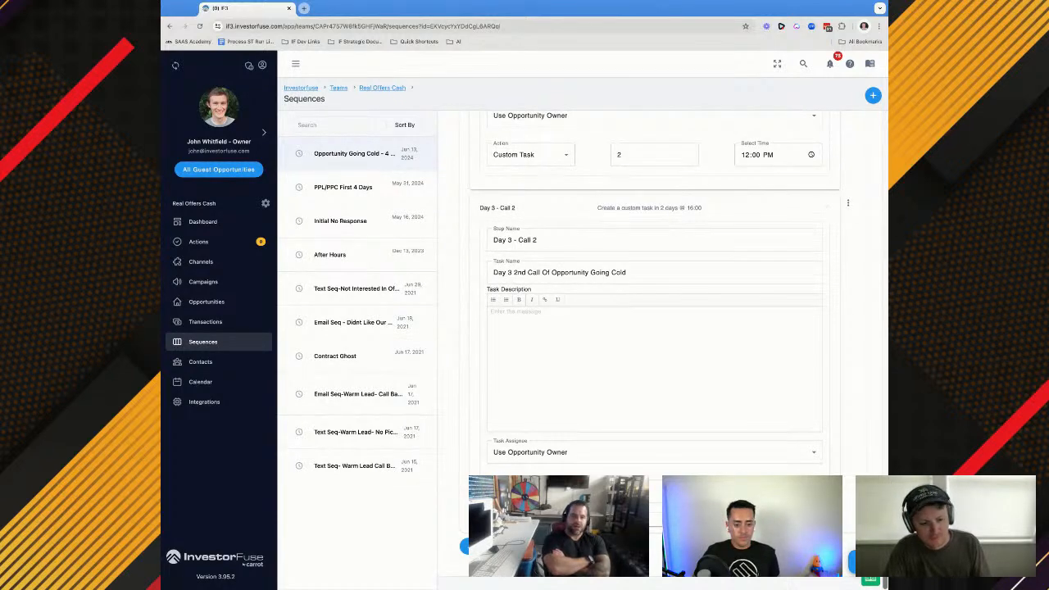
Add a Day 3 - Text 2 step after Day 3 - Call 2 with the Send Text action
{"action": "scroll", "coordinate": [656, 328], "scroll_direction": "down", "scroll_amount": 3}
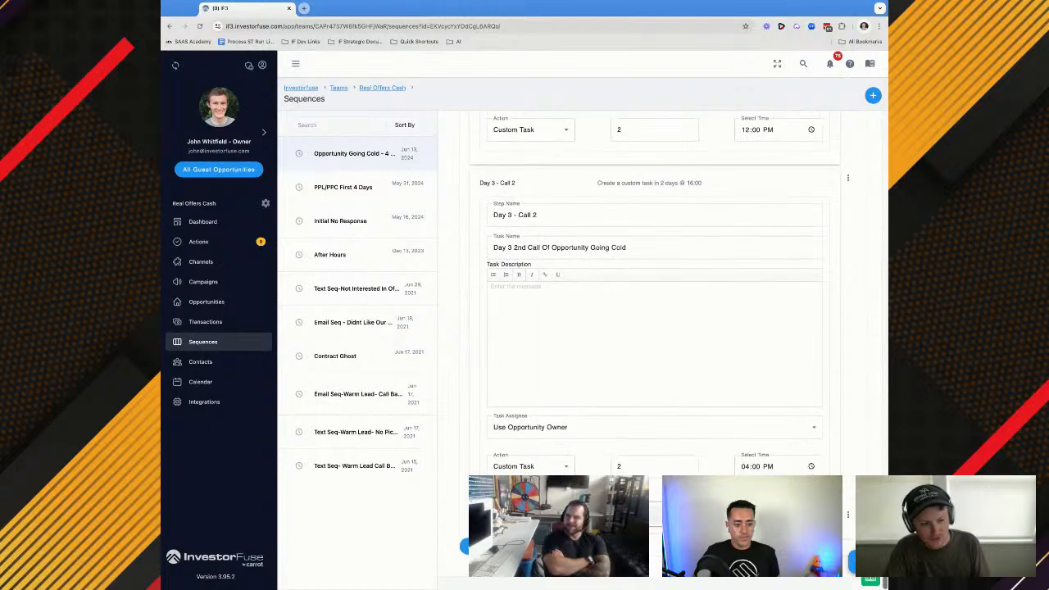
{"action": "left_click", "coordinate": [526, 452]}
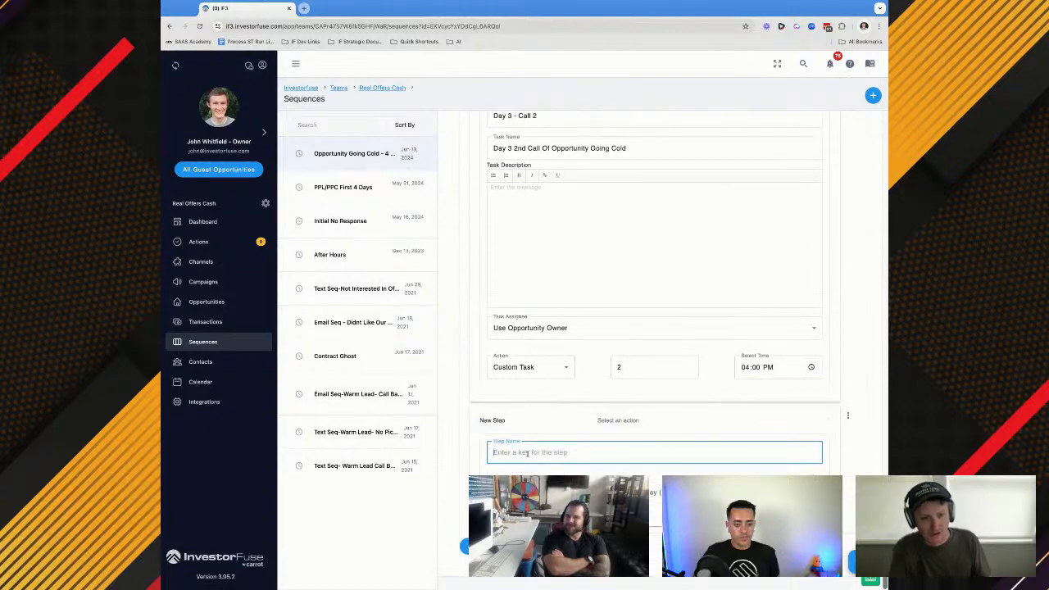
{"action": "type", "text": "Day 3 - Text 2"}
{"action": "left_click", "coordinate": [529, 493]}
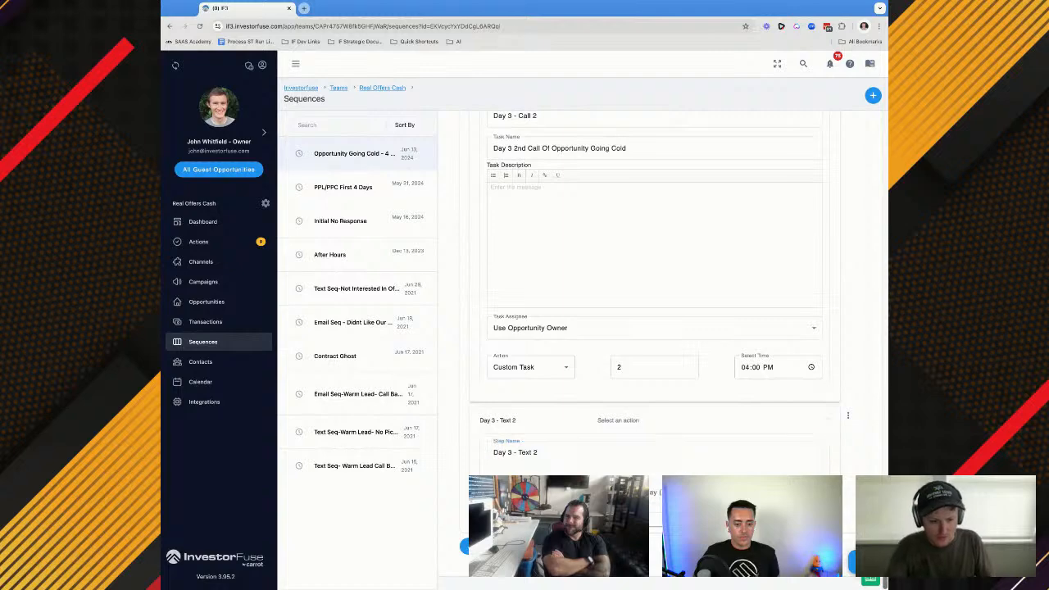
{"action": "left_click", "coordinate": [525, 419]}
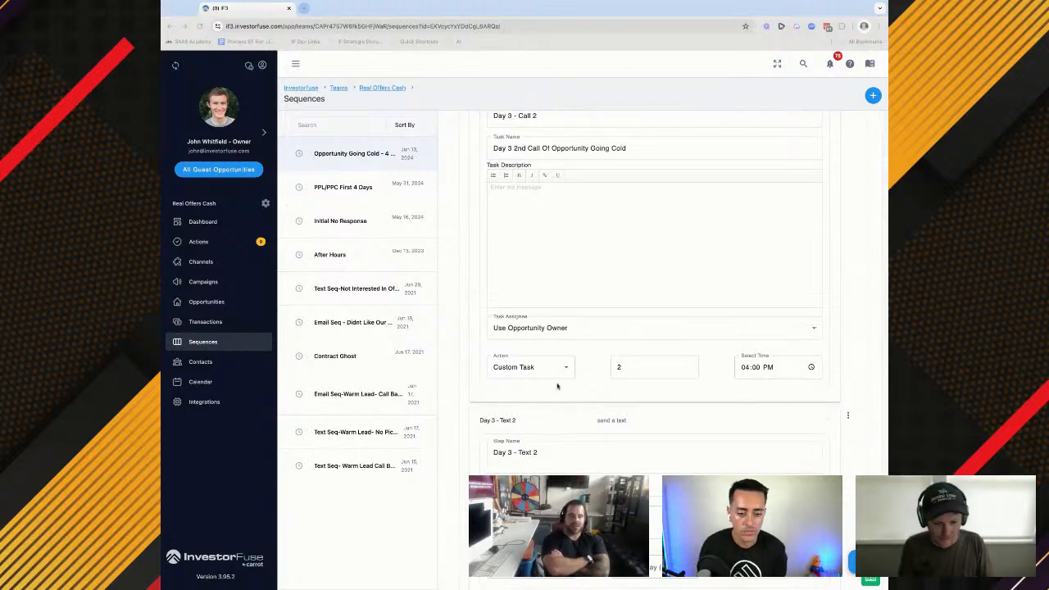
Replace the address placeholder after "our conversation about" in the Day 3 - Text 2 message with the {{address}} merge field
{"action": "scroll", "coordinate": [749, 439], "scroll_direction": "down", "scroll_amount": 2}
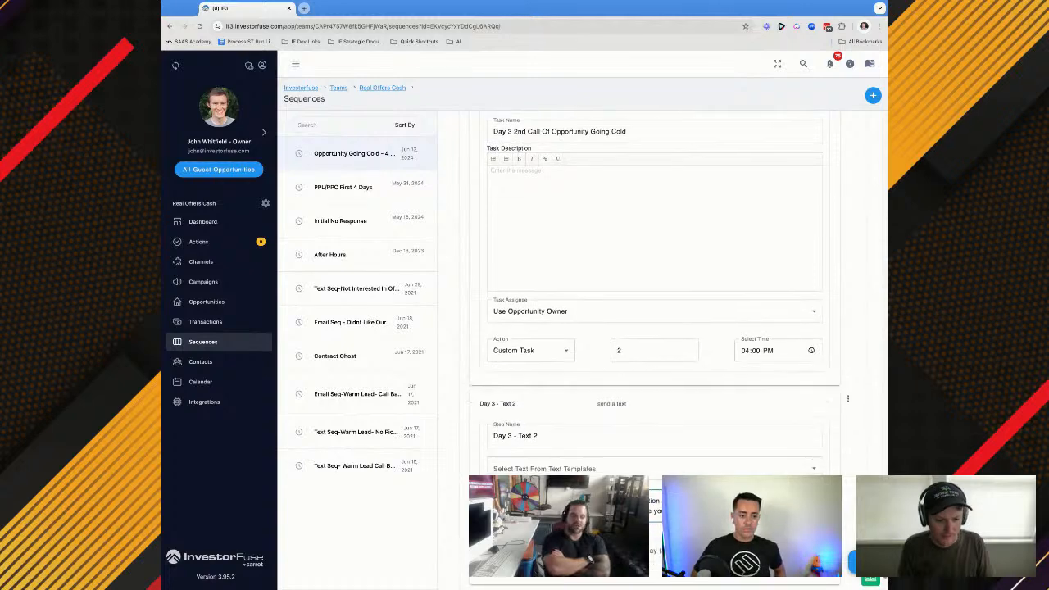
{"action": "left_click_drag", "start_coordinate": [740, 442], "coordinate": [681, 442]}
{"action": "key", "text": "BackSpace"}
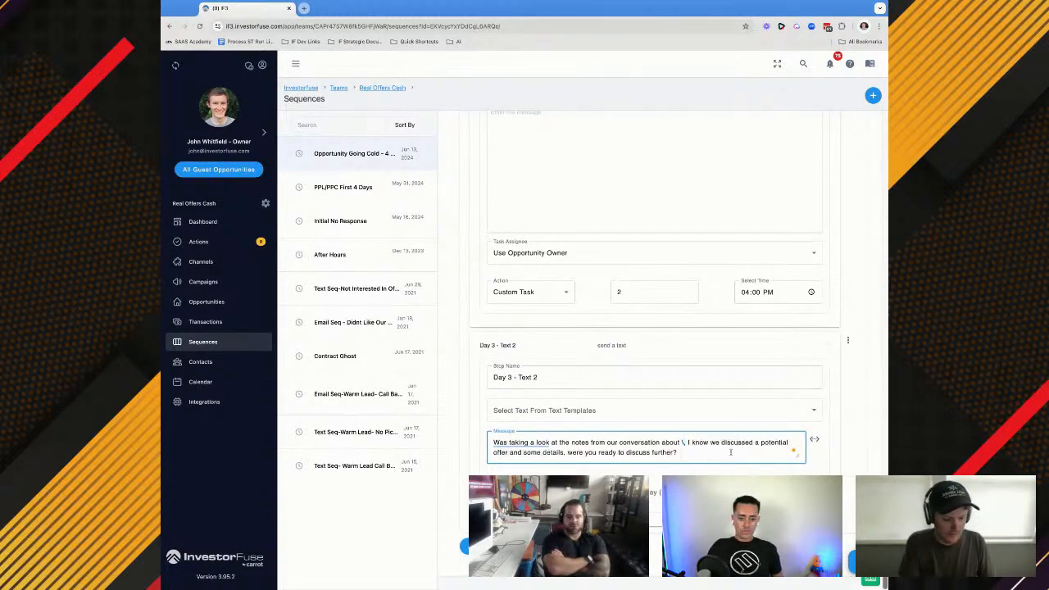
{"action": "left_click", "coordinate": [813, 439]}
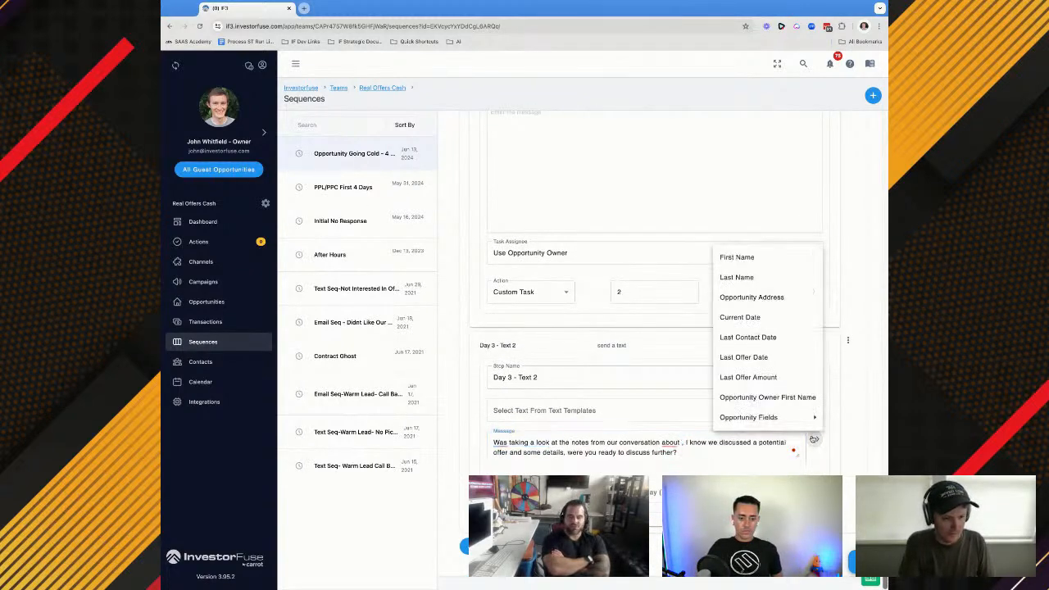
{"action": "left_click", "coordinate": [745, 297]}
{"action": "double_click", "coordinate": [716, 451]}
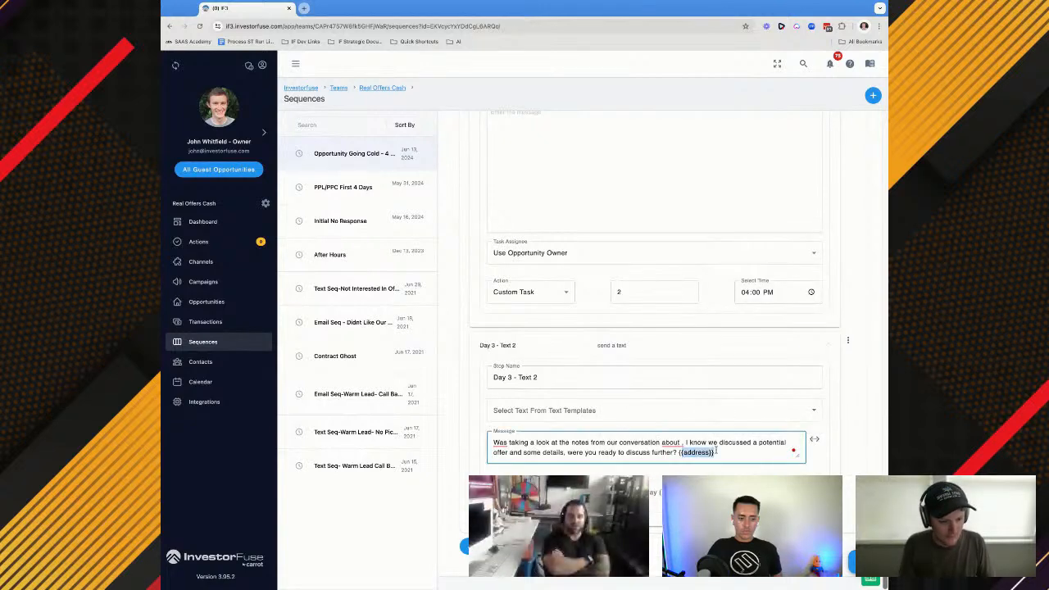
{"action": "key", "text": "super+x"}
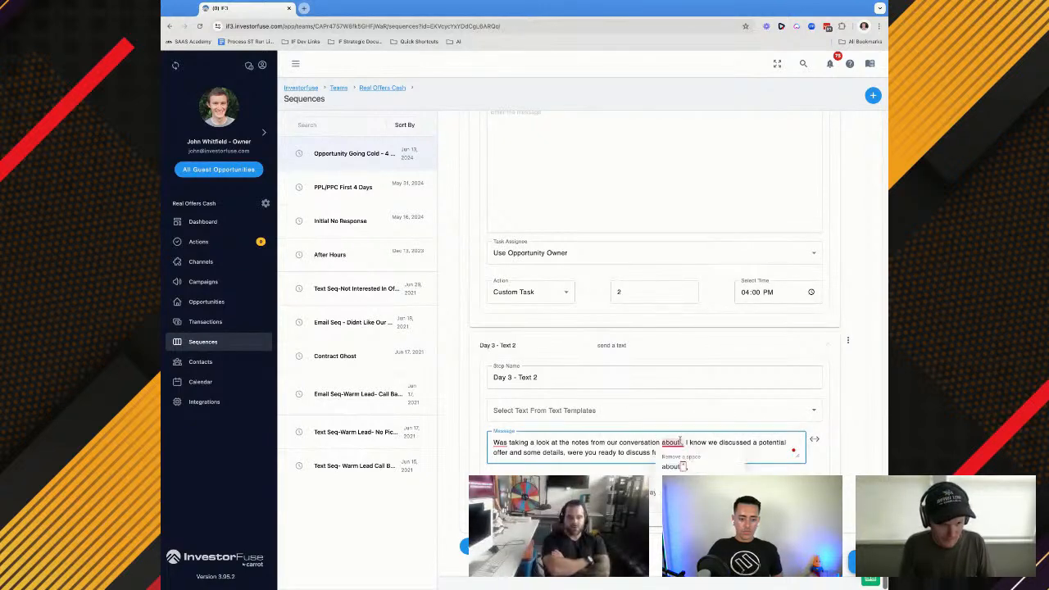
{"action": "left_click", "coordinate": [683, 443]}
{"action": "key", "text": "super+v"}
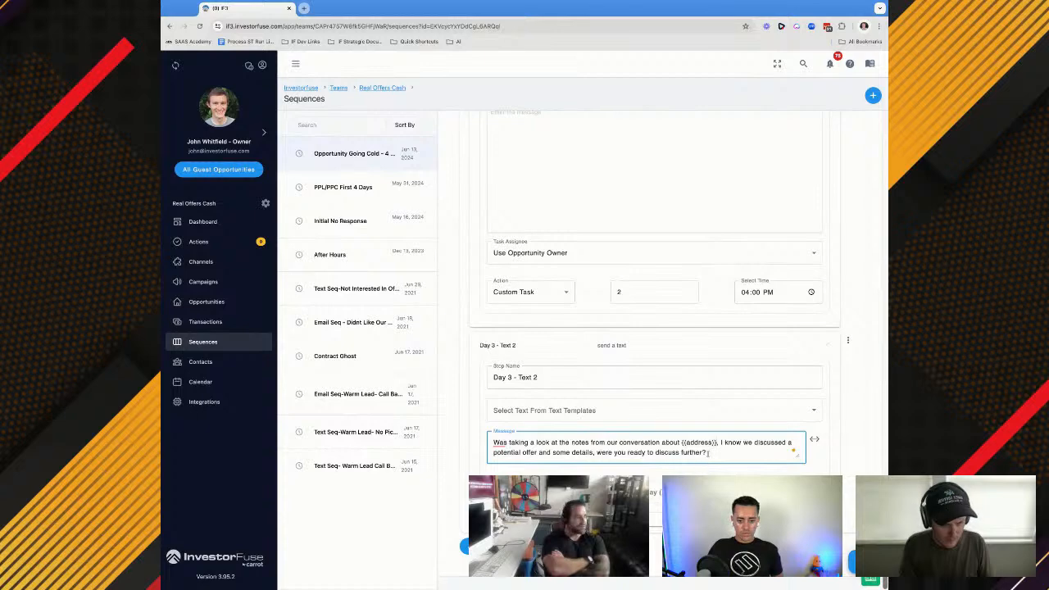
Schedule the Day 3 - Text 2 message for day 2 at 4:03 PM
{"action": "left_click", "coordinate": [651, 490]}
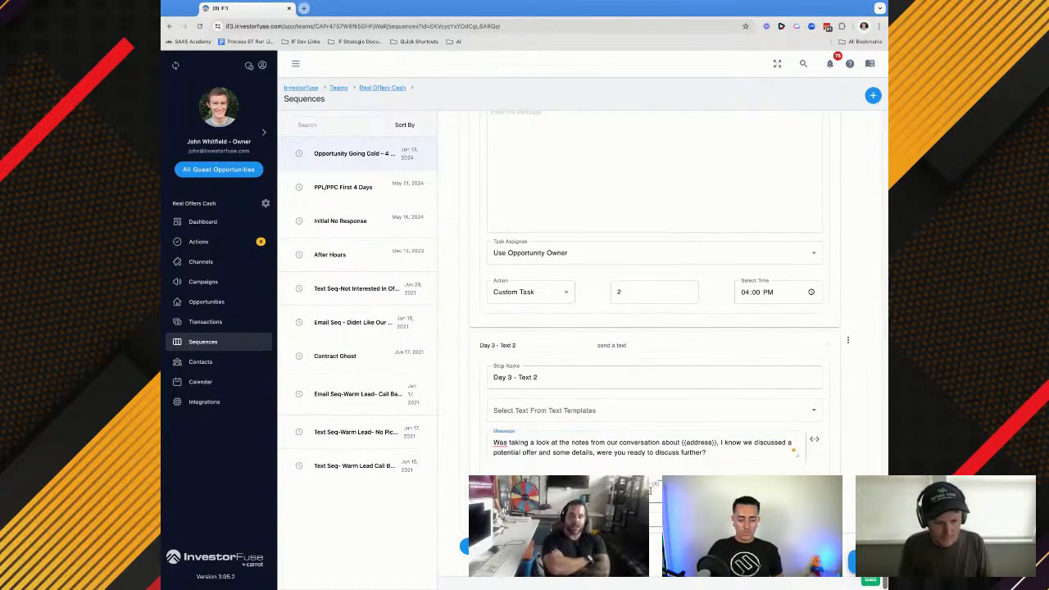
{"action": "type", "text": "2"}
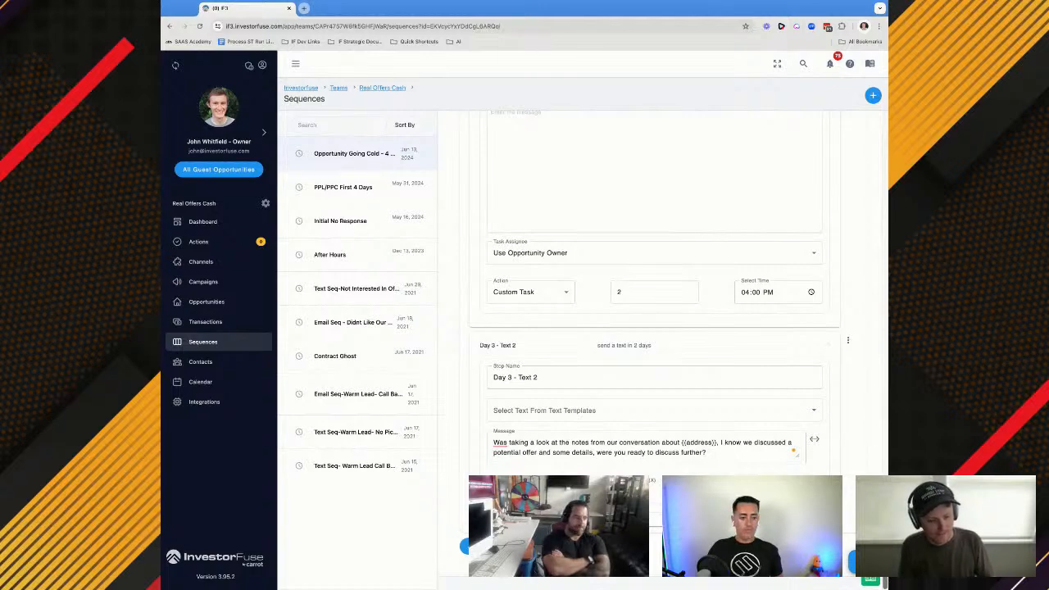
{"action": "type", "text": "p"}
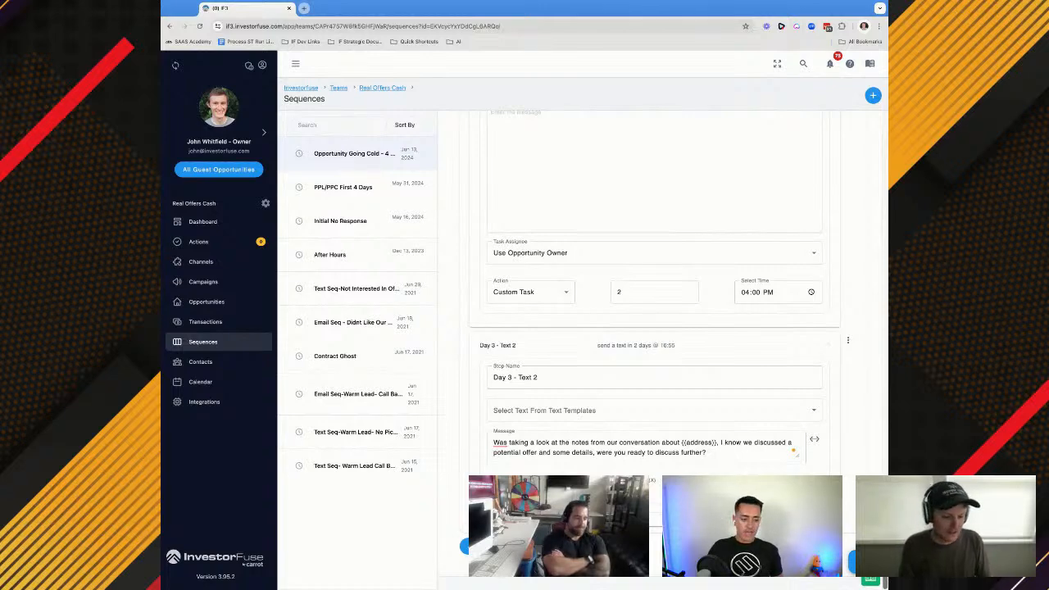
{"action": "scroll", "coordinate": [648, 435], "scroll_direction": "up", "scroll_amount": 3}
{"action": "scroll", "coordinate": [647, 434], "scroll_direction": "down", "scroll_amount": 3}
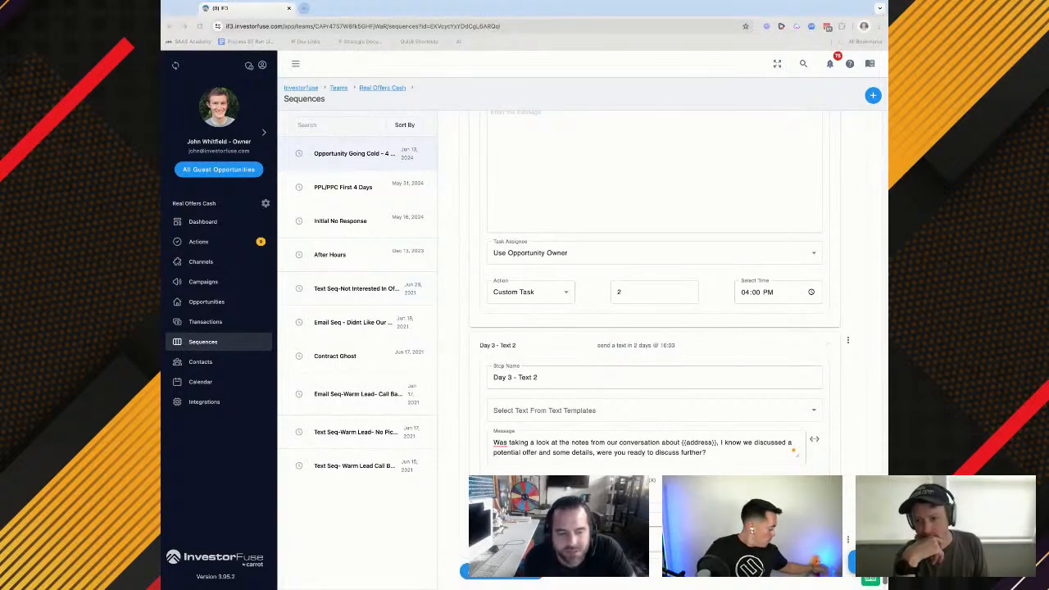
Add a Day 3 - Email 2 step after Day 3 - Text 2 with the Send Email action
{"action": "scroll", "coordinate": [648, 344], "scroll_direction": "down", "scroll_amount": 1}
{"action": "left_click", "coordinate": [655, 518]}
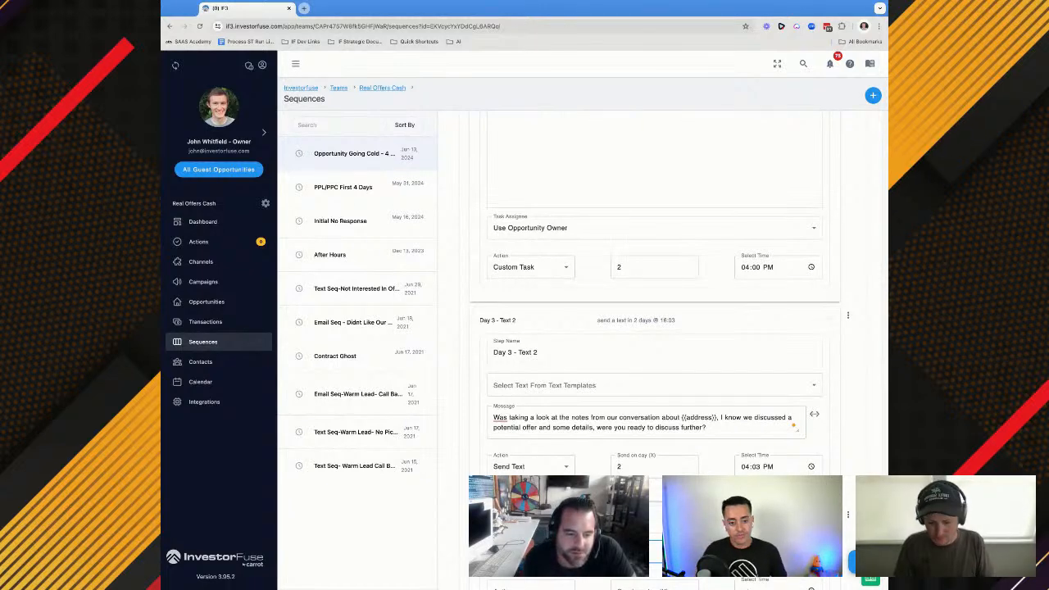
{"action": "scroll", "coordinate": [653, 352], "scroll_direction": "down", "scroll_amount": 2}
{"action": "left_click", "coordinate": [530, 491]}
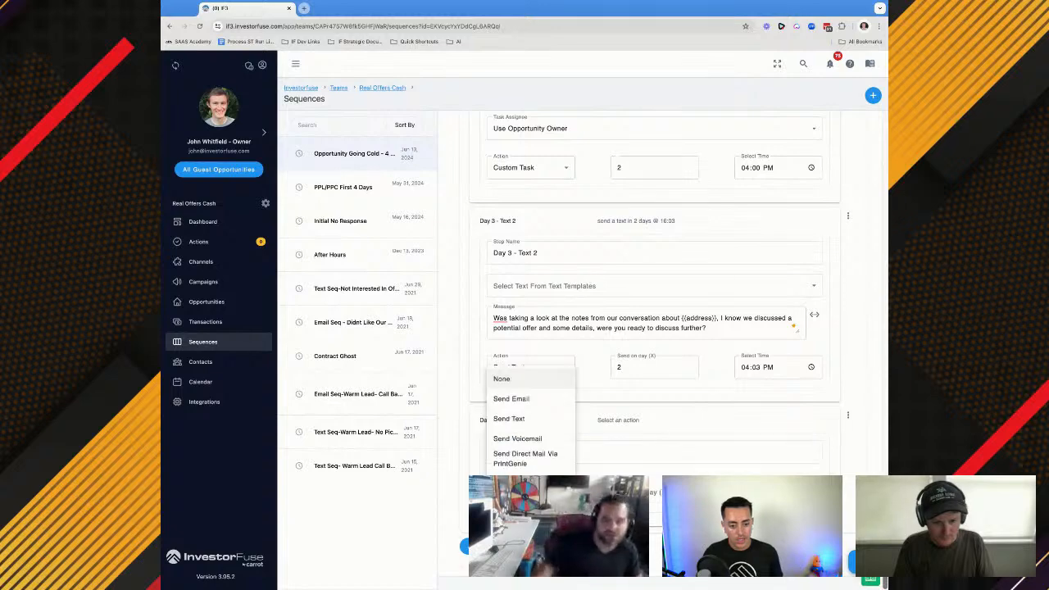
{"action": "left_click", "coordinate": [512, 401]}
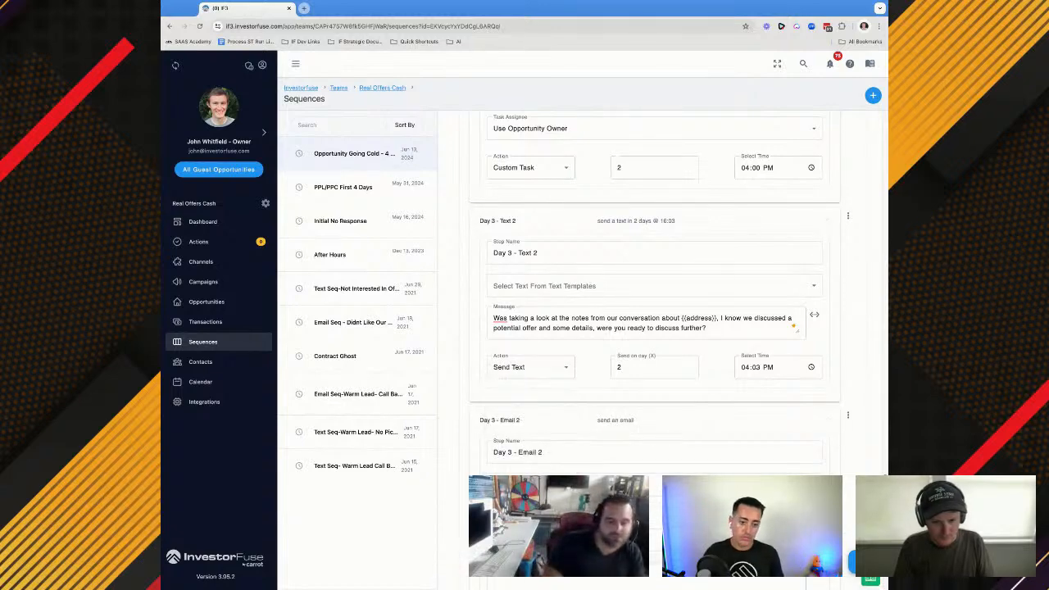
Copy the Day 3 - Email 1 subject line into the subject of Day 3 - Email 2
{"action": "scroll", "coordinate": [541, 369], "scroll_direction": "up", "scroll_amount": 5}
{"action": "scroll", "coordinate": [538, 404], "scroll_direction": "up", "scroll_amount": 3}
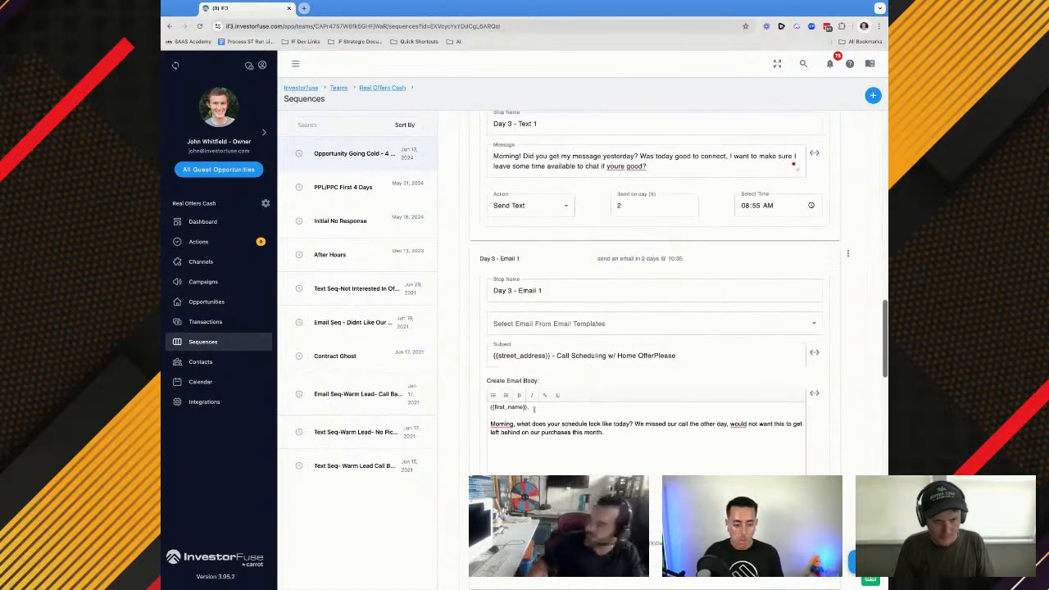
{"action": "triple_click", "coordinate": [540, 355]}
{"action": "scroll", "coordinate": [534, 327], "scroll_direction": "down", "scroll_amount": 15}
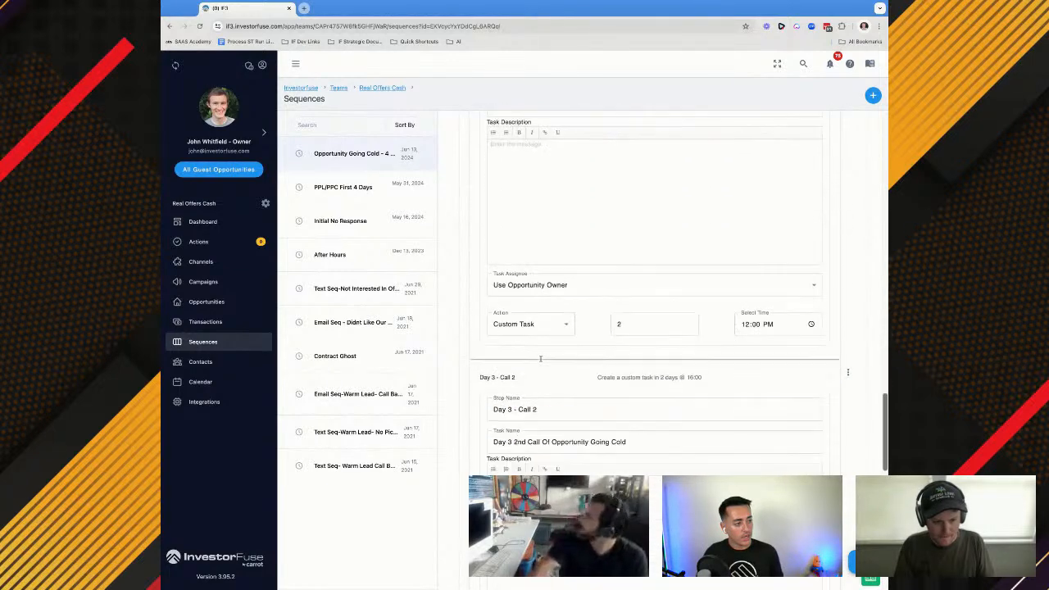
{"action": "left_click", "coordinate": [529, 293]}
{"action": "key", "text": "ctrl+v"}
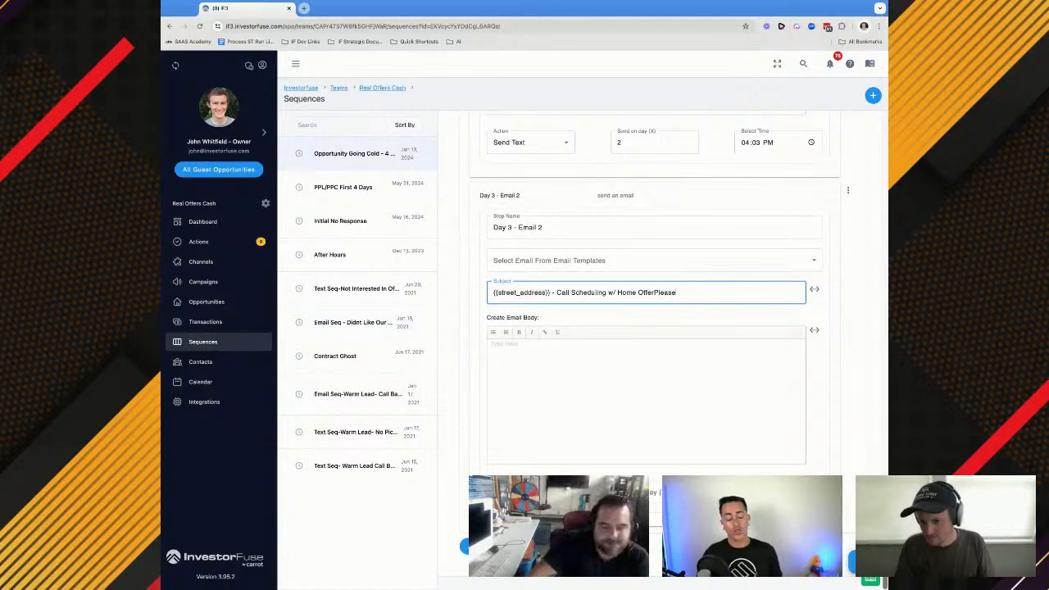
Copy the second Day 3 email message from the seller script into the body of Day 3 - Email 2
{"action": "key", "text": "super+Tab"}
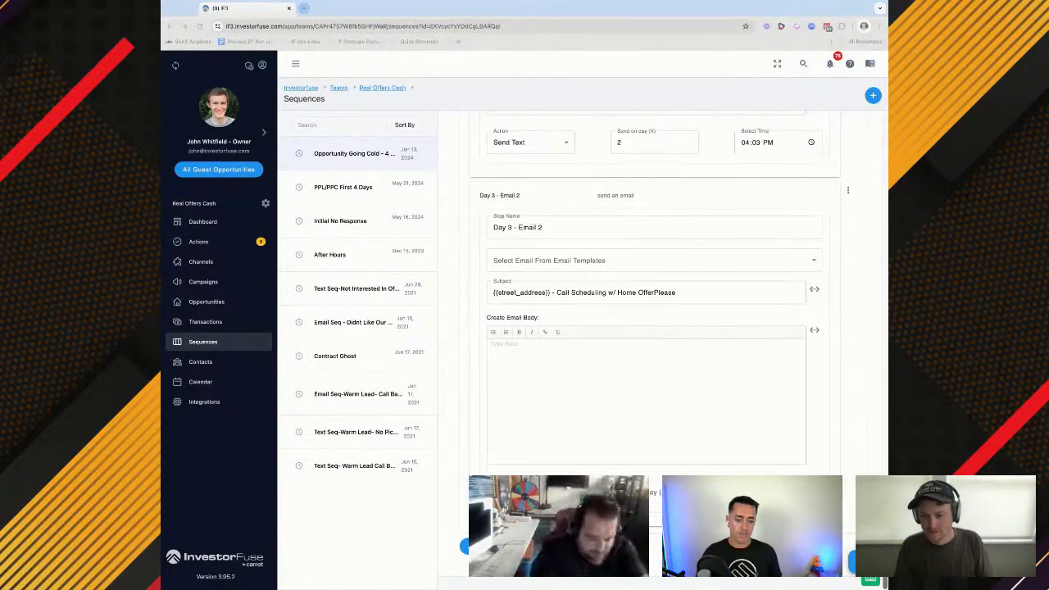
{"action": "left_click", "coordinate": [604, 365]}
{"action": "type", "text": "{{Name}}, Was finishing up my calls today and realized we never connected on what we said. Did you still want to discuss the Offer on {{Street_address}} in more detail?"}
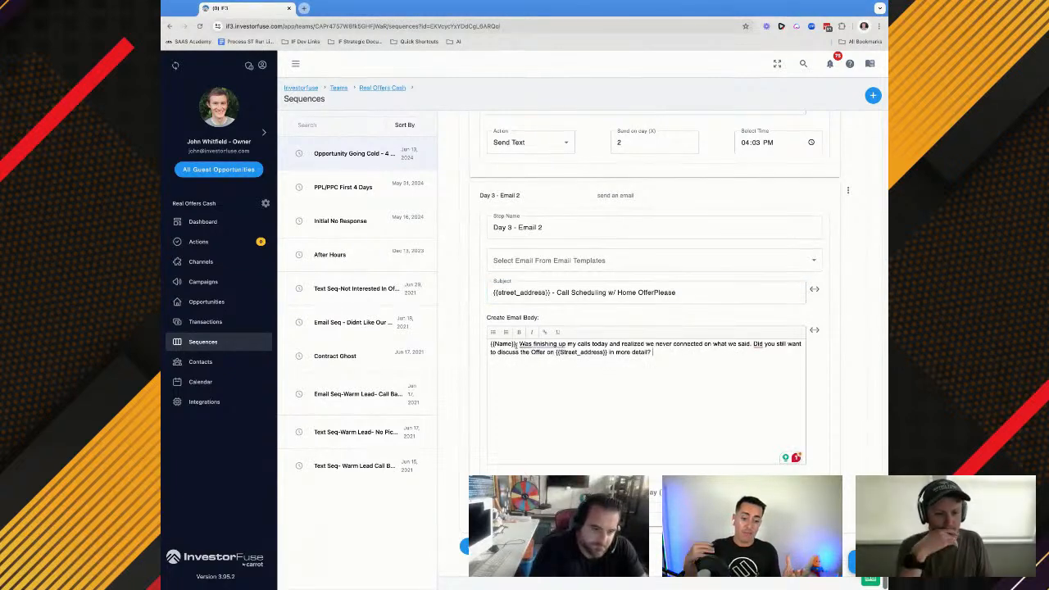
Replace the {{Name}} placeholder at the start of the Day 3 - Email 2 body with the {{first_name}} merge field
{"action": "mouse_move", "coordinate": [542, 345]}
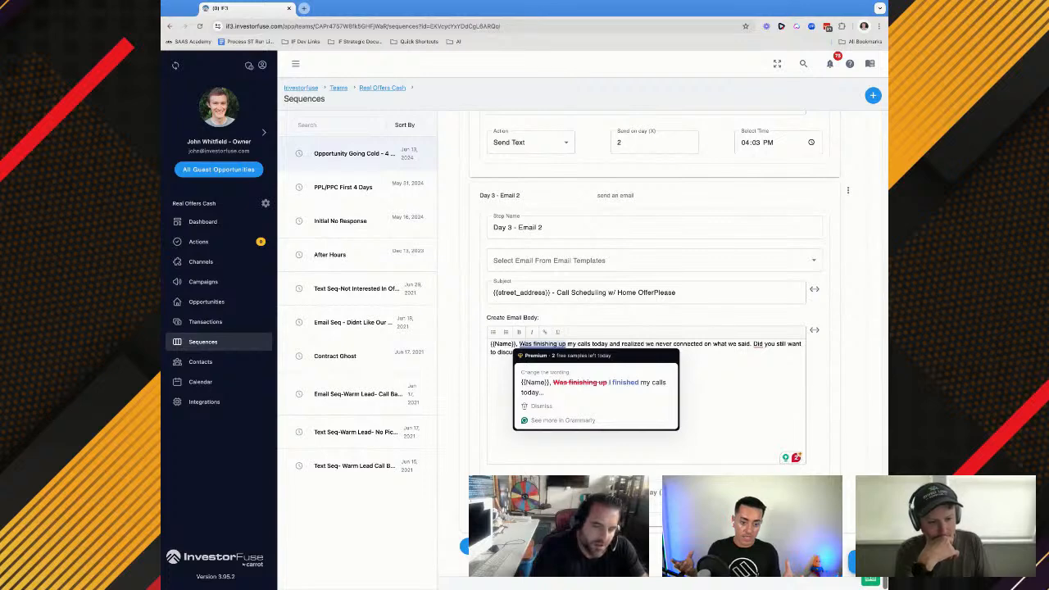
{"action": "left_click", "coordinate": [526, 492]}
{"action": "left_click", "coordinate": [677, 399]}
{"action": "left_click", "coordinate": [814, 330]}
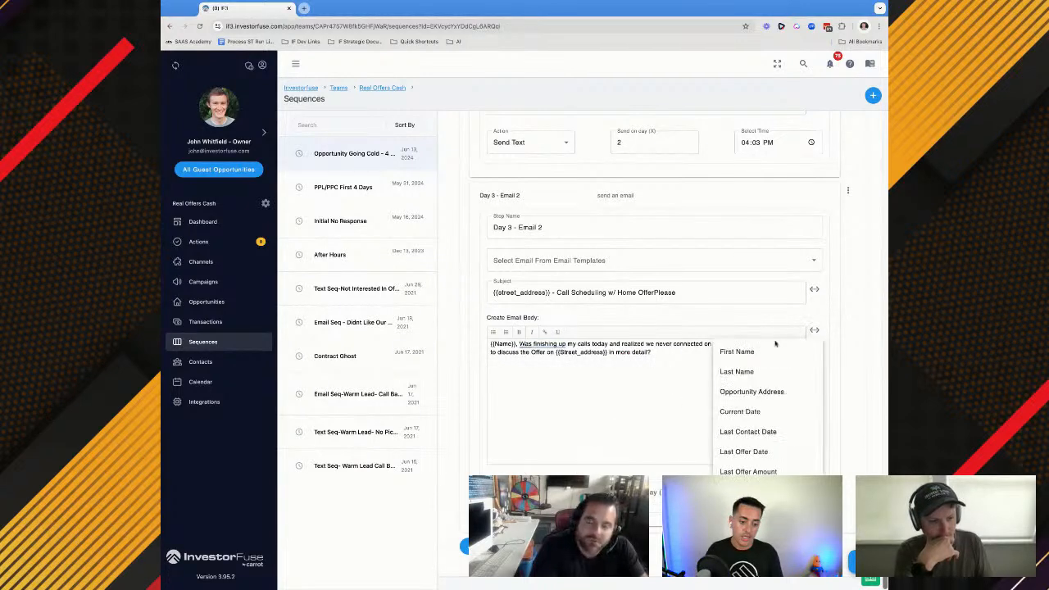
{"action": "left_click", "coordinate": [740, 349]}
{"action": "key", "text": "shift+Left"}
{"action": "key", "text": "shift+Left"}
{"action": "key", "text": "shift+Left"}
{"action": "key", "text": "shift+Left"}
{"action": "key", "text": "shift+Left"}
{"action": "key", "text": "shift+Left"}
{"action": "key", "text": "shift+Left"}
{"action": "key", "text": "shift+Left"}
{"action": "key", "text": "shift+Left"}
{"action": "key", "text": "shift+Left"}
{"action": "key", "text": "shift+Left"}
{"action": "key", "text": "shift+Left"}
{"action": "key", "text": "shift+Left"}
{"action": "key", "text": "shift+Left"}
{"action": "key", "text": "super+c"}
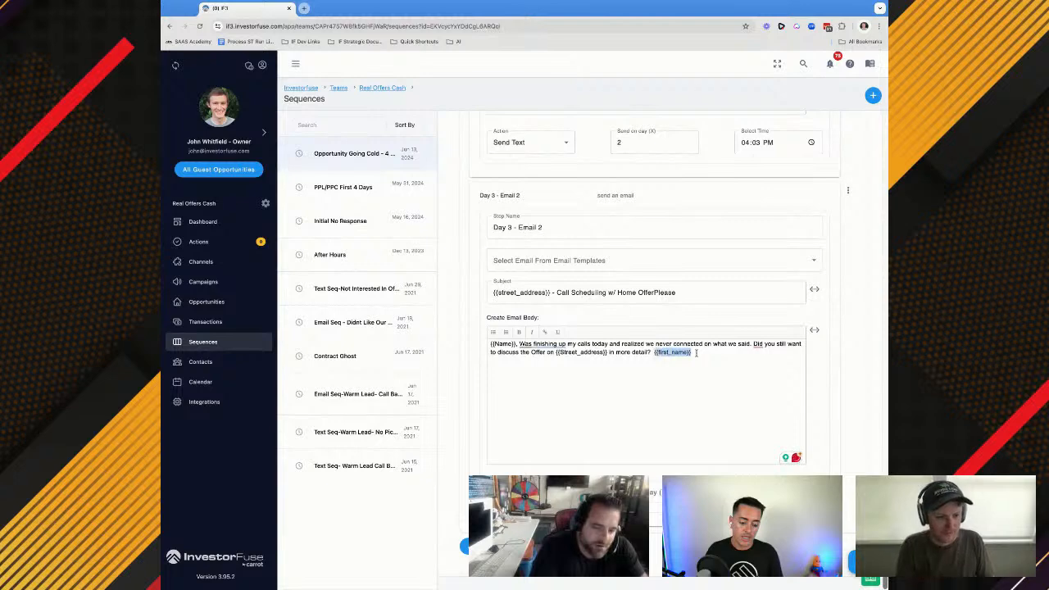
{"action": "key", "text": "BackSpace"}
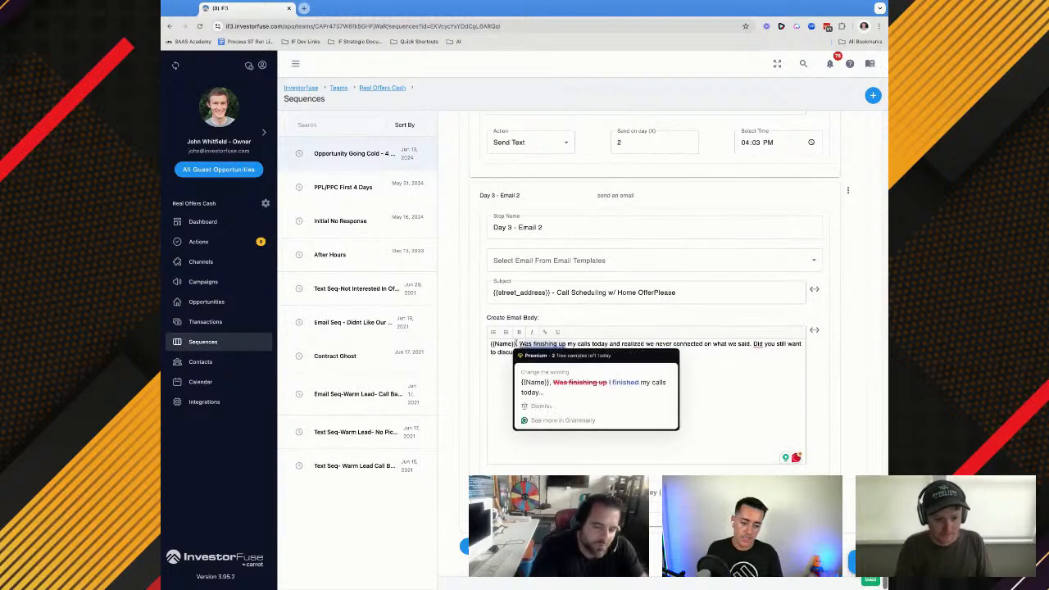
{"action": "left_click_drag", "start_coordinate": [515, 344], "coordinate": [490, 344]}
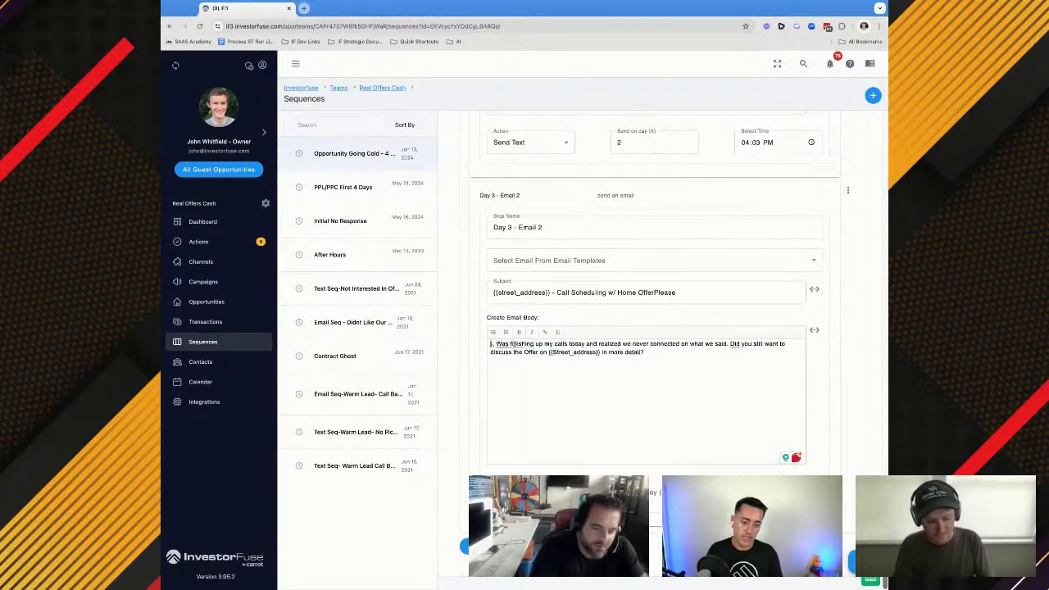
{"action": "key", "text": "BackSpace"}
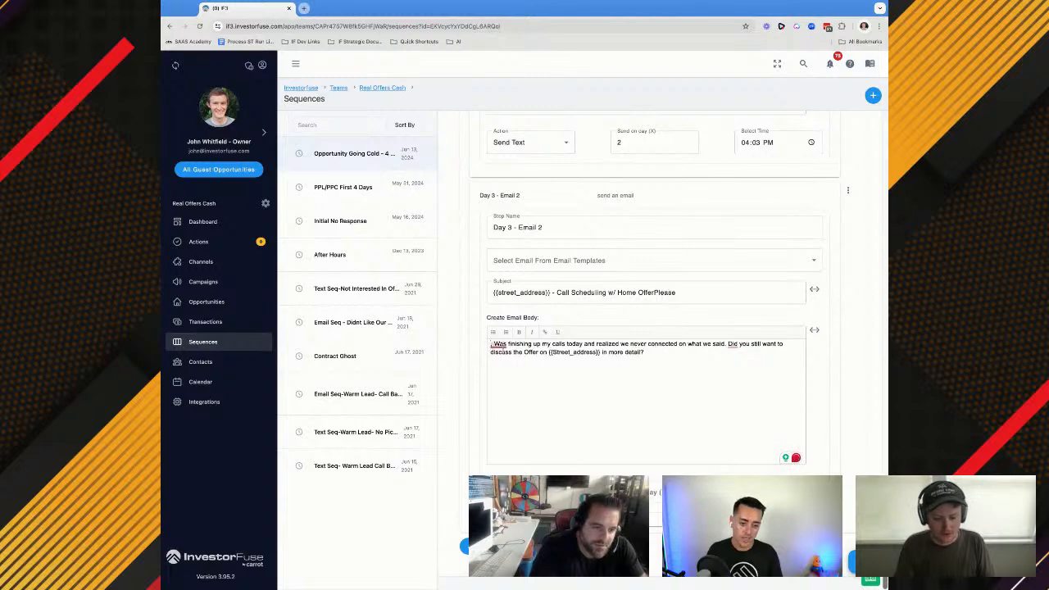
{"action": "key", "text": "super+v"}
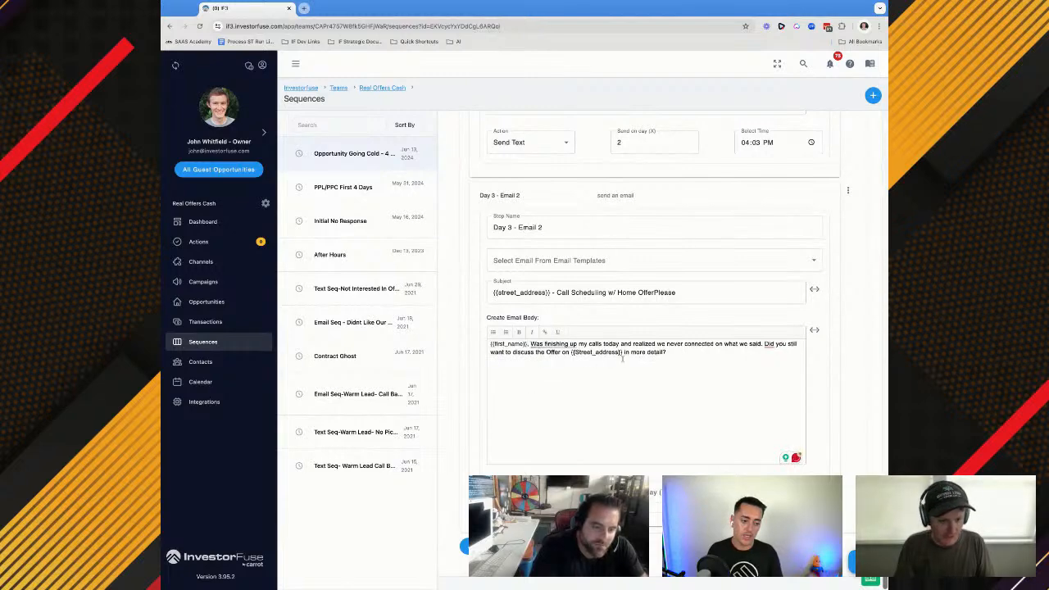
Replace the {{Street_address}} placeholder in the Day 3 - Email 2 body with the {{address}} merge field
{"action": "left_click", "coordinate": [814, 330]}
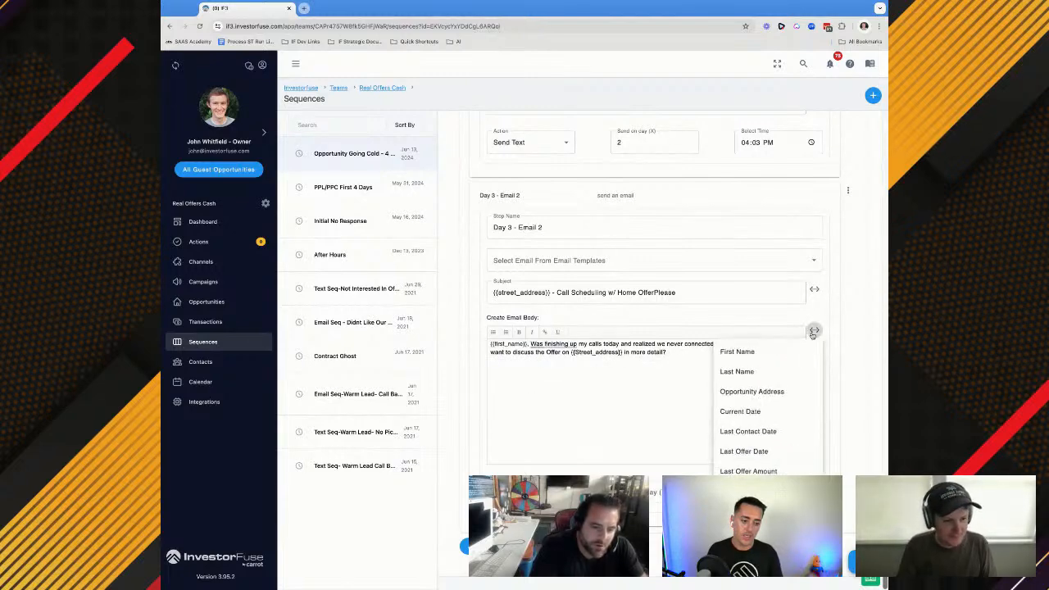
{"action": "left_click", "coordinate": [751, 392]}
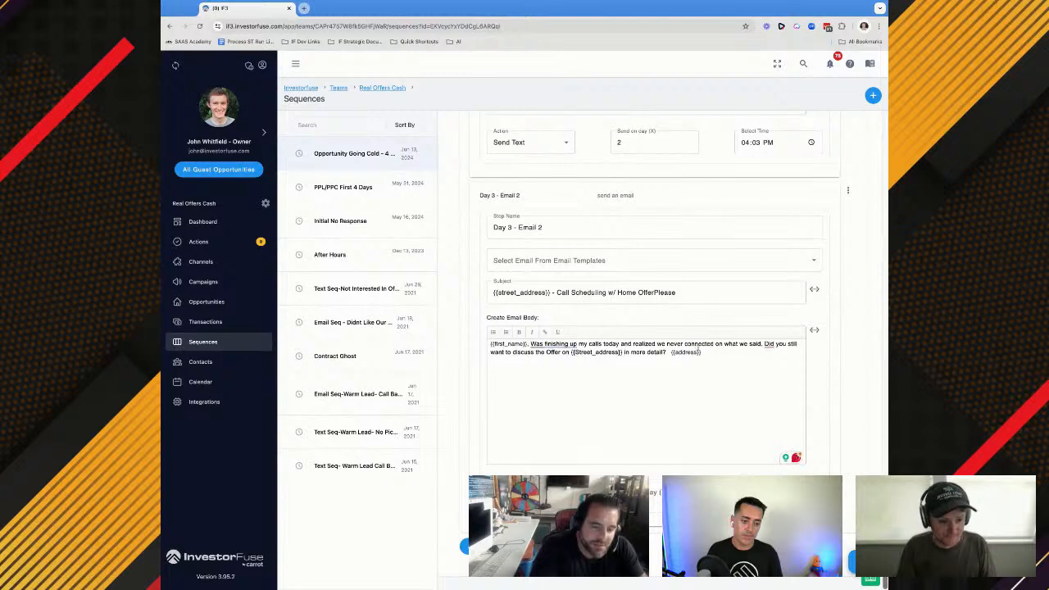
{"action": "left_click_drag", "start_coordinate": [703, 353], "coordinate": [670, 352]}
{"action": "key", "text": "ctrl+c"}
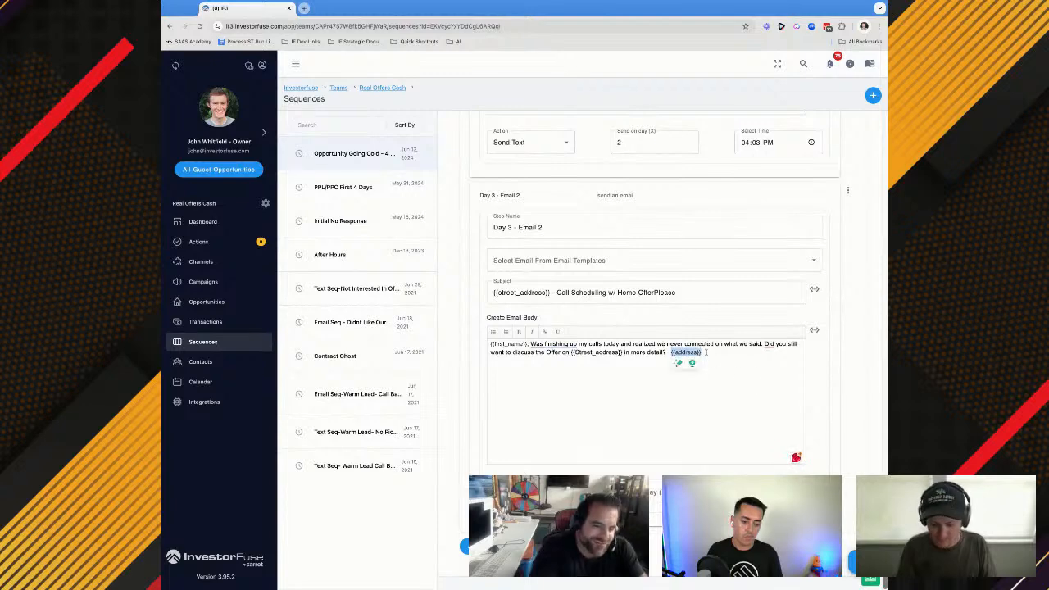
{"action": "key", "text": "BackSpace"}
{"action": "left_click_drag", "start_coordinate": [571, 352], "coordinate": [623, 352]}
{"action": "key", "text": "BackSpace"}
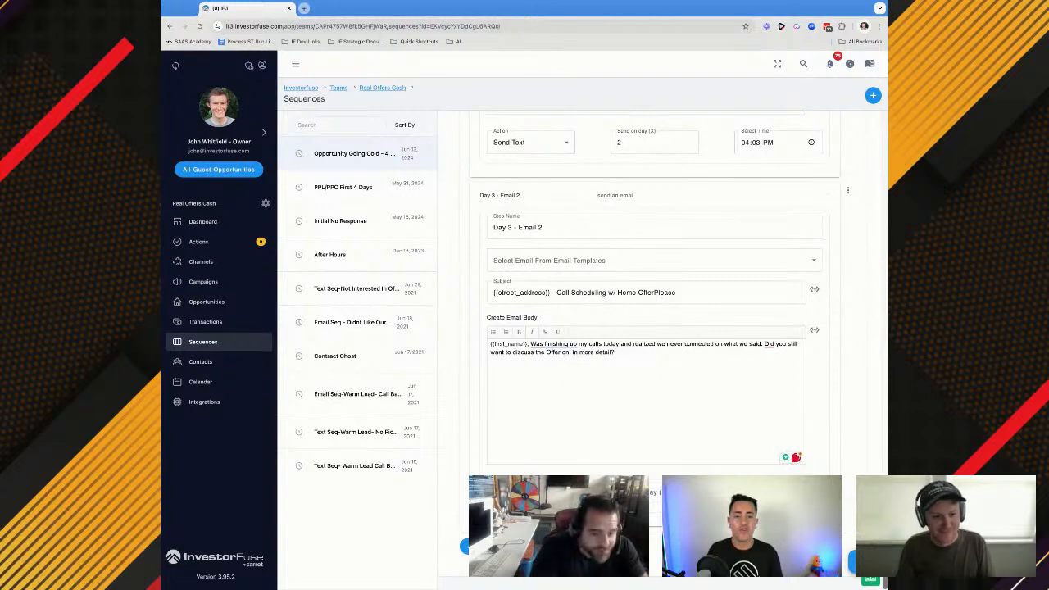
{"action": "key", "text": "ctrl+v"}
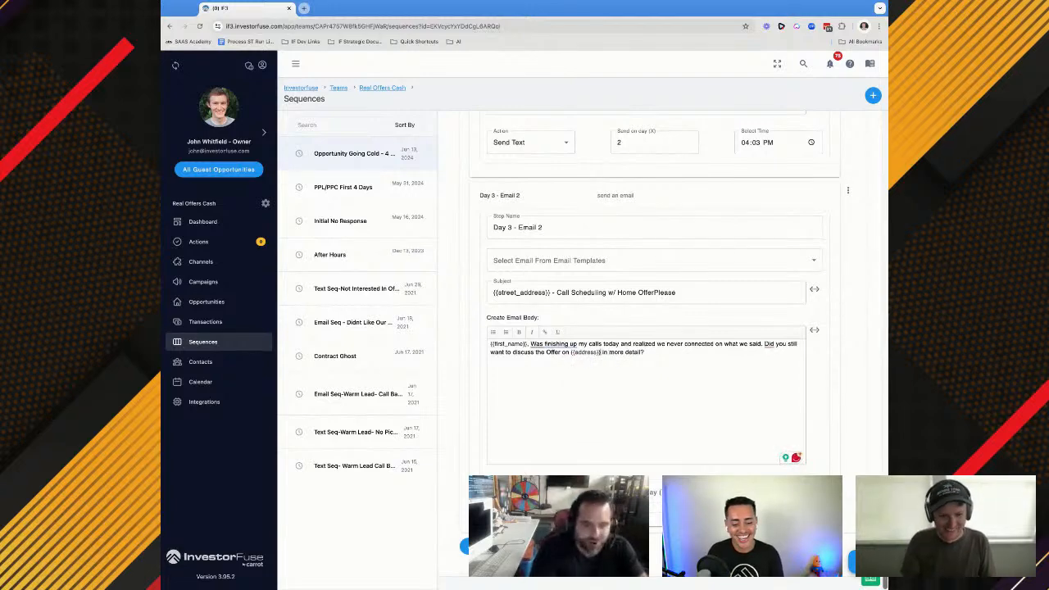
{"action": "left_click", "coordinate": [678, 357]}
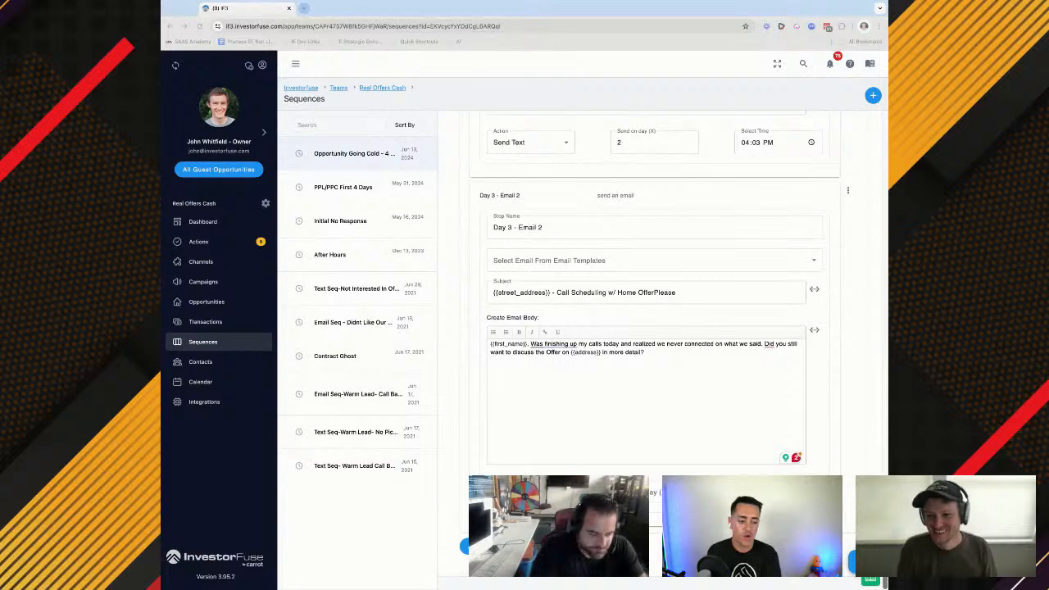
Schedule the Day 3 - Email 2 message for day 2 at 4:45 PM
{"action": "left_click", "coordinate": [649, 352]}
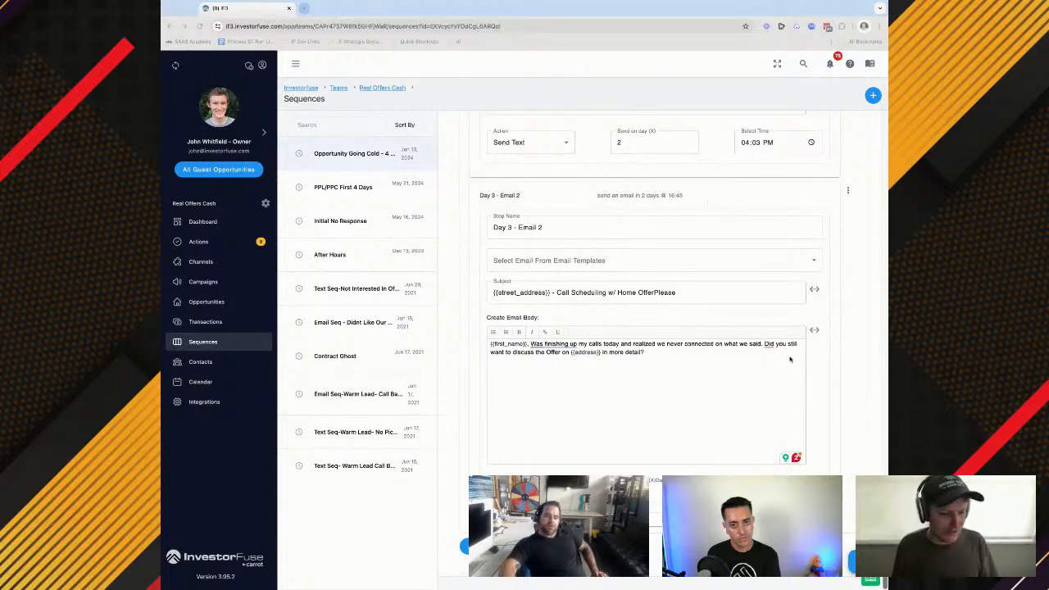
{"action": "left_click", "coordinate": [736, 375]}
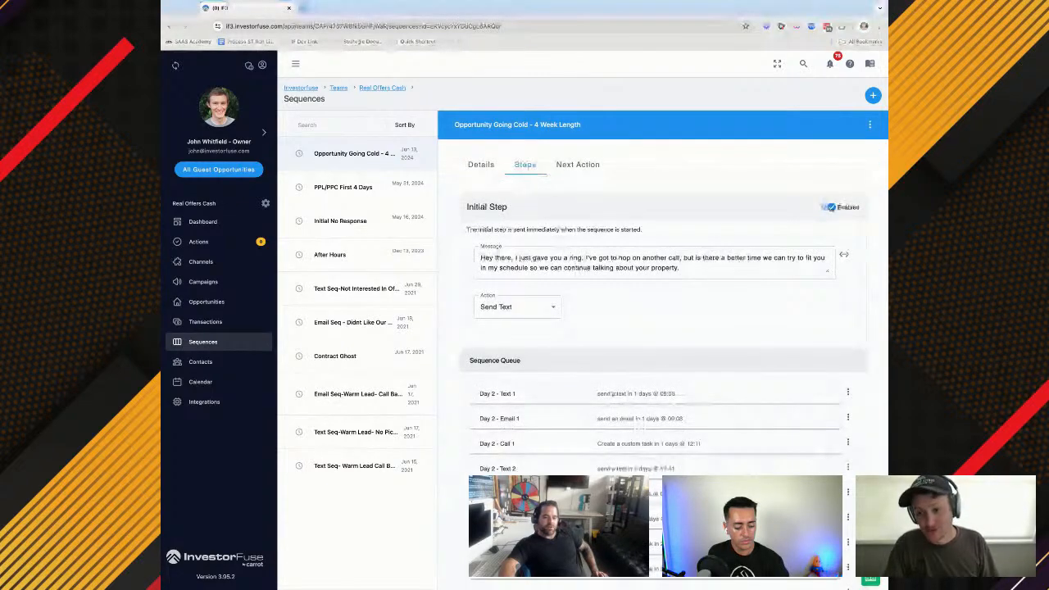
Add a Day 4 - Text 1 step after Day 3 - Email 2 with the Send Text action
{"action": "scroll", "coordinate": [662, 344], "scroll_direction": "down", "scroll_amount": 2}
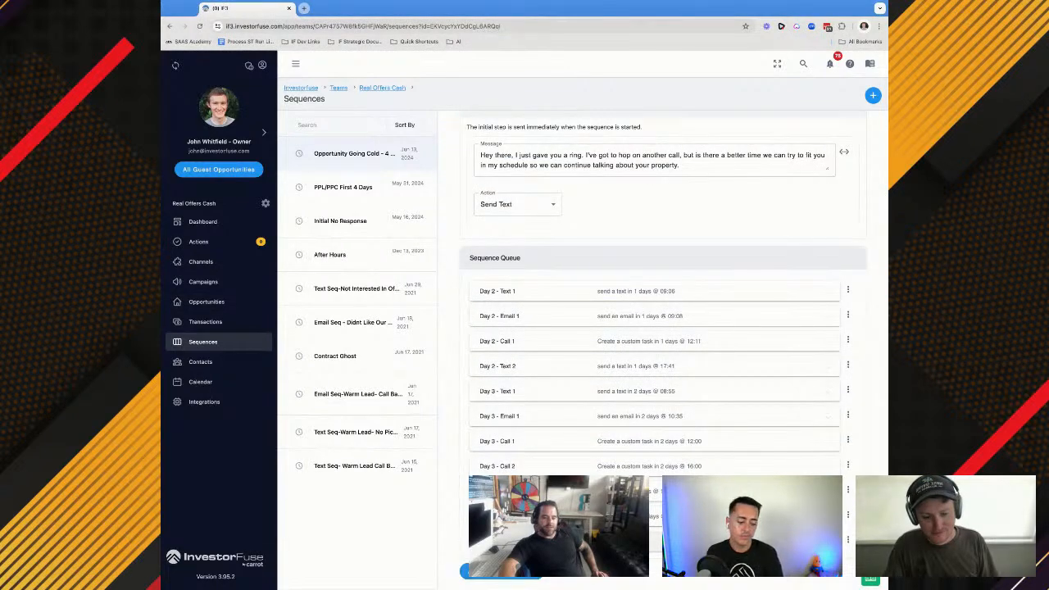
{"action": "scroll", "coordinate": [512, 410], "scroll_direction": "down", "scroll_amount": 2}
{"action": "left_click", "coordinate": [511, 452]}
{"action": "type", "text": "Day 4"}
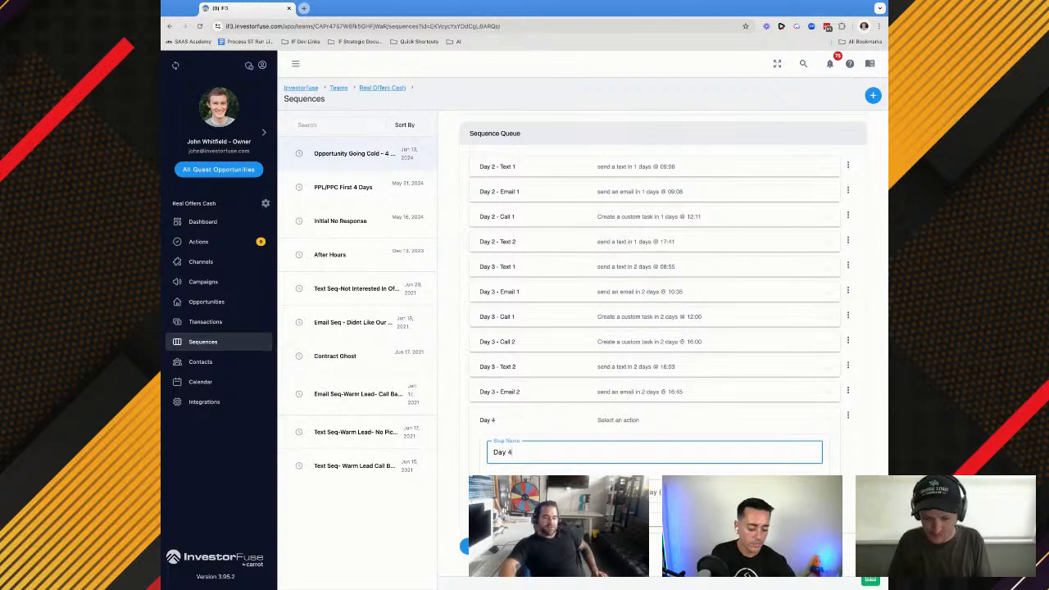
{"action": "type", "text": " - Text 1"}
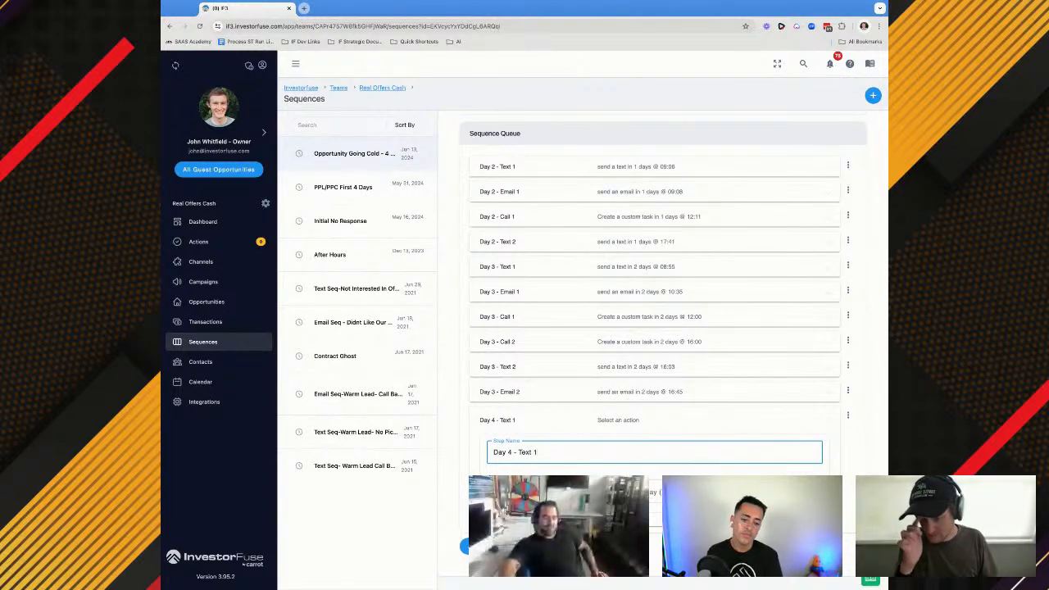
{"action": "left_click", "coordinate": [513, 559]}
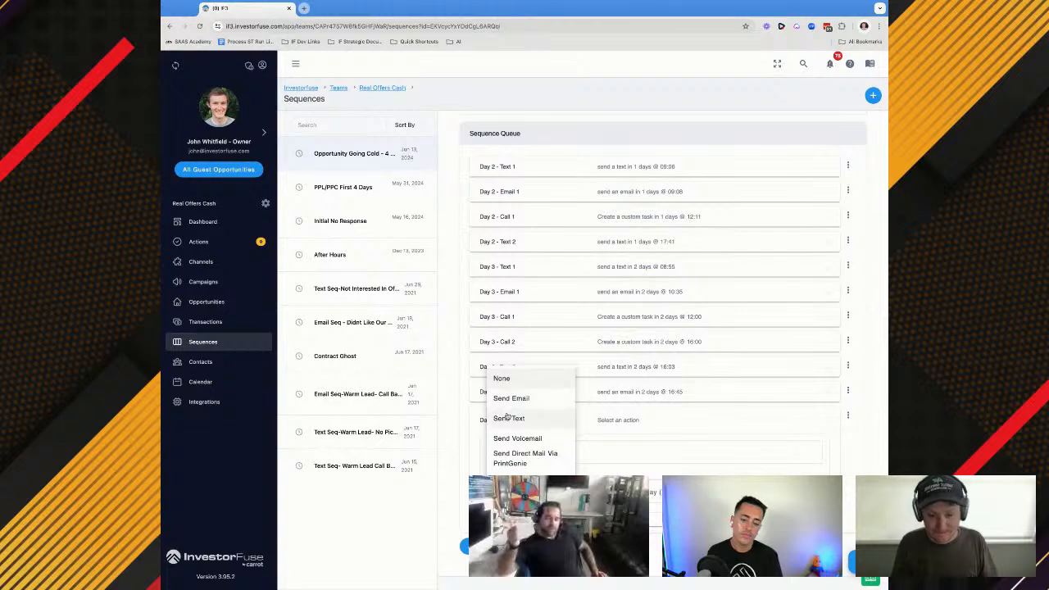
{"action": "left_click", "coordinate": [509, 418]}
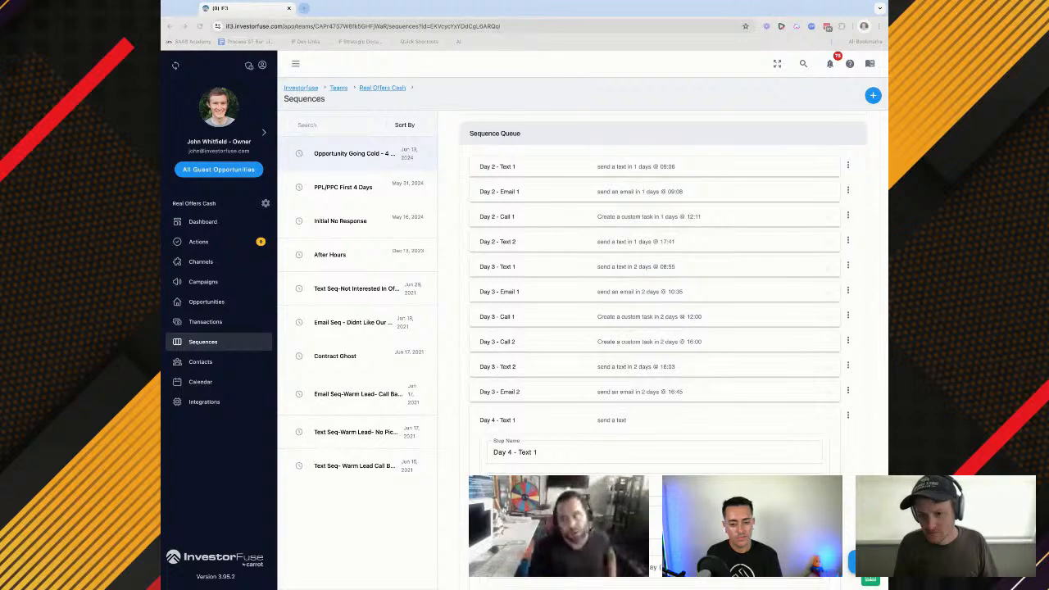
Paste the script's "Have not heard back from you" back-burner text as the Day 4 - Text 1 message and trim its trailing characters
{"action": "scroll", "coordinate": [552, 426], "scroll_direction": "down", "scroll_amount": 1}
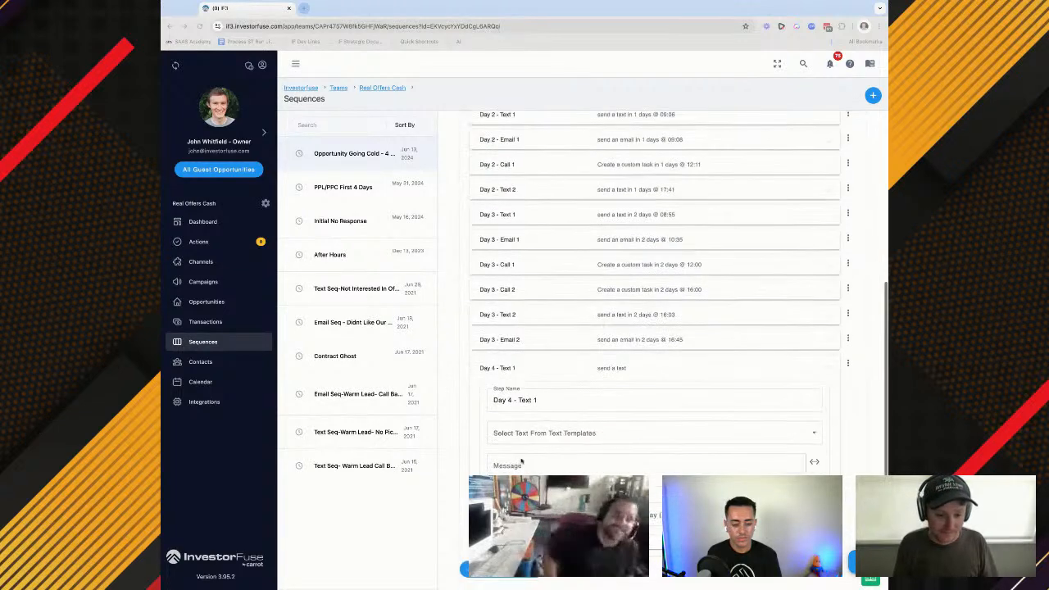
{"action": "left_click", "coordinate": [521, 464]}
{"action": "left_click", "coordinate": [511, 465]}
{"action": "type", "text": "o Have not heard back from you about the propertty, we can put this on the back burner if you want"}
{"action": "left_click", "coordinate": [500, 465]}
{"action": "key", "text": "BackSpace"}
{"action": "key", "text": "BackSpace"}
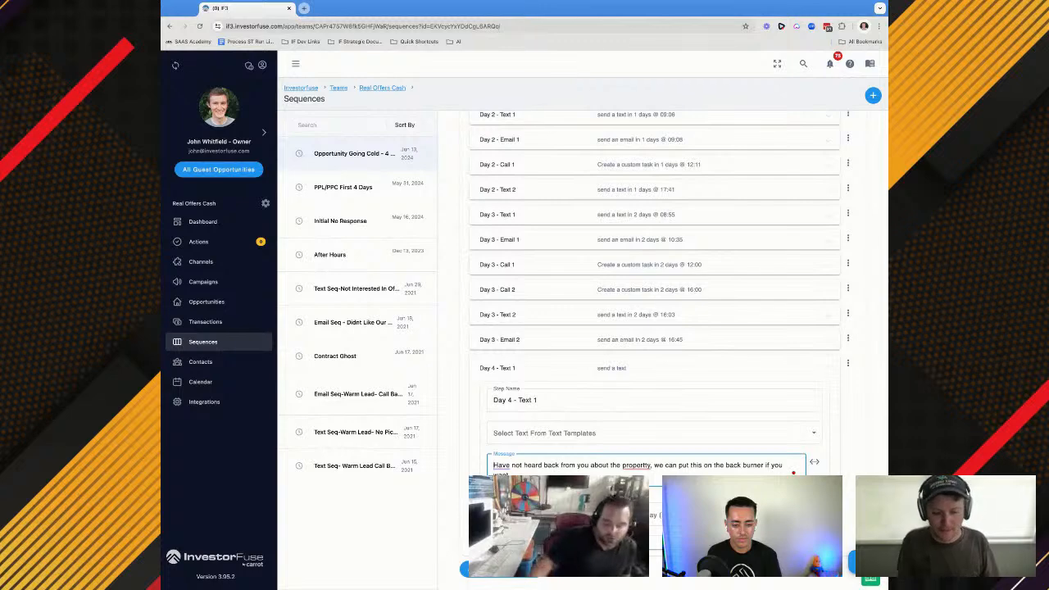
Schedule the Day 4 - Text 1 message for day 3 at 9:41 AM
{"action": "key", "text": "super+Tab"}
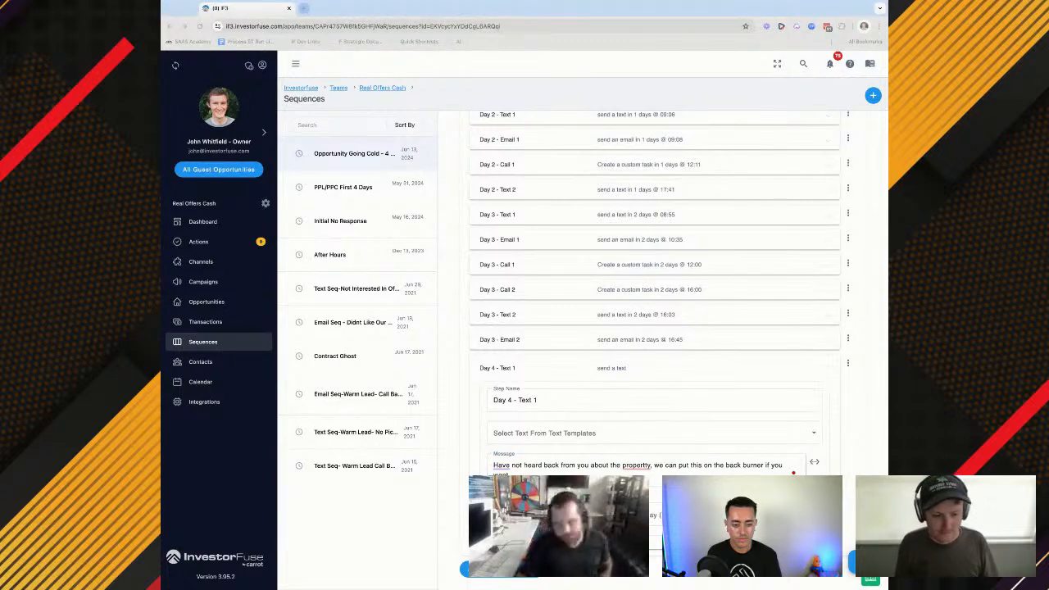
{"action": "scroll", "coordinate": [552, 426], "scroll_direction": "down", "scroll_amount": 1}
{"action": "left_click", "coordinate": [494, 444]}
{"action": "left_click", "coordinate": [573, 493]}
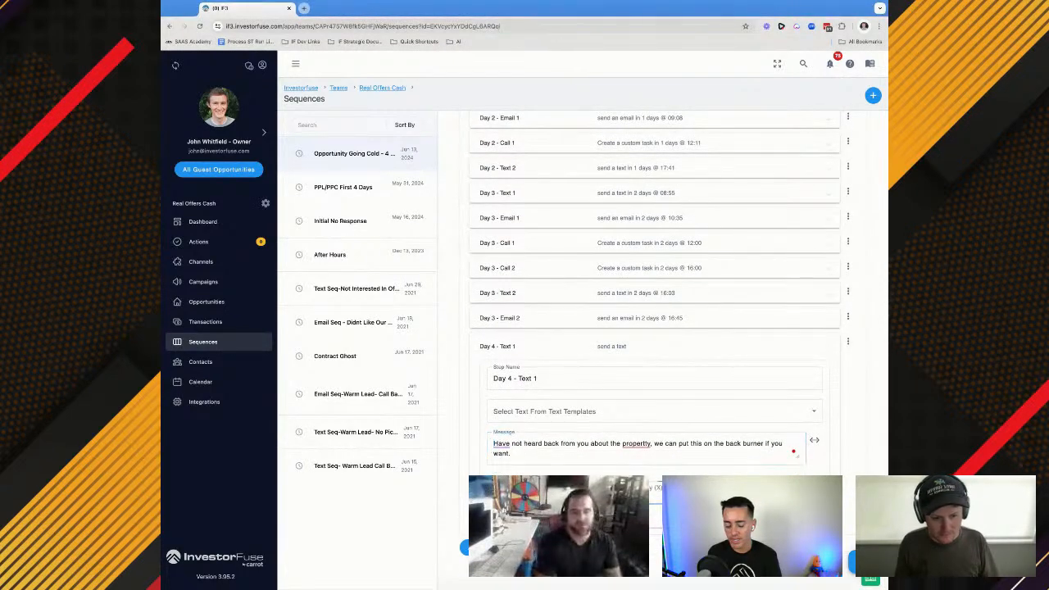
{"action": "type", "text": "3"}
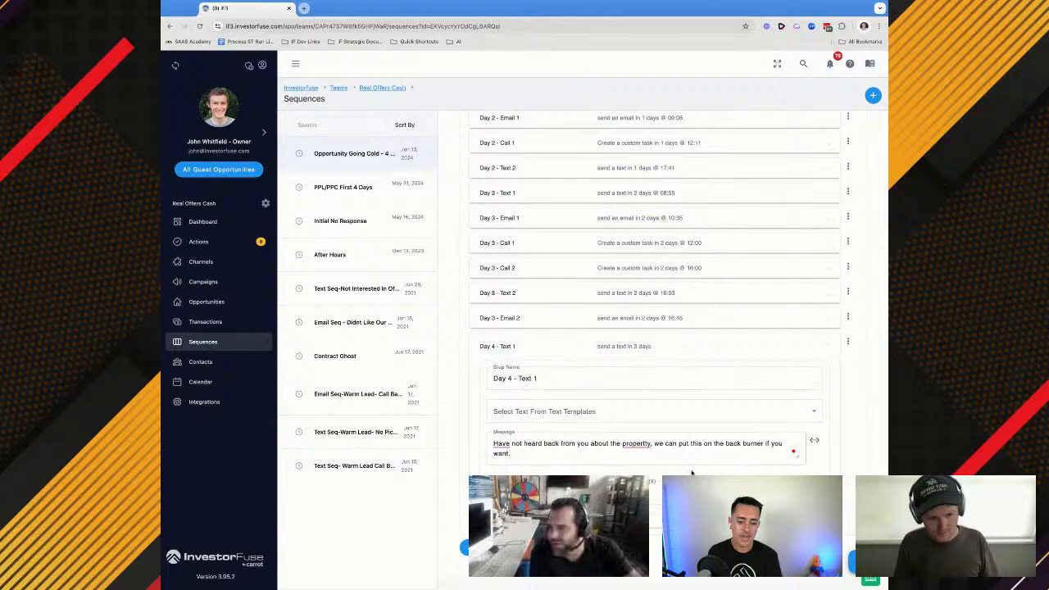
{"action": "scroll", "coordinate": [618, 458], "scroll_direction": "down", "scroll_amount": 1}
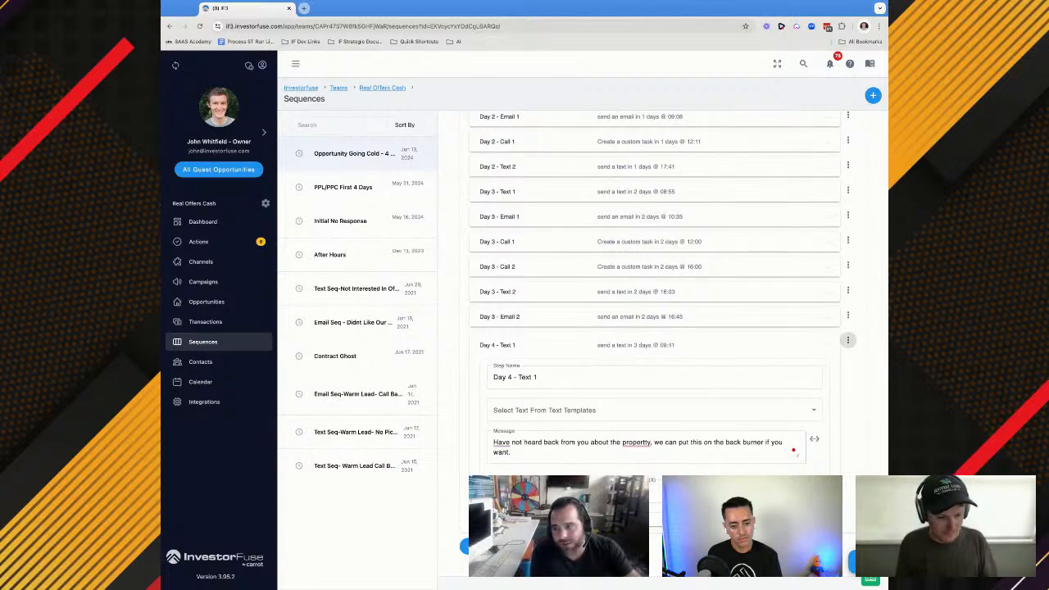
Add a Day 4 - Call 1 step after Day 4 - Text 1 with the Custom Task action
{"action": "scroll", "coordinate": [537, 464], "scroll_direction": "down", "scroll_amount": 1}
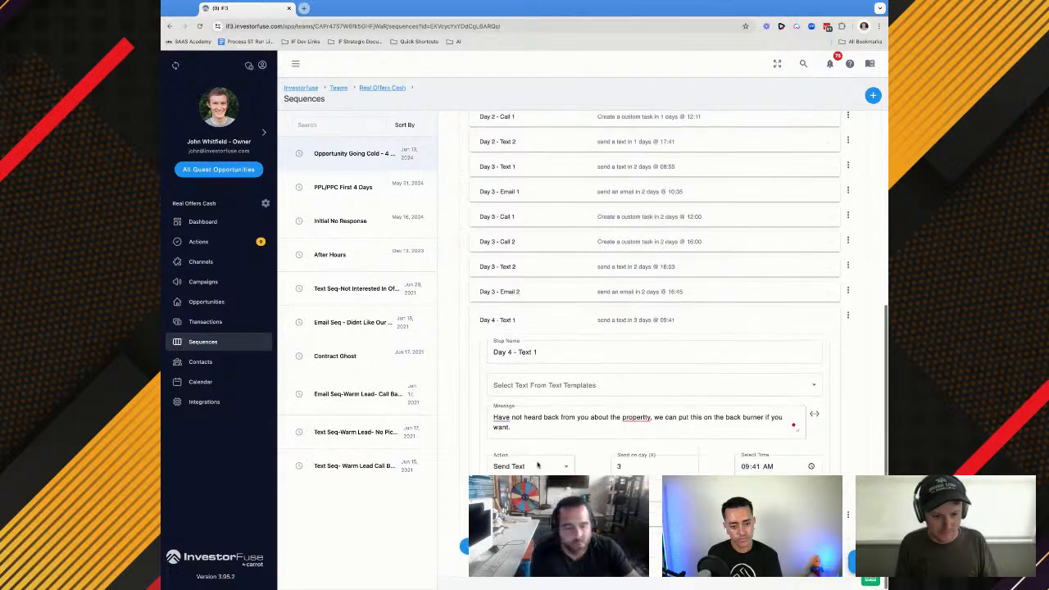
{"action": "scroll", "coordinate": [516, 464], "scroll_direction": "down", "scroll_amount": 2}
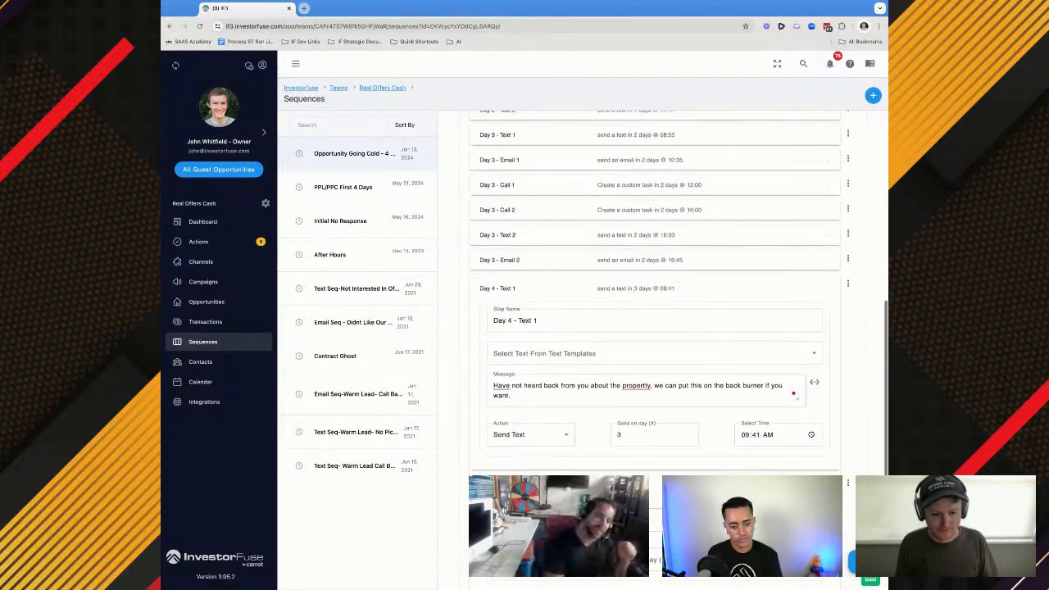
{"action": "left_click", "coordinate": [514, 456]}
{"action": "type", "text": "Day"}
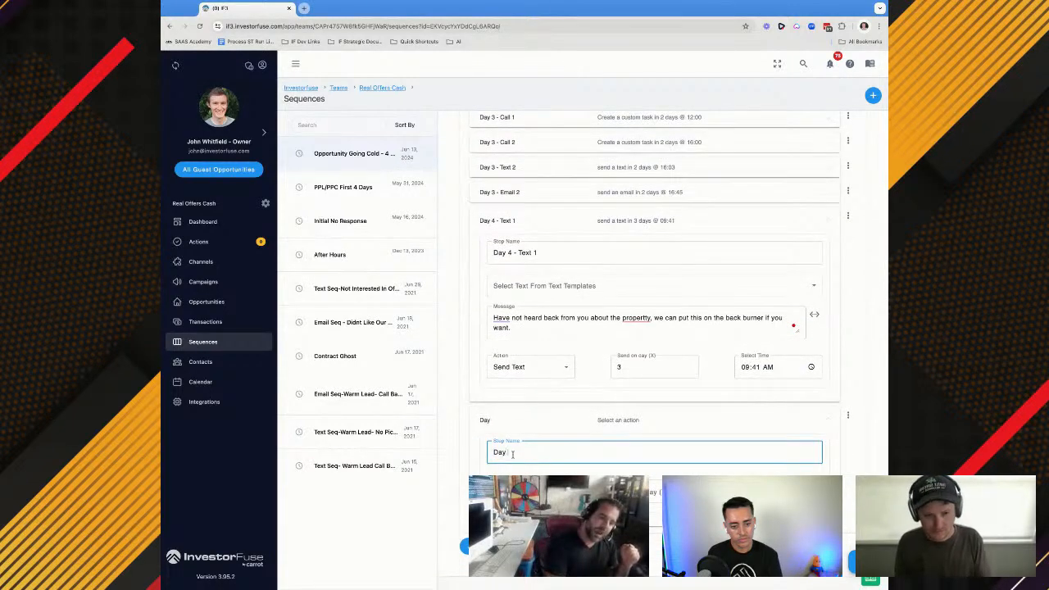
{"action": "type", "text": " 4 - "}
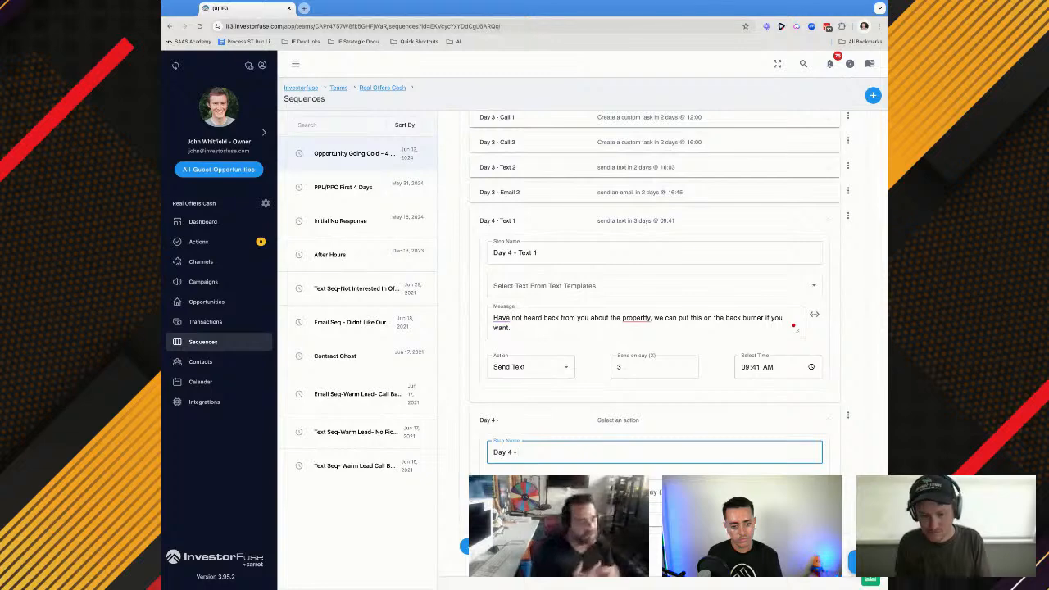
{"action": "type", "text": "Call 1"}
{"action": "left_click", "coordinate": [530, 492]}
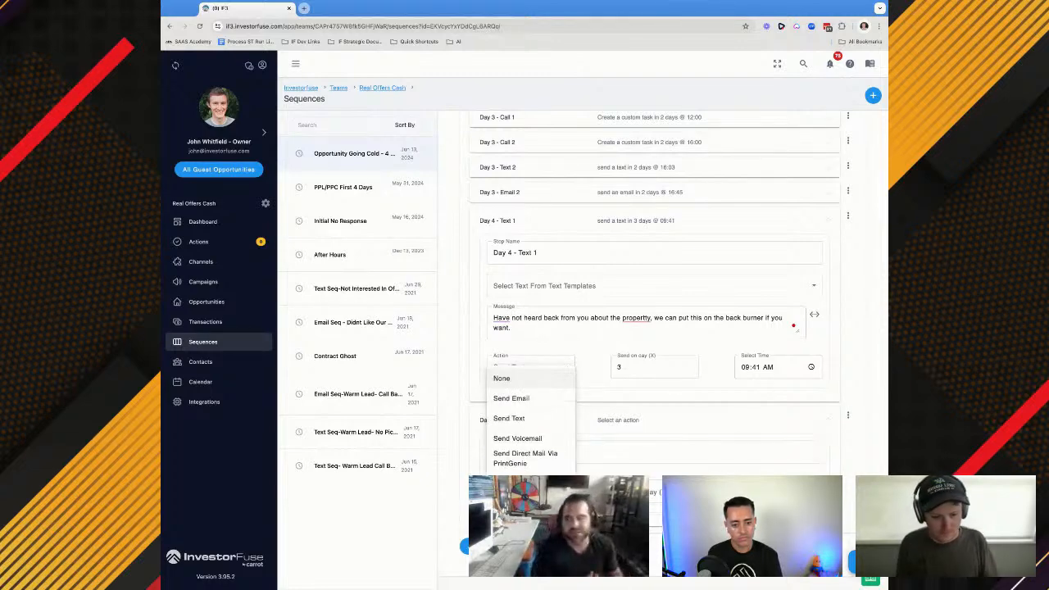
{"action": "left_click", "coordinate": [519, 480]}
Copy the task name from Day 3 - Call 1 into the task name of Day 4 - Call 1
{"action": "left_click", "coordinate": [560, 126]}
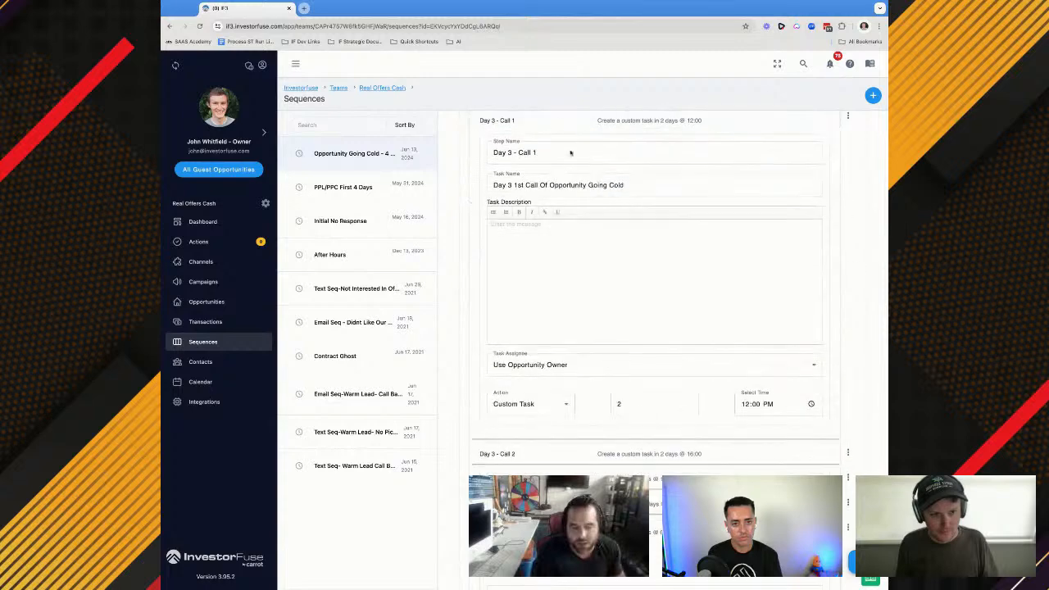
{"action": "triple_click", "coordinate": [544, 188]}
{"action": "key", "text": "ctrl+c"}
{"action": "scroll", "coordinate": [536, 201], "scroll_direction": "down", "scroll_amount": 5}
{"action": "left_click", "coordinate": [515, 438]}
{"action": "key", "text": "ctrl+v"}
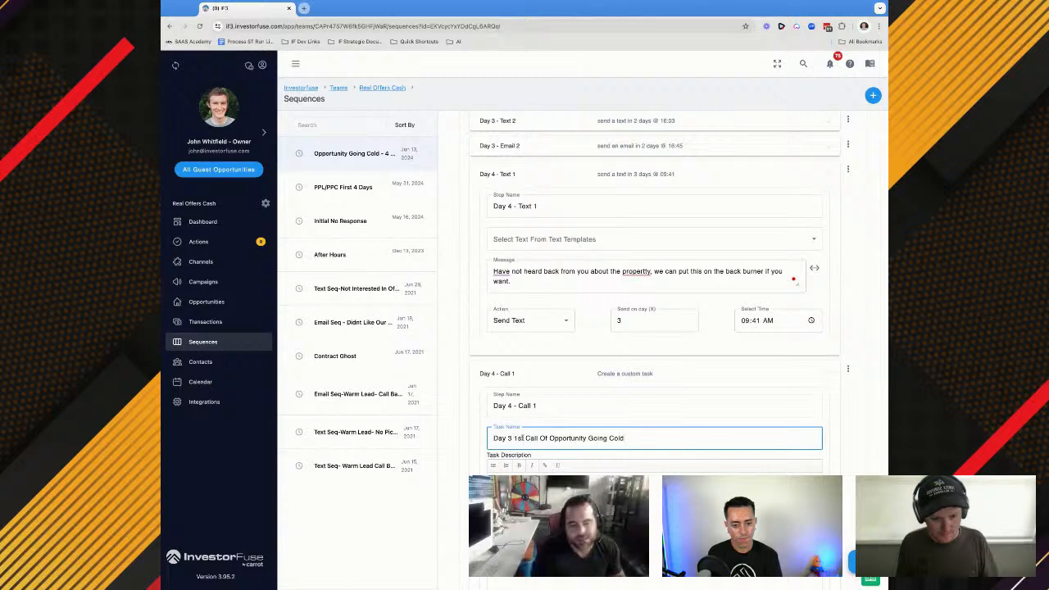
Change the task name of Day 4 - Call 1 to "Day 4 Call Of Opportunity Going Cold"
{"action": "left_click_drag", "start_coordinate": [526, 438], "coordinate": [507, 439]}
{"action": "type", "text": "4"}
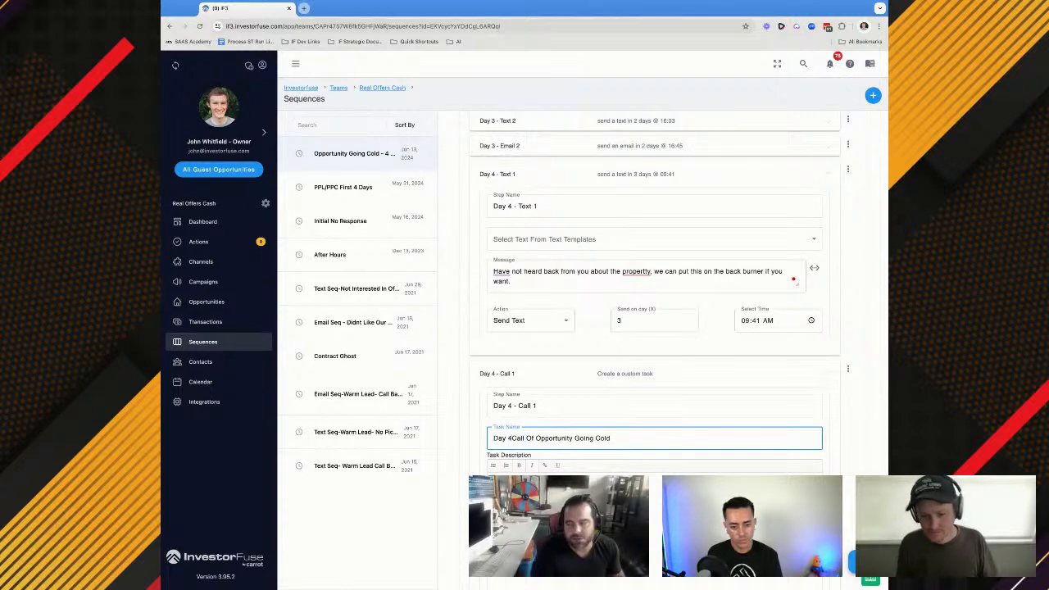
{"action": "scroll", "coordinate": [557, 438], "scroll_direction": "down", "scroll_amount": 1}
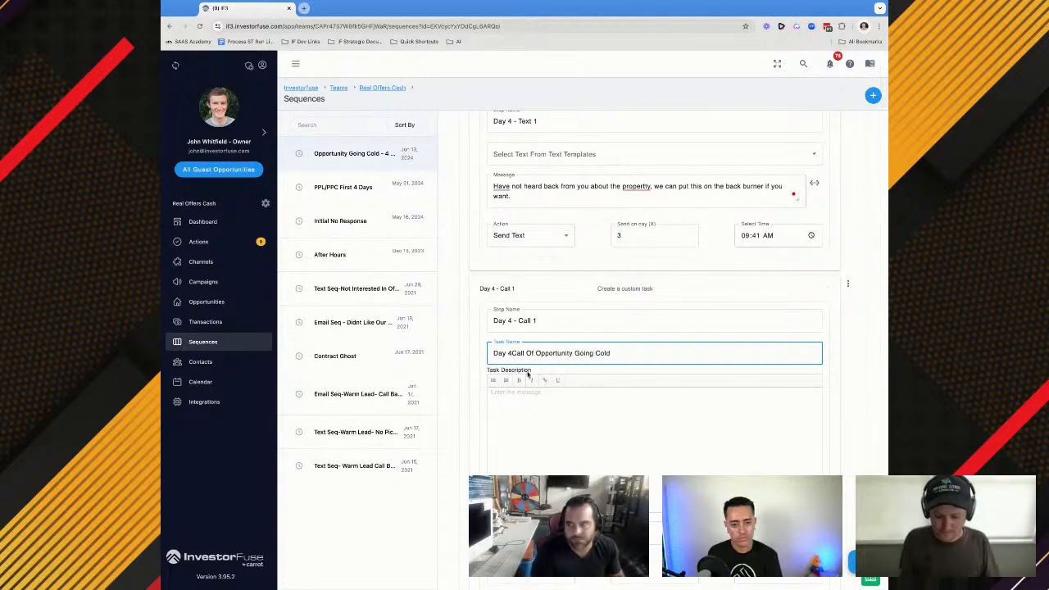
Assign the Day 4 - Call 1 custom task to the opportunity owner and schedule it for day 3 at 12:00 PM
{"action": "scroll", "coordinate": [545, 379], "scroll_direction": "down", "scroll_amount": 1}
{"action": "left_click", "coordinate": [525, 453]}
{"action": "left_click", "coordinate": [545, 481]}
{"action": "left_click", "coordinate": [531, 491]}
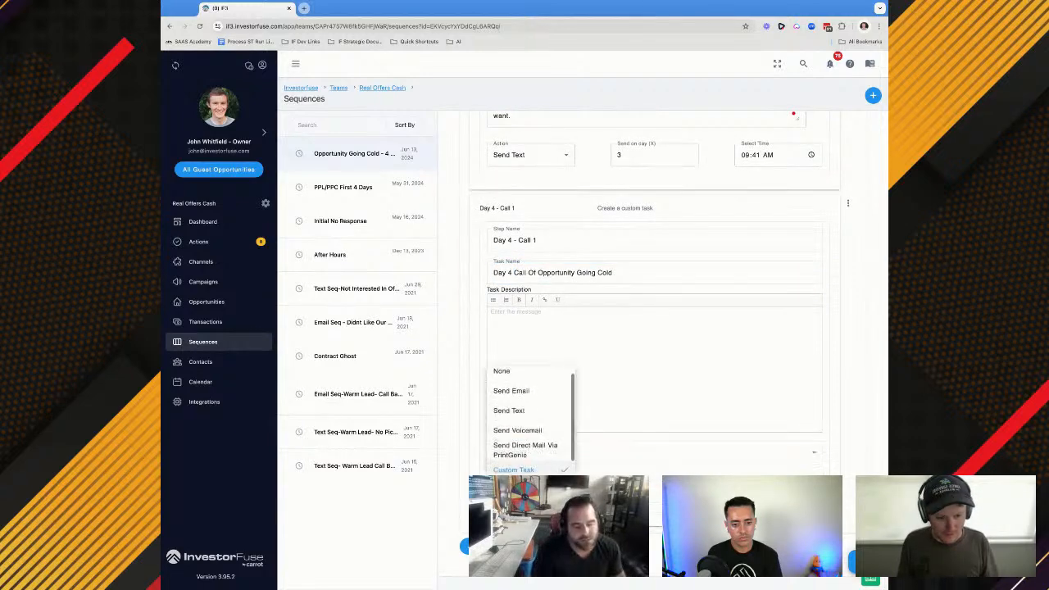
{"action": "left_click", "coordinate": [524, 470]}
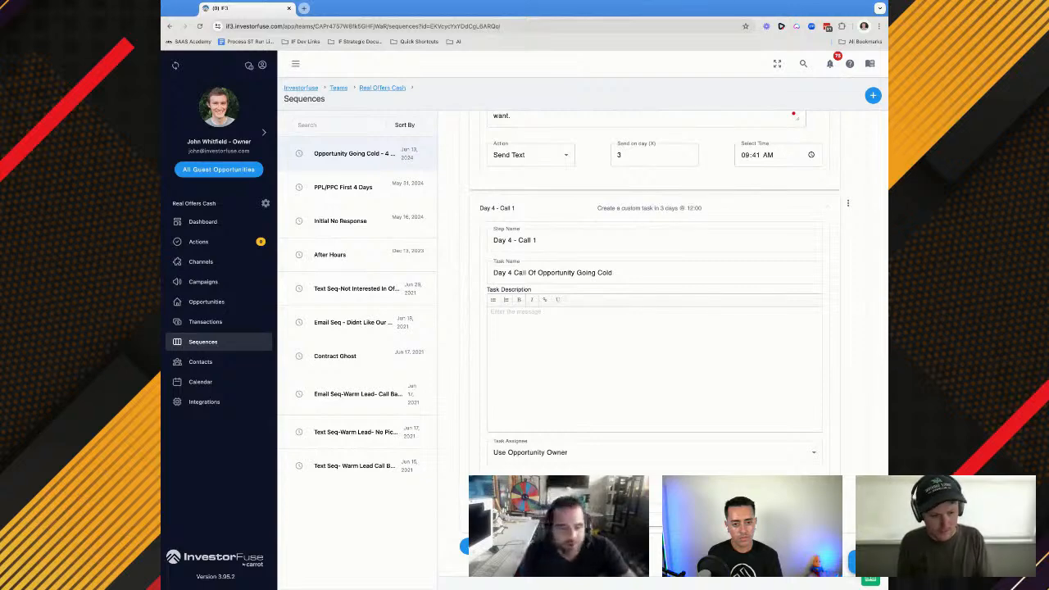
Add a Day 4 - Text 2 step after Day 4 - Call 1 with the Send Text action
{"action": "scroll", "coordinate": [654, 328], "scroll_direction": "down", "scroll_amount": 1}
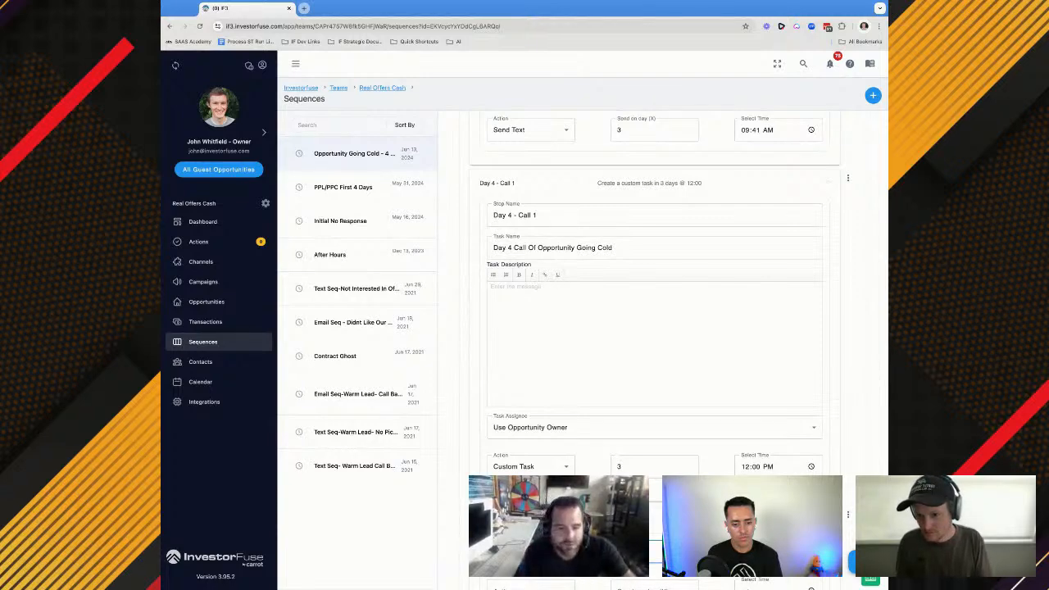
{"action": "scroll", "coordinate": [653, 344], "scroll_direction": "down", "scroll_amount": 2}
{"action": "left_click", "coordinate": [531, 492]}
{"action": "left_click", "coordinate": [508, 418]}
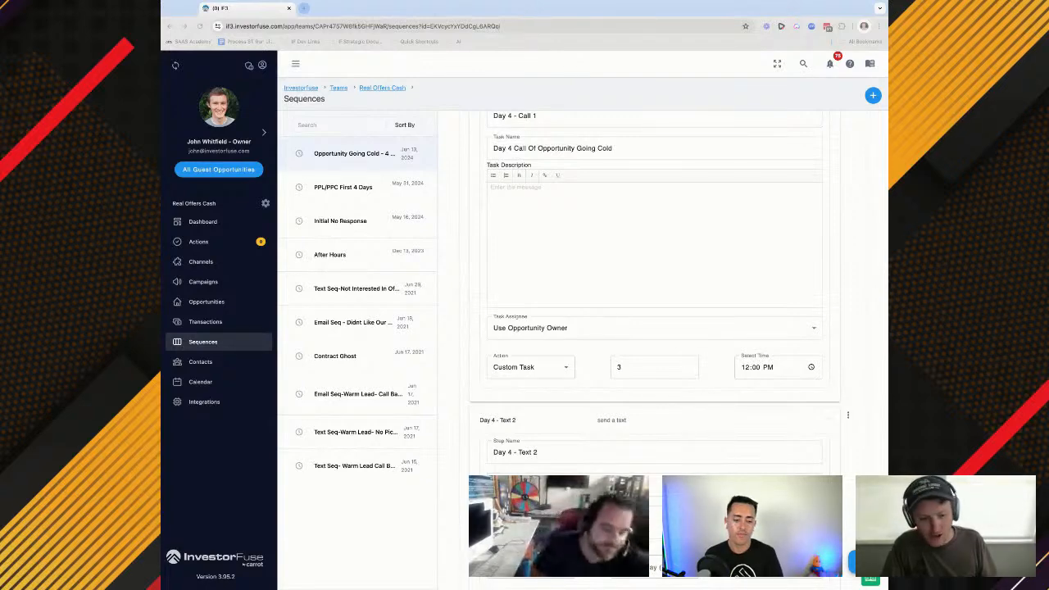
Paste the script's "Did you want to push this conversation out further" text as the Day 4 - Text 2 message and remove its leading bullet character
{"action": "scroll", "coordinate": [523, 465], "scroll_direction": "down", "scroll_amount": 2}
{"action": "left_click", "coordinate": [523, 465]}
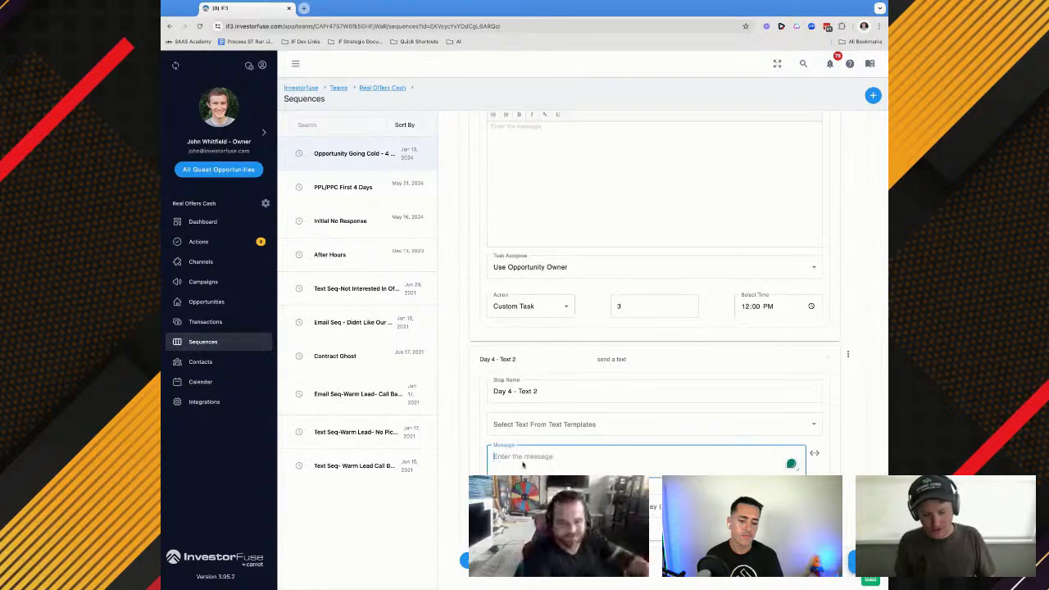
{"action": "type", "text": "Did you want to push this conversation out further, I assume you are not ready to discuss it in more detail right now?"}
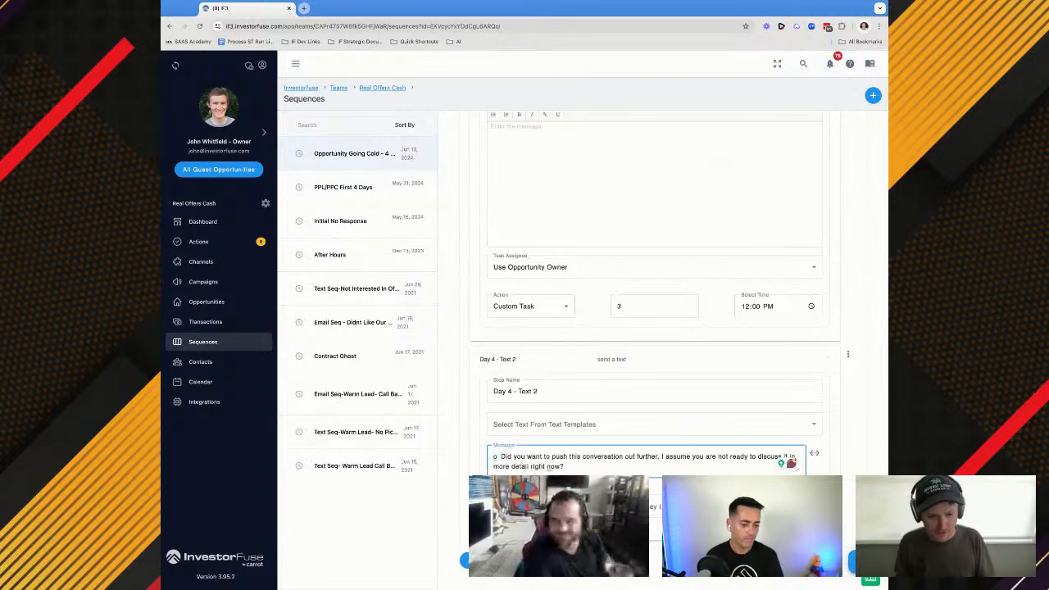
{"action": "left_click", "coordinate": [498, 456]}
{"action": "left_click", "coordinate": [502, 473]}
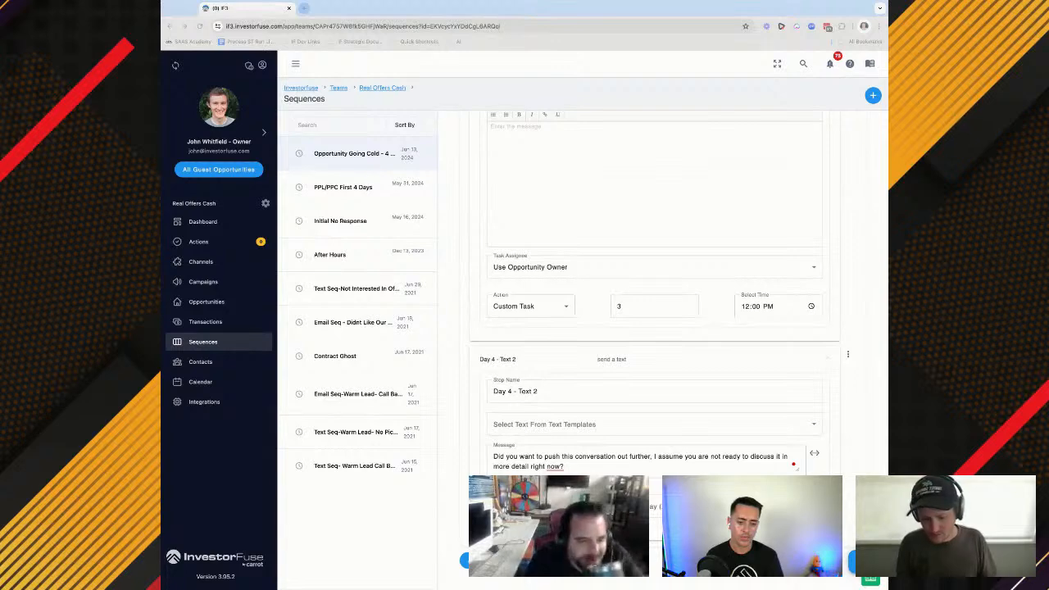
Try adding the reworded "Would you like to continue this conversation at a later time?" paragraph below the Day 4 - Text 2 message
{"action": "left_click", "coordinate": [573, 465]}
{"action": "key", "text": "Return"}
{"action": "key", "text": "Return"}
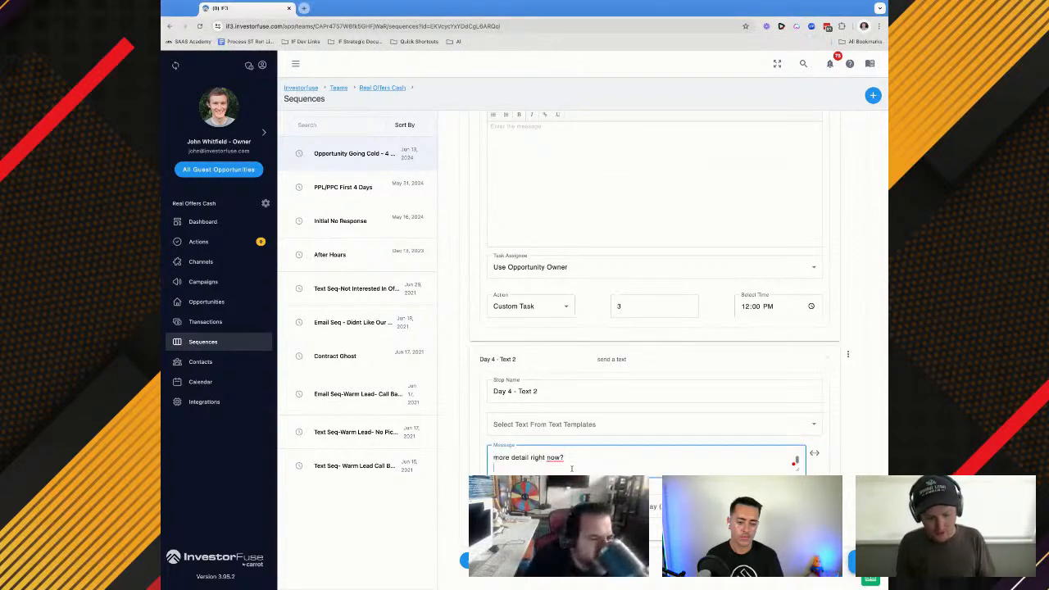
{"action": "type", "text": "Would you like to continue this conversation at a later time? Please let me know when you're ready to discuss it in more detail."}
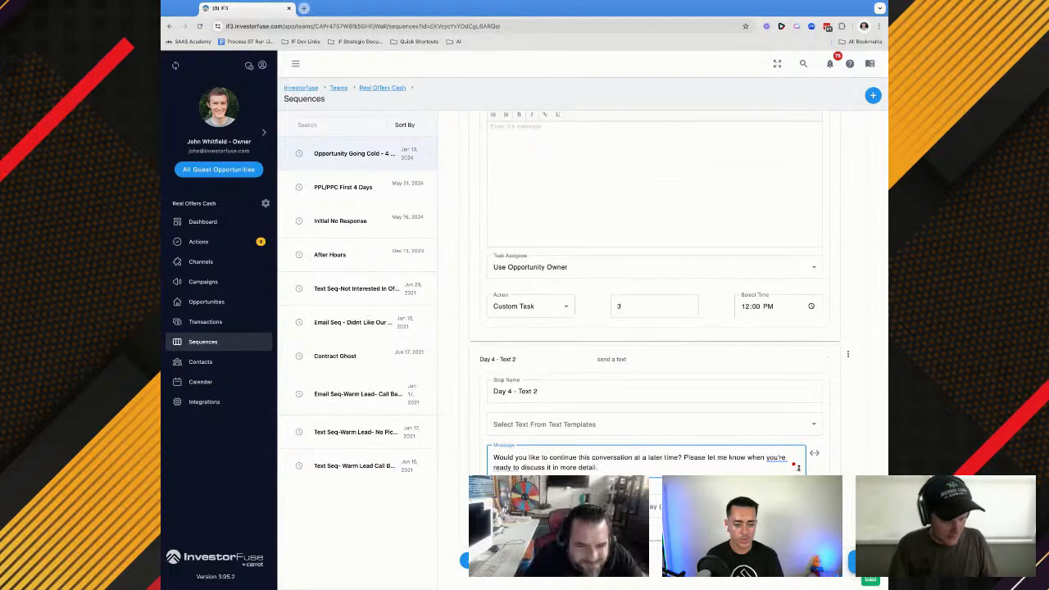
{"action": "key", "text": "super+z"}
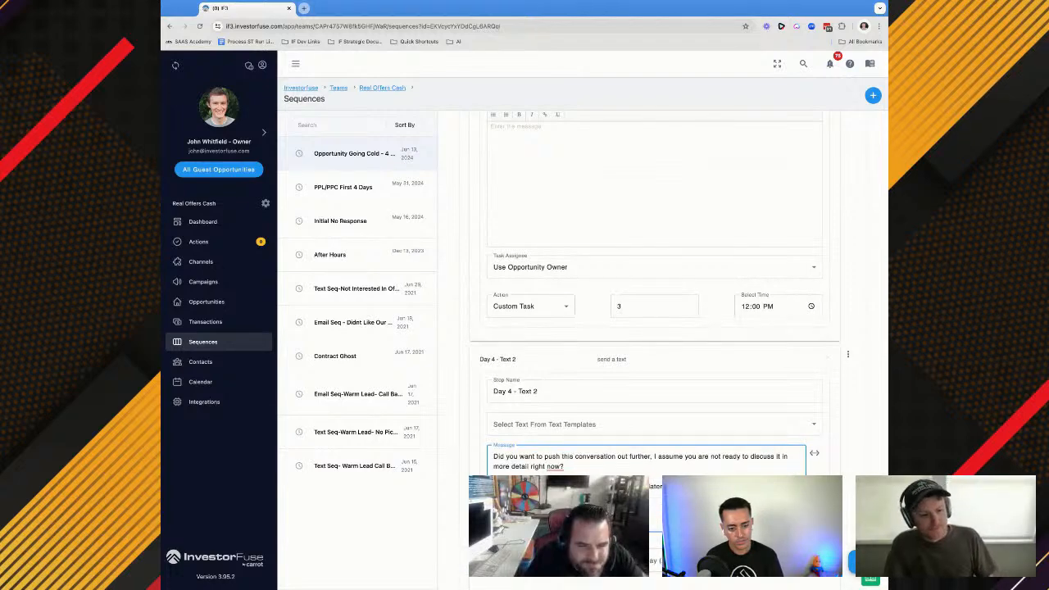
{"action": "type", "text": "Would you like to continue this conversation at a later time? Please let me know when you're ready to discuss it in more detail."}
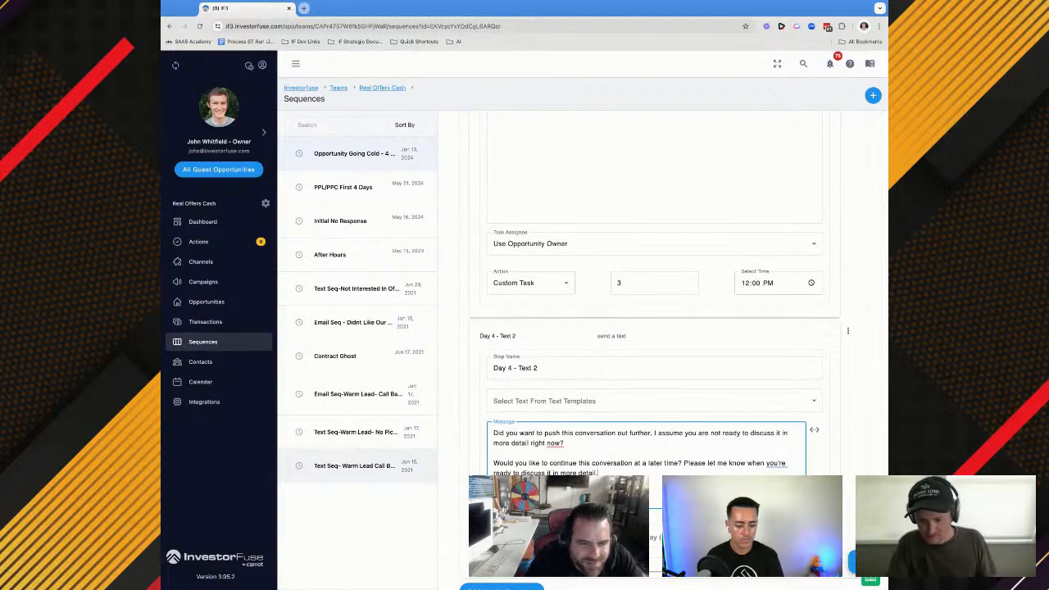
{"action": "left_click_drag", "start_coordinate": [620, 472], "coordinate": [573, 443]}
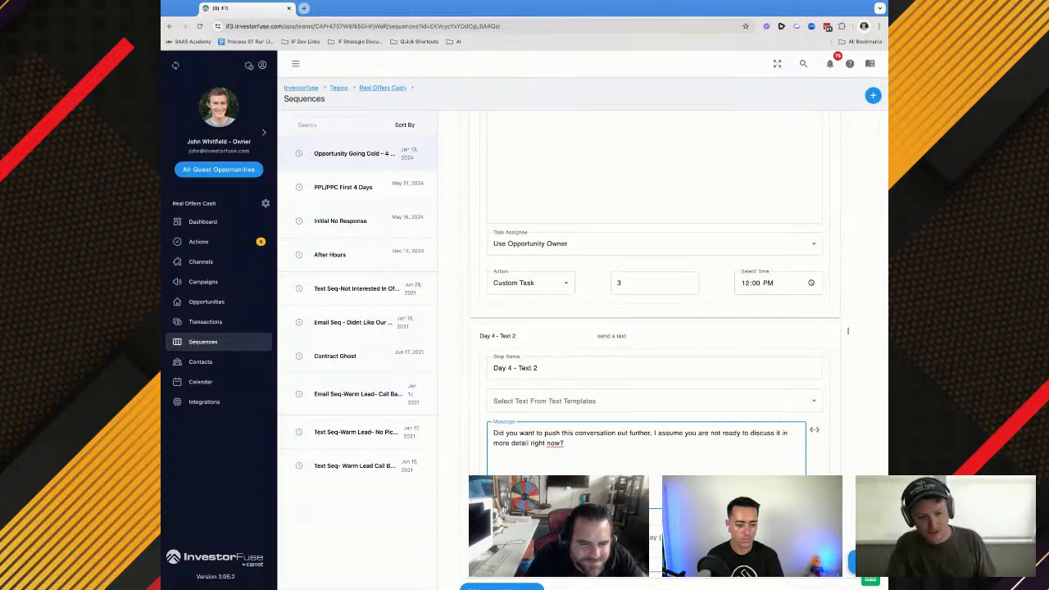
Schedule the Day 4 - Text 2 message for day 3 at 12:12 PM
{"action": "scroll", "coordinate": [621, 473], "scroll_direction": "down", "scroll_amount": 1}
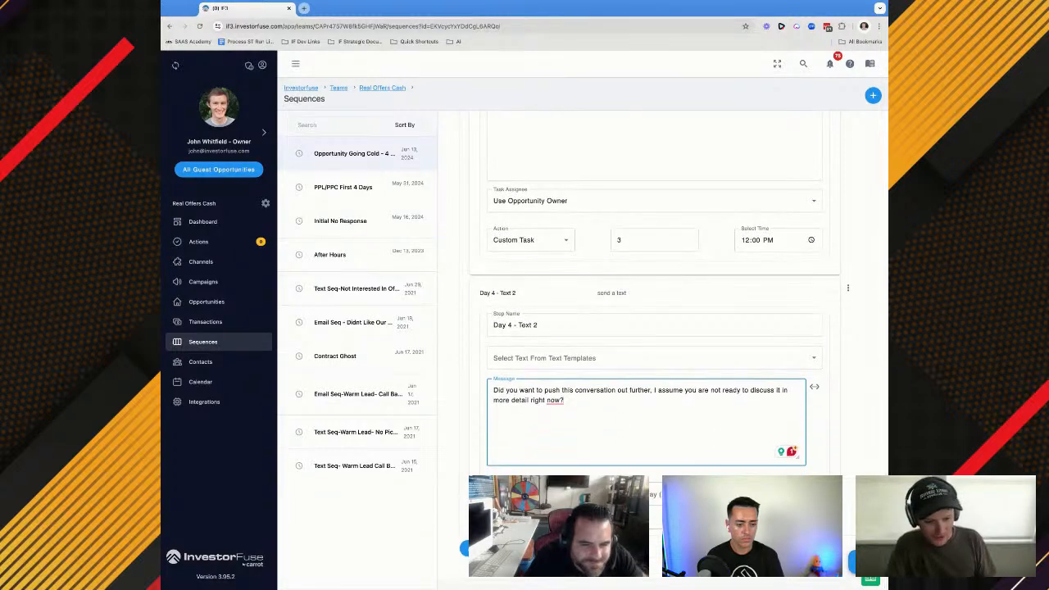
{"action": "left_click", "coordinate": [641, 495]}
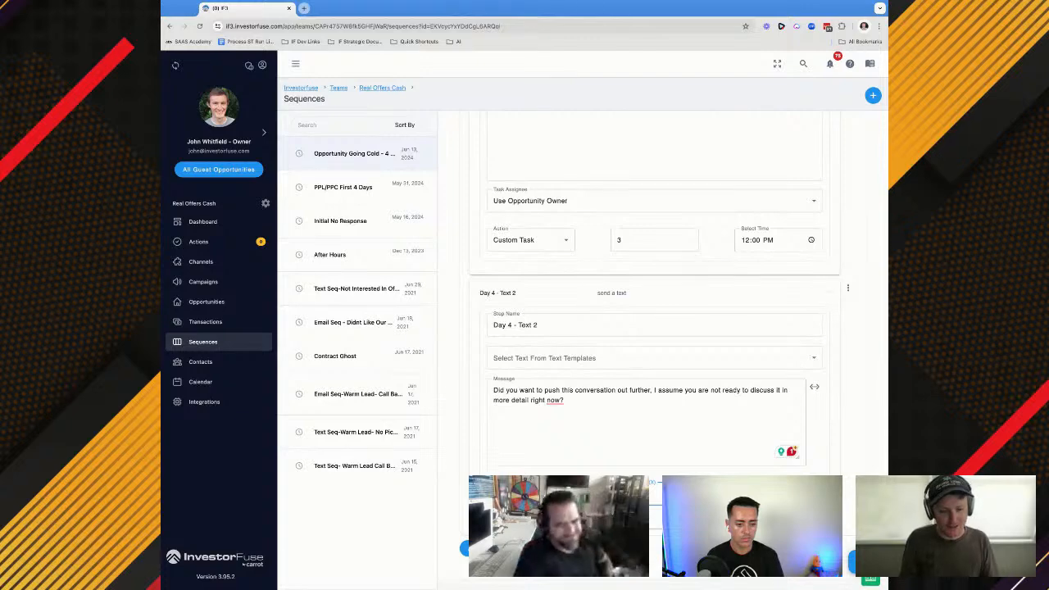
{"action": "type", "text": "2"}
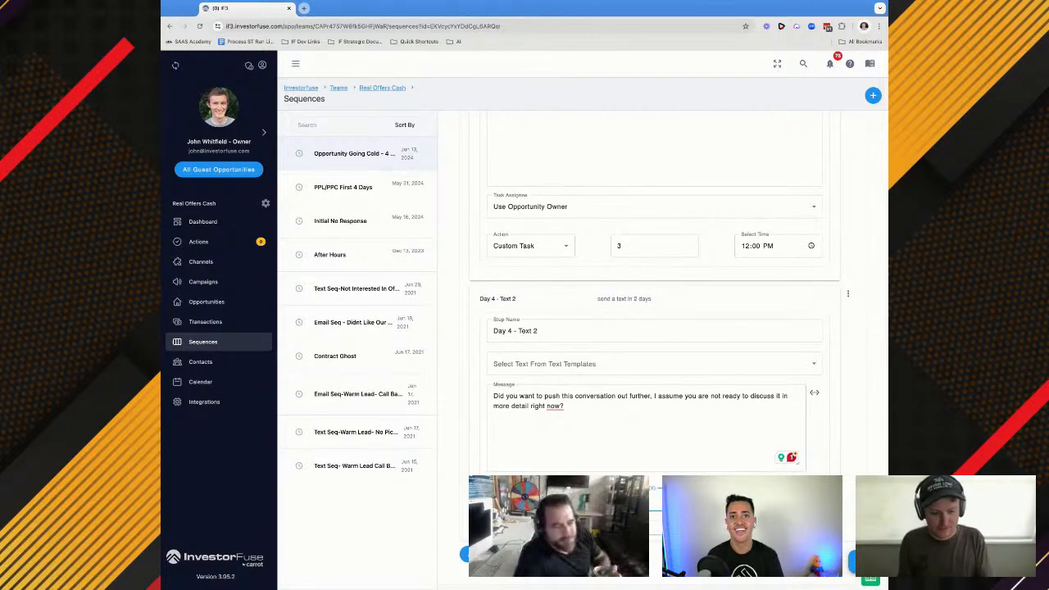
{"action": "key", "text": "Up"}
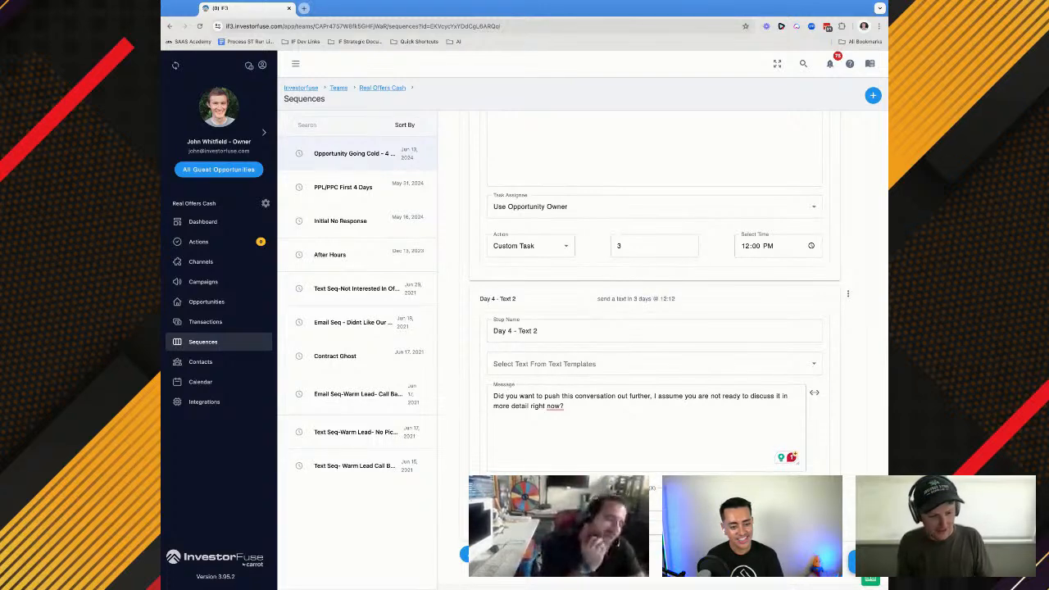
Check the timing of Day 4 - Call 1 and set the send time of Day 4 - Text 2 to 2:12 PM
{"action": "scroll", "coordinate": [705, 251], "scroll_direction": "up", "scroll_amount": 1}
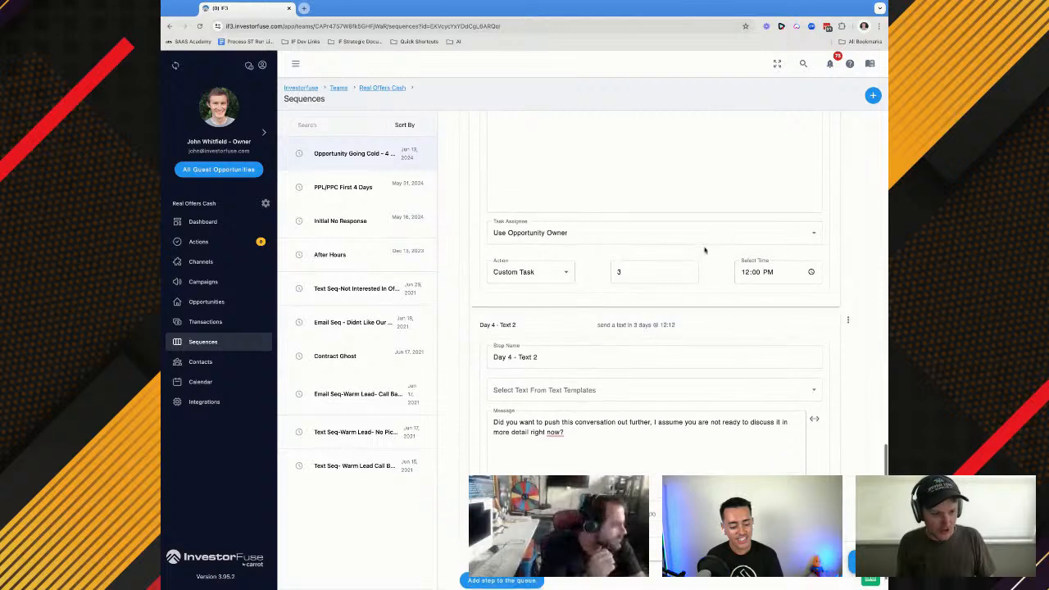
{"action": "scroll", "coordinate": [745, 283], "scroll_direction": "up", "scroll_amount": 1}
{"action": "scroll", "coordinate": [745, 284], "scroll_direction": "down", "scroll_amount": 1}
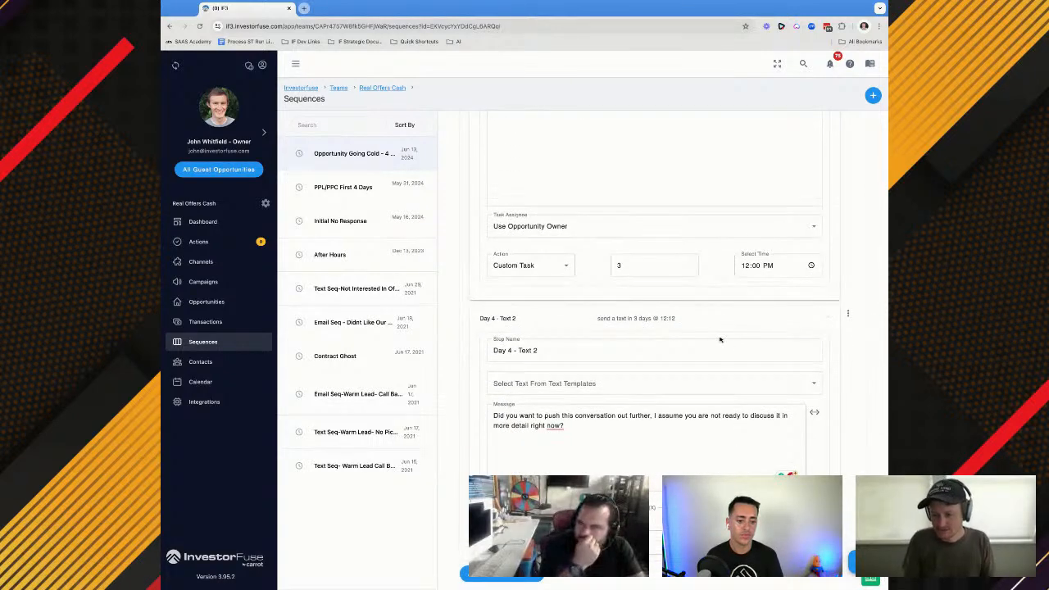
{"action": "scroll", "coordinate": [721, 339], "scroll_direction": "up", "scroll_amount": 5}
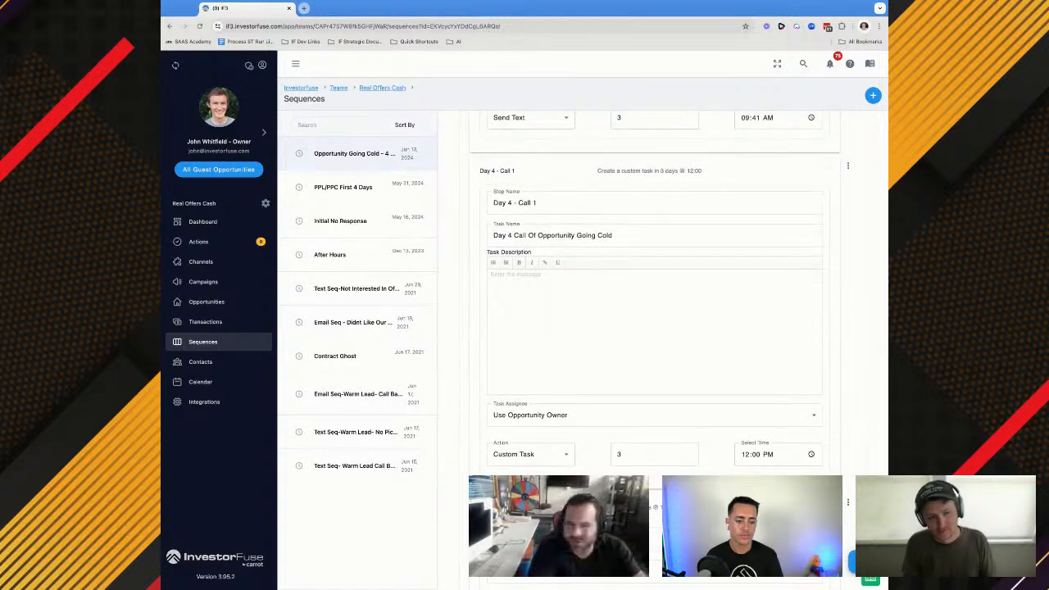
{"action": "scroll", "coordinate": [654, 350], "scroll_direction": "down", "scroll_amount": 2}
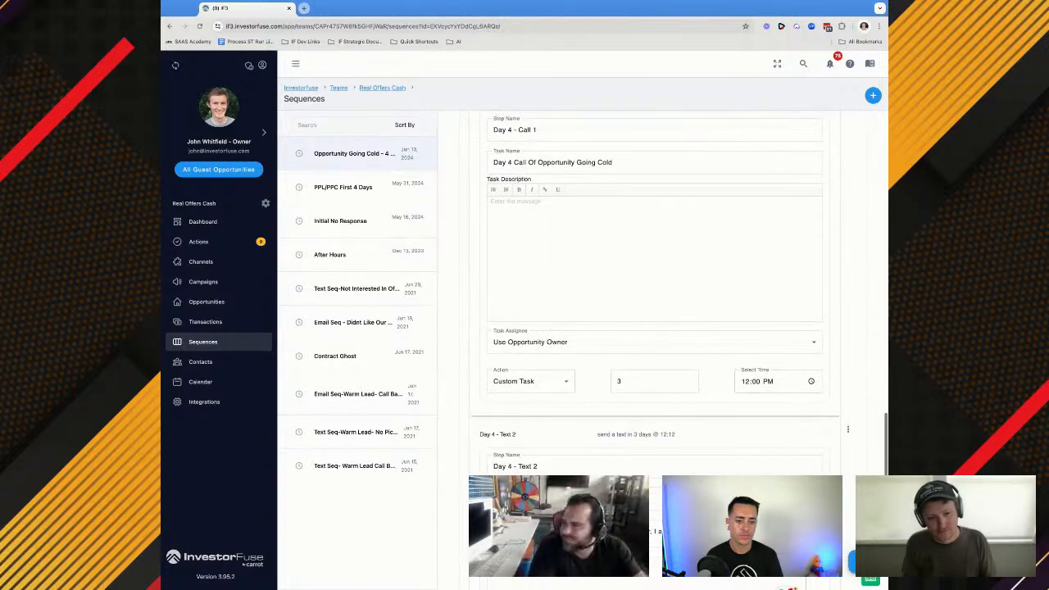
{"action": "scroll", "coordinate": [655, 344], "scroll_direction": "down", "scroll_amount": 3}
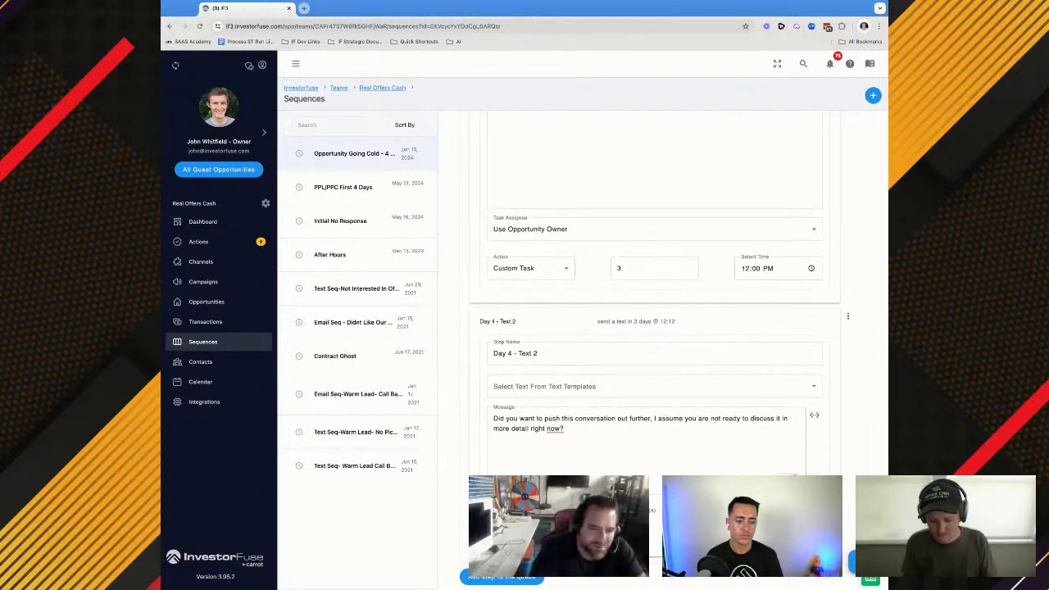
{"action": "scroll", "coordinate": [653, 353], "scroll_direction": "up", "scroll_amount": 2}
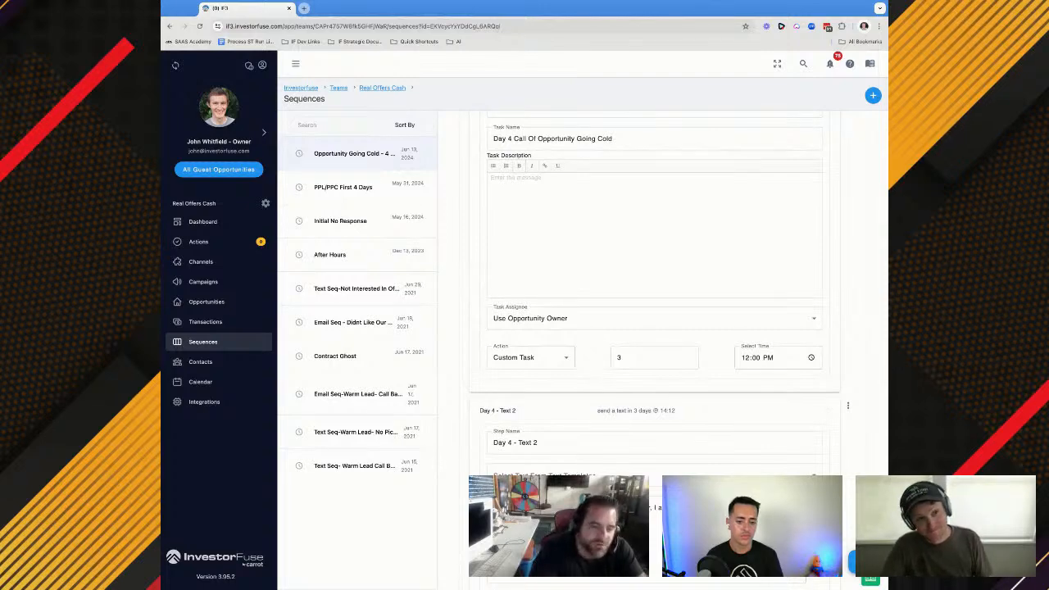
Add a Day 4 - Email 1 step after Day 4 - Text 2 with the Send Email action
{"action": "scroll", "coordinate": [654, 353], "scroll_direction": "down", "scroll_amount": 3}
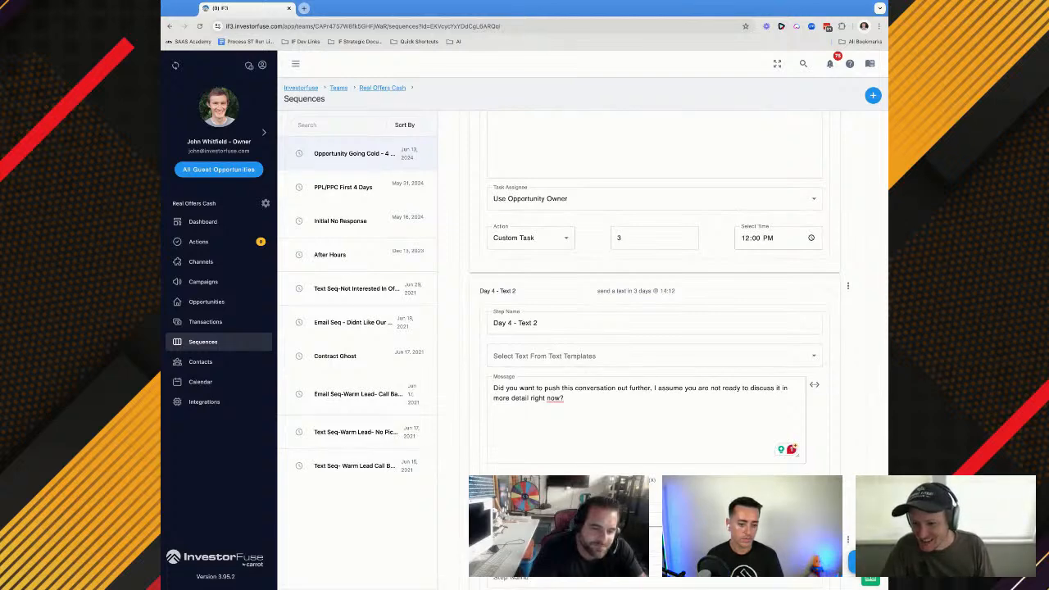
{"action": "scroll", "coordinate": [654, 352], "scroll_direction": "down", "scroll_amount": 3}
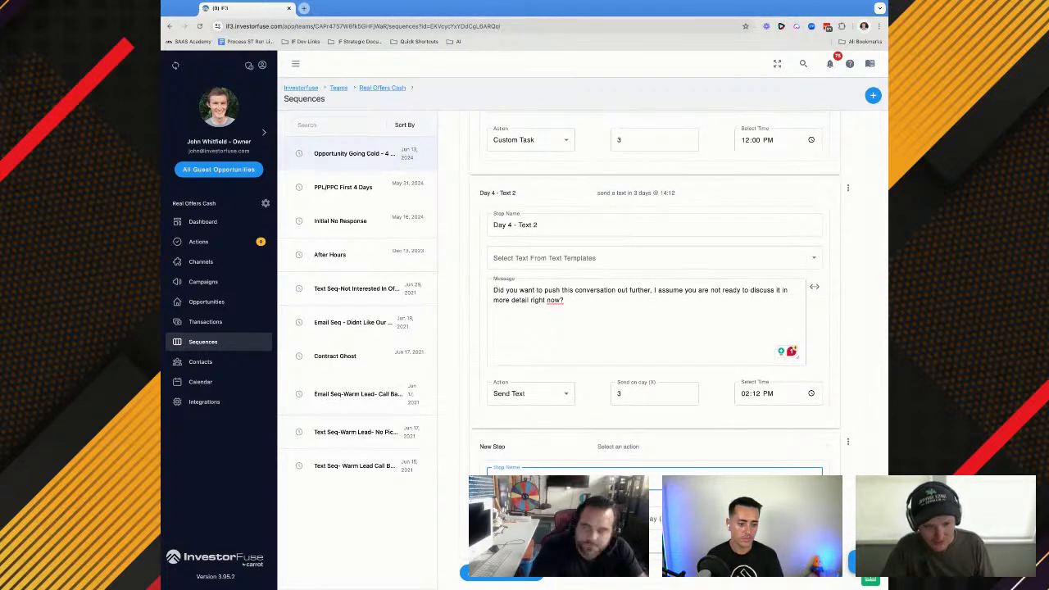
{"action": "type", "text": "Day 4"}
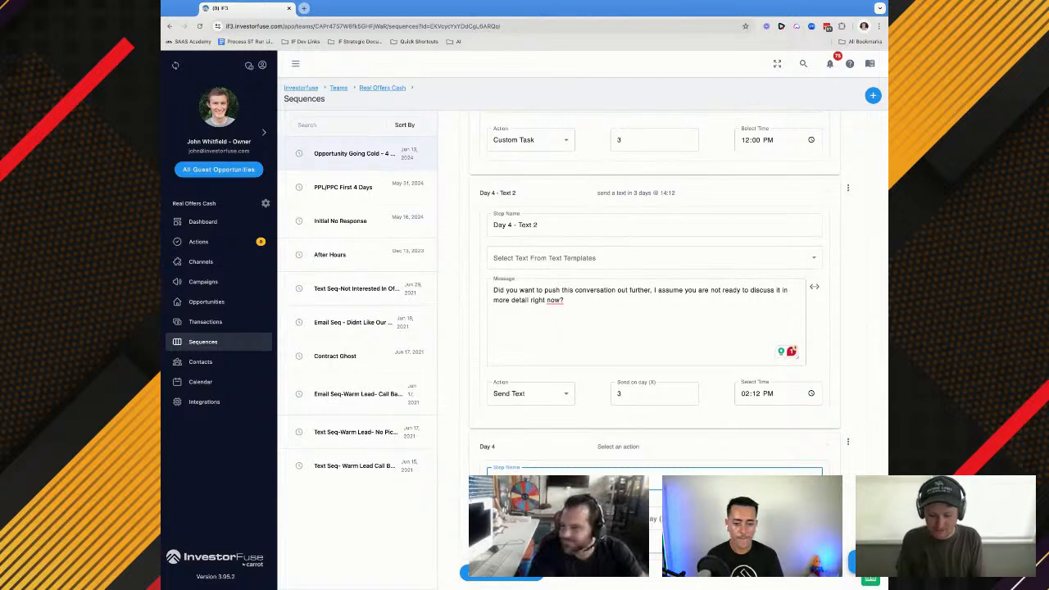
{"action": "type", "text": " - Email 1"}
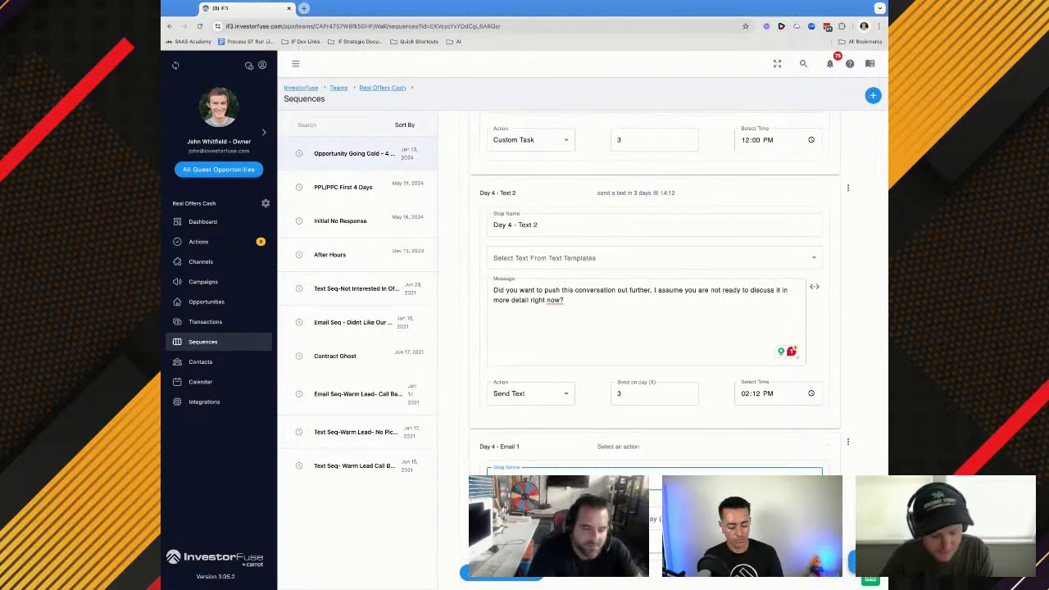
{"action": "left_click", "coordinate": [531, 518]}
{"action": "left_click", "coordinate": [532, 431]}
Copy the subject line from Day 3 - Email 2 into the subject of Day 4 - Email 1
{"action": "scroll", "coordinate": [533, 432], "scroll_direction": "up", "scroll_amount": 2}
{"action": "scroll", "coordinate": [551, 344], "scroll_direction": "up", "scroll_amount": 5}
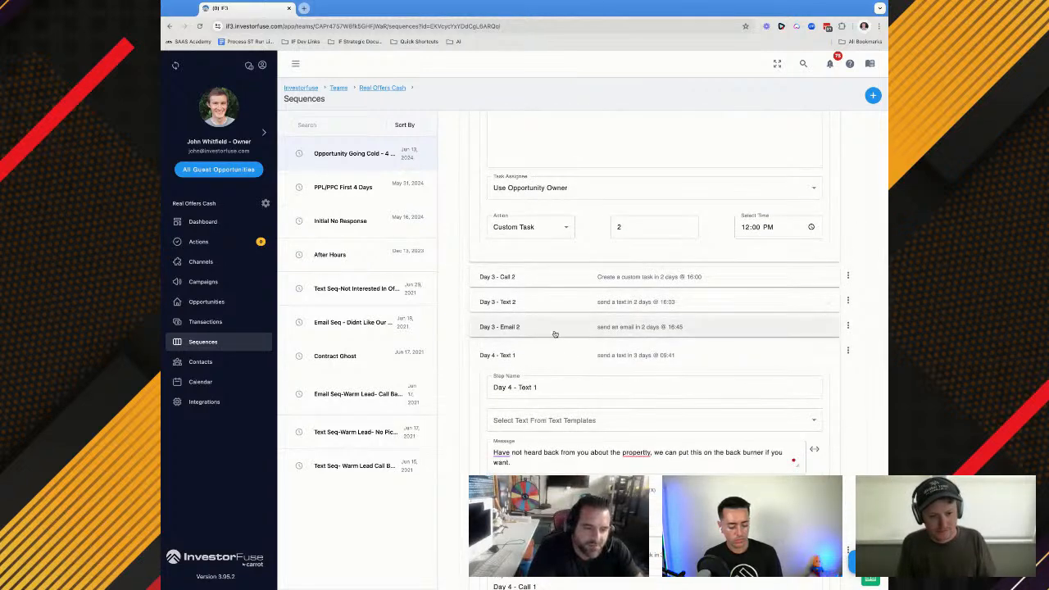
{"action": "left_click", "coordinate": [546, 328]}
{"action": "triple_click", "coordinate": [534, 394]}
{"action": "key", "text": "ctrl+c"}
{"action": "scroll", "coordinate": [534, 394], "scroll_direction": "down", "scroll_amount": 10}
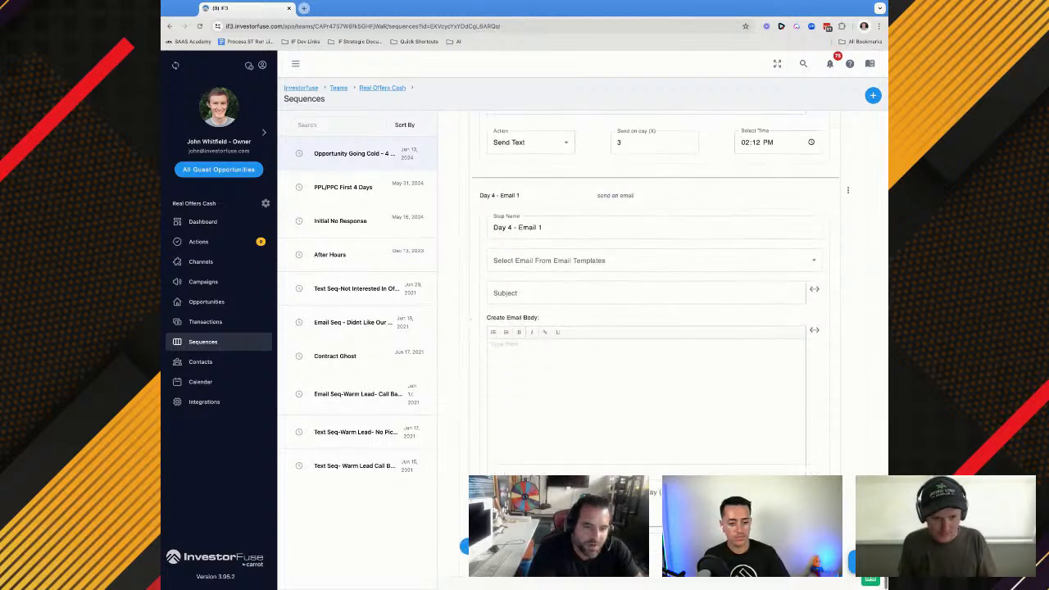
{"action": "left_click", "coordinate": [516, 293]}
{"action": "key", "text": "ctrl+v"}
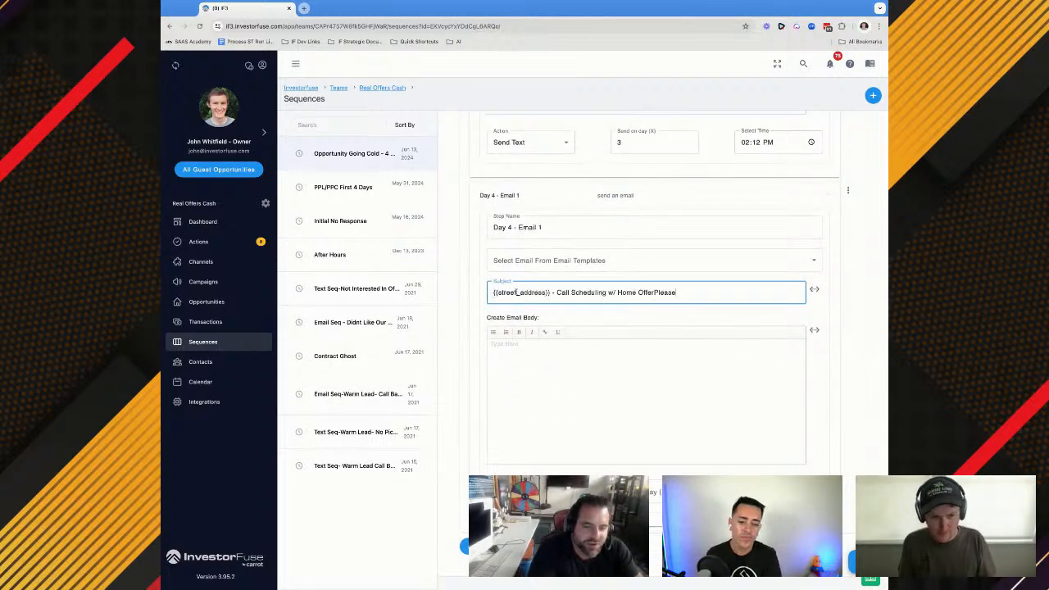
Copy the script's "I reached out the other day like I said I would" text into the body of Day 4 - Email 1
{"action": "key", "text": "super+Tab"}
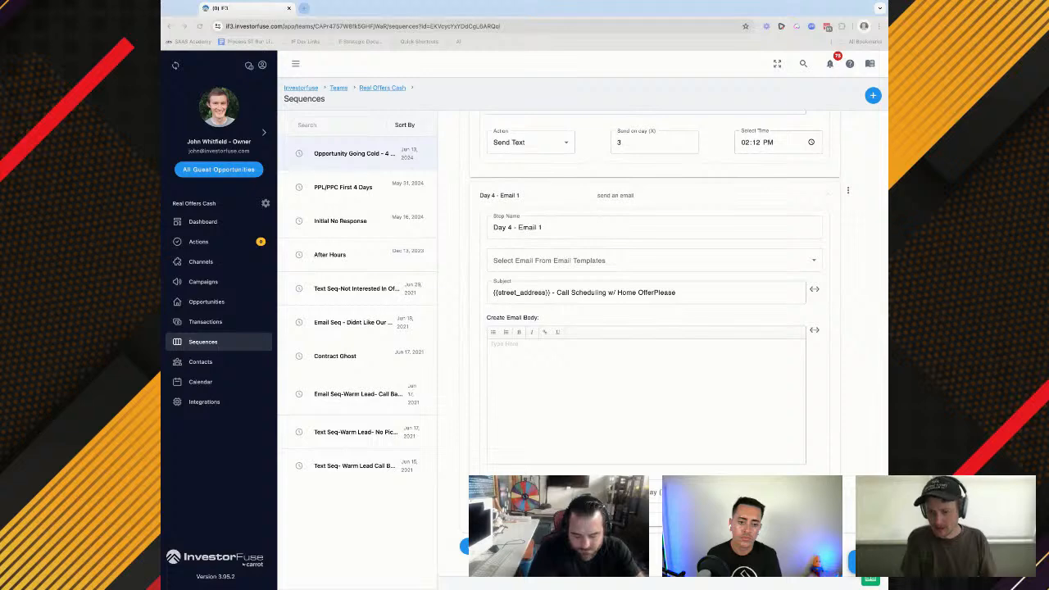
{"action": "left_click", "coordinate": [611, 345]}
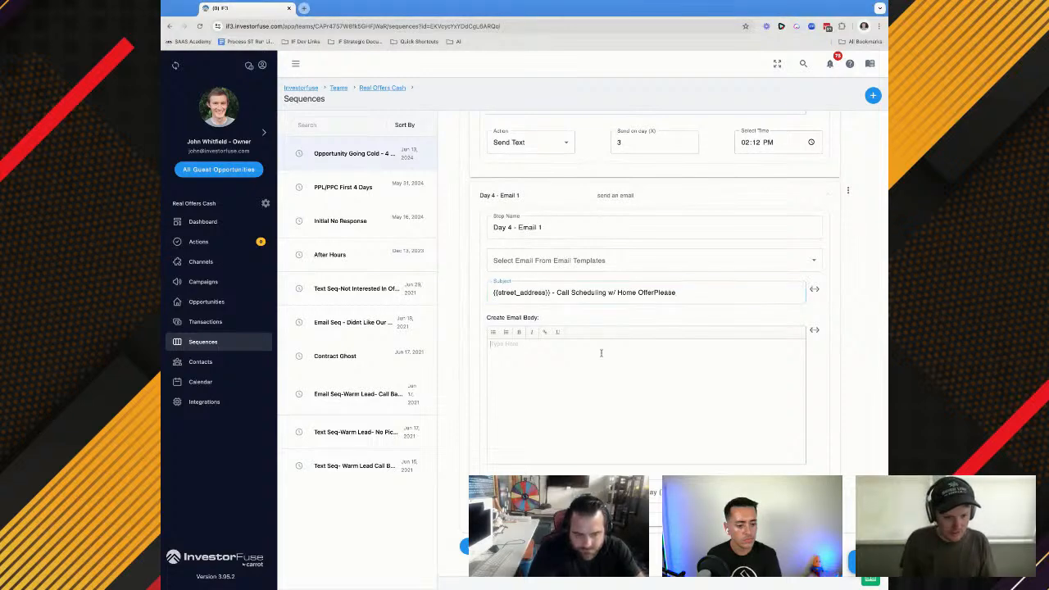
{"action": "type", "text": "I reached out the other day like I said I would. Did not hear back from you, don't want to be a burden if you are not ready to discuss further. At this point in the month, I just want to make sure we can allocate a spot for you and {{street_address}} if you are ready."}
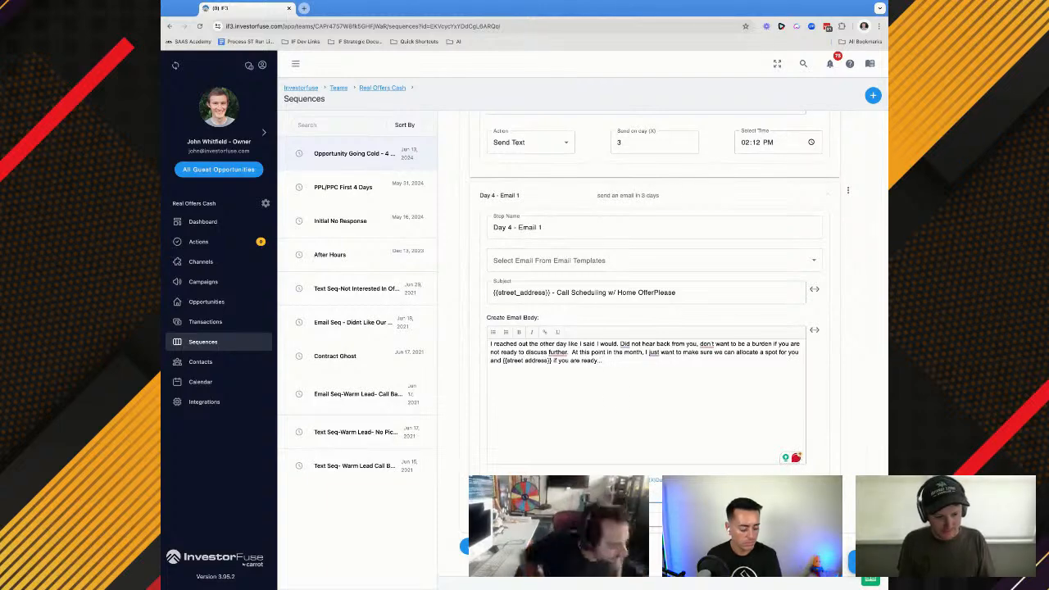
{"action": "left_click", "coordinate": [161, 292]}
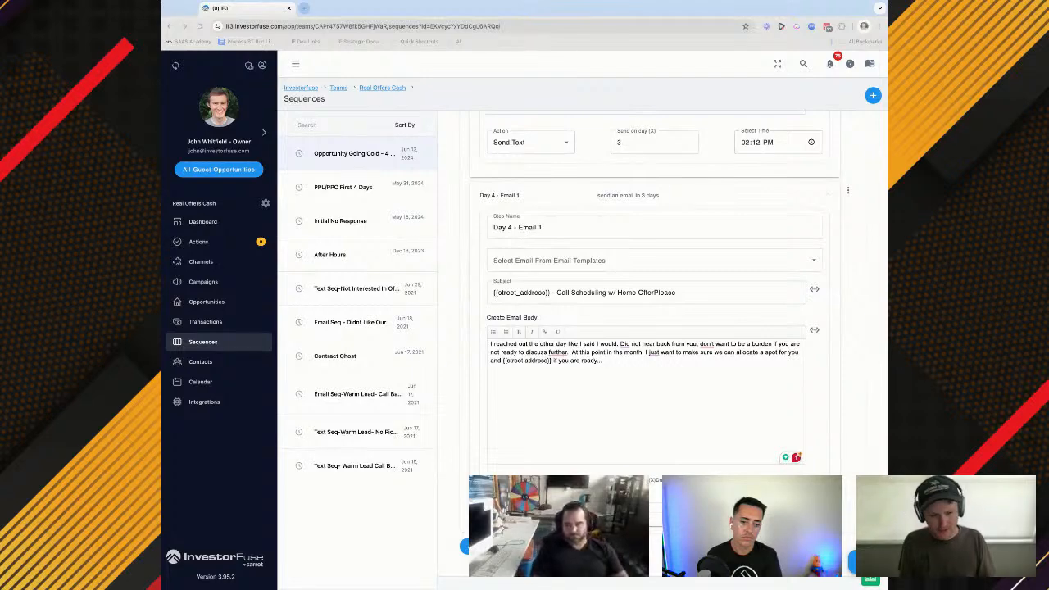
Replace the {{street address}} placeholder in the Day 4 - Email 1 body with the Opportunity Address merge field and save the sequence
{"action": "key", "text": "super+Tab"}
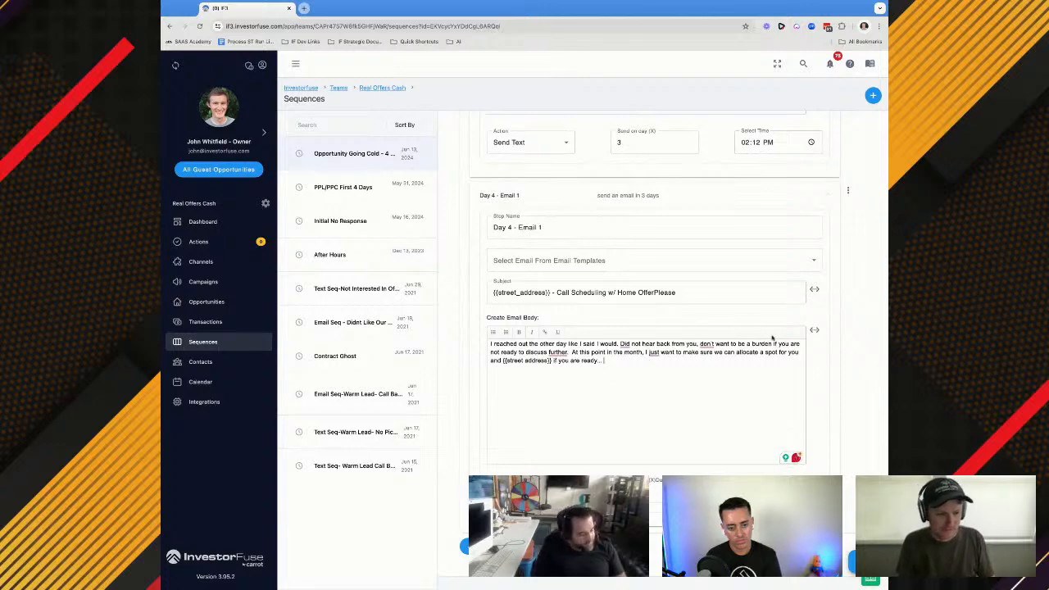
{"action": "left_click", "coordinate": [814, 330]}
{"action": "left_click", "coordinate": [744, 388]}
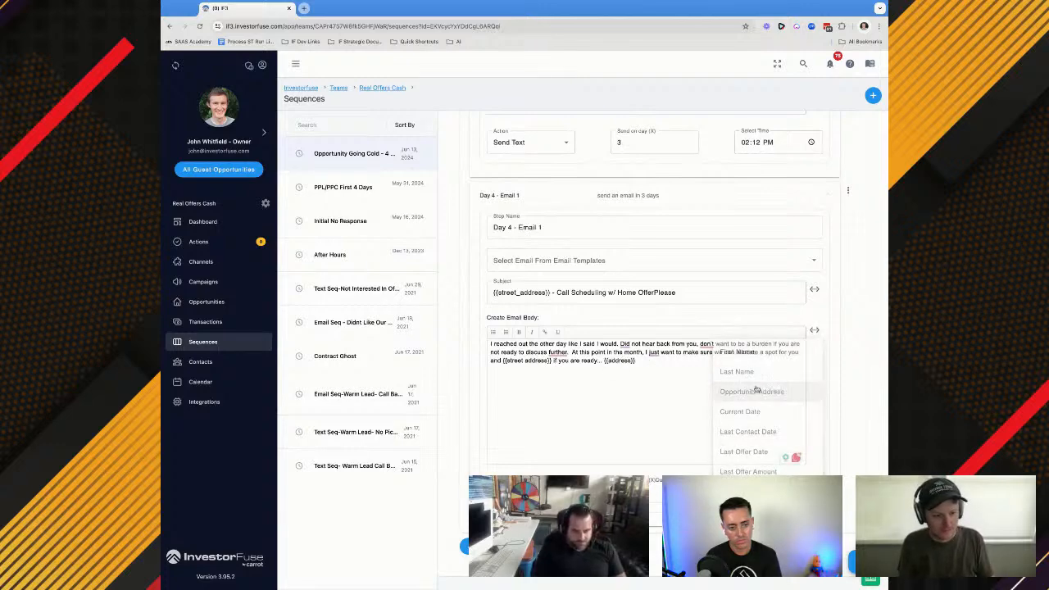
{"action": "left_click_drag", "start_coordinate": [602, 361], "coordinate": [635, 360]}
{"action": "key", "text": "ctrl+c"}
{"action": "key", "text": "BackSpace"}
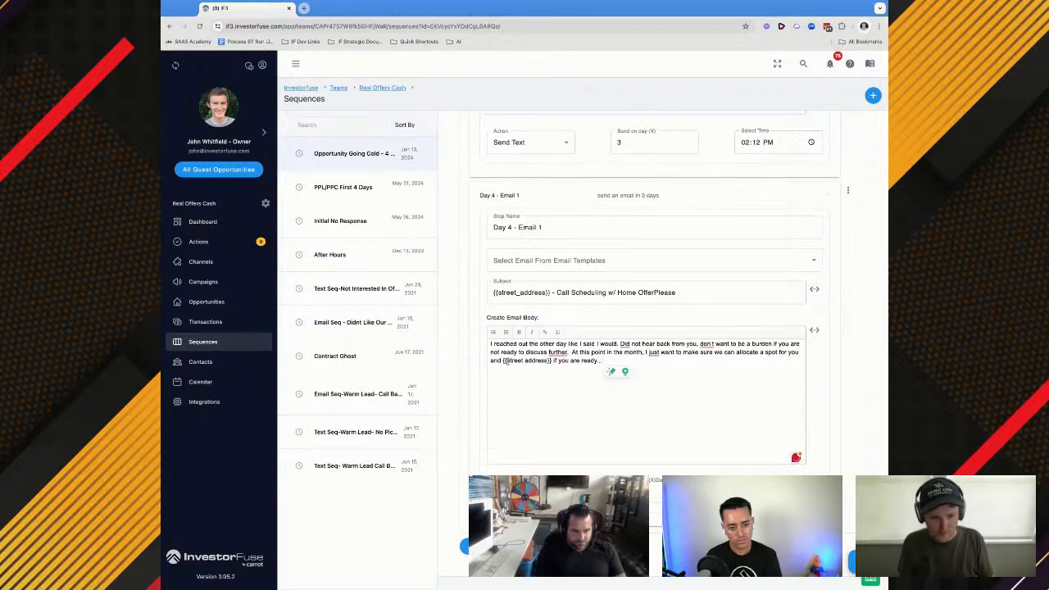
{"action": "left_click_drag", "start_coordinate": [501, 360], "coordinate": [552, 361]}
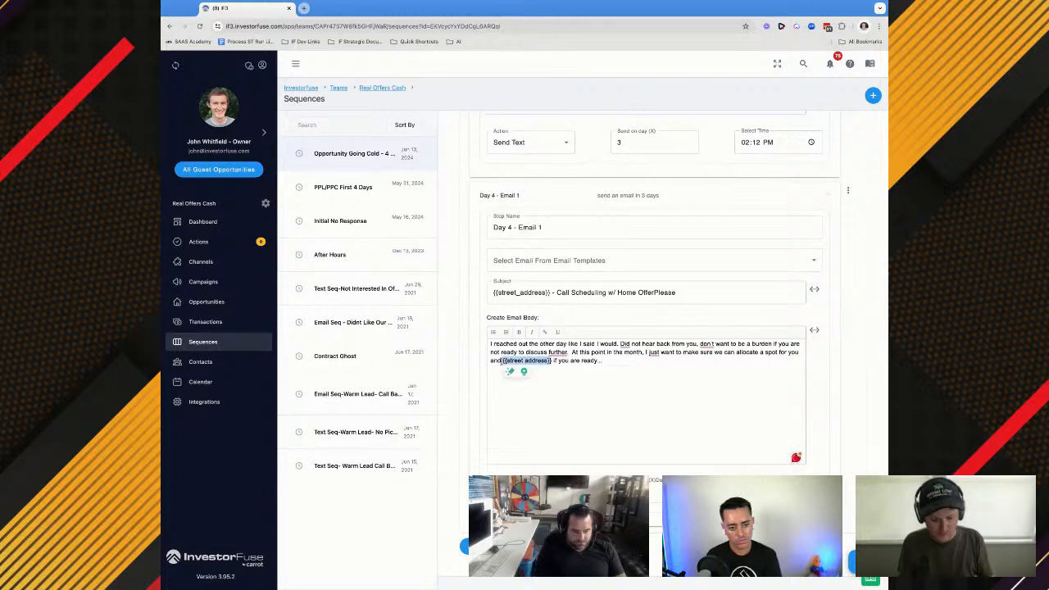
{"action": "key", "text": "BackSpace"}
{"action": "key", "text": "ctrl+v"}
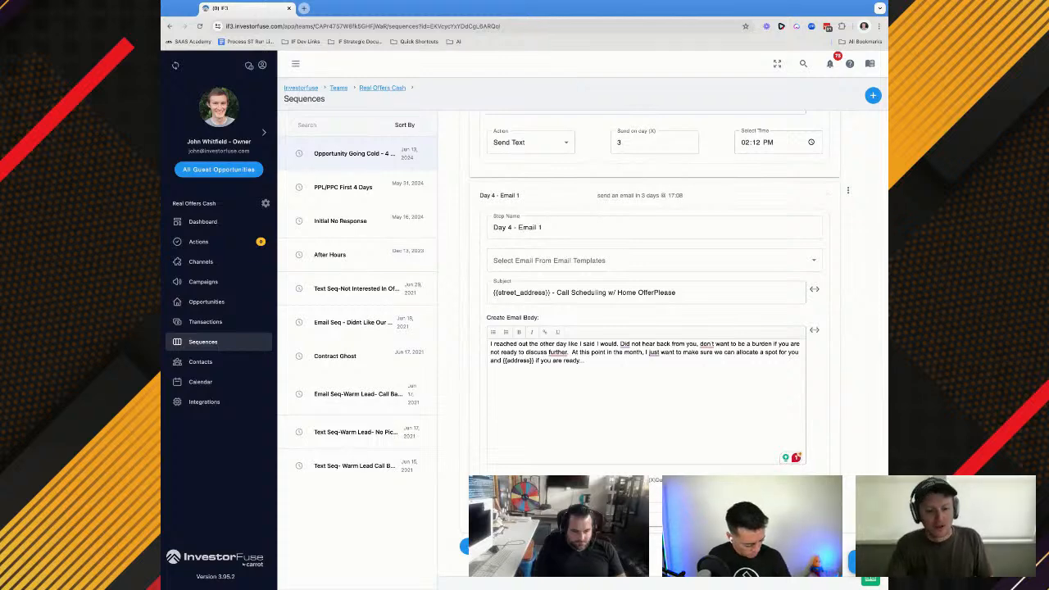
{"action": "left_click", "coordinate": [851, 562]}
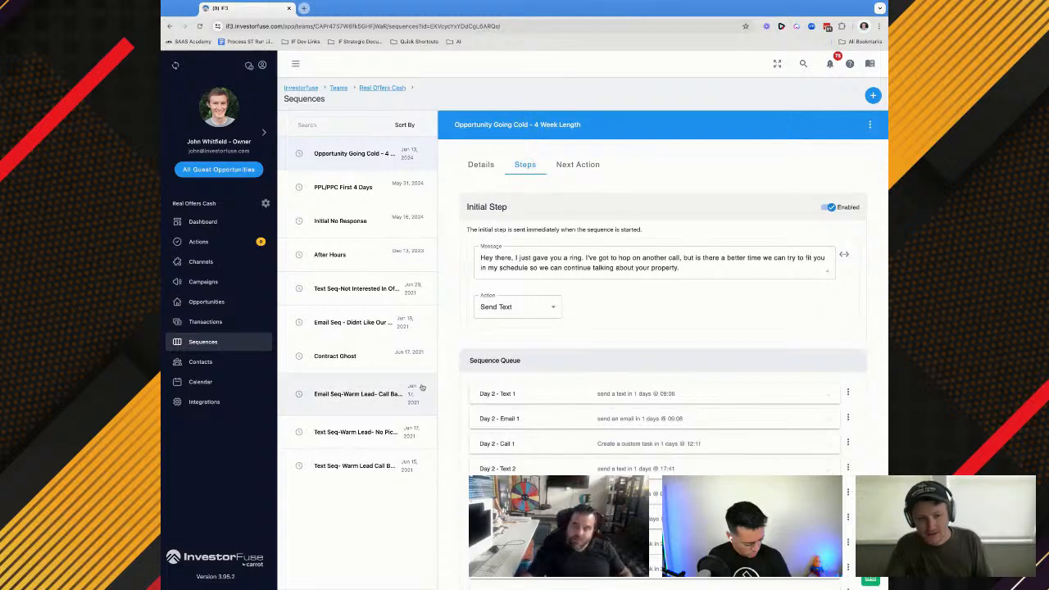
Add a step named Day 6 after Day 4 - Email 1 with the Send Email action
{"action": "scroll", "coordinate": [472, 386], "scroll_direction": "down", "scroll_amount": 2}
{"action": "scroll", "coordinate": [472, 386], "scroll_direction": "down", "scroll_amount": 1}
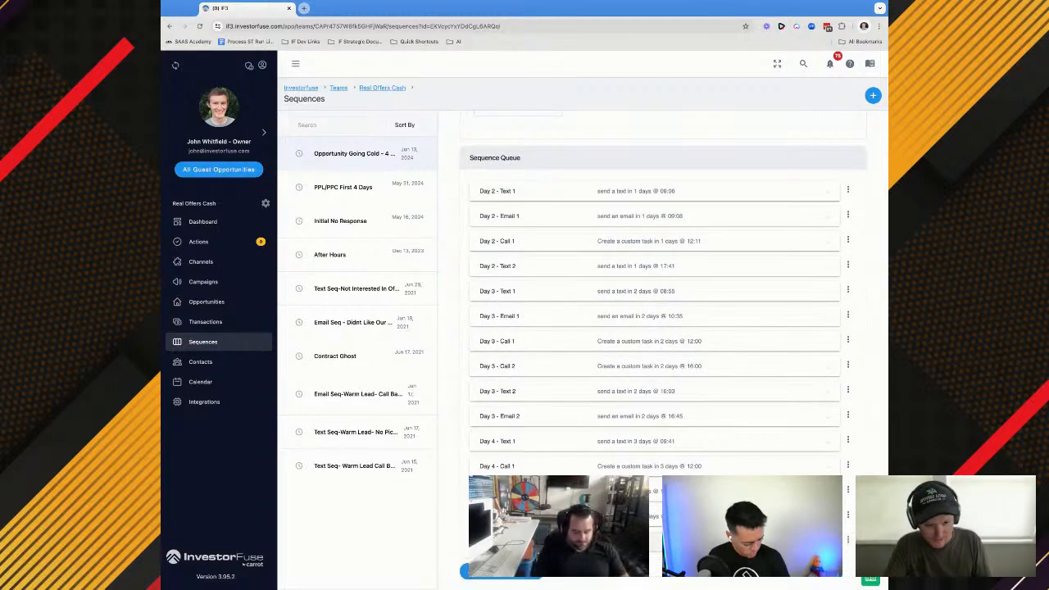
{"action": "left_click", "coordinate": [501, 578]}
{"action": "left_click", "coordinate": [517, 461]}
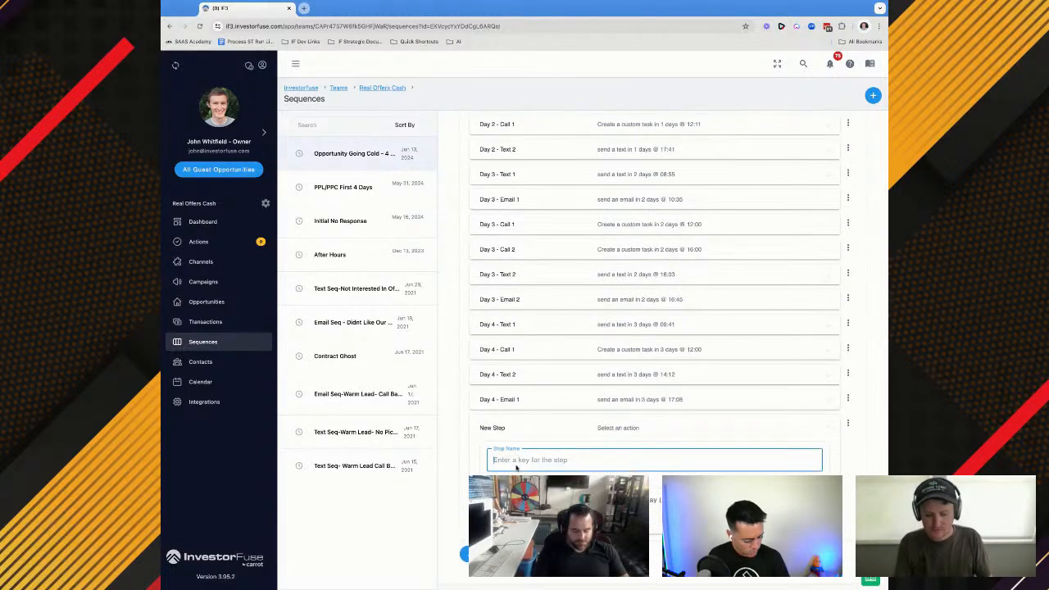
{"action": "type", "text": "Day 6"}
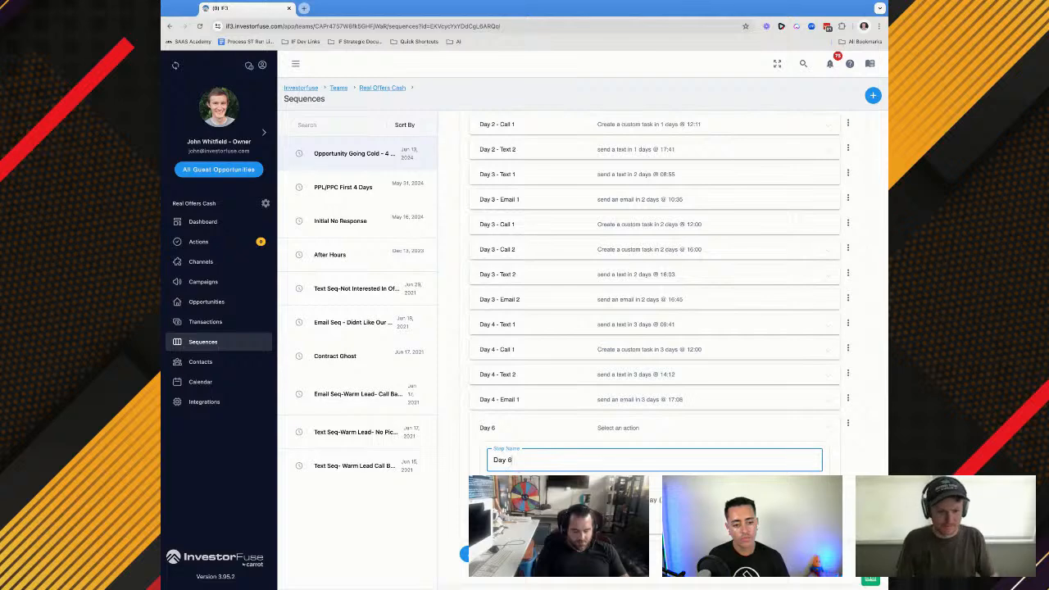
{"action": "left_click", "coordinate": [531, 499]}
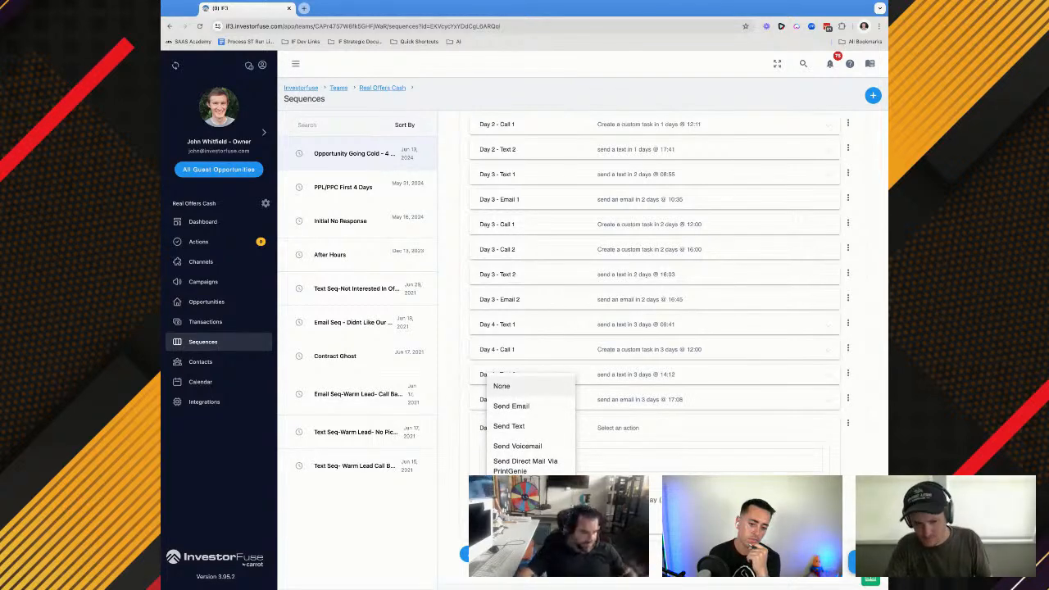
{"action": "left_click", "coordinate": [513, 407]}
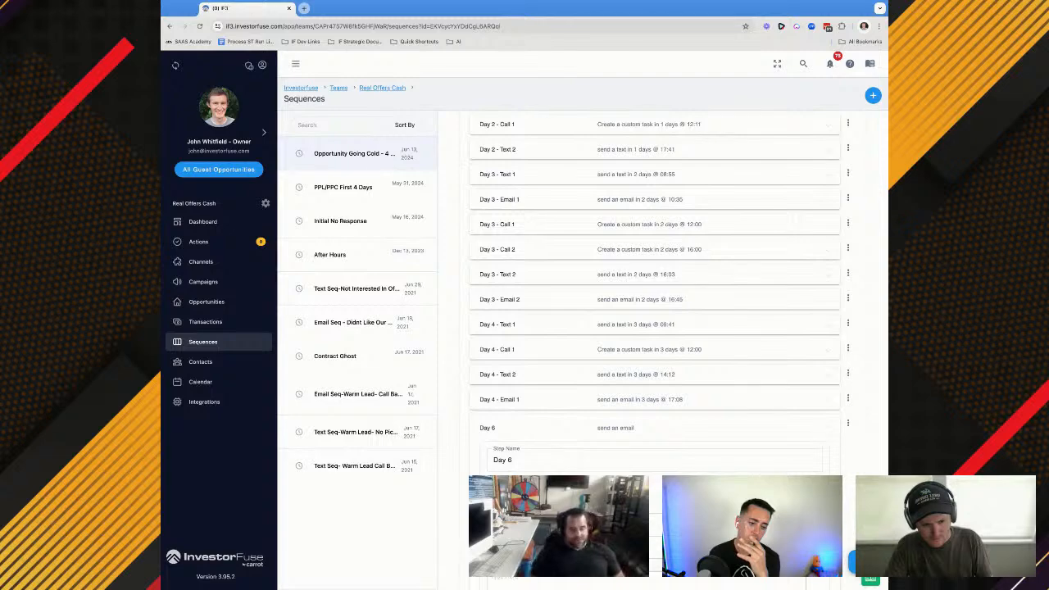
Copy the subject line from Day 4 - Email 1 into the subject of the Day 6 email
{"action": "left_click", "coordinate": [563, 399]}
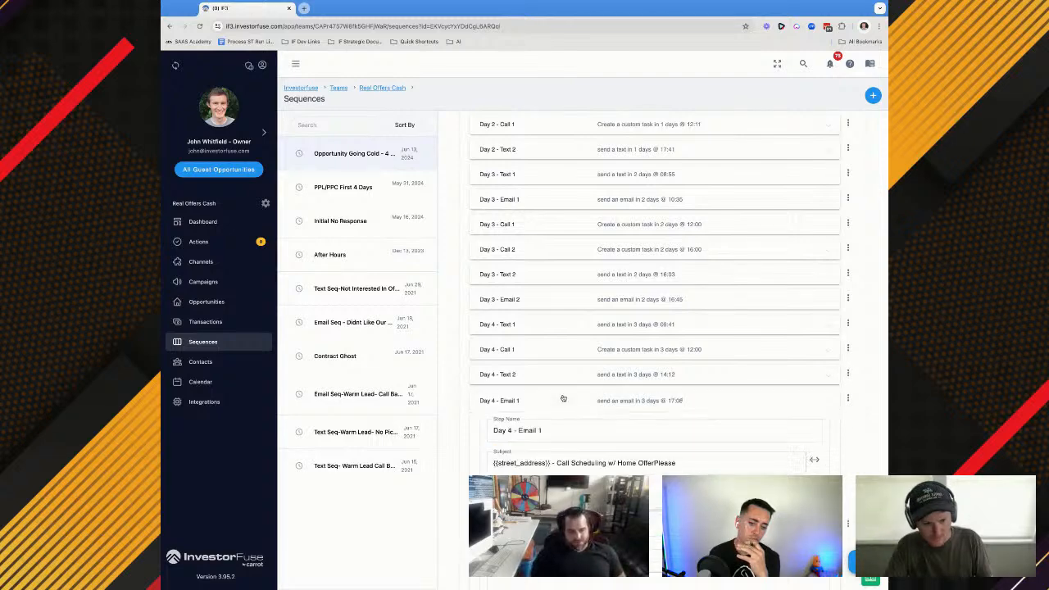
{"action": "triple_click", "coordinate": [561, 470]}
{"action": "key", "text": "ctrl+c"}
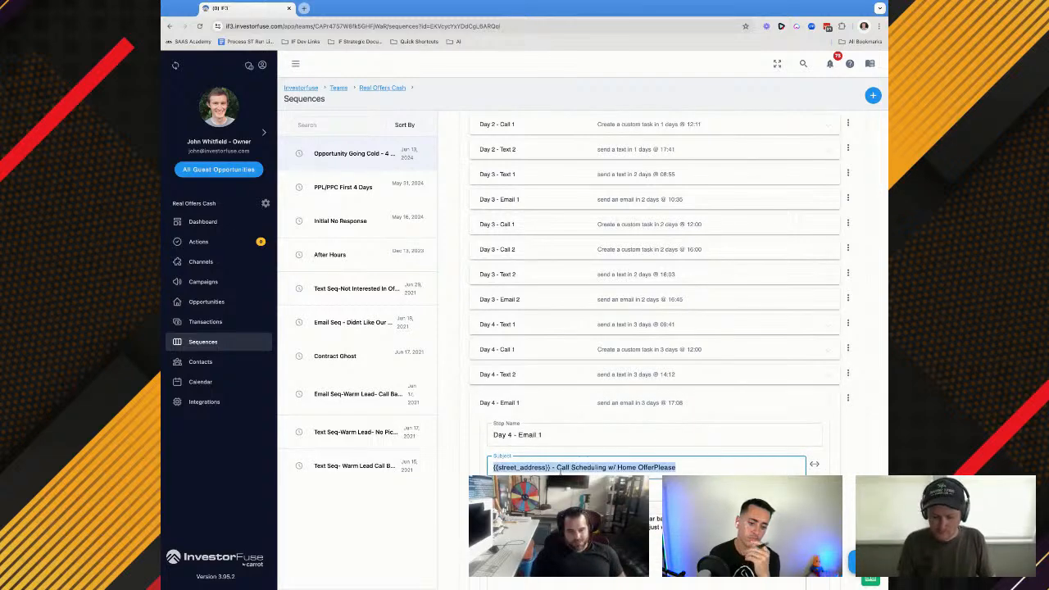
{"action": "left_click", "coordinate": [571, 405]}
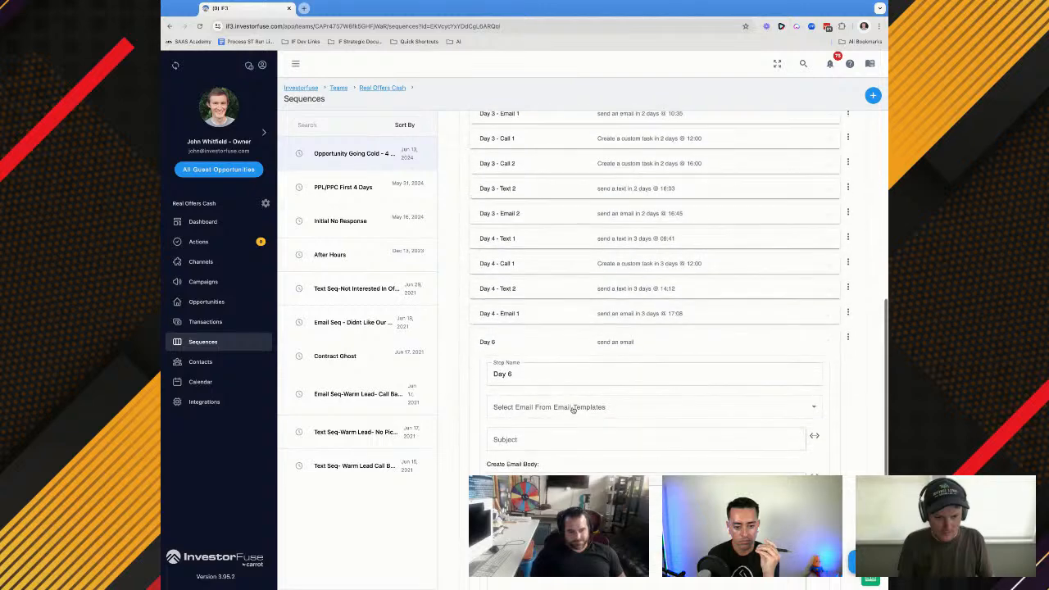
{"action": "left_click", "coordinate": [534, 437]}
{"action": "key", "text": "ctrl+v"}
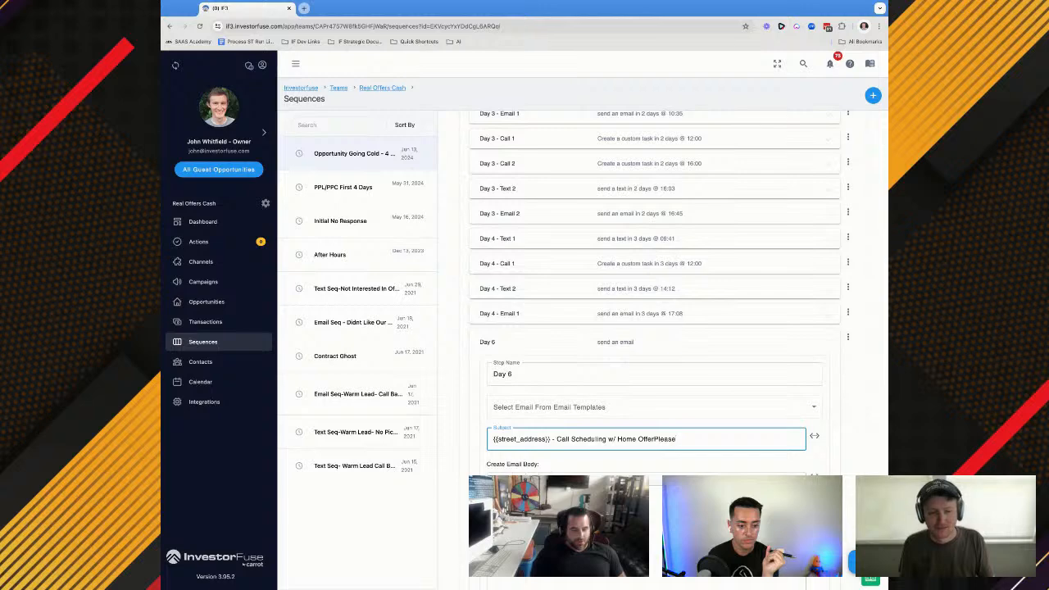
Copy the script's "Been Trying to reach out to you after we spoke last" text into the body of the Day 6 email
{"action": "key", "text": "super+Tab"}
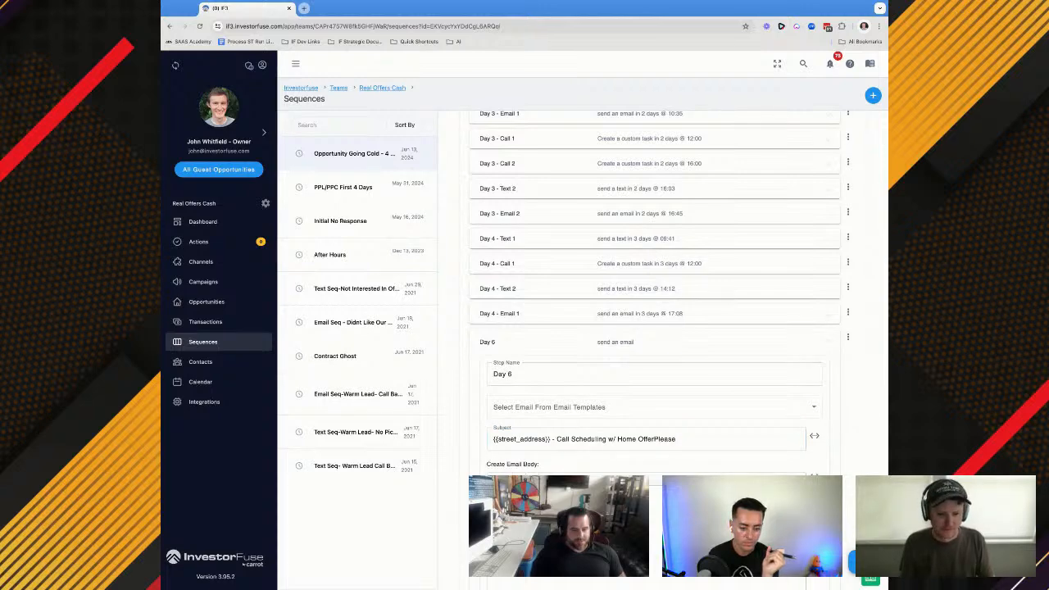
{"action": "scroll", "coordinate": [536, 452], "scroll_direction": "down", "scroll_amount": 3}
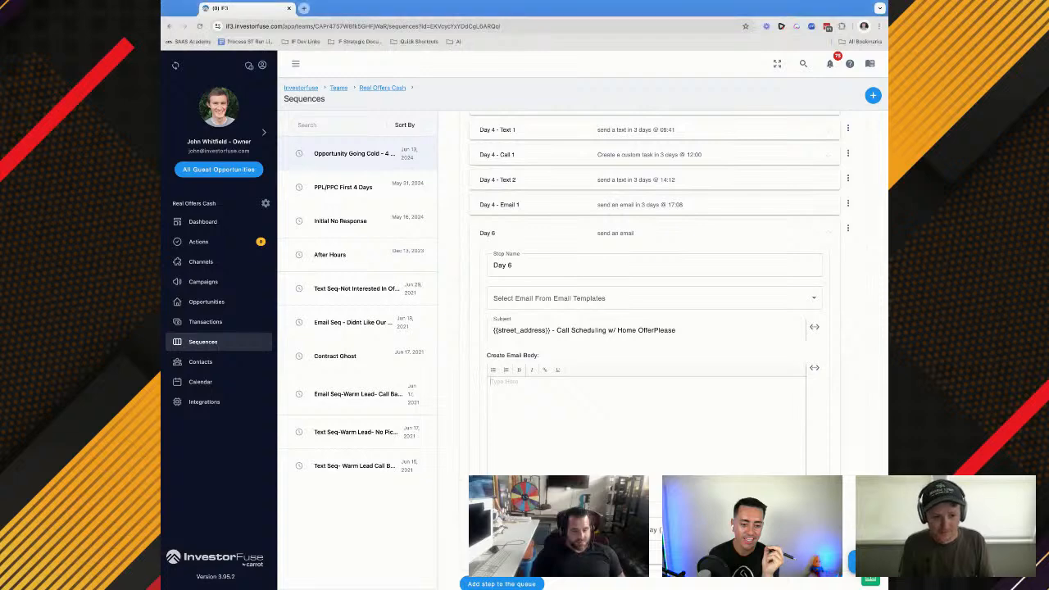
{"action": "left_click", "coordinate": [540, 412]}
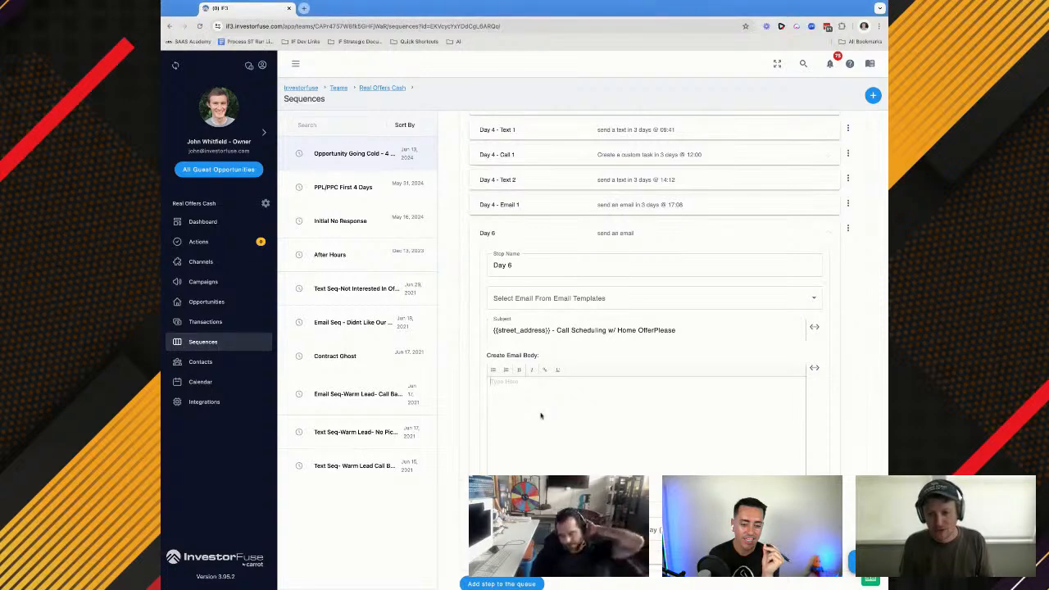
{"action": "key", "text": "super+Tab"}
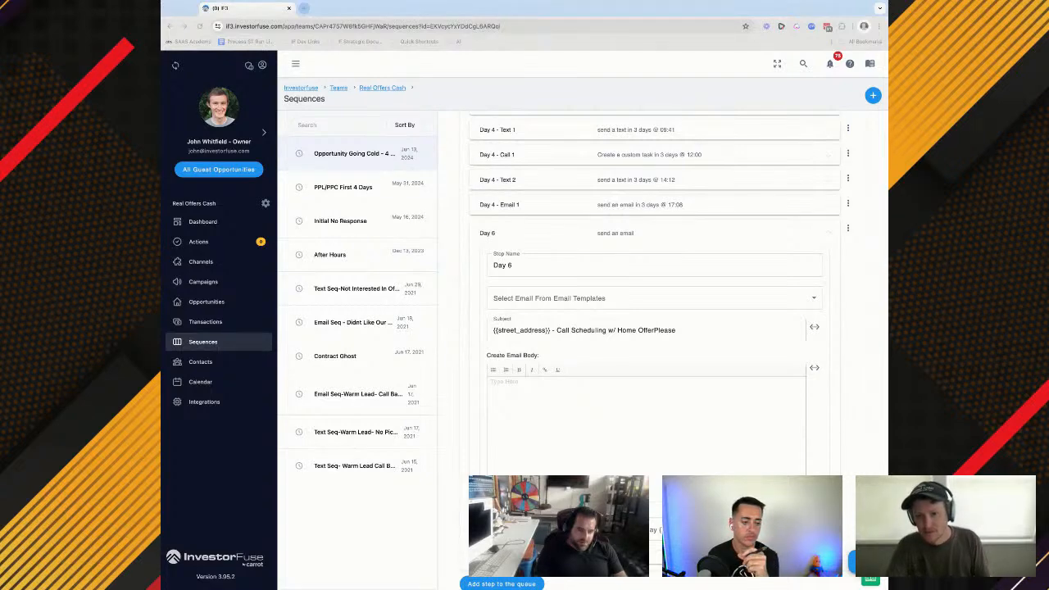
{"action": "left_click", "coordinate": [641, 415]}
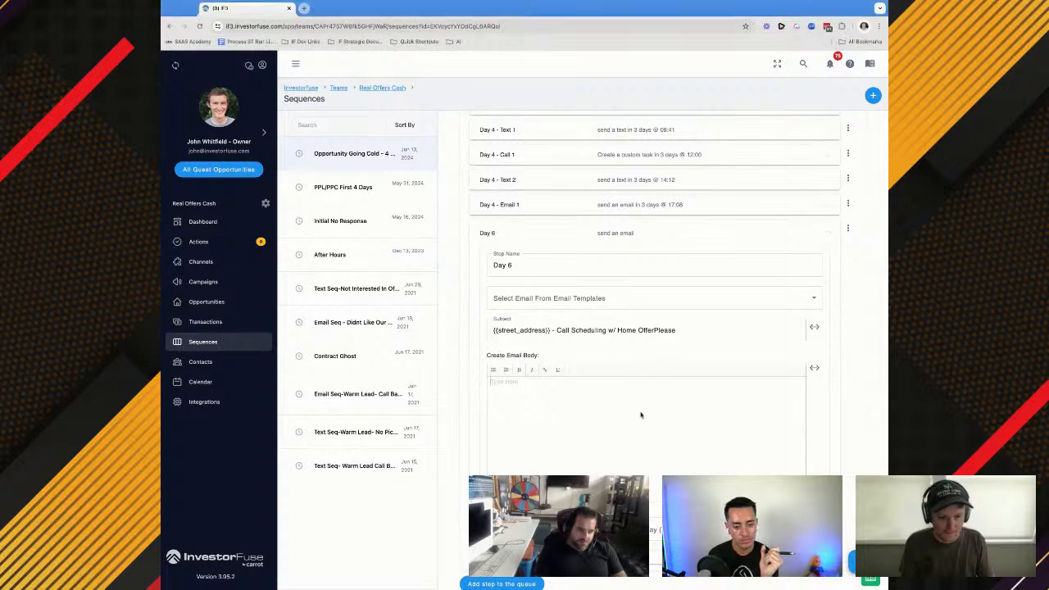
{"action": "type", "text": "Been Trying to reach out to you after we spoke last. Looks like this is something you changed your mind on and not ready for at this point."}
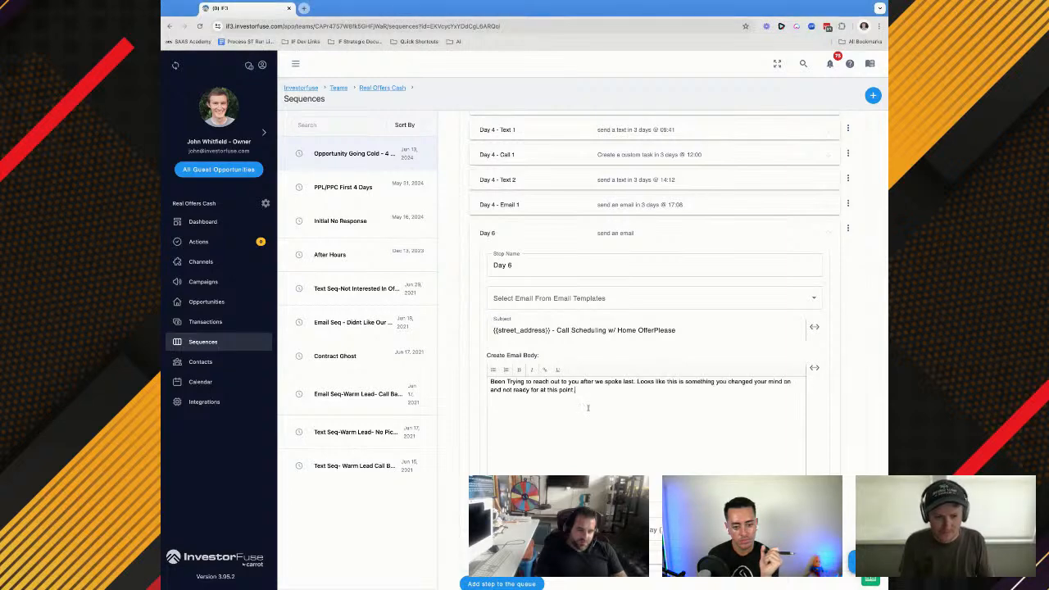
Set the Day 6 email to send on day 3 at 9:22 AM
{"action": "key", "text": "super+Tab"}
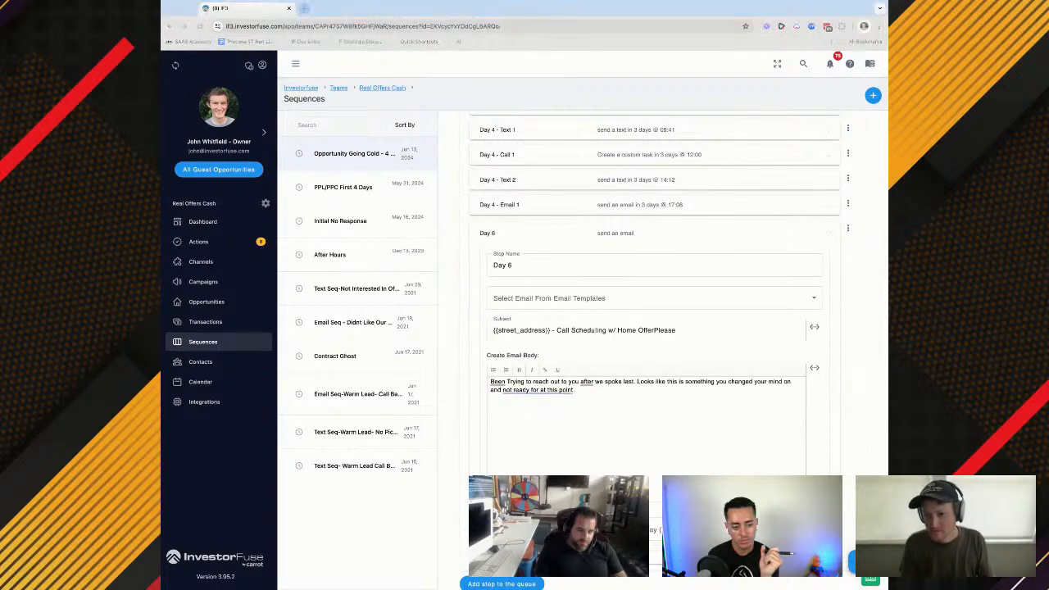
{"action": "key", "text": "super+Tab"}
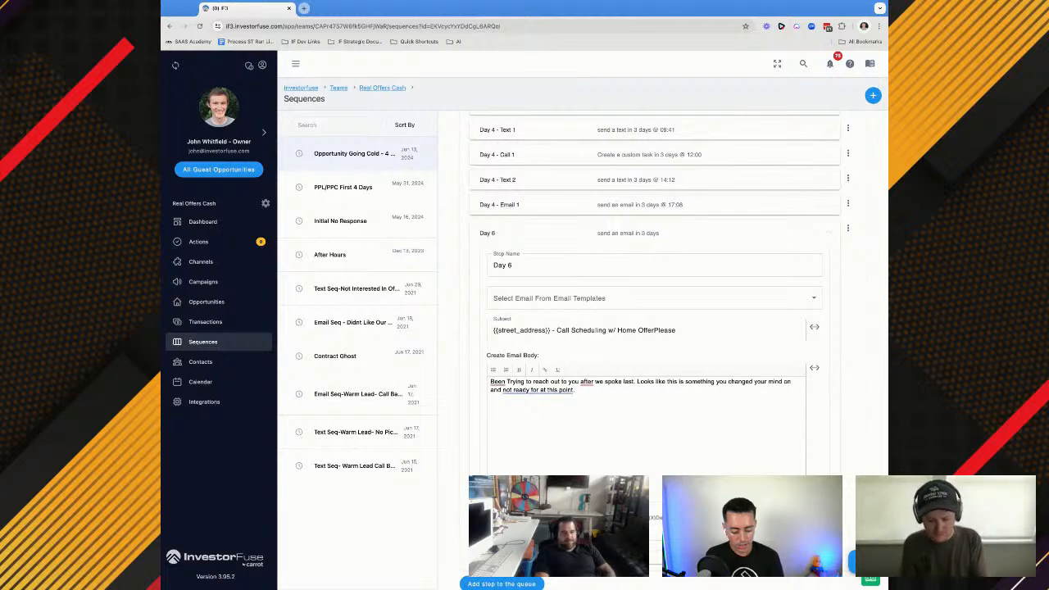
{"action": "scroll", "coordinate": [654, 328], "scroll_direction": "down", "scroll_amount": 1}
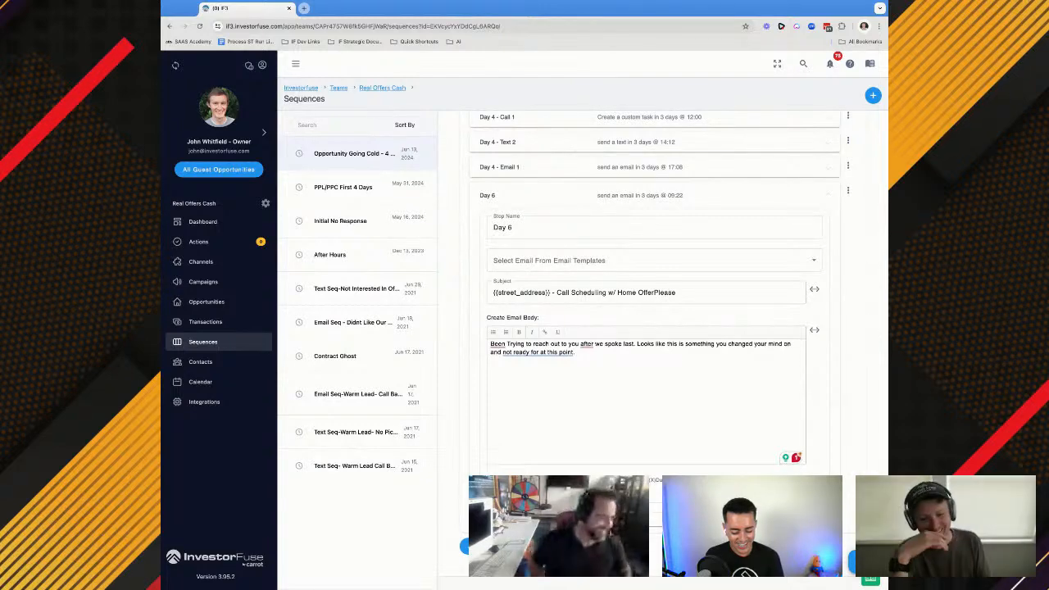
Add another step below the Day 6 email with the action that creates a custom task
{"action": "scroll", "coordinate": [573, 352], "scroll_direction": "down", "scroll_amount": 2}
{"action": "left_click", "coordinate": [524, 365]}
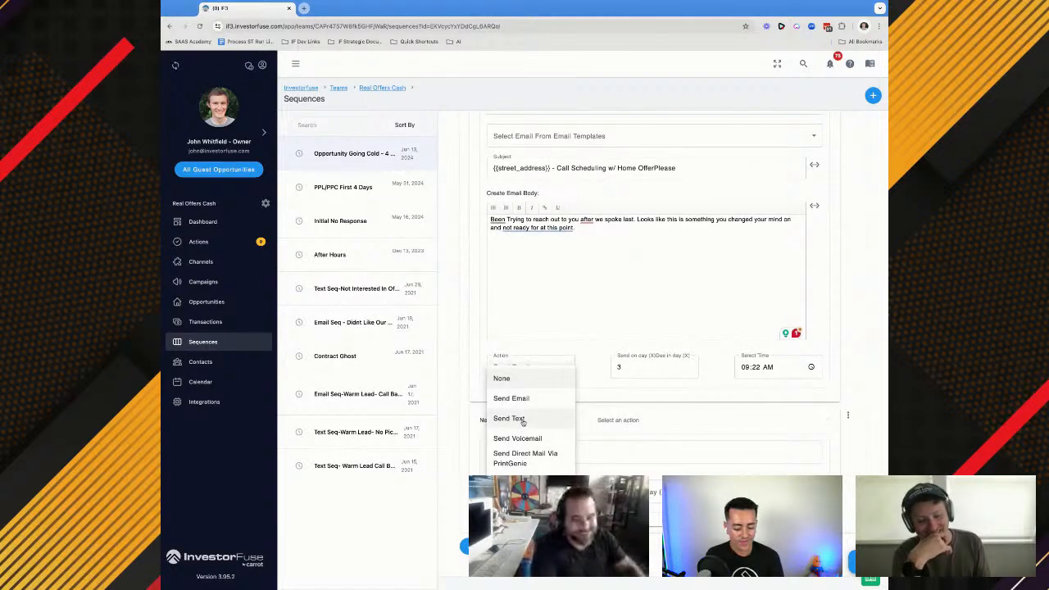
{"action": "scroll", "coordinate": [523, 427], "scroll_direction": "down", "scroll_amount": 1}
{"action": "key", "text": "Escape"}
{"action": "scroll", "coordinate": [531, 397], "scroll_direction": "up", "scroll_amount": 4}
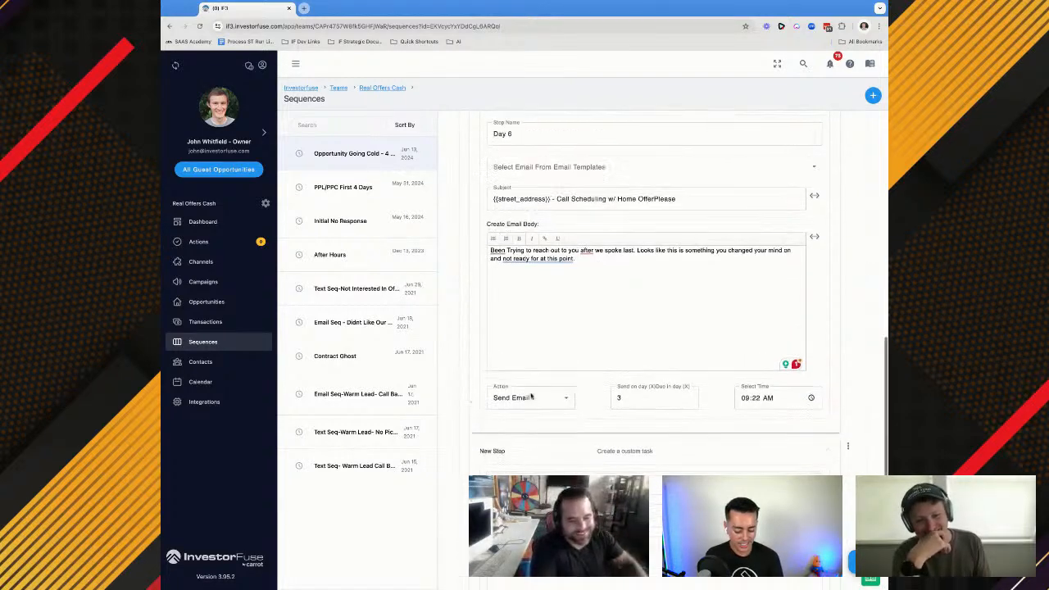
Copy the task name from Day 4 - Call 1 into the new step and change it to "Day 6 Call Of Opportunity Going Cold"
{"action": "left_click", "coordinate": [537, 278]}
{"action": "left_click", "coordinate": [536, 312]}
{"action": "key", "text": "ctrl+a"}
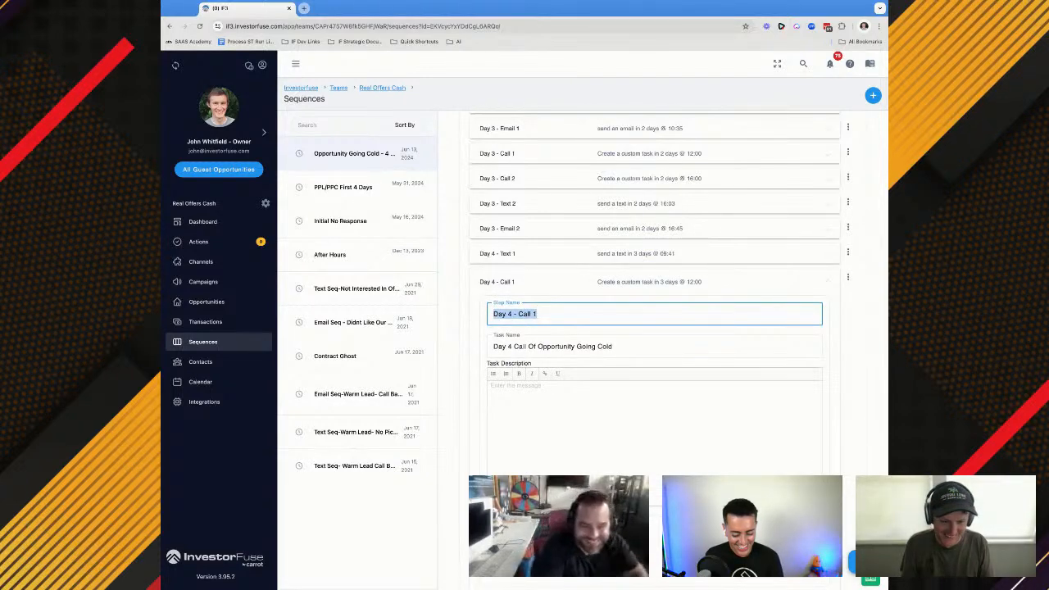
{"action": "left_click", "coordinate": [529, 345]}
{"action": "key", "text": "super+a"}
{"action": "key", "text": "super+c"}
{"action": "scroll", "coordinate": [526, 344], "scroll_direction": "down", "scroll_amount": 10}
{"action": "scroll", "coordinate": [528, 343], "scroll_direction": "down", "scroll_amount": 2}
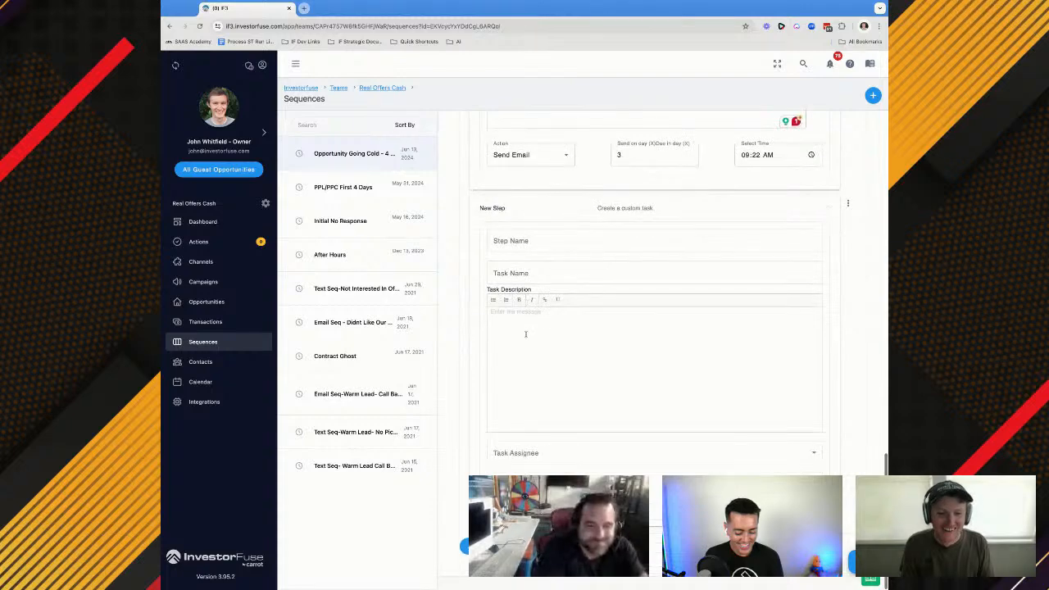
{"action": "left_click", "coordinate": [510, 271]}
{"action": "key", "text": "super+v"}
{"action": "scroll", "coordinate": [511, 273], "scroll_direction": "up", "scroll_amount": 2}
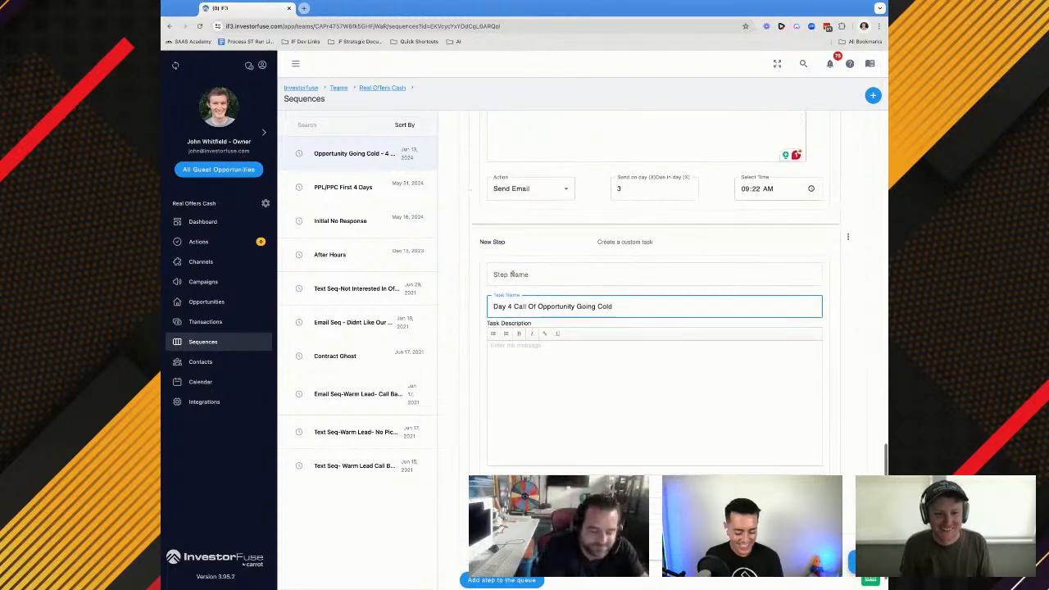
{"action": "double_click", "coordinate": [508, 350]}
{"action": "type", "text": "6"}
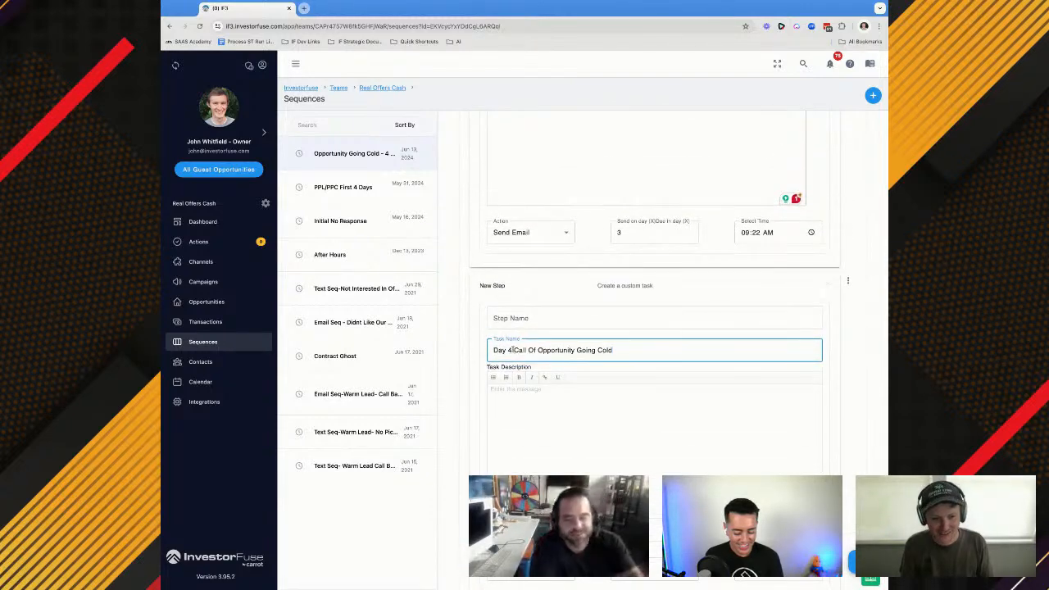
Set the send day of the Day 6 email to 5
{"action": "scroll", "coordinate": [515, 389], "scroll_direction": "up", "scroll_amount": 5}
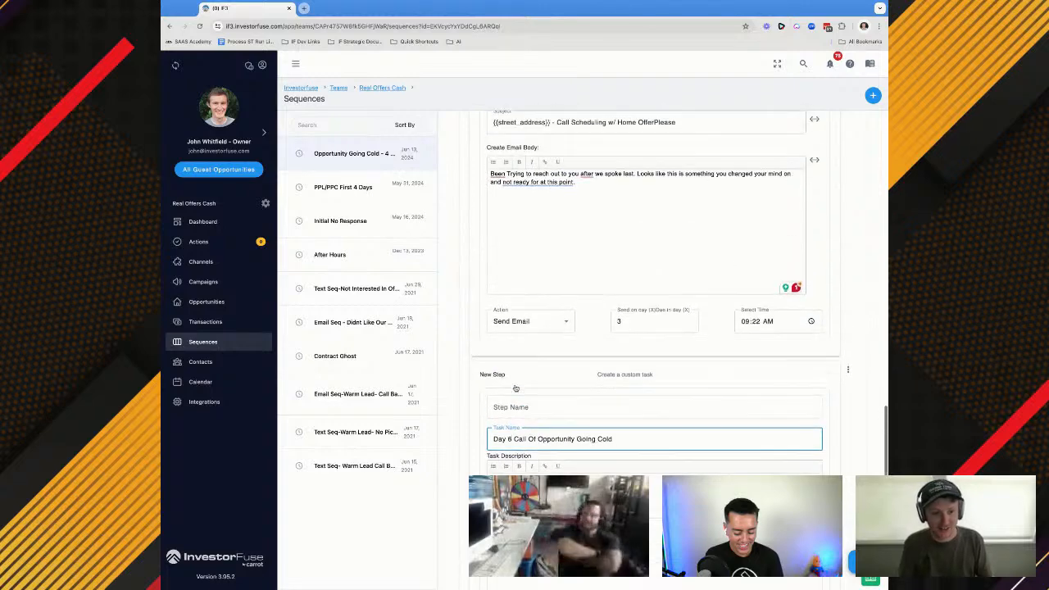
{"action": "left_click", "coordinate": [625, 465]}
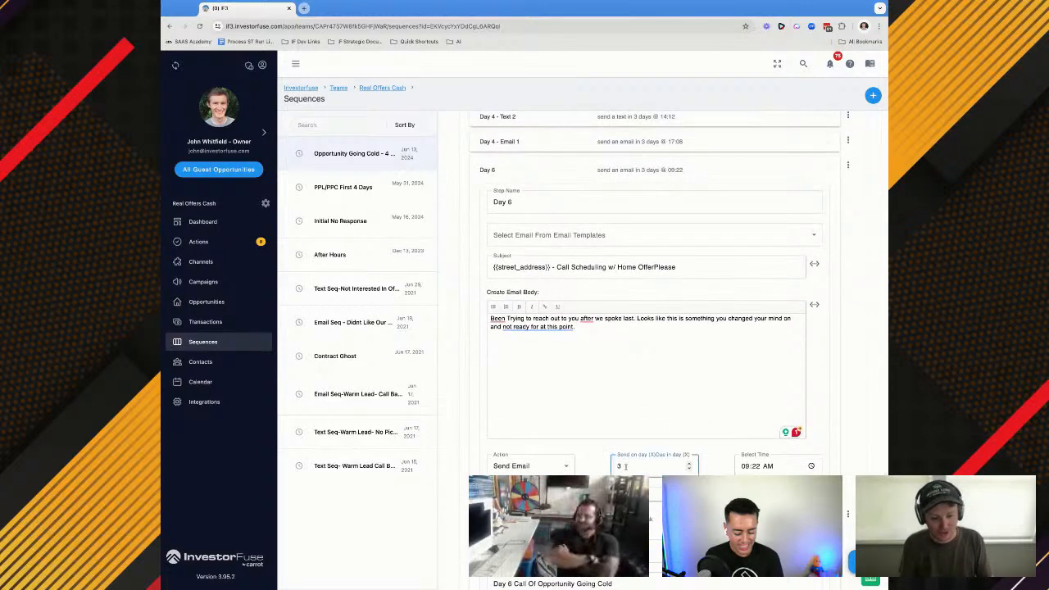
{"action": "key", "text": "BackSpace"}
{"action": "type", "text": "4"}
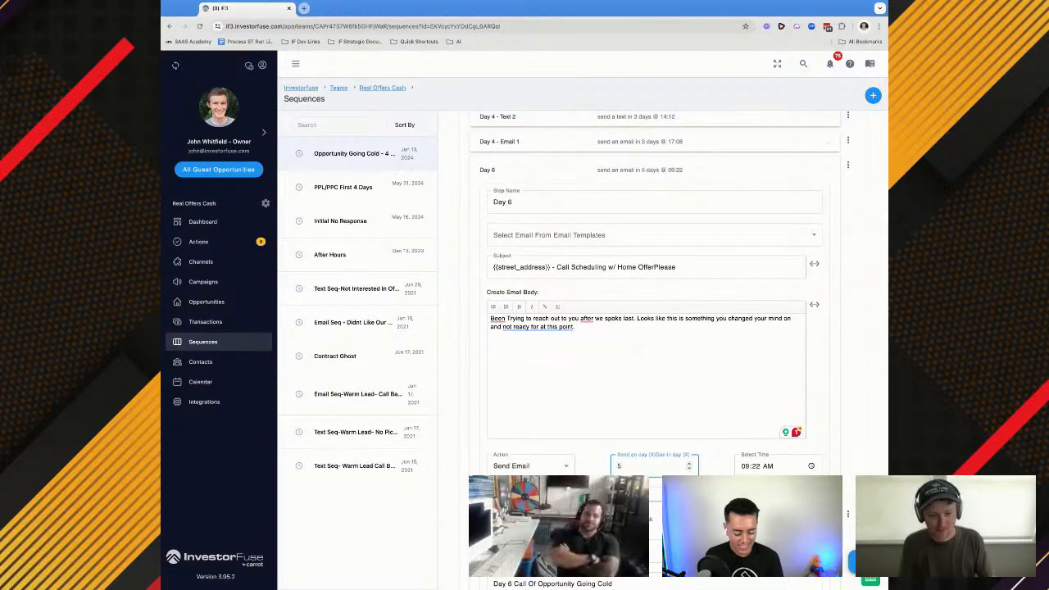
{"action": "key", "text": "Up"}
{"action": "scroll", "coordinate": [625, 464], "scroll_direction": "down", "scroll_amount": 4}
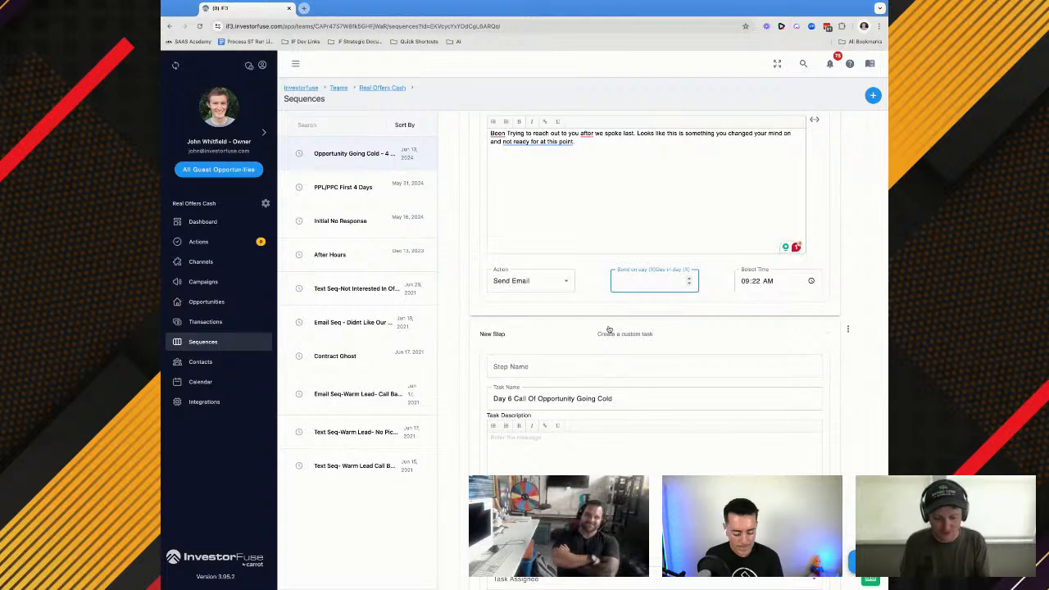
{"action": "left_click", "coordinate": [583, 305]}
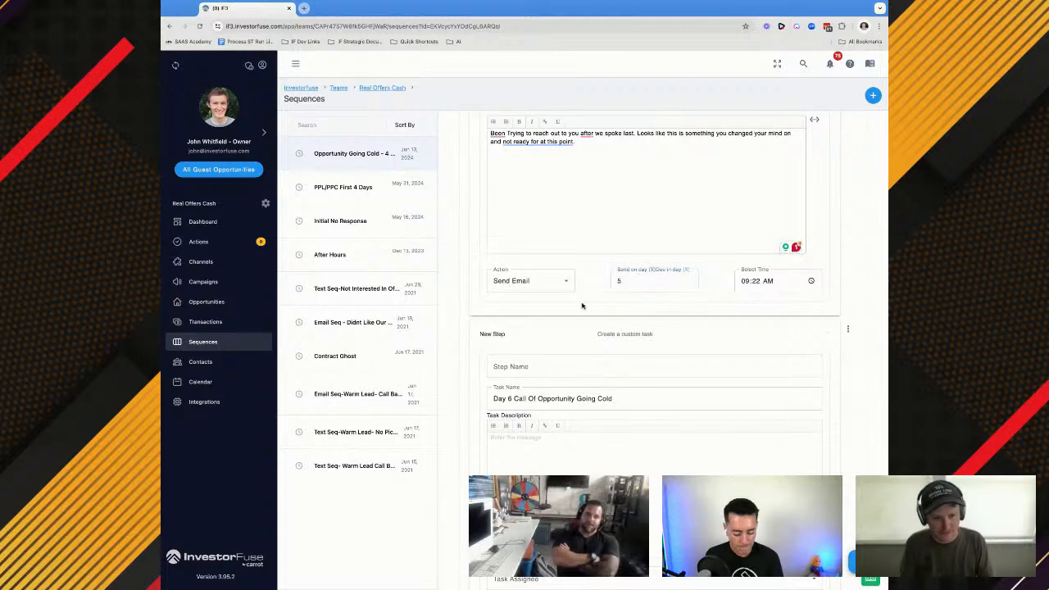
Name the new custom task step "Day 6 - Call 1"
{"action": "left_click", "coordinate": [523, 370]}
{"action": "type", "text": "Day "}
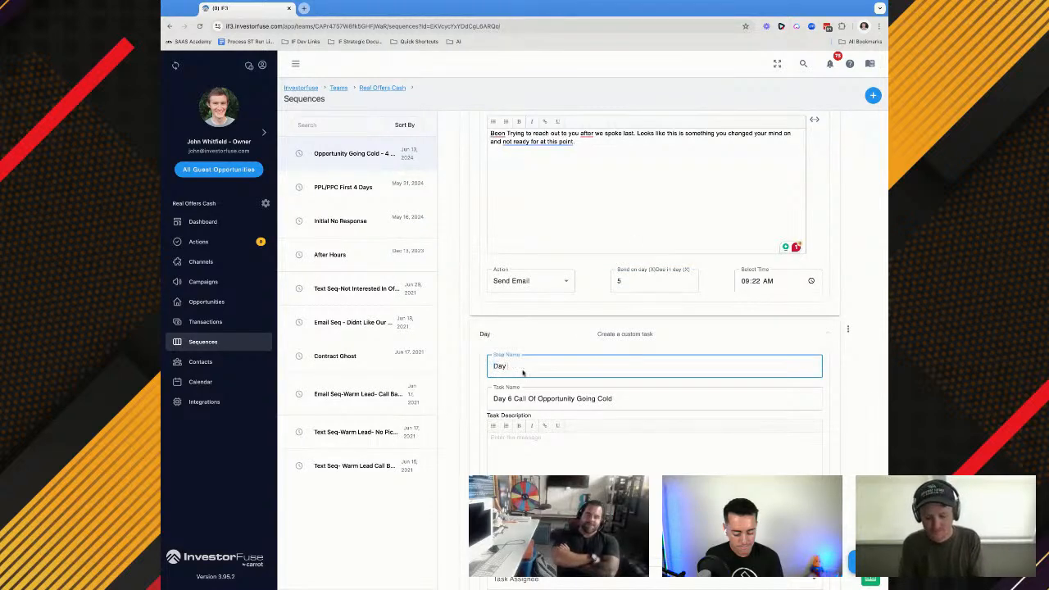
{"action": "type", "text": "6 -"}
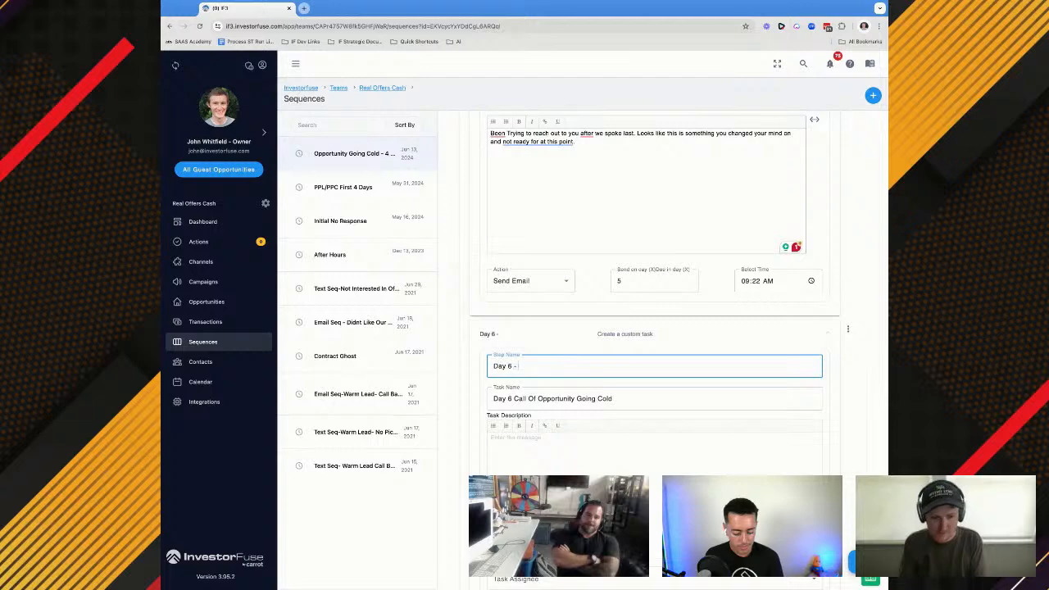
{"action": "scroll", "coordinate": [655, 327], "scroll_direction": "up", "scroll_amount": 3}
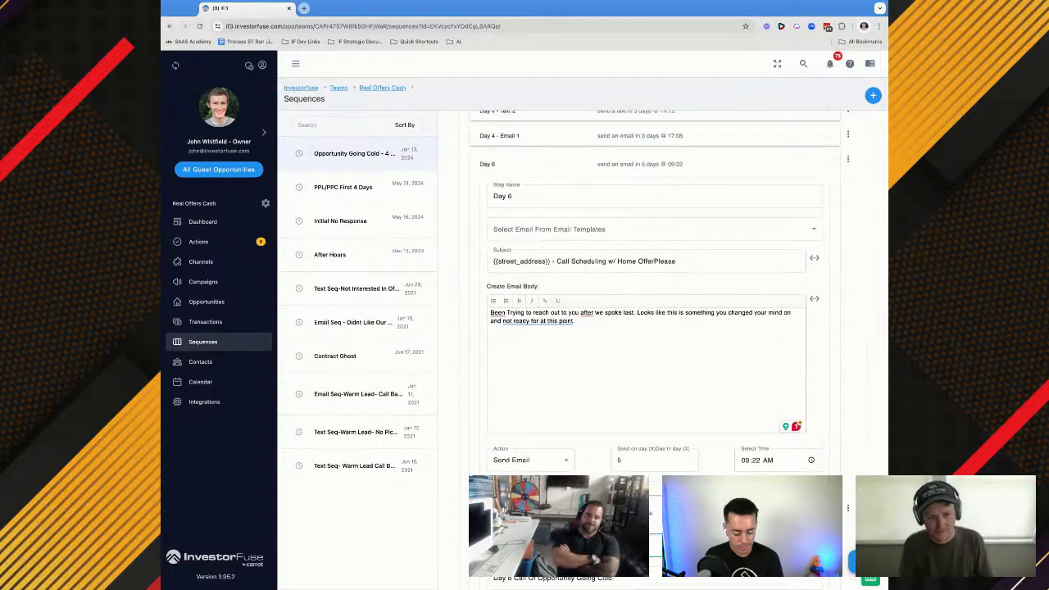
{"action": "type", "text": "CA"}
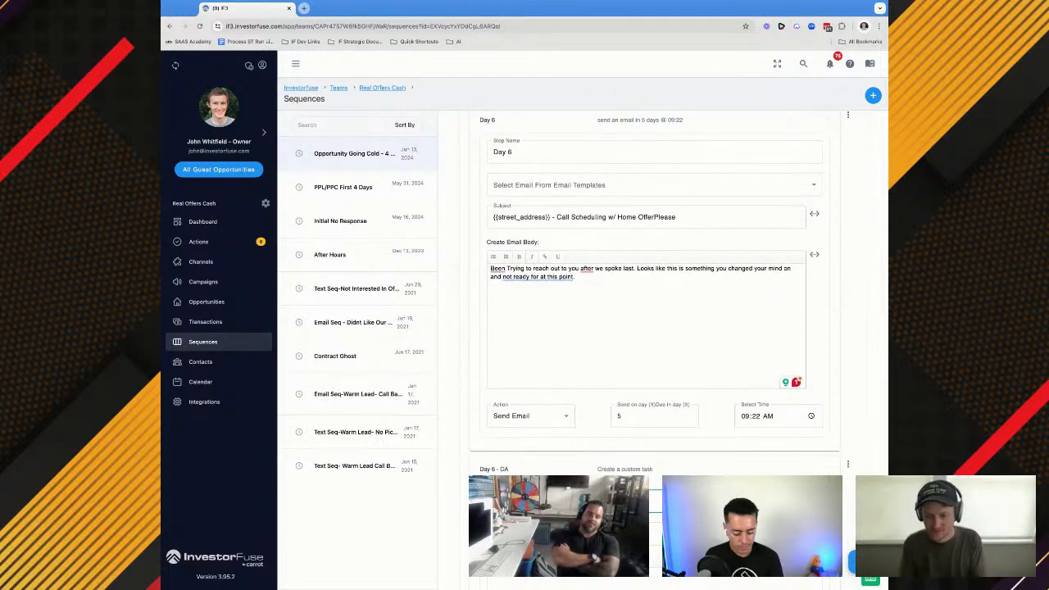
{"action": "type", "text": "ll I"}
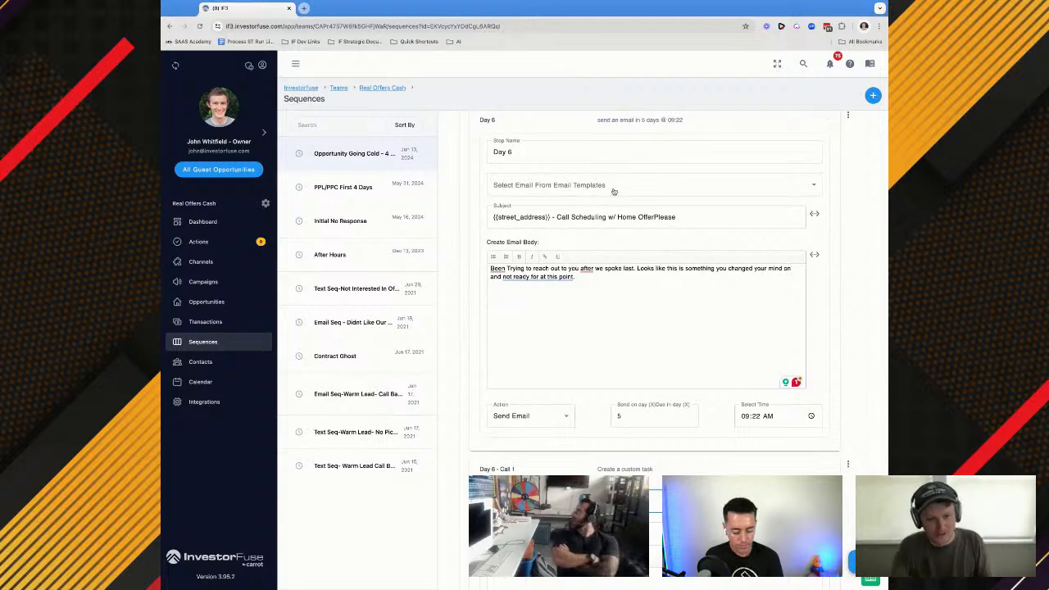
Rename the Day 6 email step as "Day 6 - Email 1"
{"action": "left_click", "coordinate": [535, 153]}
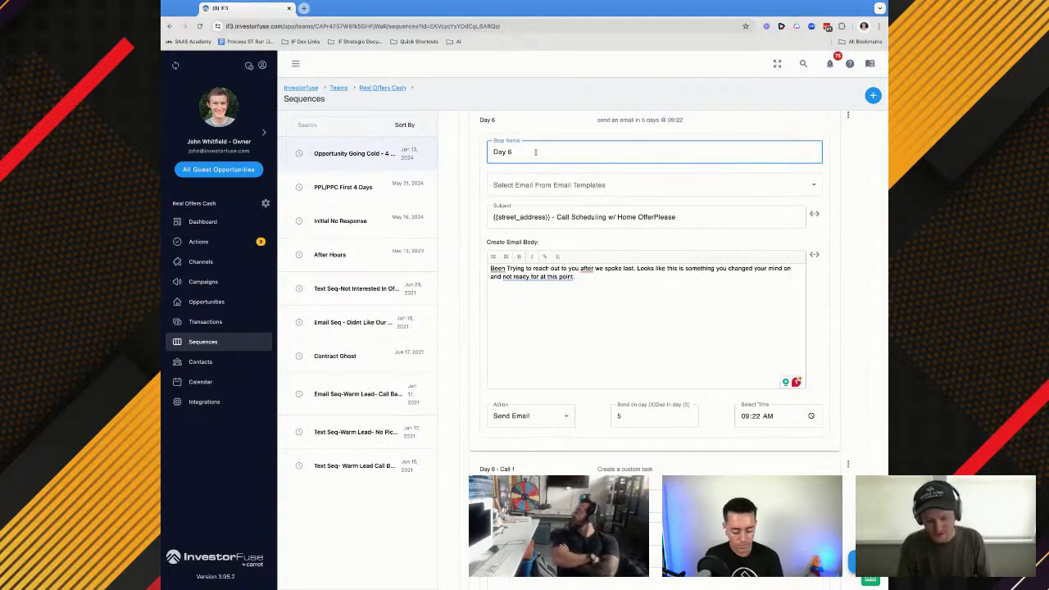
{"action": "type", "text": "Em"}
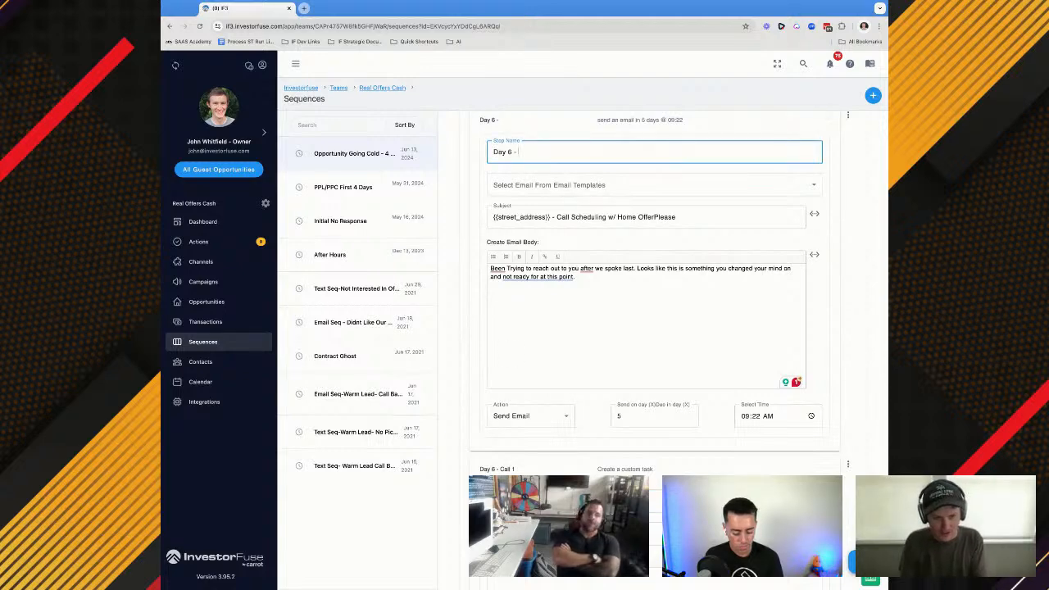
{"action": "type", "text": "ail 1"}
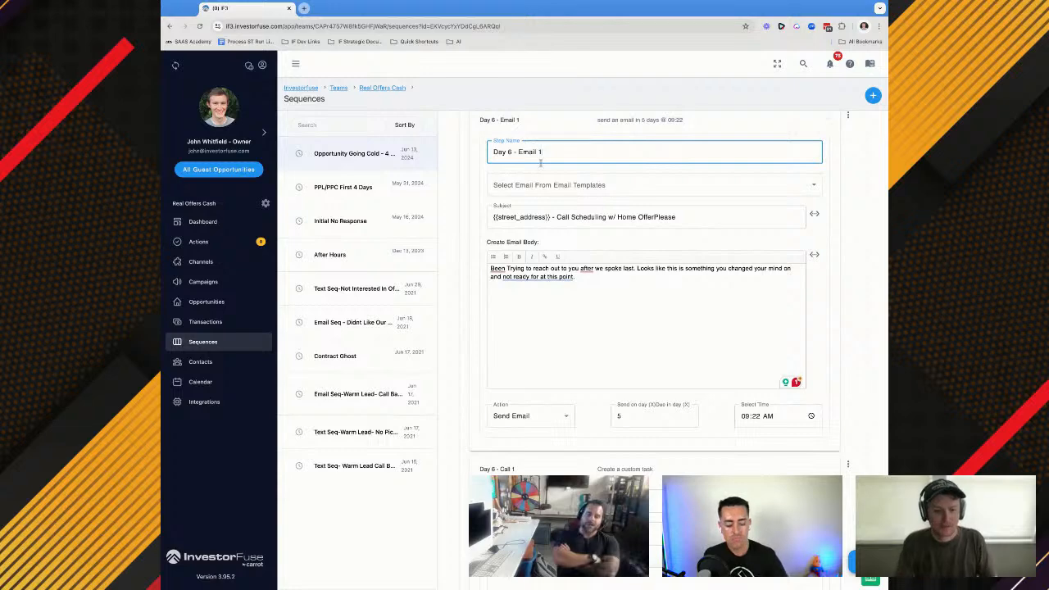
Paste the Day 6 email's body text into the task description of Day 6 - Call 1
{"action": "scroll", "coordinate": [574, 238], "scroll_direction": "down", "scroll_amount": 3}
{"action": "scroll", "coordinate": [574, 237], "scroll_direction": "down", "scroll_amount": 1}
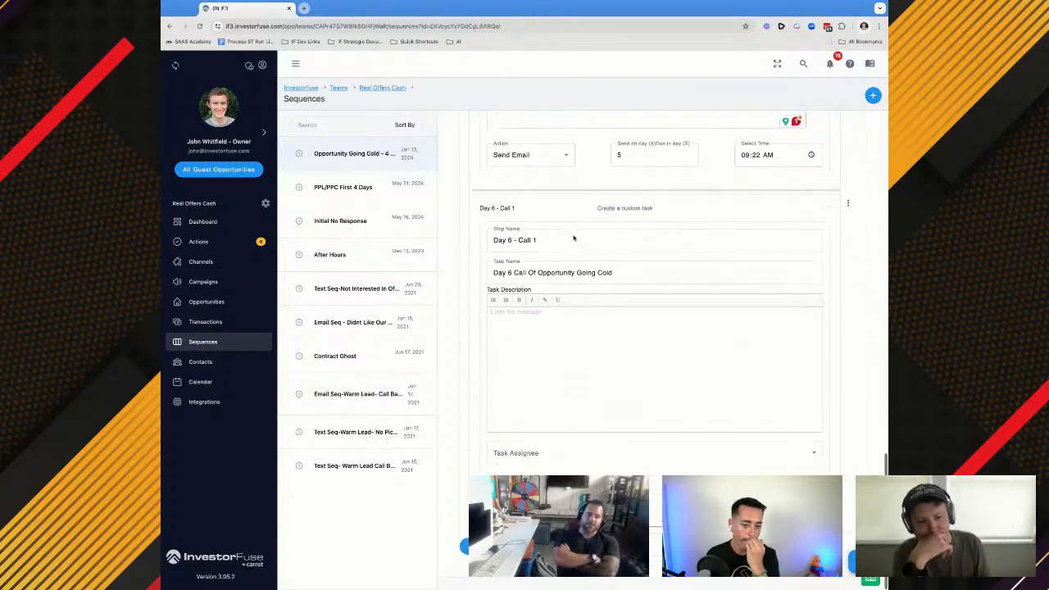
{"action": "left_click", "coordinate": [503, 360]}
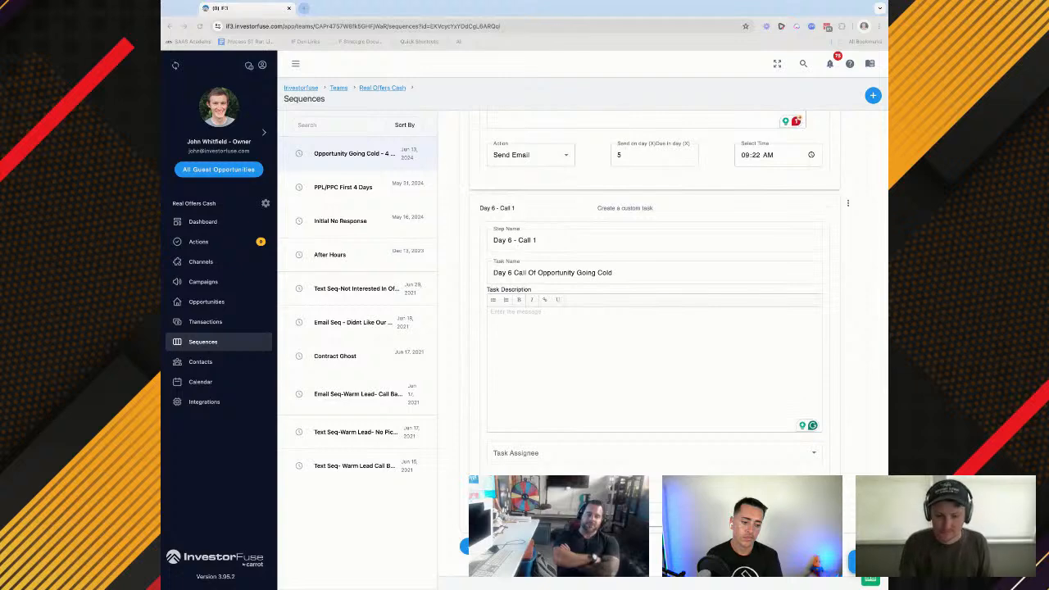
{"action": "left_click", "coordinate": [611, 367]}
{"action": "type", "text": "Been Trying to reach out to you after we spoke last. Looks like this is something you changed your mind on and not ready for at this point."}
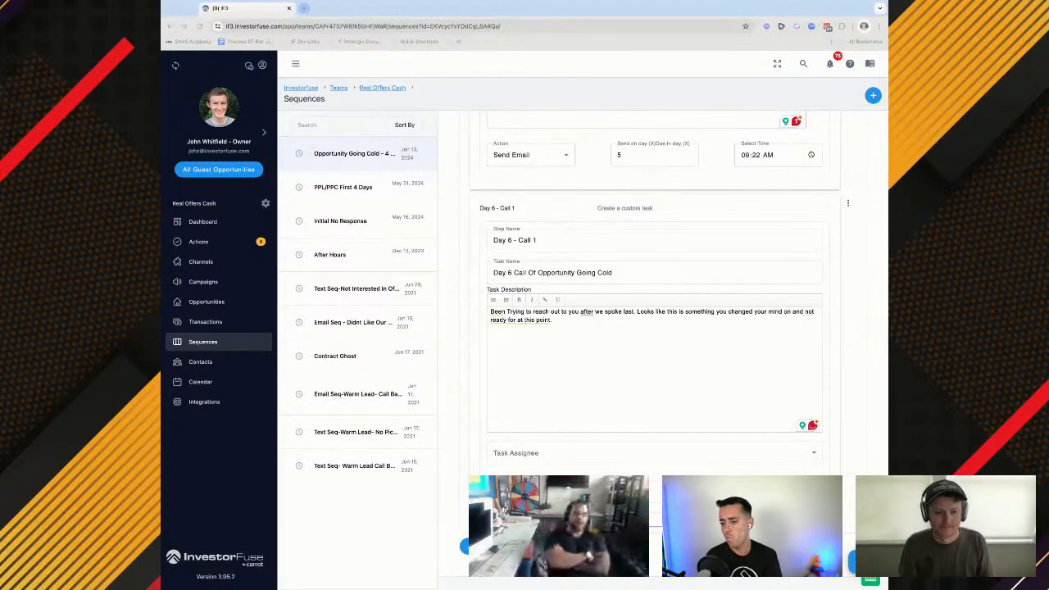
Assign the Day 6 - Call 1 task to the opportunity owner and set its due day to 5
{"action": "left_click", "coordinate": [533, 453]}
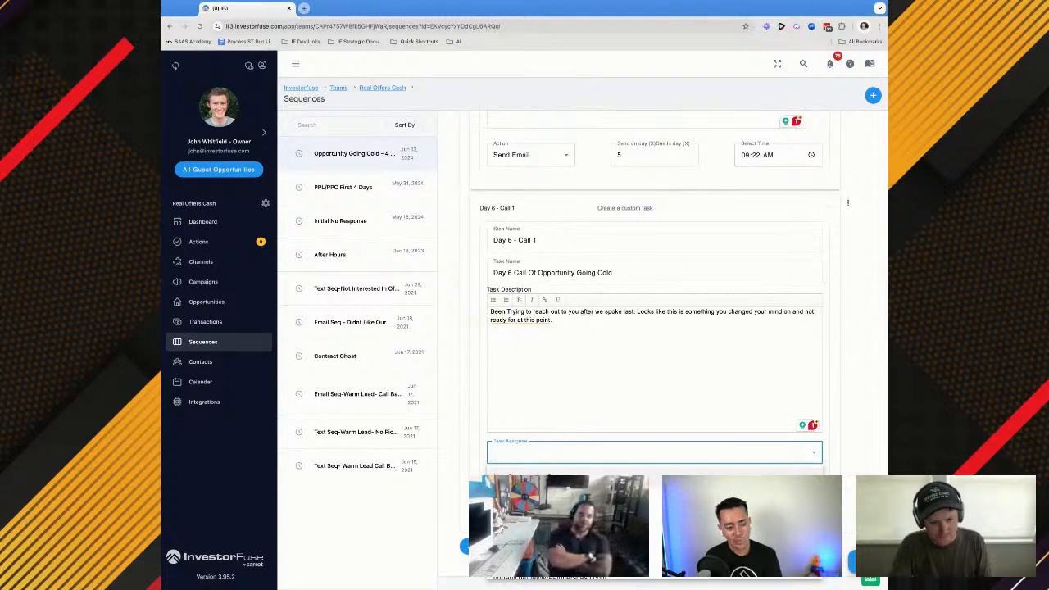
{"action": "left_click", "coordinate": [533, 481]}
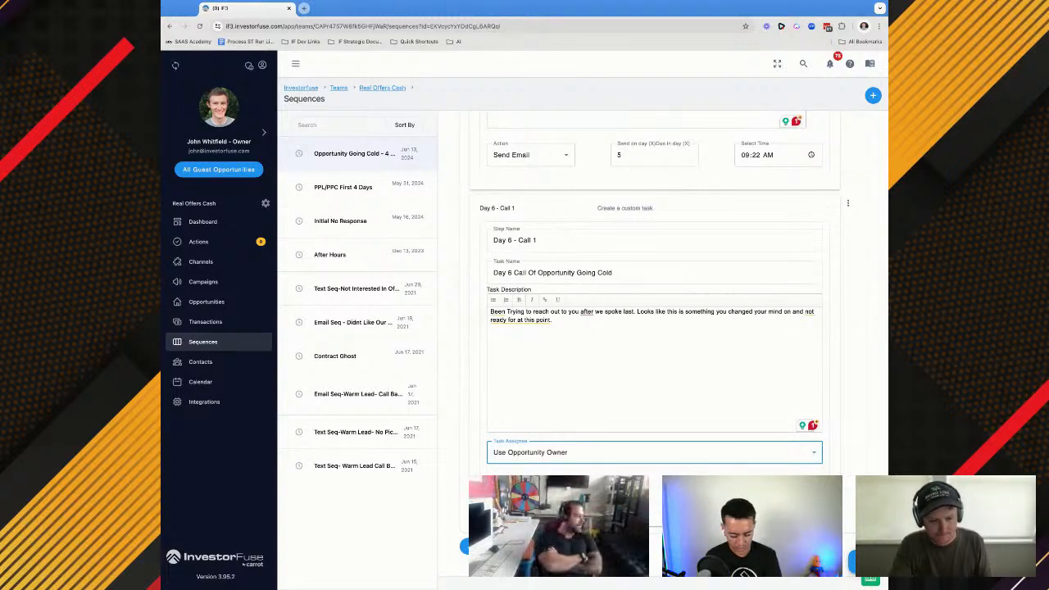
{"action": "left_click", "coordinate": [530, 484]}
{"action": "left_click", "coordinate": [530, 475]}
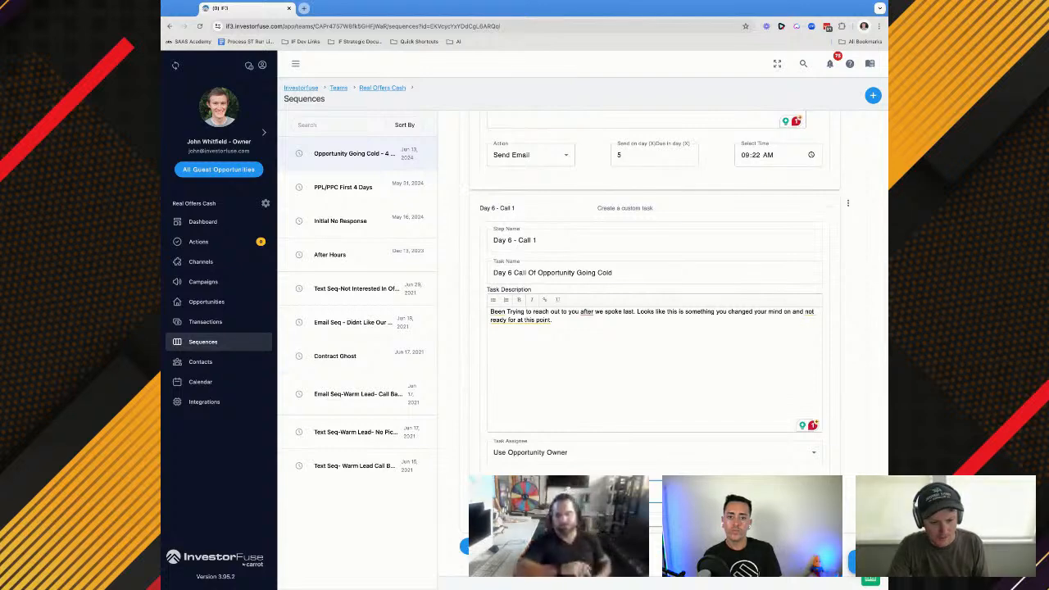
{"action": "type", "text": "5 days"}
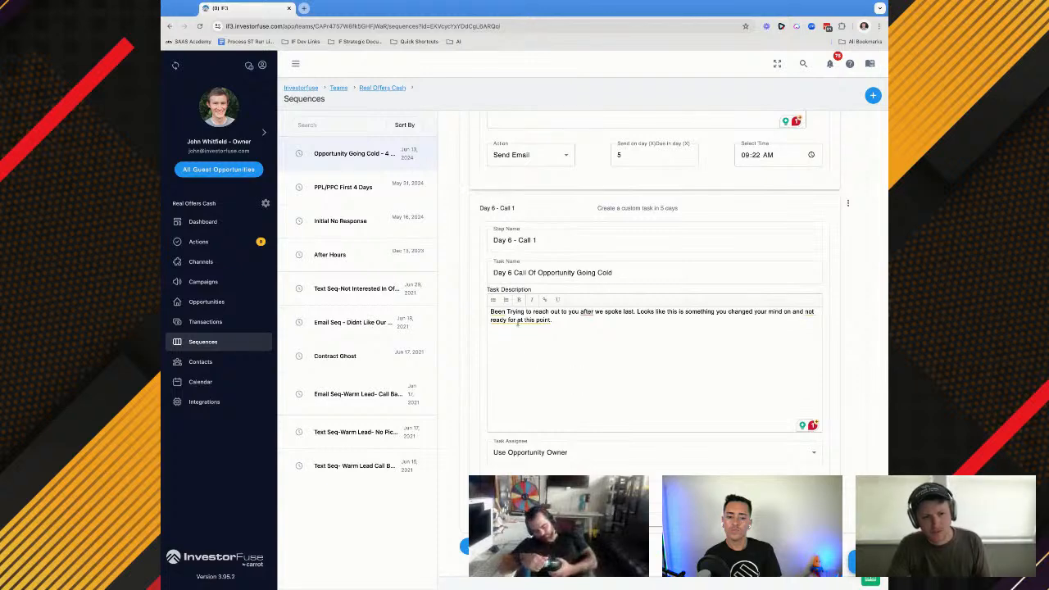
Clear the pasted text from the task description of Day 6 - Call 1
{"action": "left_click", "coordinate": [518, 325]}
{"action": "key", "text": "ctrl+a"}
{"action": "key", "text": "BackSpace"}
Set the time of the Day 6 - Call 1 task to 3:00 PM
{"action": "scroll", "coordinate": [518, 323], "scroll_direction": "up", "scroll_amount": 2}
{"action": "scroll", "coordinate": [517, 323], "scroll_direction": "down", "scroll_amount": 3}
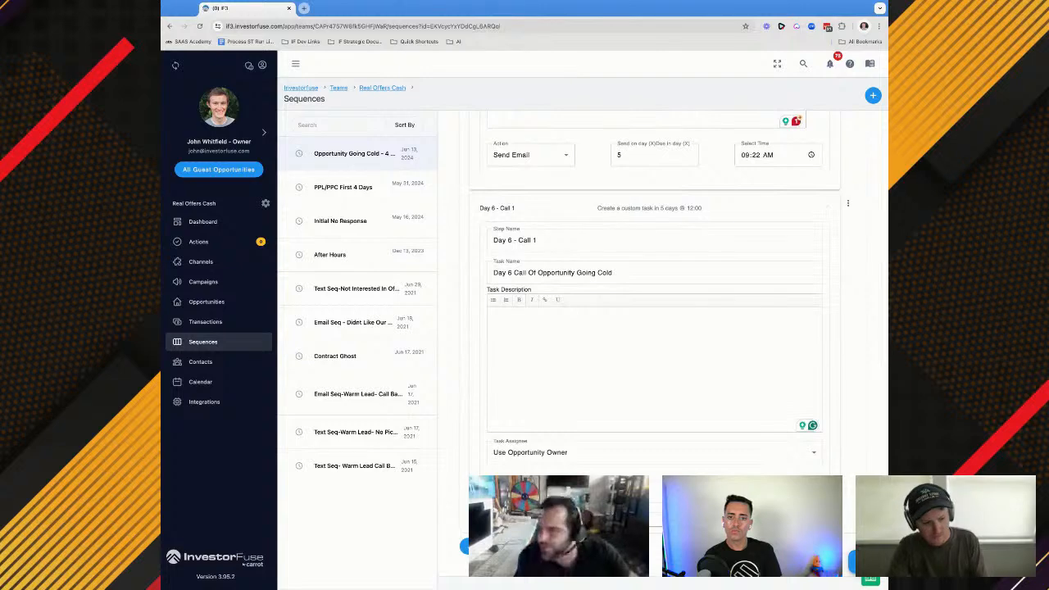
{"action": "scroll", "coordinate": [687, 424], "scroll_direction": "up", "scroll_amount": 1}
{"action": "scroll", "coordinate": [688, 424], "scroll_direction": "up", "scroll_amount": 3}
{"action": "scroll", "coordinate": [687, 425], "scroll_direction": "down", "scroll_amount": 4}
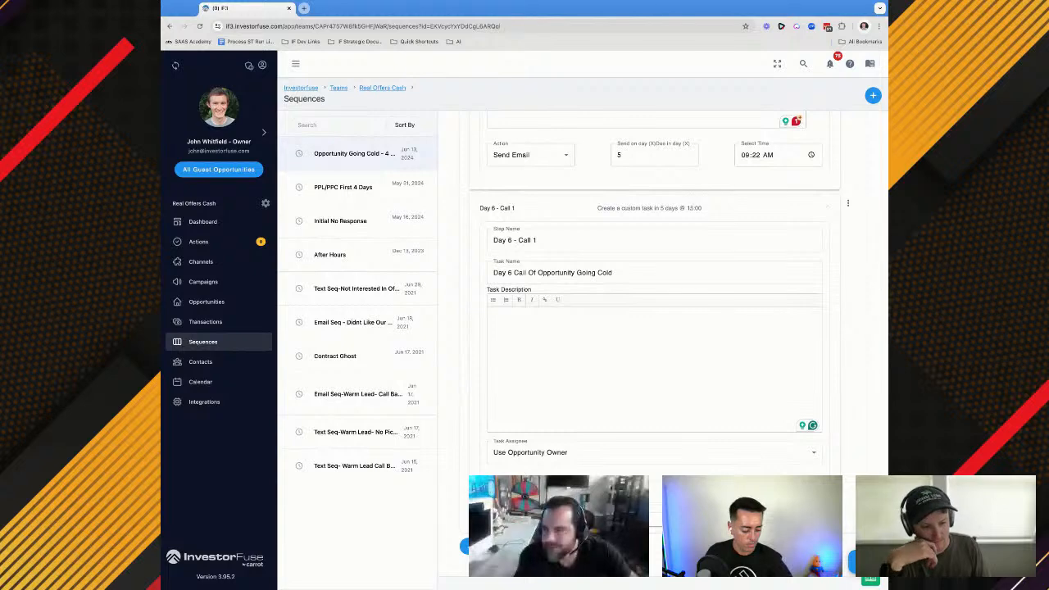
Add another step below Day 6 - Call 1, named "Day 6 - Text 1", with the action that sends a text
{"action": "left_click", "coordinate": [467, 546]}
{"action": "left_click", "coordinate": [518, 453]}
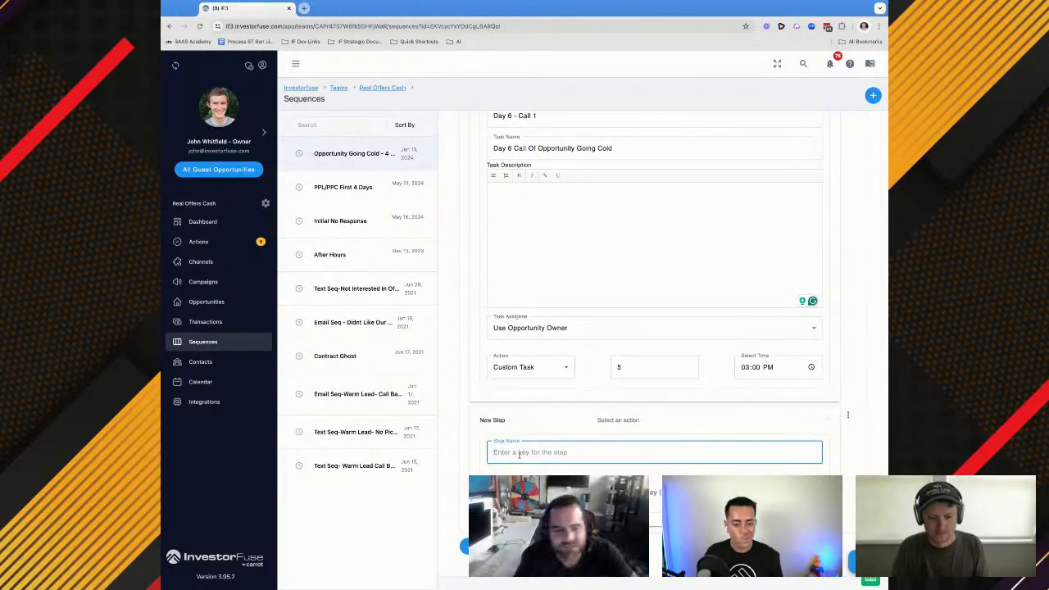
{"action": "type", "text": "Day 6 - Text 1"}
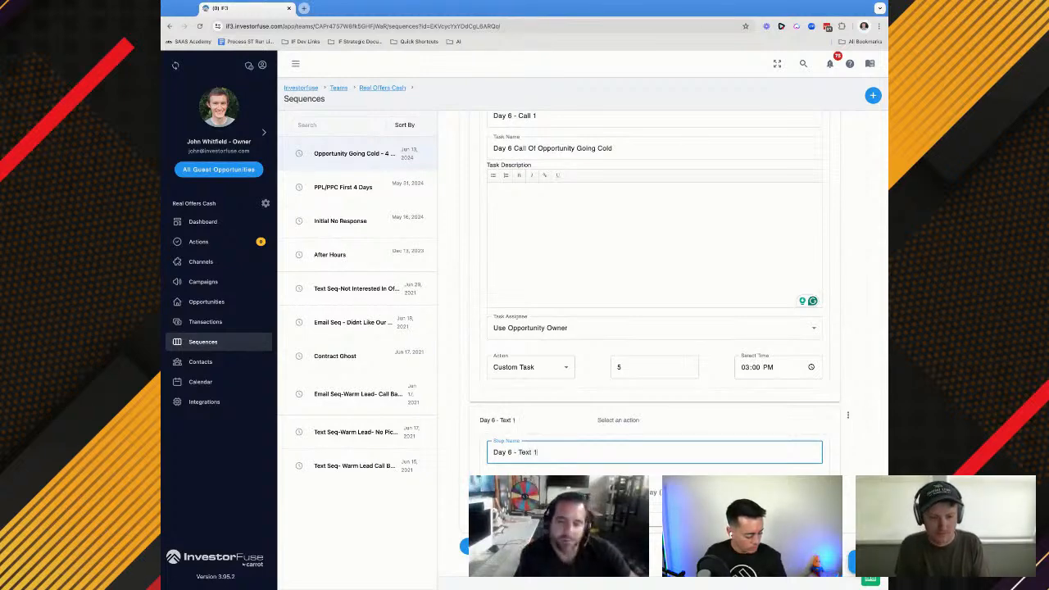
{"action": "left_click", "coordinate": [525, 492]}
{"action": "left_click", "coordinate": [508, 421]}
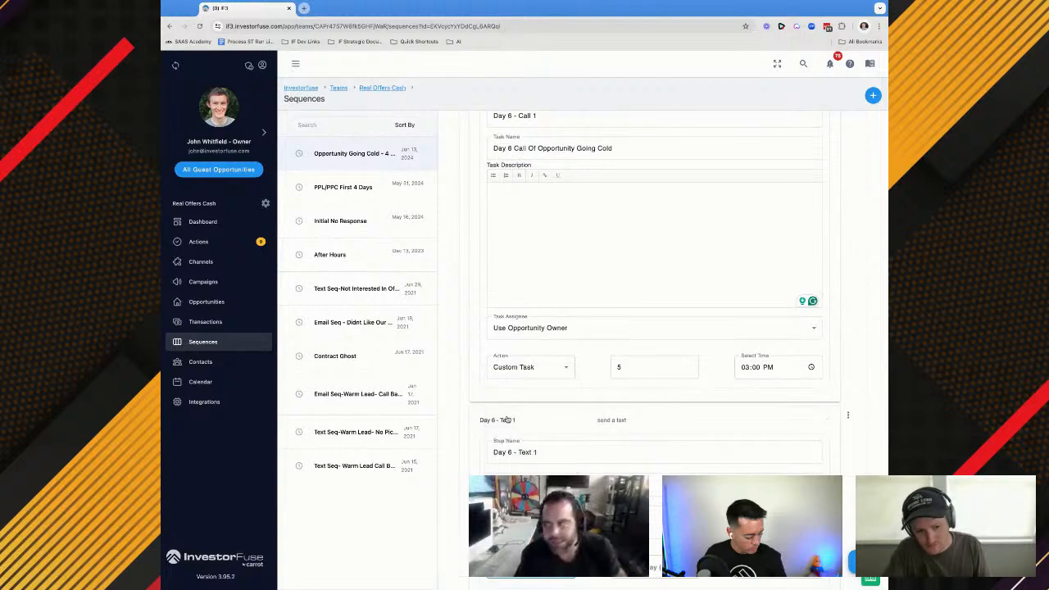
{"action": "scroll", "coordinate": [655, 353], "scroll_direction": "down", "scroll_amount": 2}
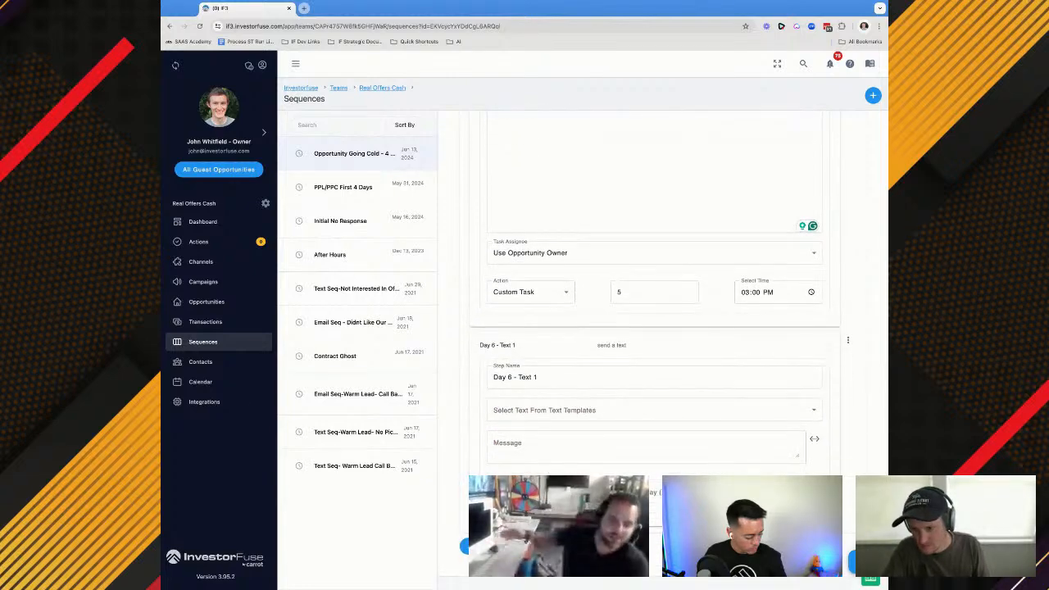
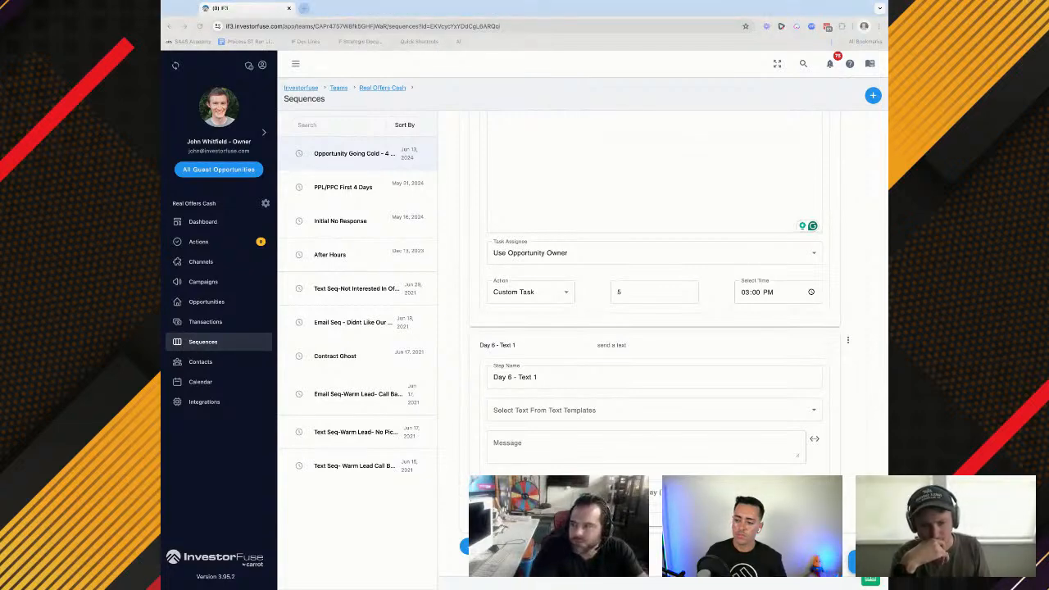
Enter the Day 6 - Text 1 message "Tried to Call today, to see where you were at on {{street_address}}. Any thoughts?"
{"action": "left_click", "coordinate": [288, 459]}
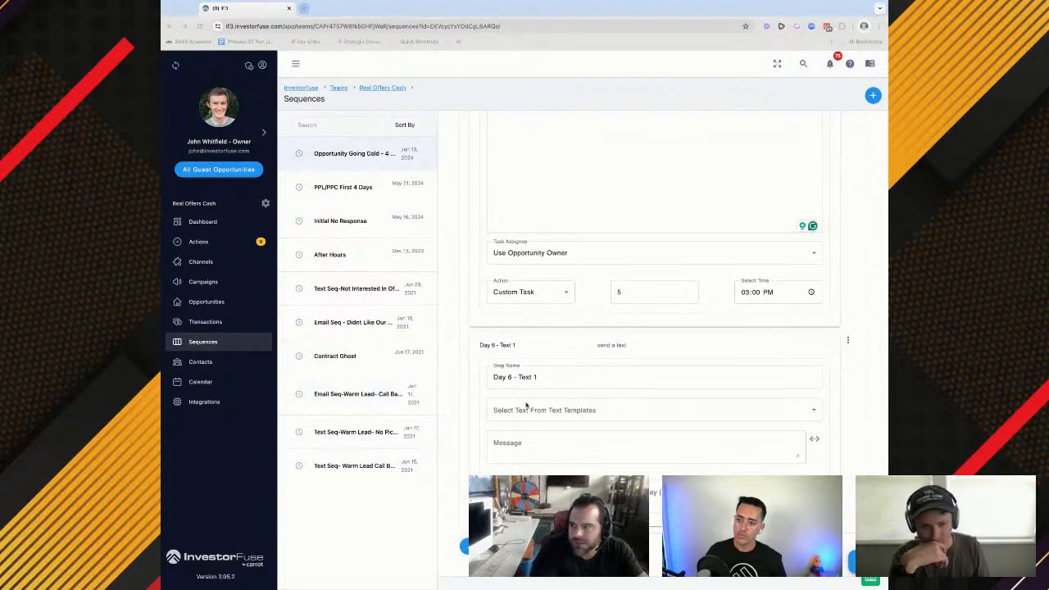
{"action": "left_click", "coordinate": [514, 443]}
{"action": "left_click", "coordinate": [514, 448]}
{"action": "type", "text": "o  Tried to Call today, to see where you were at on {{street_address}}. Any thoughts?"}
{"action": "left_click", "coordinate": [501, 442]}
{"action": "key", "text": "BackSpace"}
{"action": "key", "text": "BackSpace"}
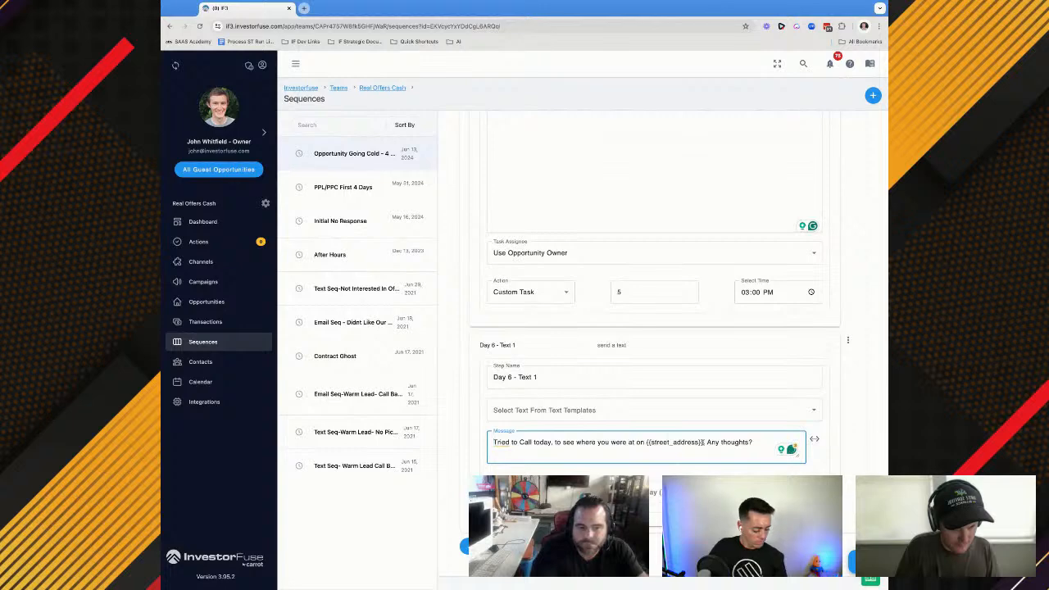
Replace the {{street_address}} placeholder in the Day 6 - Text 1 message with the Opportunity Address merge field {{address}}, placed after "at on"
{"action": "left_click_drag", "start_coordinate": [704, 443], "coordinate": [646, 442]}
{"action": "key", "text": "BackSpace"}
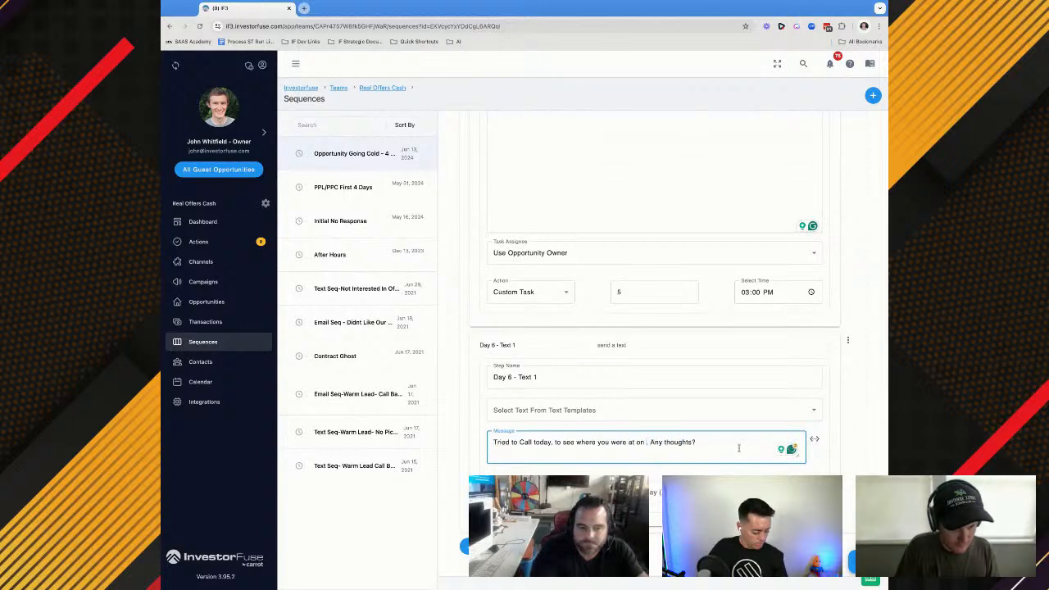
{"action": "left_click", "coordinate": [813, 438]}
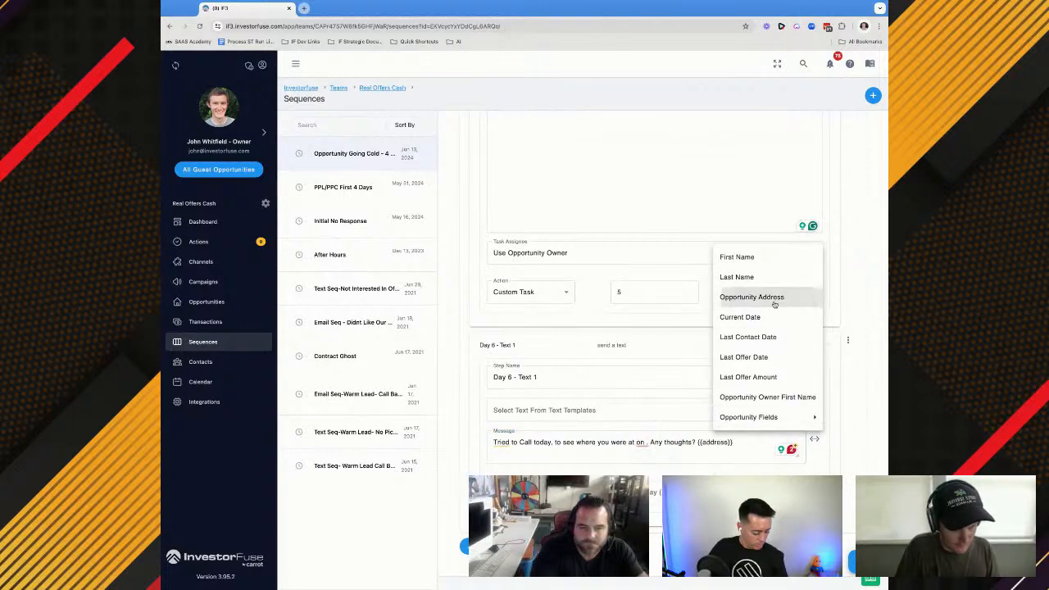
{"action": "left_click", "coordinate": [749, 298]}
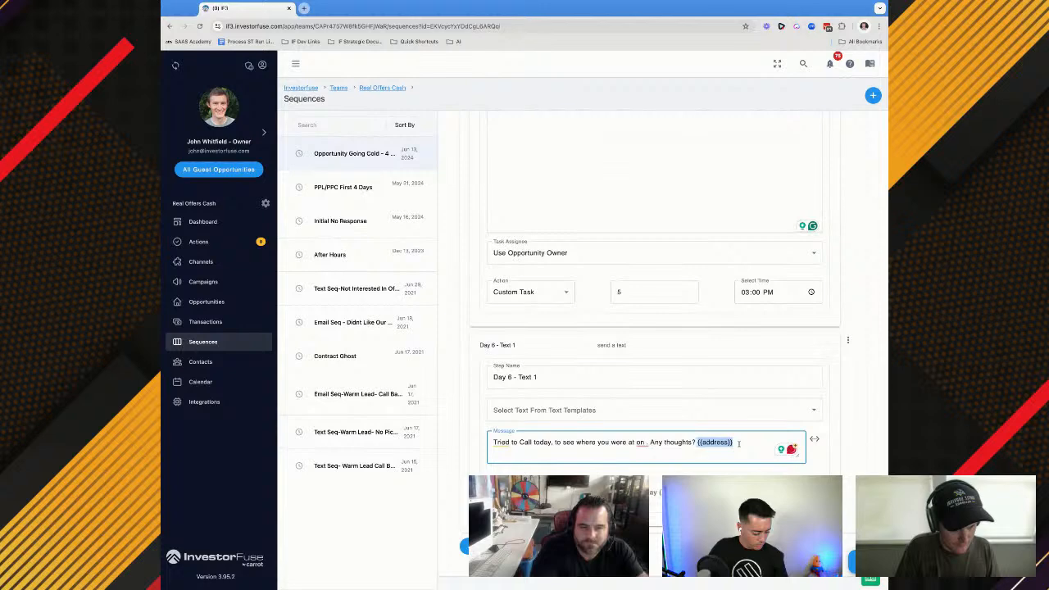
{"action": "key", "text": "BackSpace"}
{"action": "left_click", "coordinate": [646, 442]}
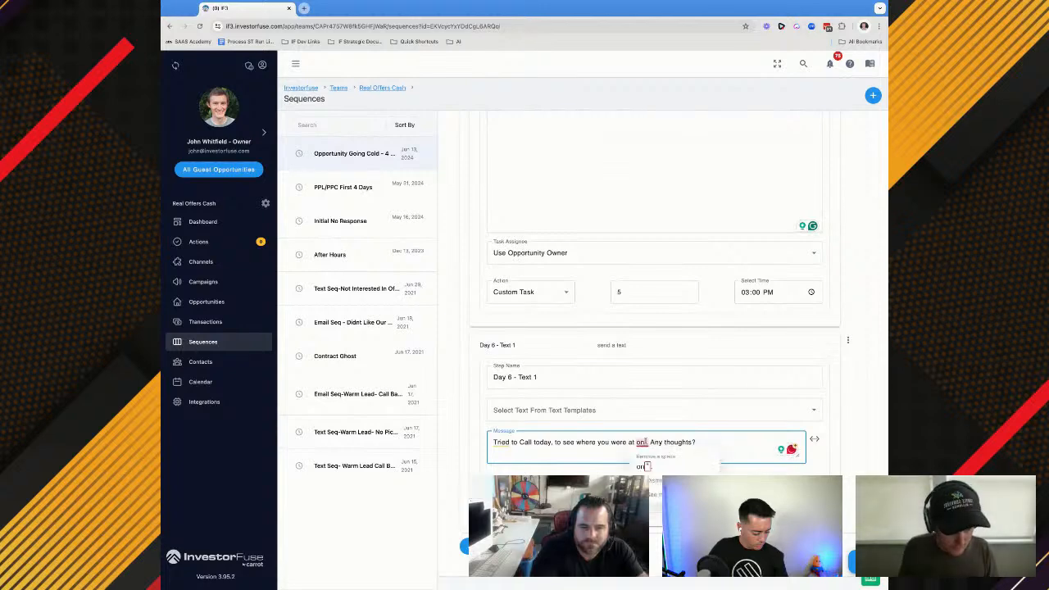
{"action": "type", "text": "{{address}}"}
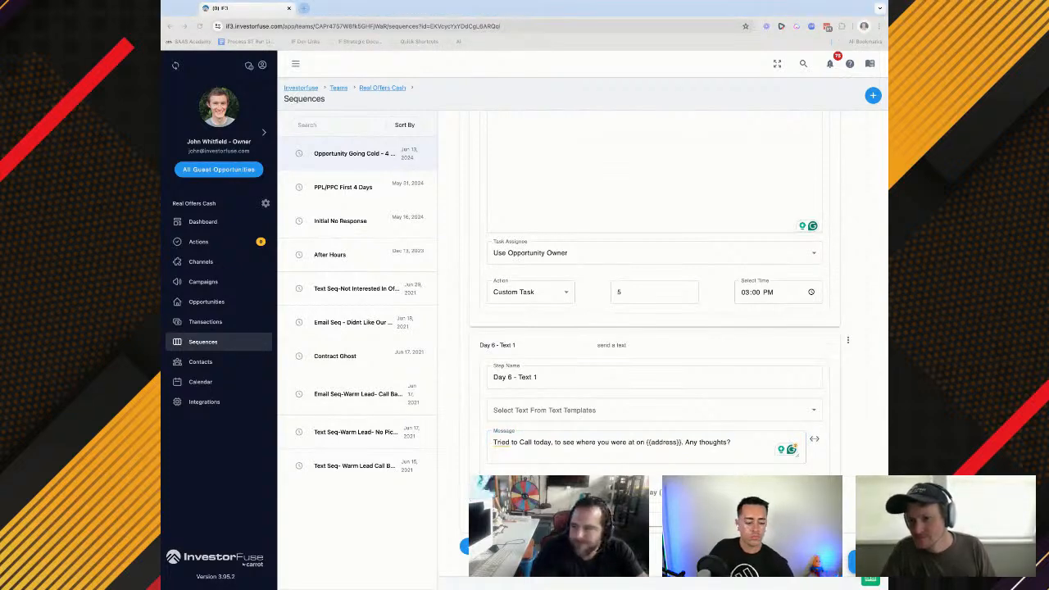
Keep Send Text as the action of Day 6 - Text 1 and schedule it for 5 days at 17:11
{"action": "left_click", "coordinate": [703, 461]}
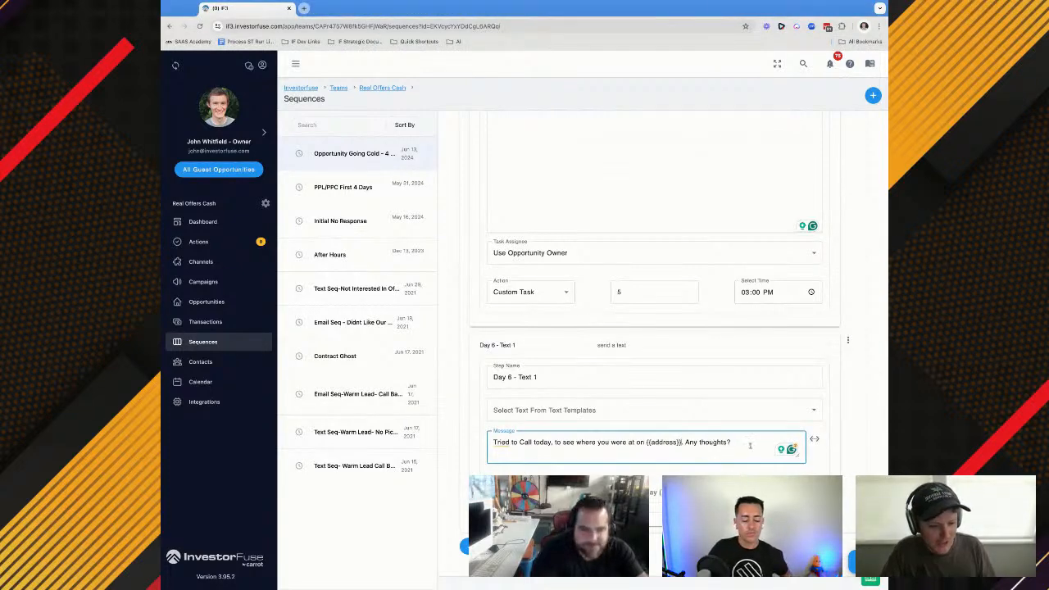
{"action": "left_click", "coordinate": [526, 493]}
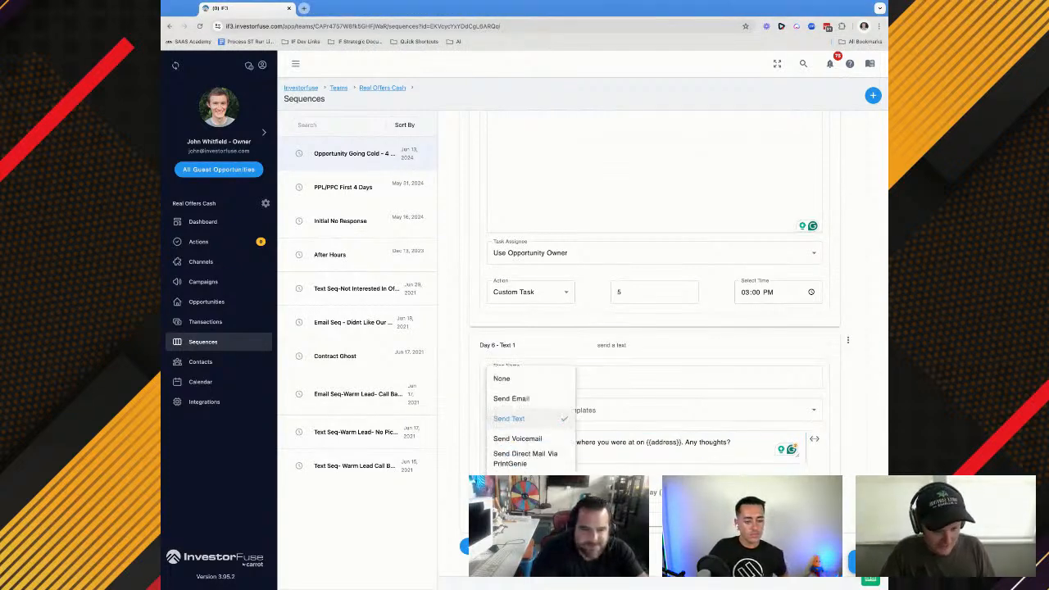
{"action": "left_click", "coordinate": [519, 422]}
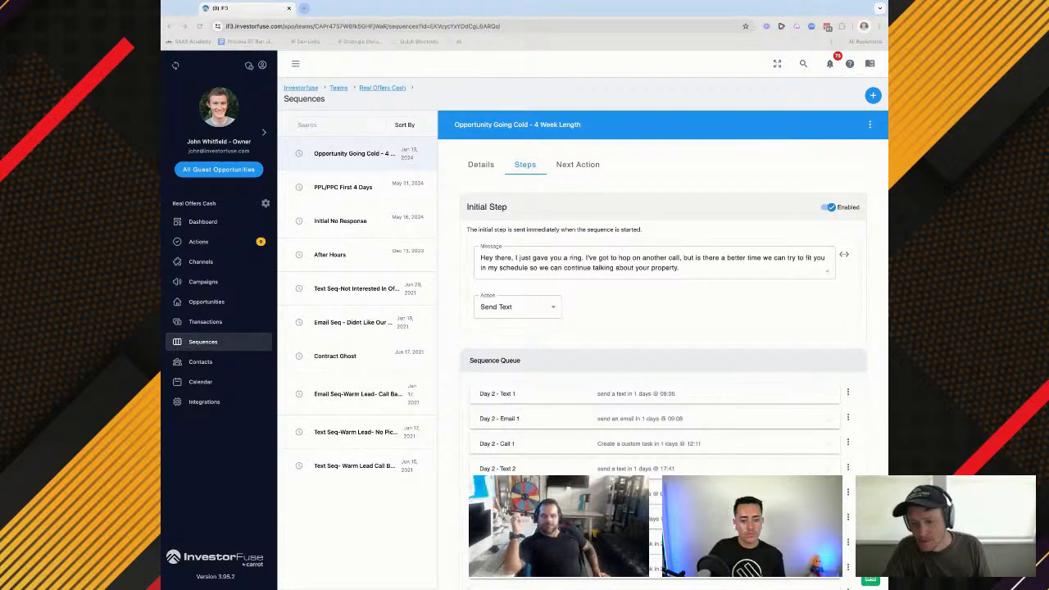
Name the new step after Day 6 - Text 1 "Day 8 - Call 1" and set its action to Custom Task
{"action": "scroll", "coordinate": [662, 328], "scroll_direction": "down", "scroll_amount": 3}
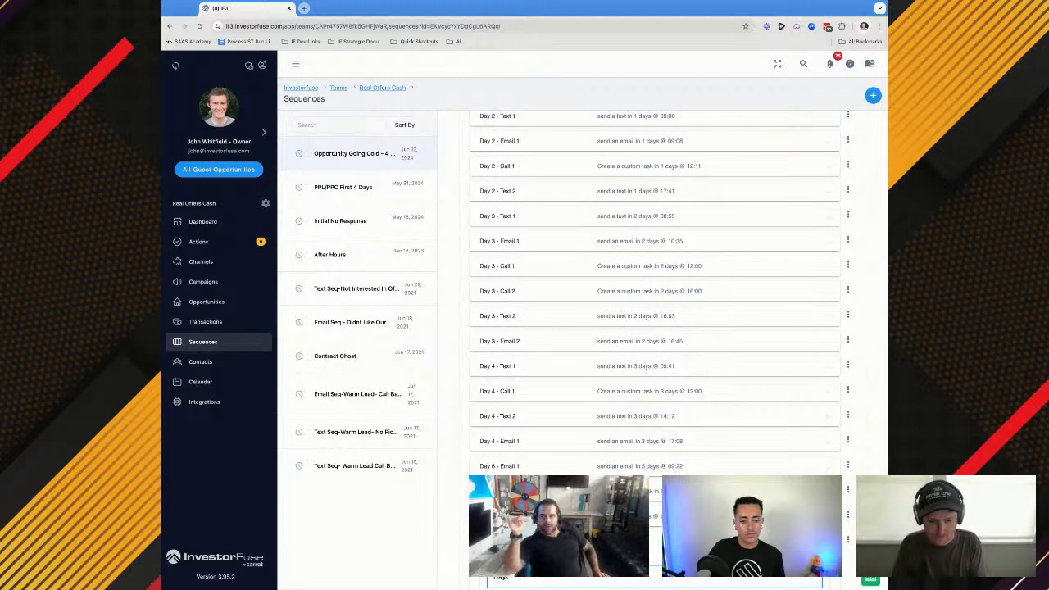
{"action": "type", "text": "Day 6 - Call Task"}
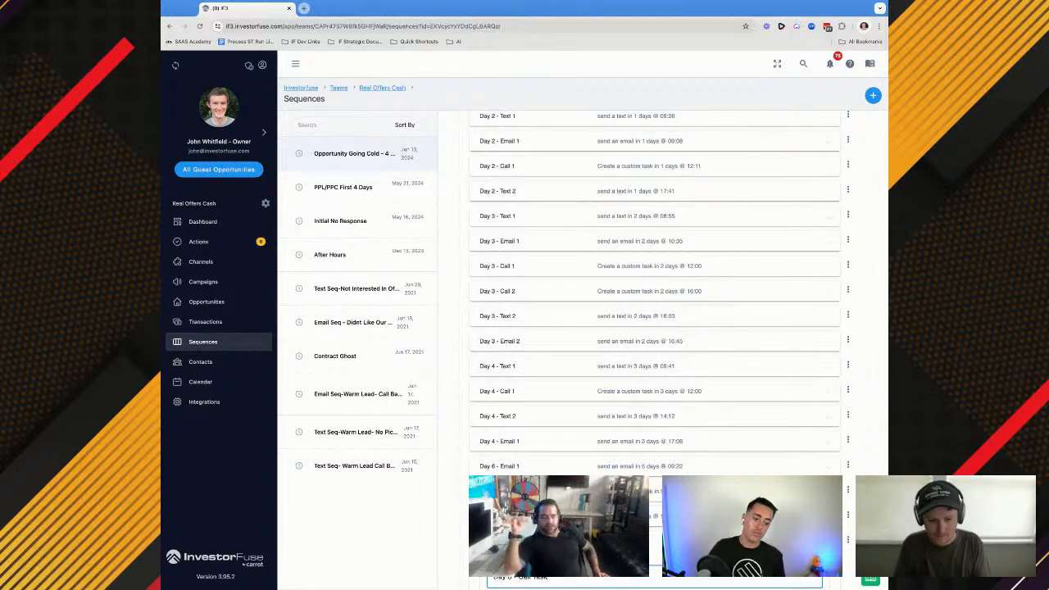
{"action": "key", "text": "Return"}
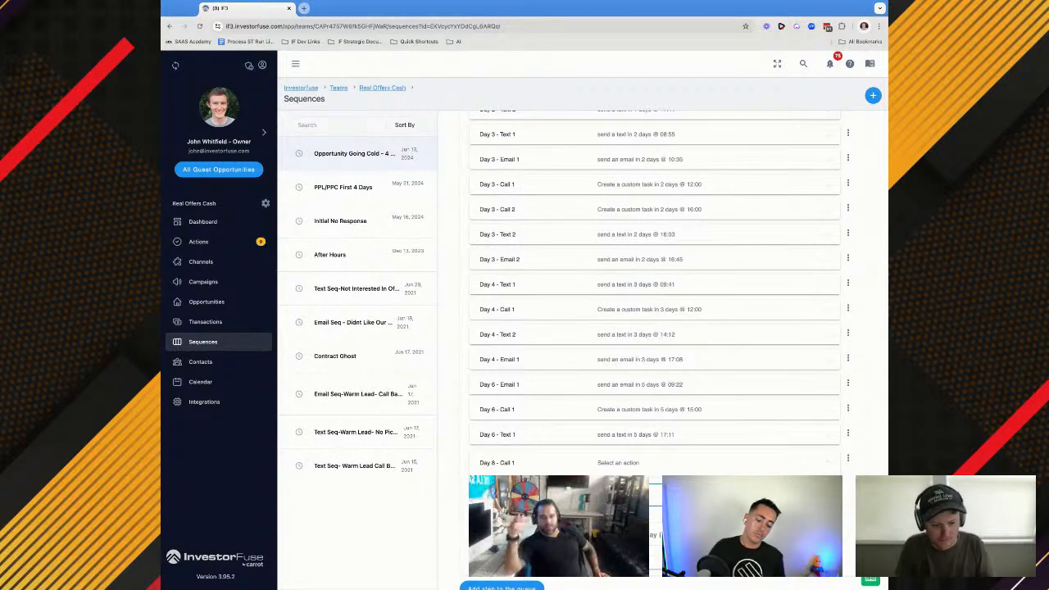
{"action": "left_click", "coordinate": [533, 534]}
{"action": "scroll", "coordinate": [536, 473], "scroll_direction": "down", "scroll_amount": 1}
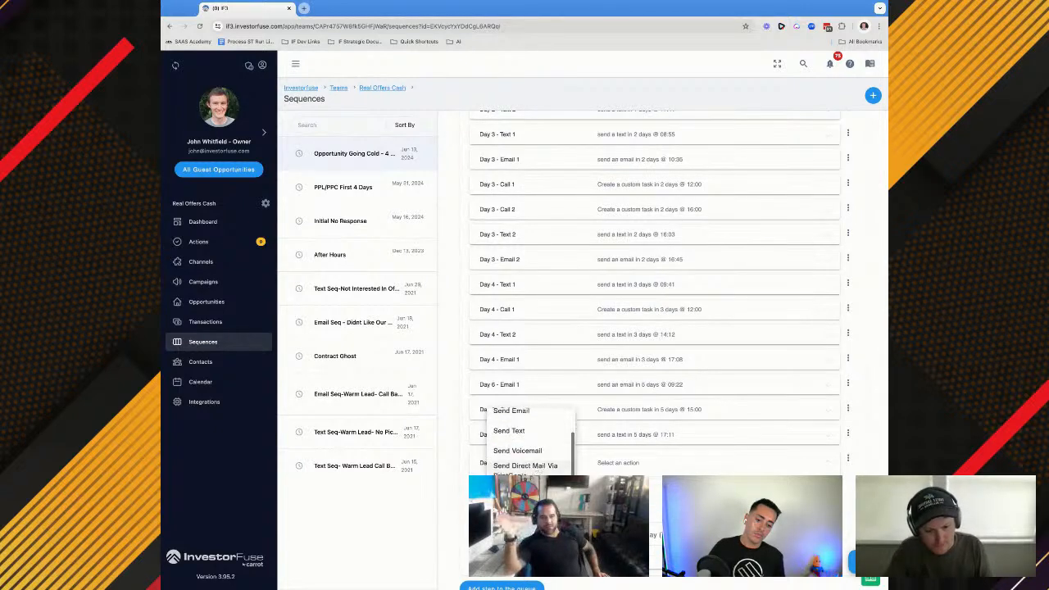
{"action": "left_click", "coordinate": [534, 500]}
{"action": "scroll", "coordinate": [534, 500], "scroll_direction": "down", "scroll_amount": 1}
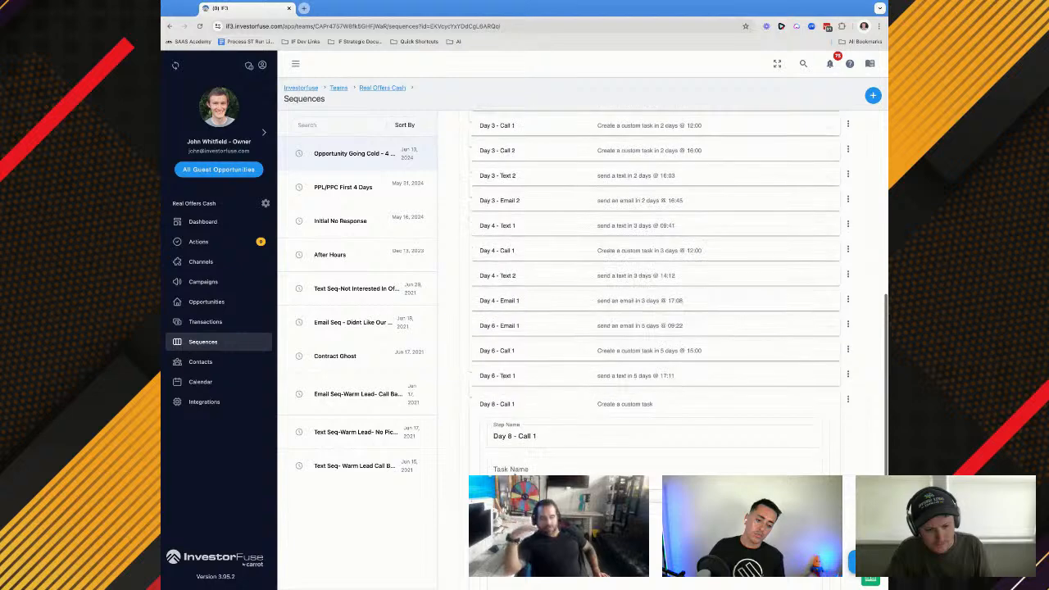
Fill in Day 8 - Call 1 with task name "Day 8 Call Of Opportunity Going Cold", the opportunity owner as assignee, and 7 days at 12:00 PM
{"action": "left_click", "coordinate": [524, 353]}
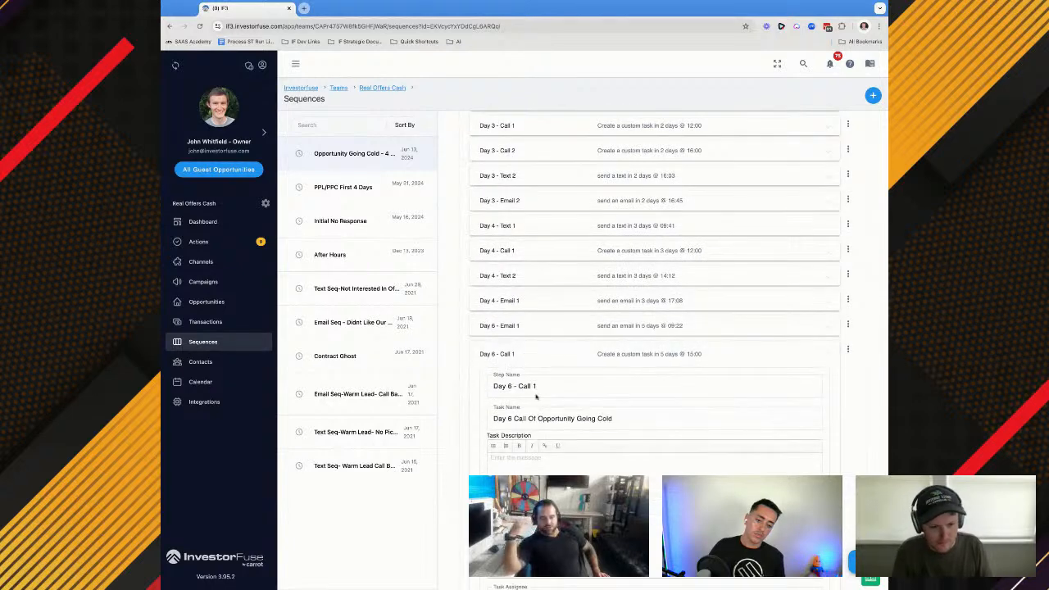
{"action": "triple_click", "coordinate": [534, 418]}
{"action": "scroll", "coordinate": [533, 419], "scroll_direction": "down", "scroll_amount": 4}
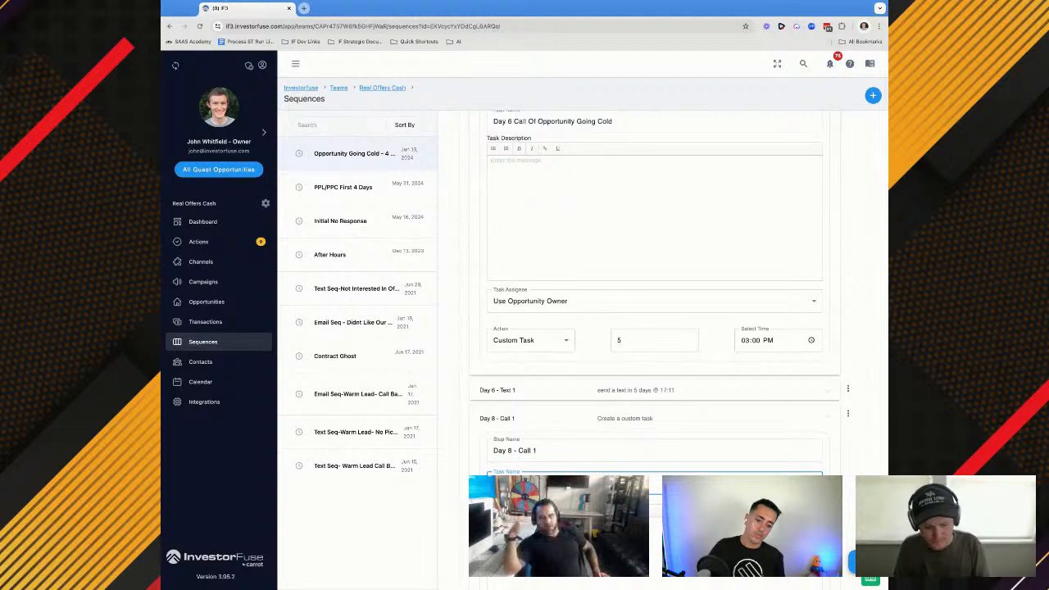
{"action": "scroll", "coordinate": [517, 492], "scroll_direction": "down", "scroll_amount": 2}
{"action": "left_click", "coordinate": [518, 521]}
{"action": "left_click", "coordinate": [517, 416]}
{"action": "scroll", "coordinate": [657, 491], "scroll_direction": "down", "scroll_amount": 1}
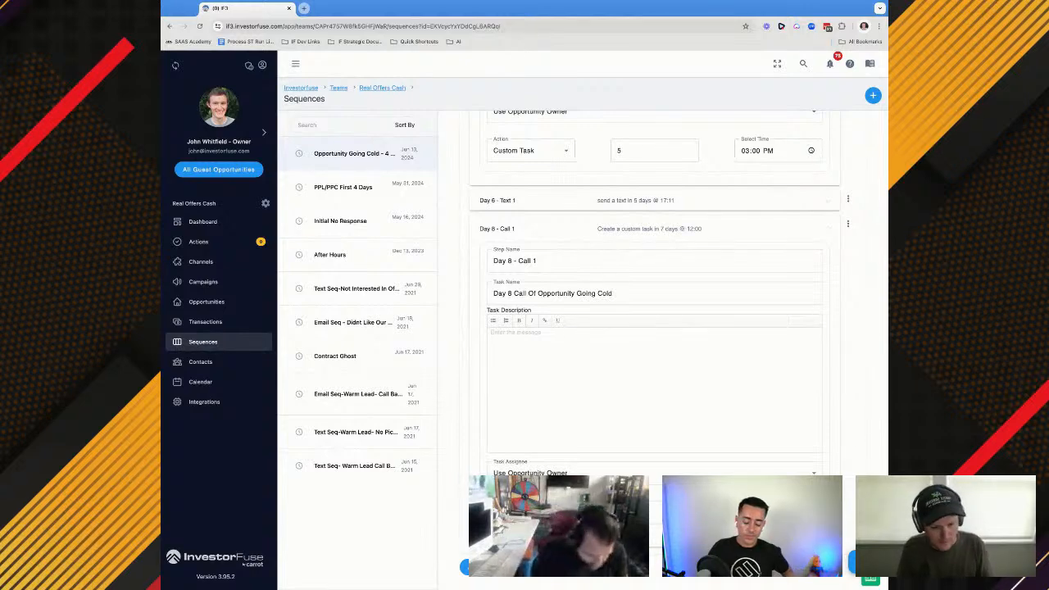
{"action": "scroll", "coordinate": [653, 328], "scroll_direction": "down", "scroll_amount": 1}
{"action": "left_click", "coordinate": [654, 516]}
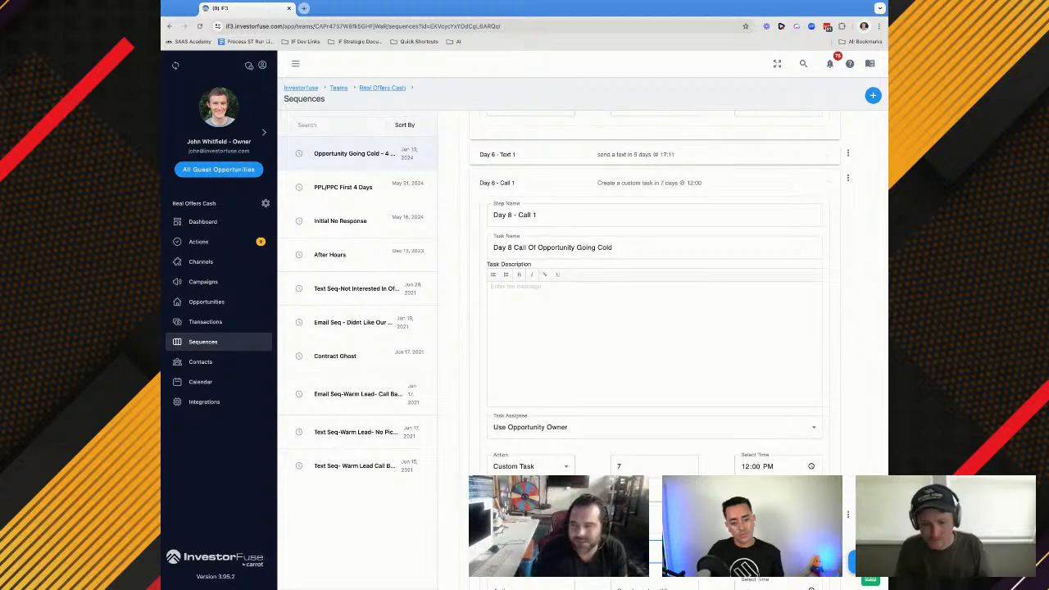
Add a step named "Day 8 - Task 1" below Day 8 - Call 1 with the Send Text action
{"action": "scroll", "coordinate": [654, 328], "scroll_direction": "down", "scroll_amount": 2}
{"action": "left_click", "coordinate": [516, 366]}
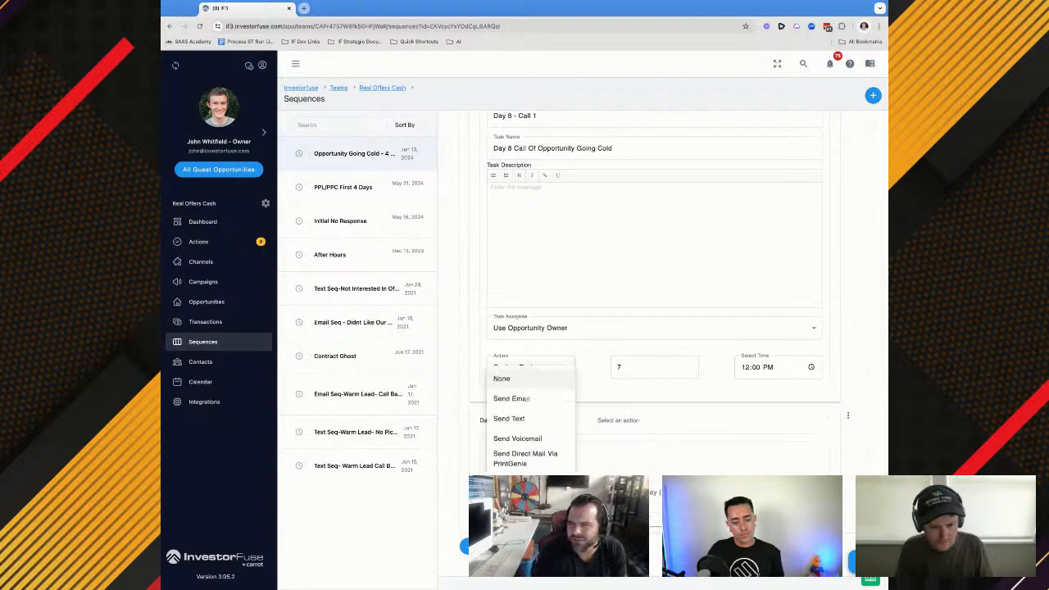
{"action": "left_click", "coordinate": [508, 419]}
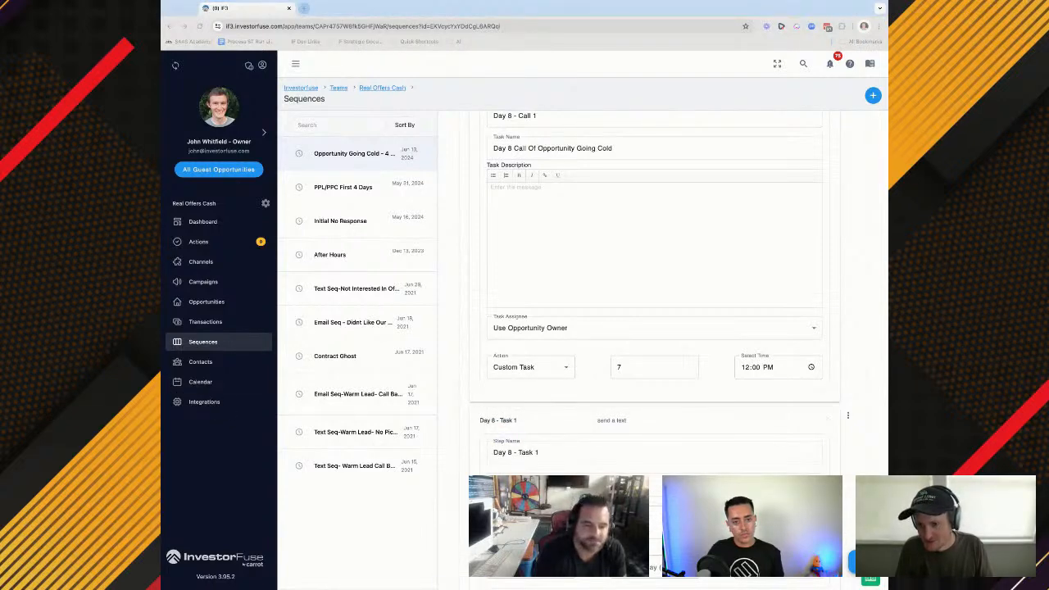
Enter the Day 8 - Task 1 message starting "Have not heard back from you , was there something I did to make you change your mind on"
{"action": "scroll", "coordinate": [654, 327], "scroll_direction": "down", "scroll_amount": 1}
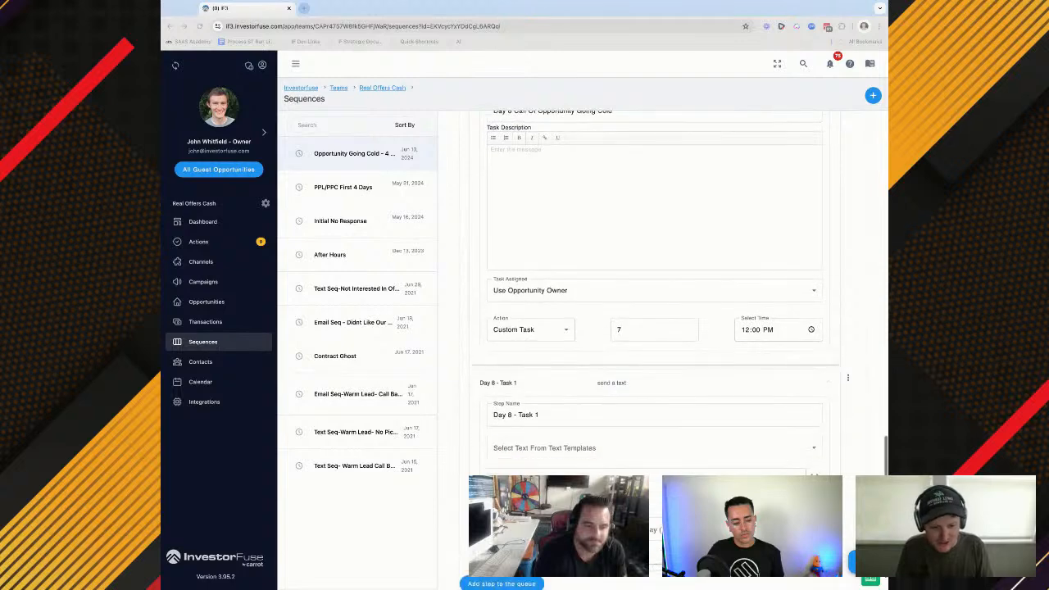
{"action": "left_click", "coordinate": [646, 485]}
{"action": "left_click", "coordinate": [646, 485]}
{"action": "key", "text": "BackSpace"}
{"action": "key", "text": "BackSpace"}
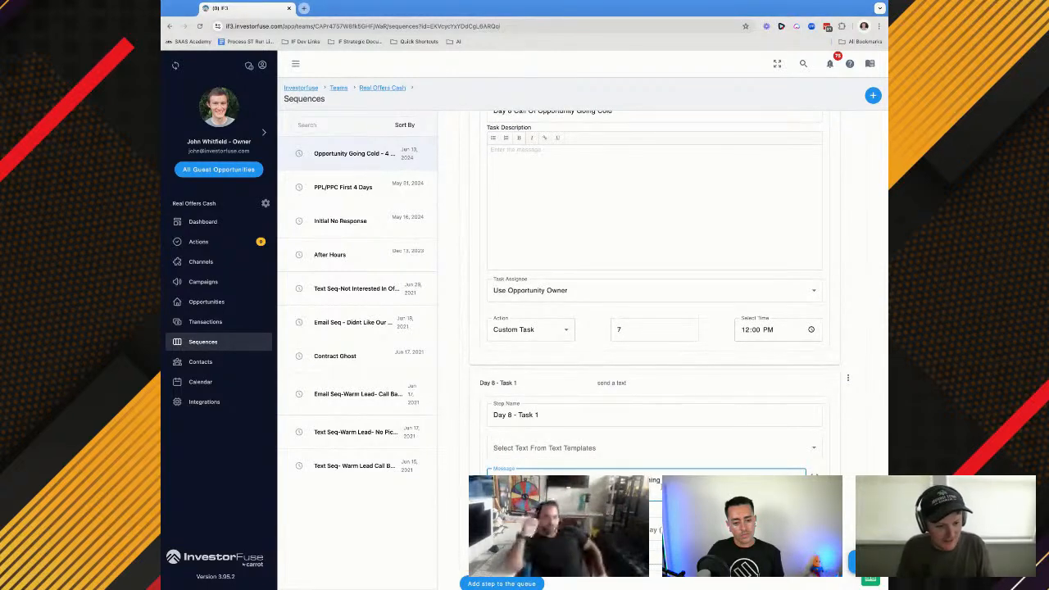
Insert the Opportunity Address field after "change your mind on" and schedule the Day 8 - Task 1 text for 7 days at 14:27
{"action": "left_click", "coordinate": [814, 474]}
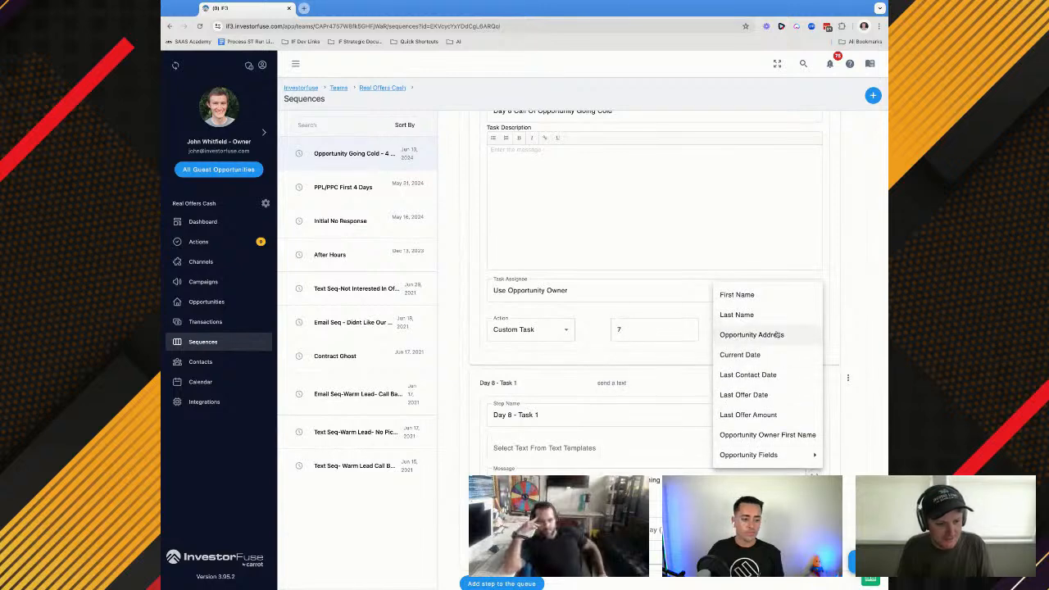
{"action": "left_click", "coordinate": [751, 338]}
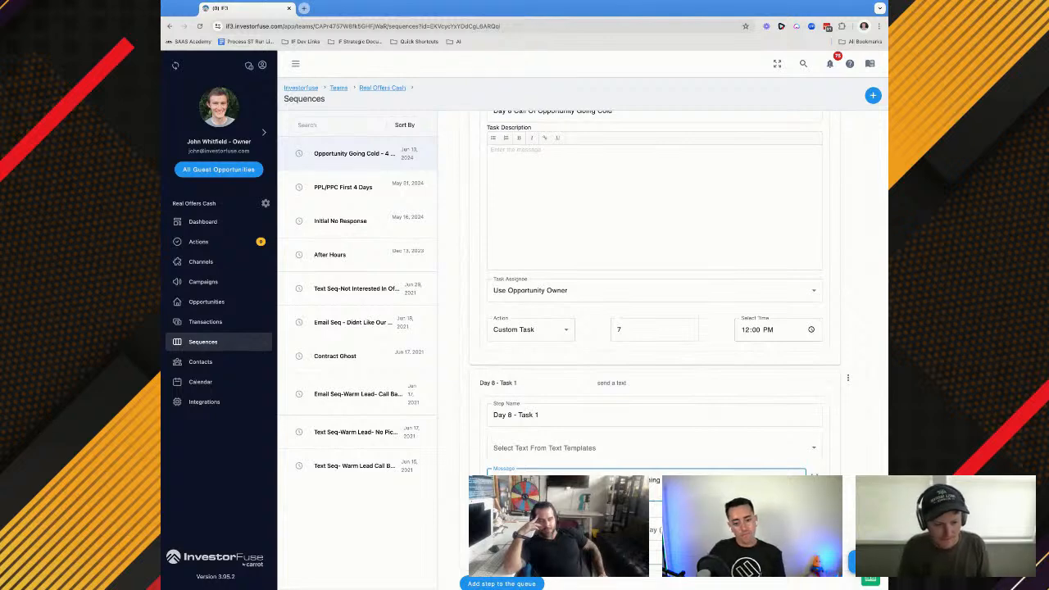
{"action": "scroll", "coordinate": [655, 328], "scroll_direction": "down", "scroll_amount": 1}
{"action": "scroll", "coordinate": [655, 328], "scroll_direction": "down", "scroll_amount": 1}
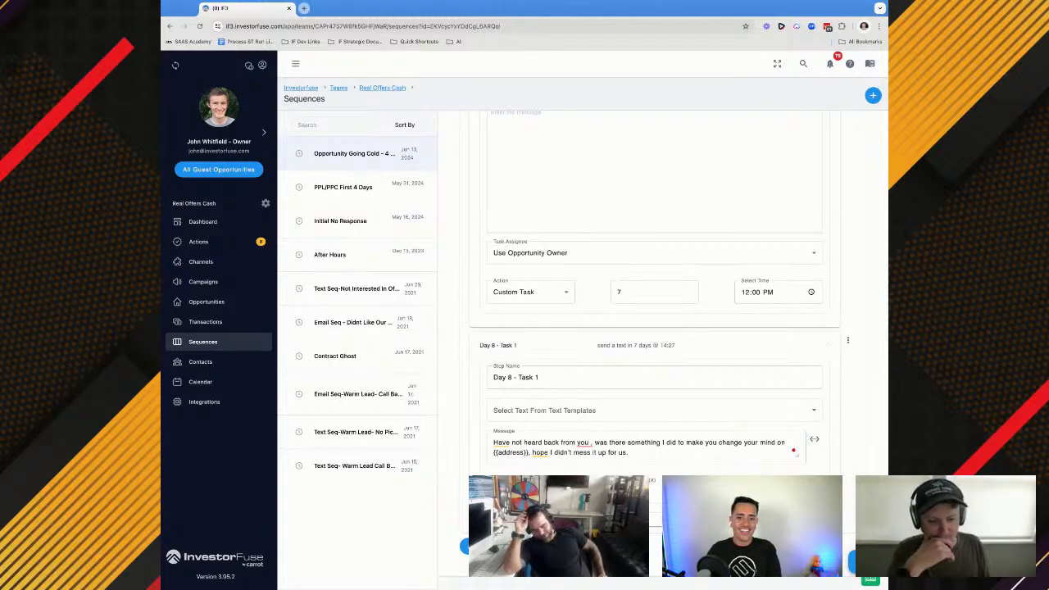
Add a step at the end of the sequence queue named "Day 11 - Email 1" with the Send Email action
{"action": "scroll", "coordinate": [537, 462], "scroll_direction": "down", "scroll_amount": 1}
{"action": "left_click", "coordinate": [544, 519]}
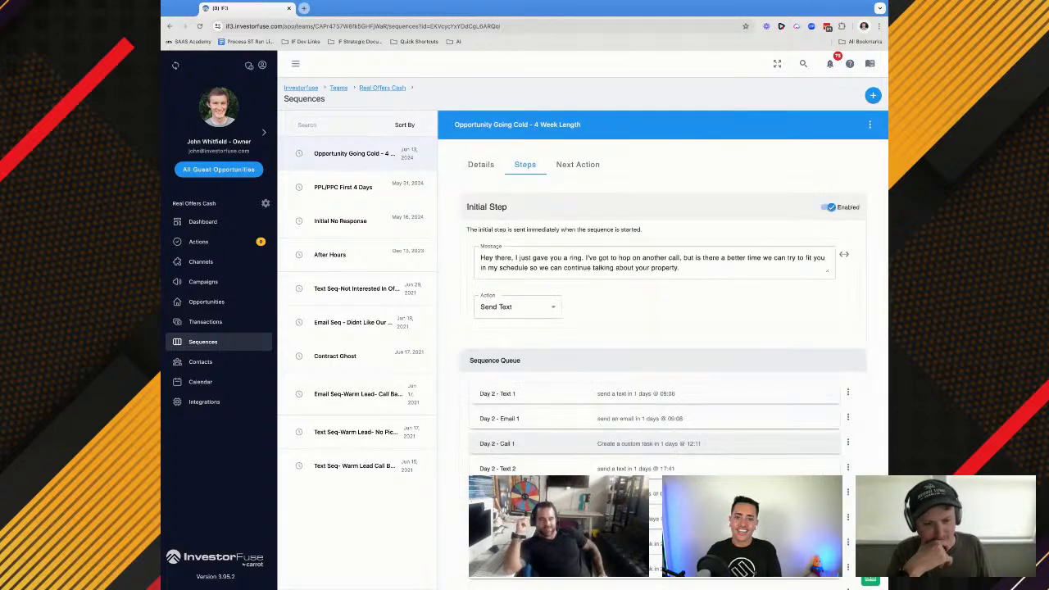
{"action": "scroll", "coordinate": [598, 446], "scroll_direction": "down", "scroll_amount": 10}
{"action": "scroll", "coordinate": [655, 328], "scroll_direction": "down", "scroll_amount": 2}
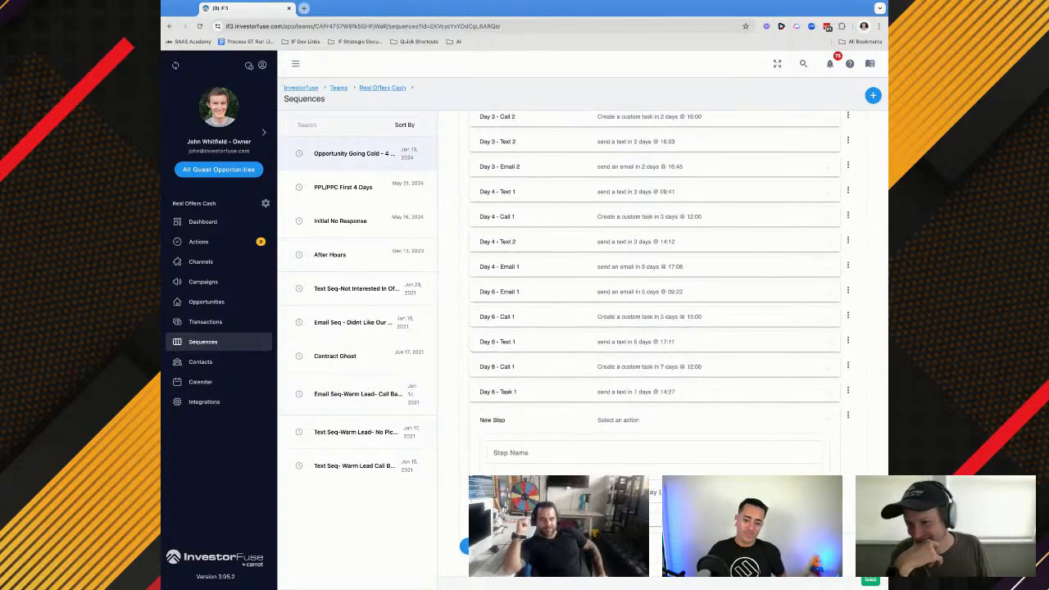
{"action": "left_click", "coordinate": [500, 451]}
{"action": "type", "text": "Day 11"}
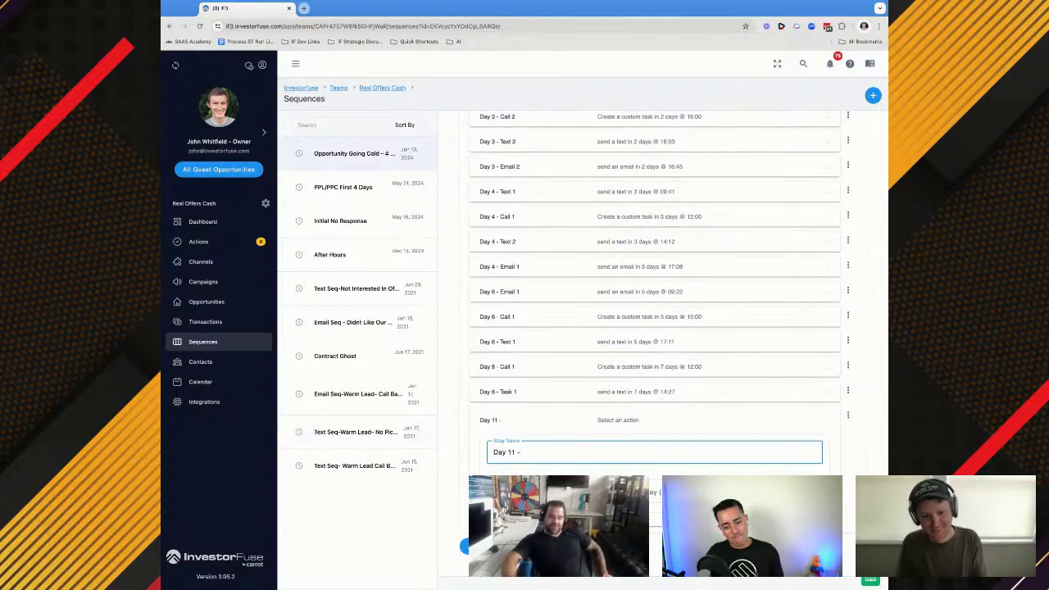
{"action": "type", "text": " - Email 1"}
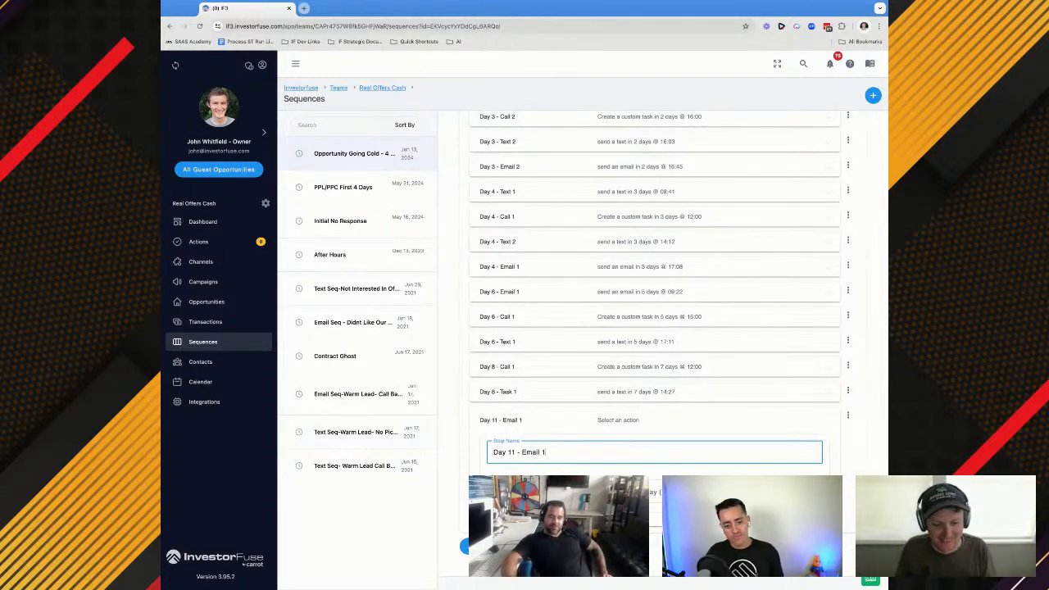
{"action": "left_click", "coordinate": [525, 491]}
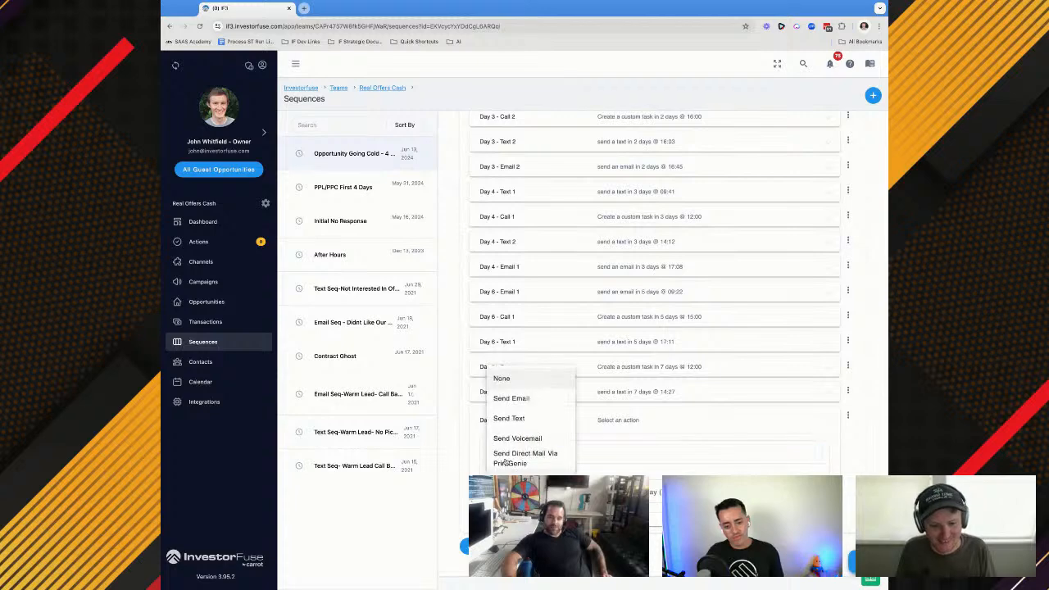
{"action": "left_click", "coordinate": [503, 405]}
Copy the Day 6 - Email 1 subject "{{street_address}} - Call Scheduling w/ Home OfferPlease" into Day 11 - Email 1 and place the cursor in its email body
{"action": "scroll", "coordinate": [524, 483], "scroll_direction": "down", "scroll_amount": 1}
{"action": "scroll", "coordinate": [524, 459], "scroll_direction": "down", "scroll_amount": 1}
{"action": "left_click", "coordinate": [519, 459]}
{"action": "left_click", "coordinate": [559, 237]}
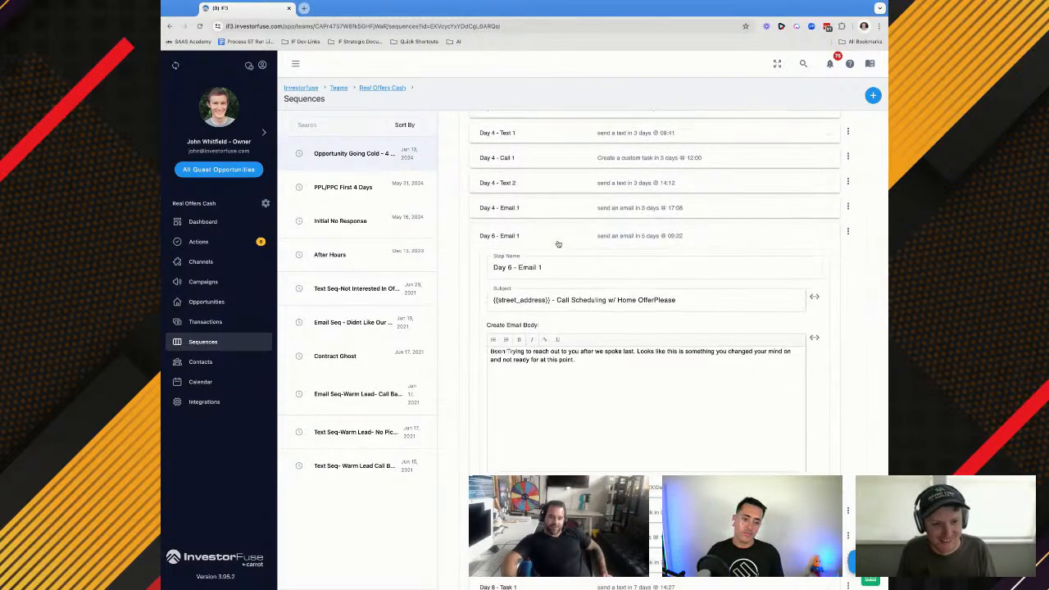
{"action": "triple_click", "coordinate": [548, 303]}
{"action": "key", "text": "ctrl+c"}
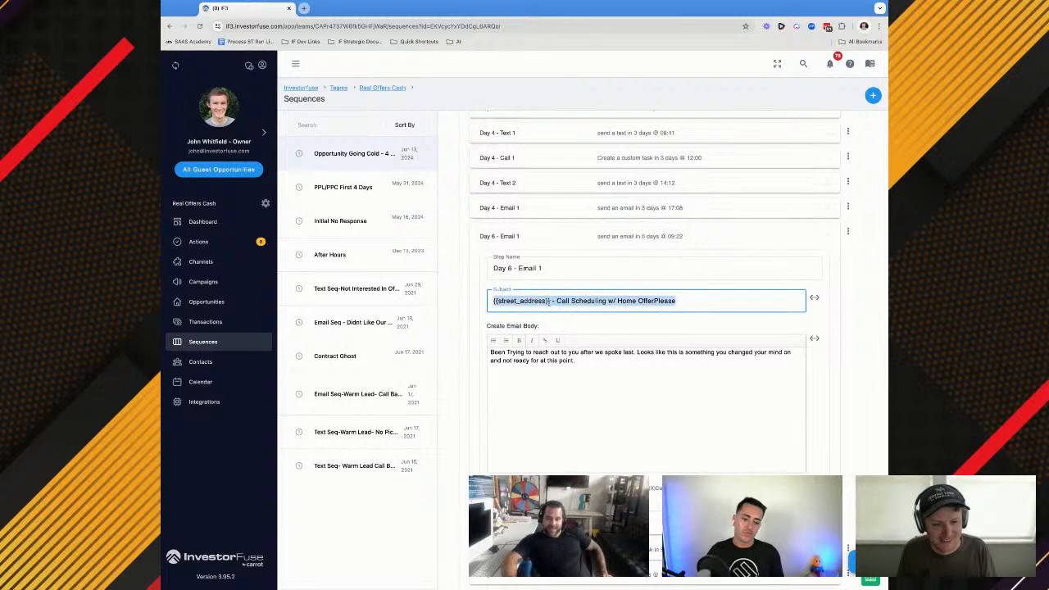
{"action": "scroll", "coordinate": [547, 304], "scroll_direction": "down", "scroll_amount": 4}
{"action": "left_click", "coordinate": [548, 306]}
{"action": "left_click", "coordinate": [519, 297]}
{"action": "key", "text": "ctrl+v"}
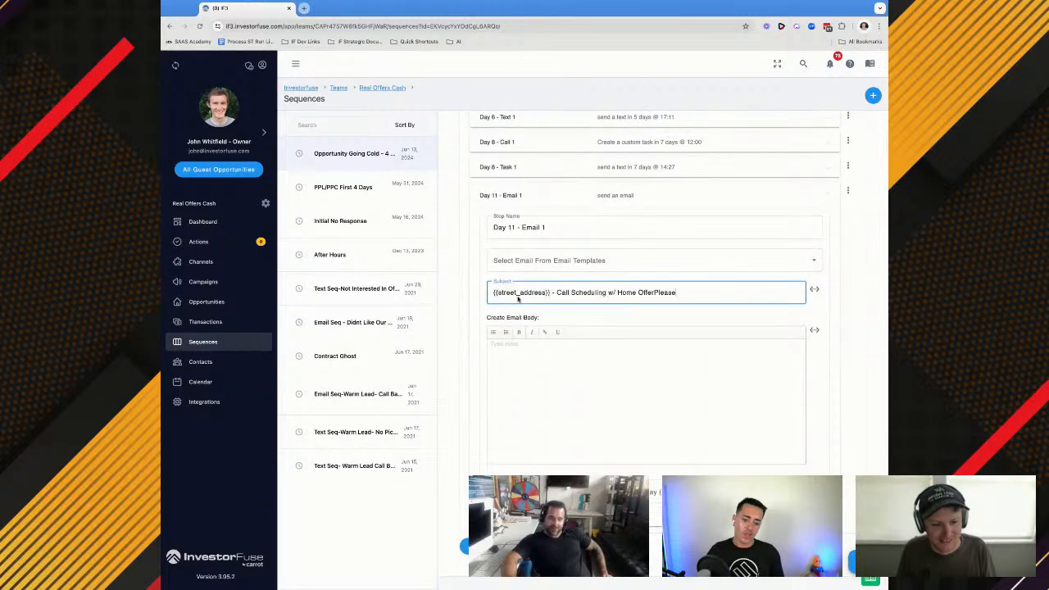
{"action": "left_click", "coordinate": [530, 354]}
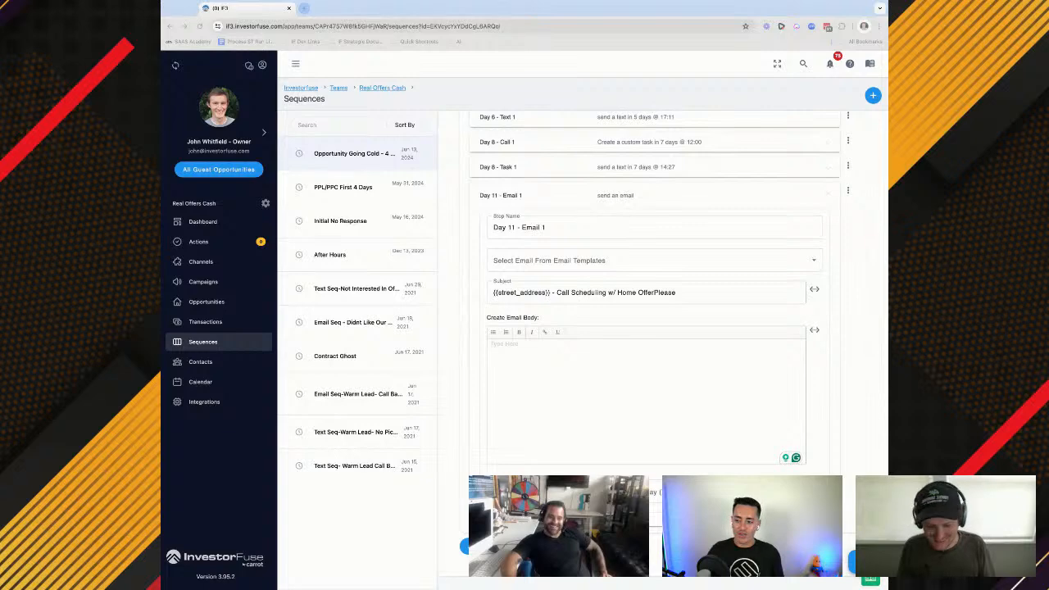
Fill the Day 11 - Email 1 body with the "Good Morning, We had our morning meeting today" message, replacing {{street_address}} with {{address}}
{"action": "left_click", "coordinate": [585, 363]}
{"action": "type", "text": "Good Morning,  We had our morning meeting today and saw that {{street_address}} was getting moved off the consideration list for an offer. Want to see if this was what you wanted?"}
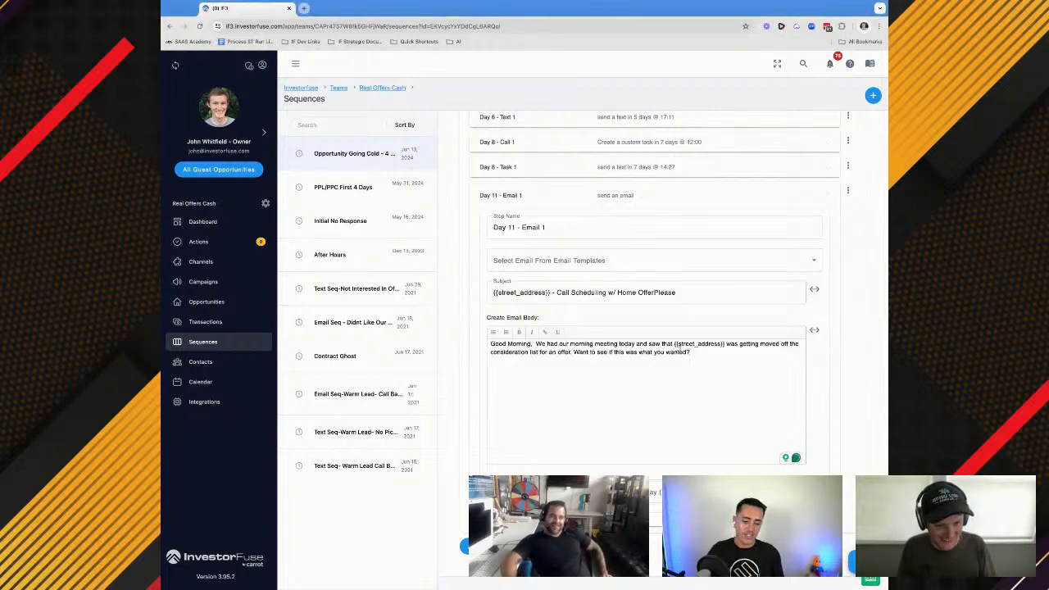
{"action": "left_click_drag", "start_coordinate": [725, 344], "coordinate": [707, 344]}
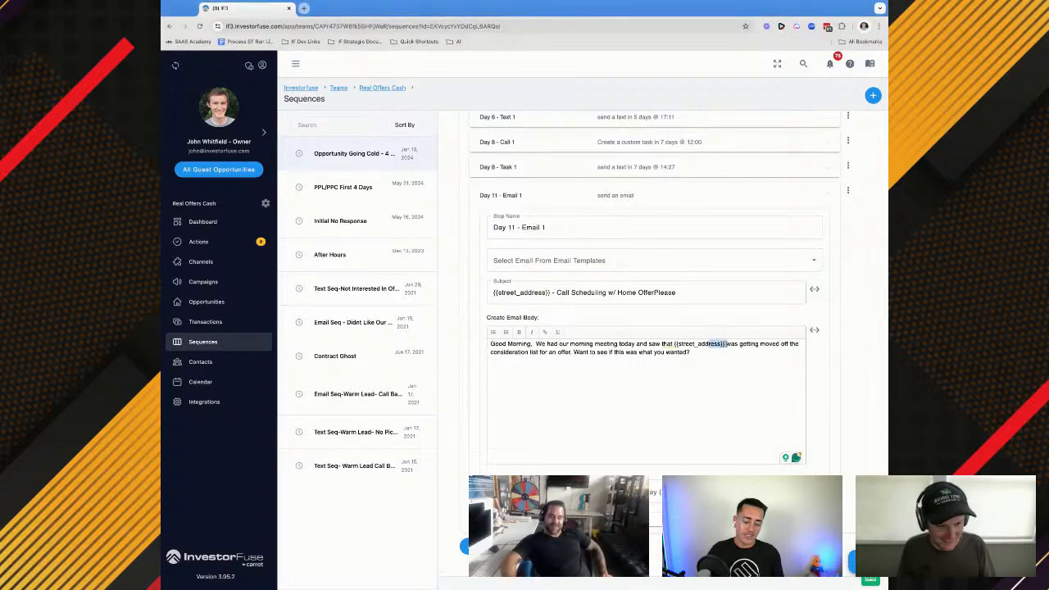
{"action": "scroll", "coordinate": [707, 344], "scroll_direction": "up", "scroll_amount": 1}
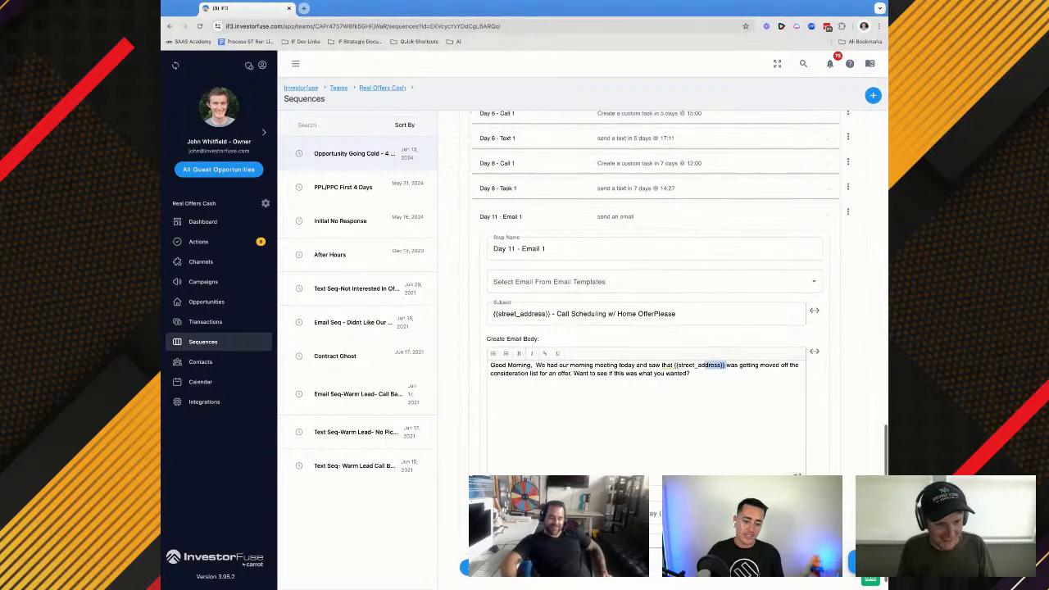
{"action": "left_click", "coordinate": [606, 187]}
{"action": "scroll", "coordinate": [678, 429], "scroll_direction": "down", "scroll_amount": 1}
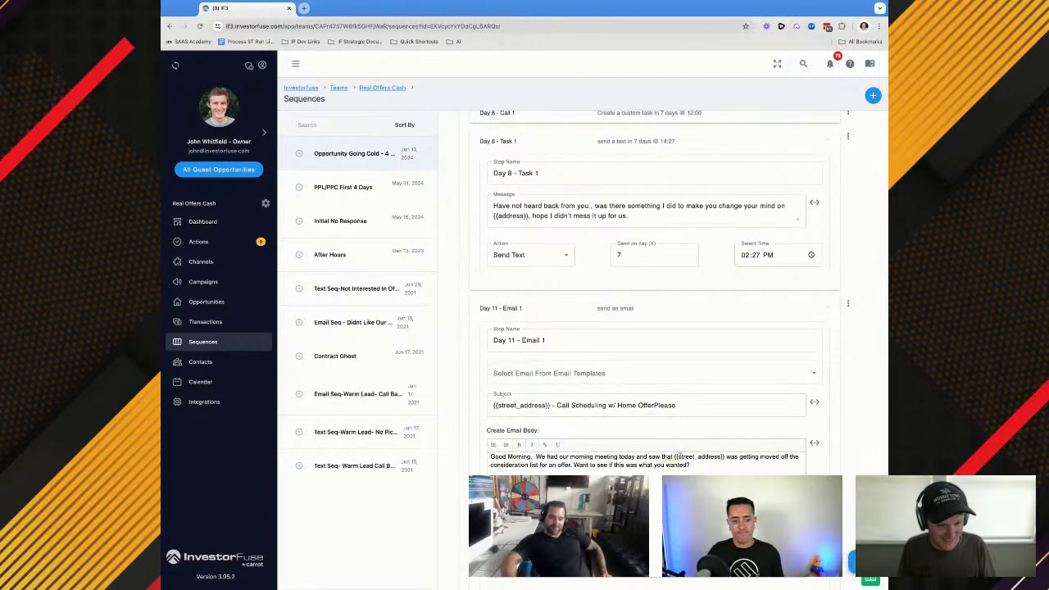
{"action": "left_click_drag", "start_coordinate": [676, 456], "coordinate": [721, 456]}
{"action": "type", "text": "address"}
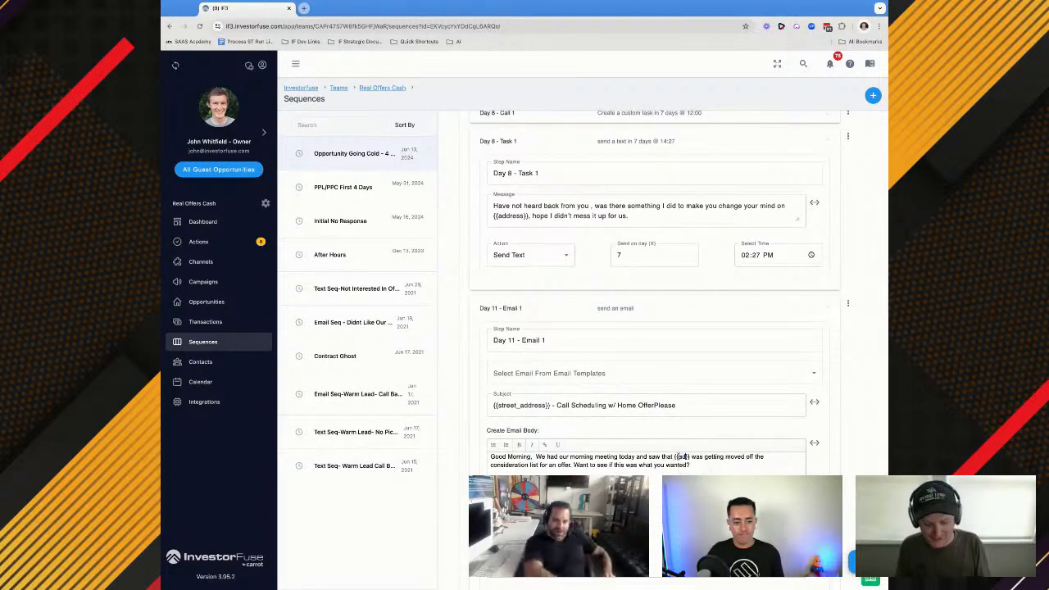
Schedule the Day 11 - Email 1 email for 10 days at 09:18
{"action": "scroll", "coordinate": [709, 451], "scroll_direction": "down", "scroll_amount": 1}
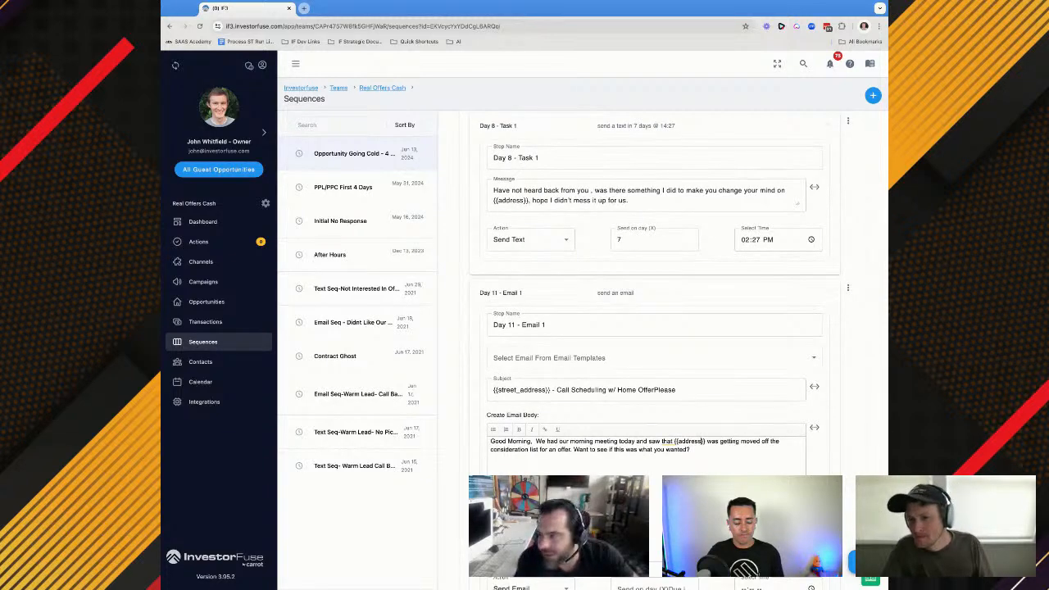
{"action": "key", "text": "super+Tab"}
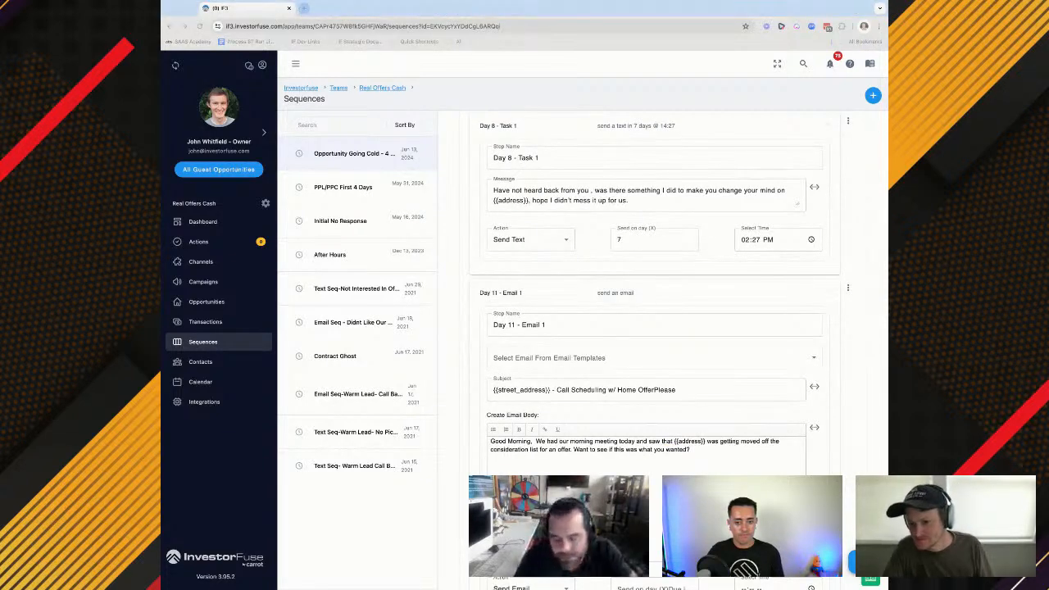
{"action": "left_click", "coordinate": [702, 441]}
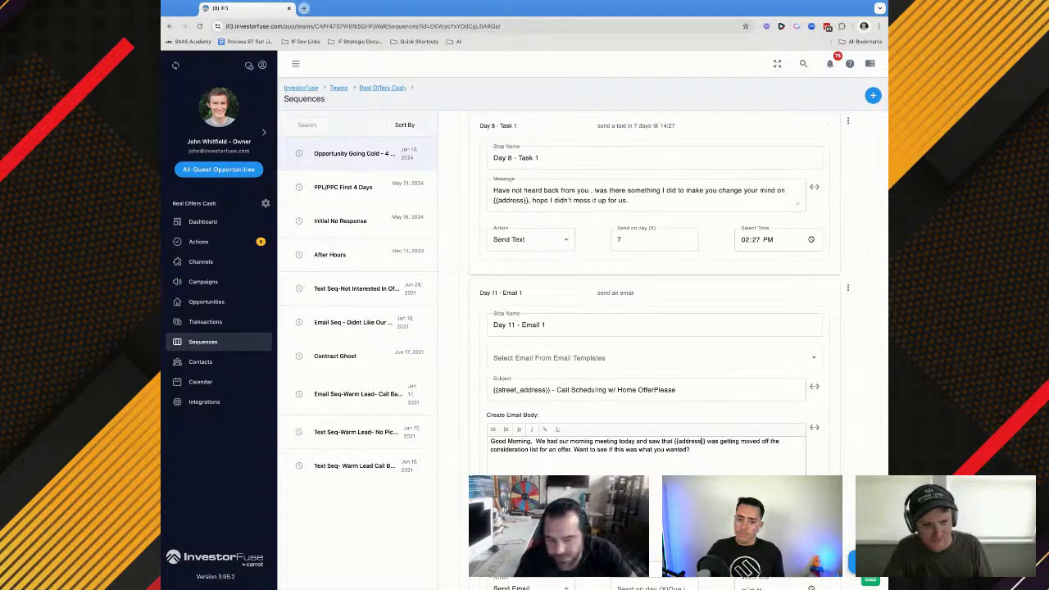
{"action": "scroll", "coordinate": [702, 441], "scroll_direction": "down", "scroll_amount": 3}
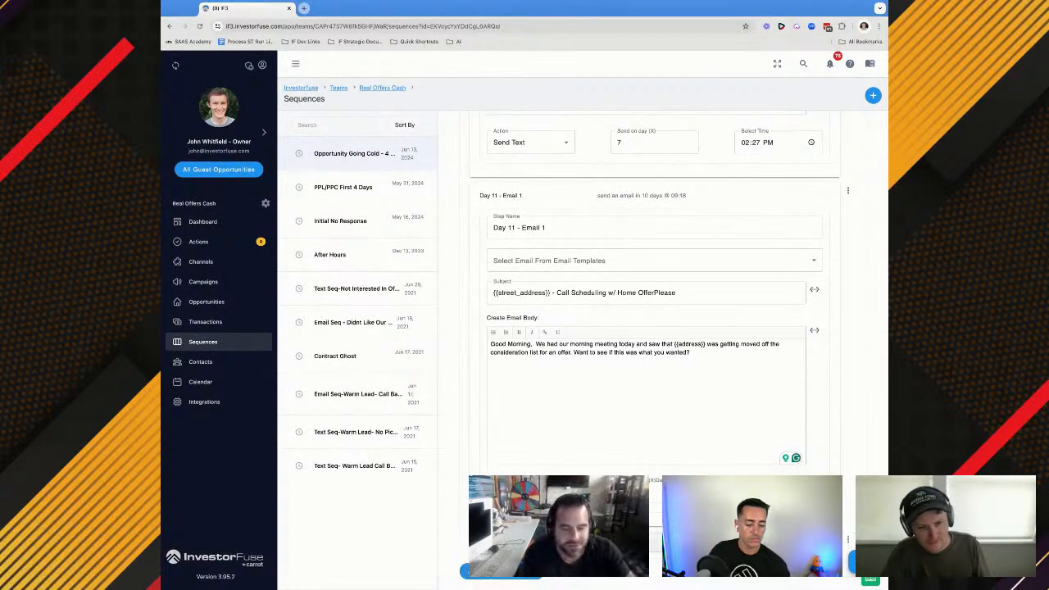
Add a step at the end of the sequence queue named "Day 11 - Call 1" with the Custom Task action
{"action": "scroll", "coordinate": [655, 328], "scroll_direction": "down", "scroll_amount": 1}
{"action": "scroll", "coordinate": [655, 327], "scroll_direction": "down", "scroll_amount": 1}
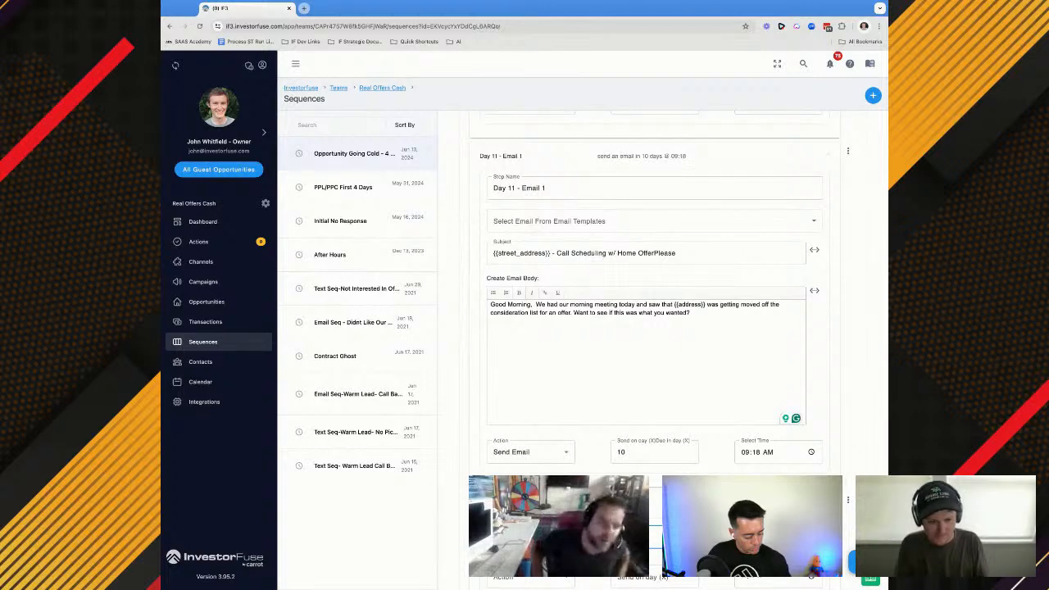
{"action": "scroll", "coordinate": [654, 327], "scroll_direction": "down", "scroll_amount": 1}
{"action": "left_click", "coordinate": [530, 530]}
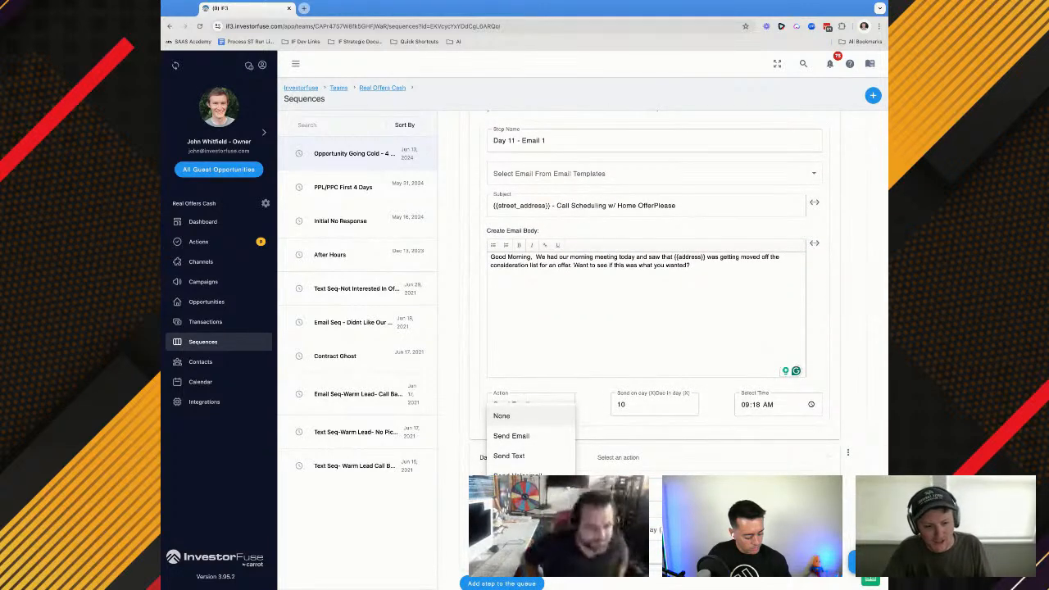
{"action": "left_click", "coordinate": [511, 435]}
{"action": "scroll", "coordinate": [528, 445], "scroll_direction": "down", "scroll_amount": 2}
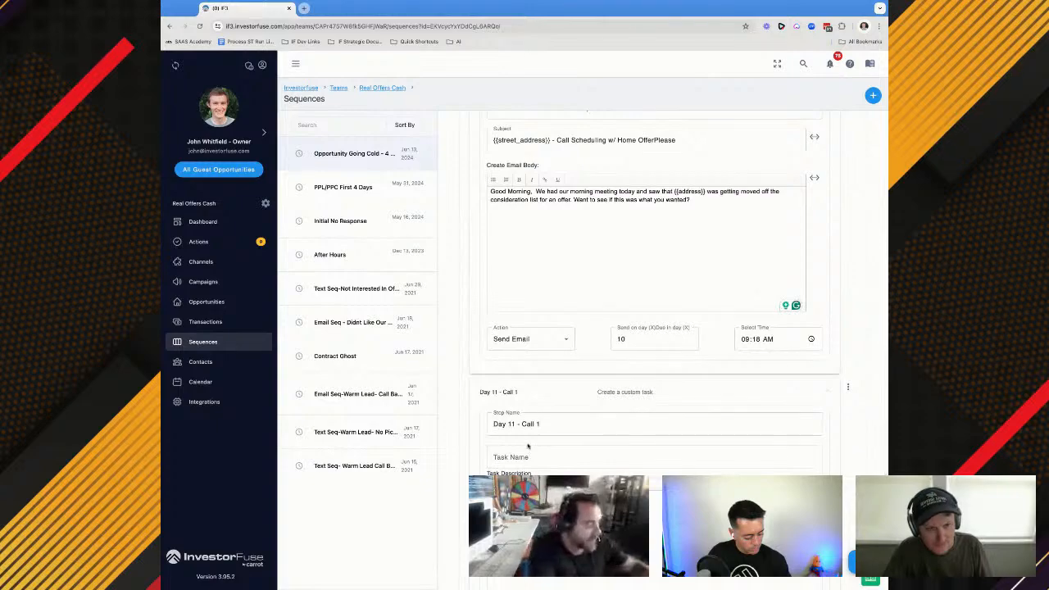
Copy the Day 8 - Call 1 task name into Day 11 - Call 1 and change it to "Day 11 Call Of Opportunity Going Cold"
{"action": "scroll", "coordinate": [531, 350], "scroll_direction": "up", "scroll_amount": 6}
{"action": "left_click", "coordinate": [528, 360]}
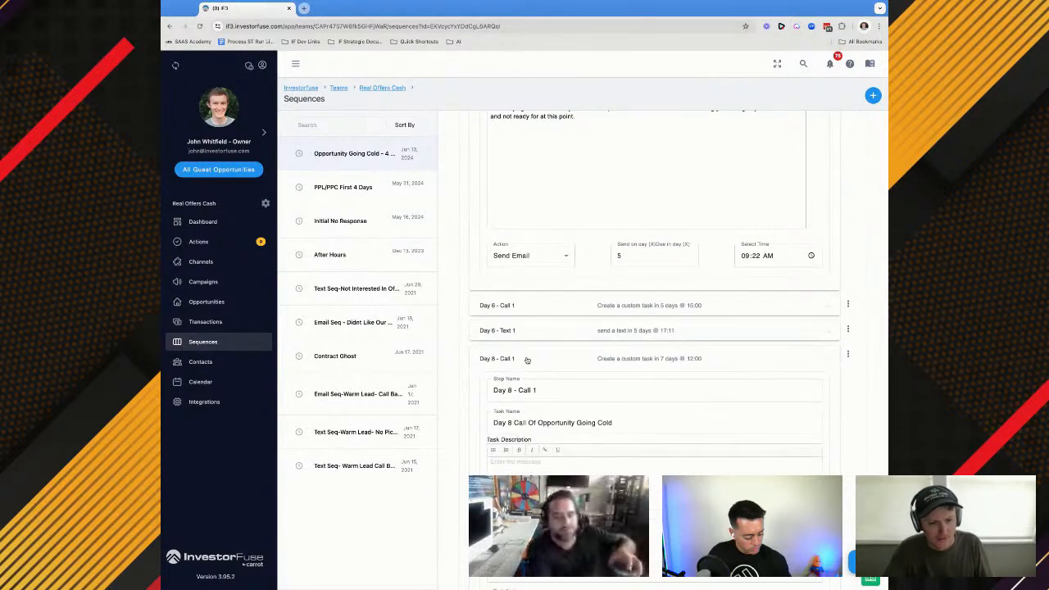
{"action": "left_click", "coordinate": [528, 422]}
{"action": "triple_click", "coordinate": [528, 422]}
{"action": "key", "text": "ctrl+c"}
{"action": "scroll", "coordinate": [529, 422], "scroll_direction": "down", "scroll_amount": 1}
{"action": "scroll", "coordinate": [529, 421], "scroll_direction": "down", "scroll_amount": 9}
{"action": "scroll", "coordinate": [521, 354], "scroll_direction": "down", "scroll_amount": 1}
{"action": "left_click", "coordinate": [520, 316]}
{"action": "key", "text": "ctrl+v"}
{"action": "left_click", "coordinate": [519, 353]}
{"action": "left_click", "coordinate": [509, 307]}
{"action": "key", "text": "BackSpace"}
{"action": "type", "text": "11"}
Assign the Day 11 - Call 1 task to Use Opportunity Owner and schedule it for 10 days at 14:00
{"action": "left_click", "coordinate": [530, 408]}
{"action": "left_click", "coordinate": [533, 487]}
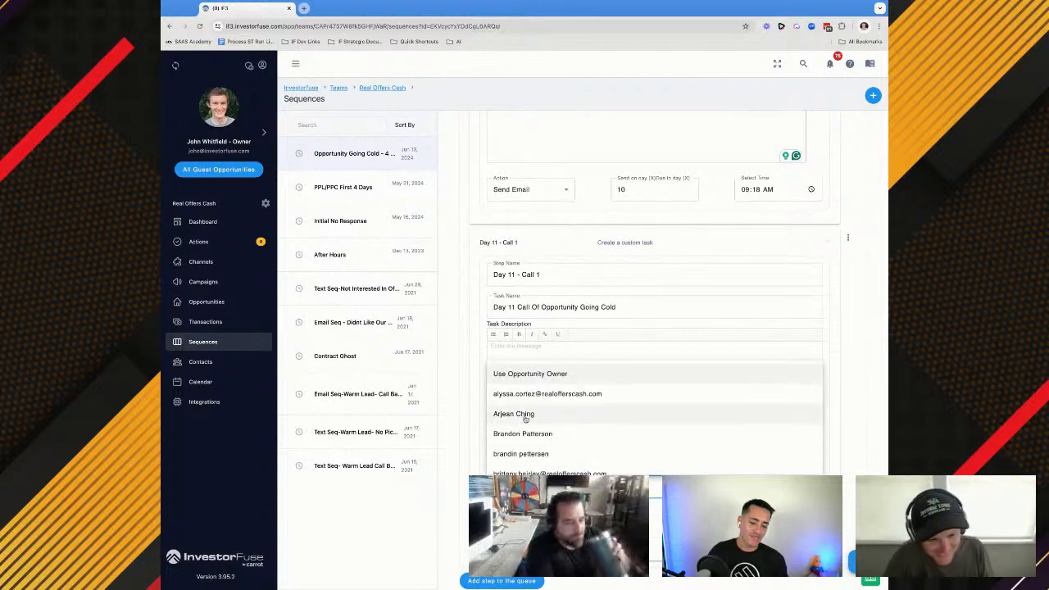
{"action": "left_click", "coordinate": [520, 377]}
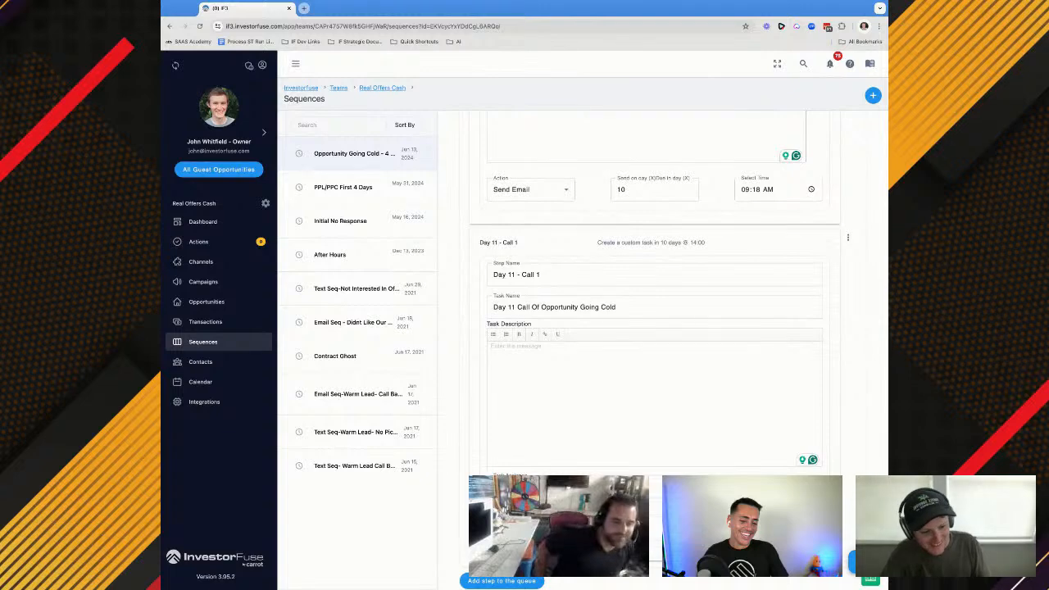
{"action": "scroll", "coordinate": [662, 352], "scroll_direction": "down", "scroll_amount": 1}
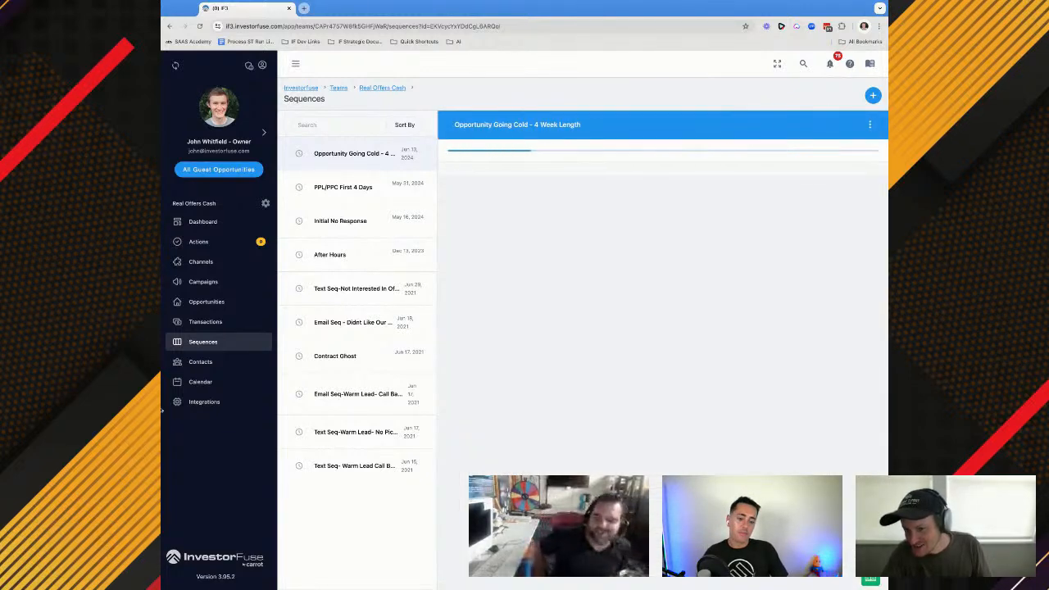
Add another step at the end of the sequence queue and begin its name with "Day 14 - "
{"action": "scroll", "coordinate": [608, 371], "scroll_direction": "down", "scroll_amount": 6}
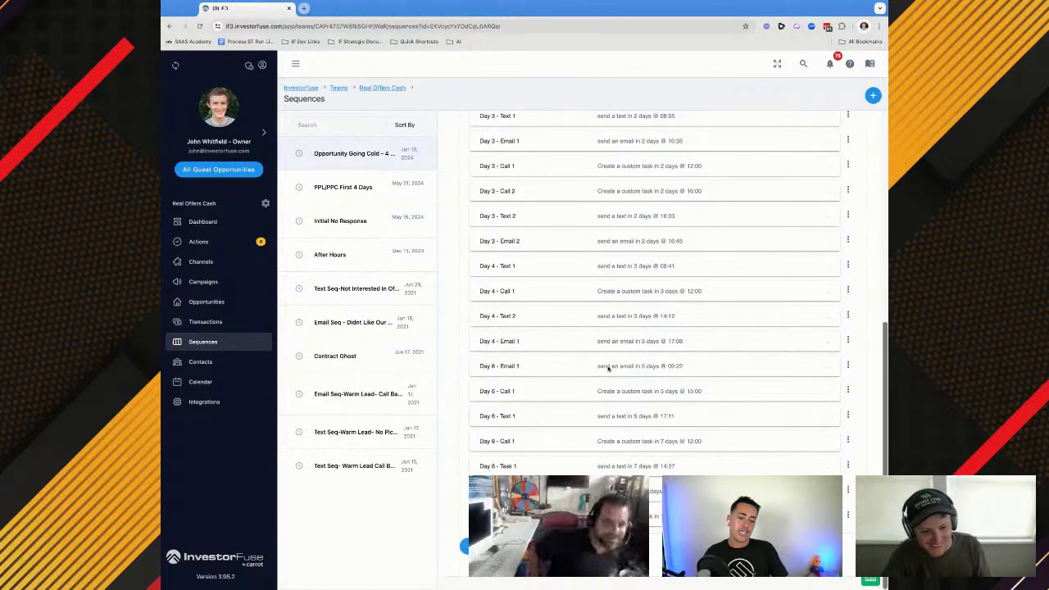
{"action": "left_click", "coordinate": [469, 547]}
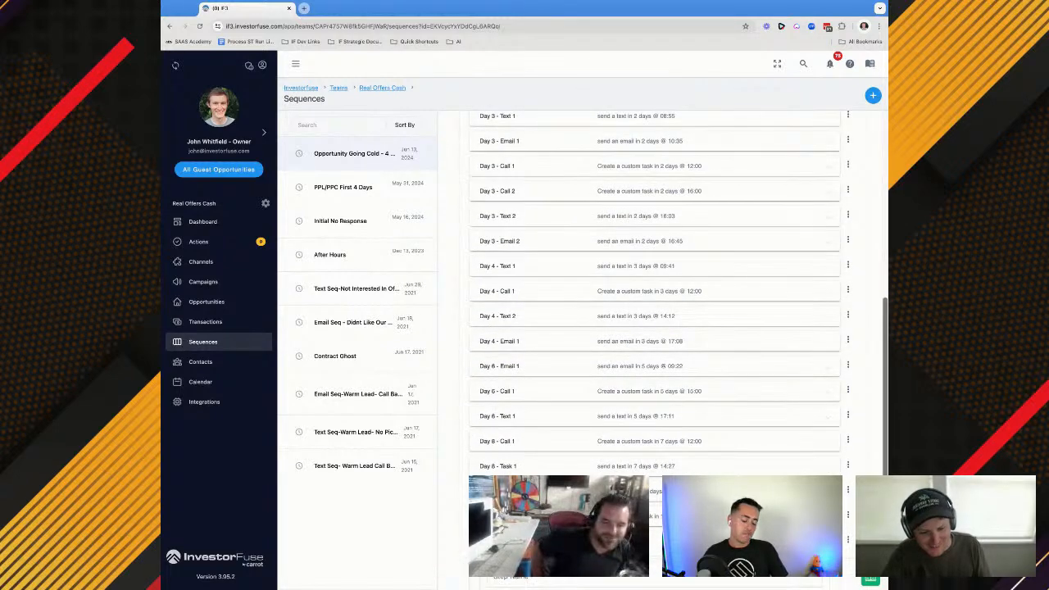
{"action": "left_click", "coordinate": [505, 579]}
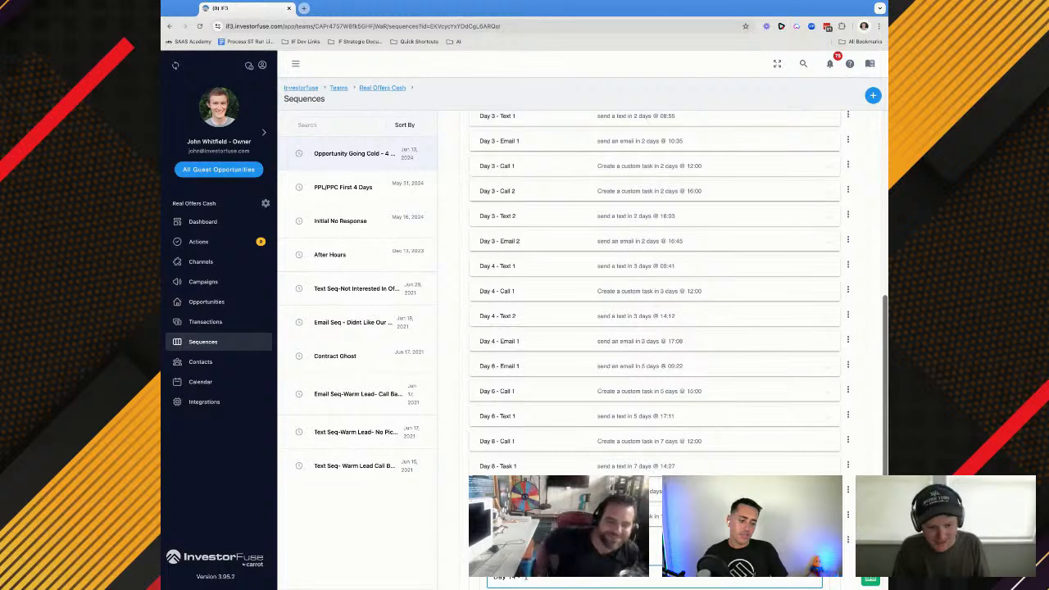
{"action": "scroll", "coordinate": [525, 578], "scroll_direction": "down", "scroll_amount": 1}
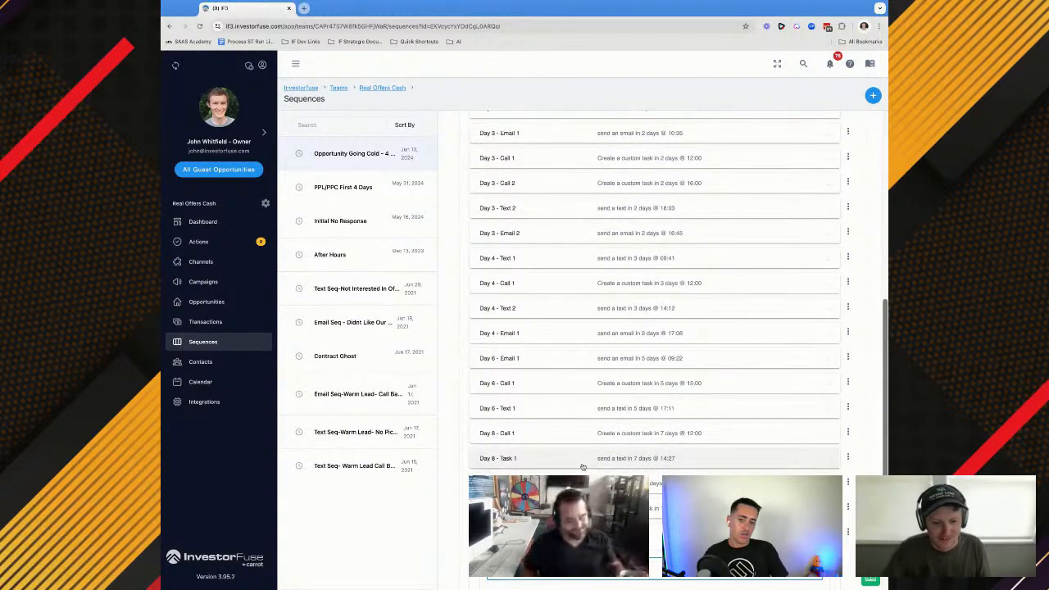
{"action": "scroll", "coordinate": [555, 384], "scroll_direction": "down", "scroll_amount": 3}
{"action": "left_click", "coordinate": [555, 384]}
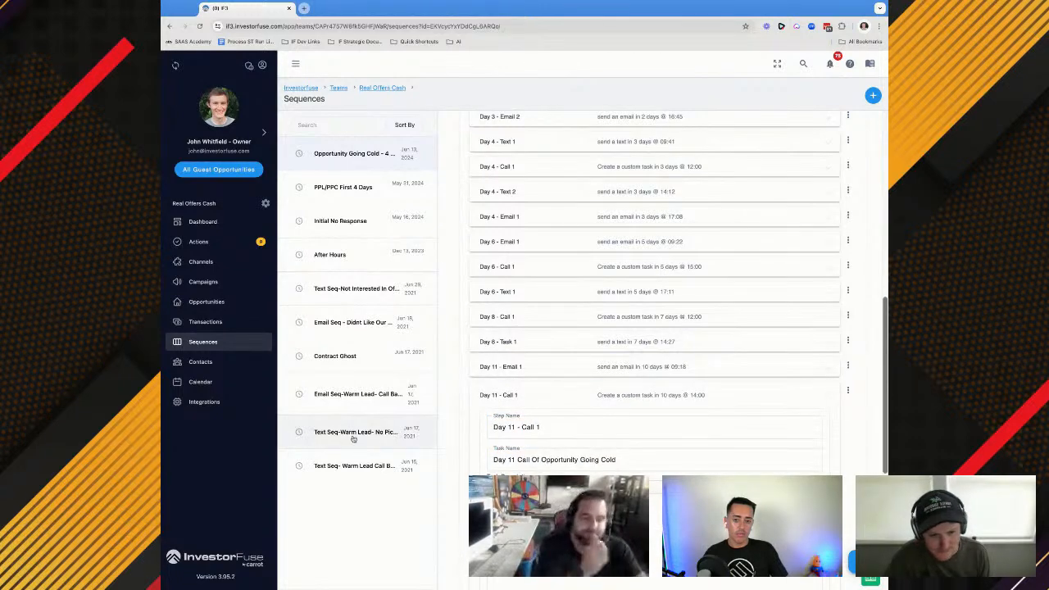
{"action": "scroll", "coordinate": [523, 445], "scroll_direction": "down", "scroll_amount": 4}
{"action": "left_click", "coordinate": [524, 451]}
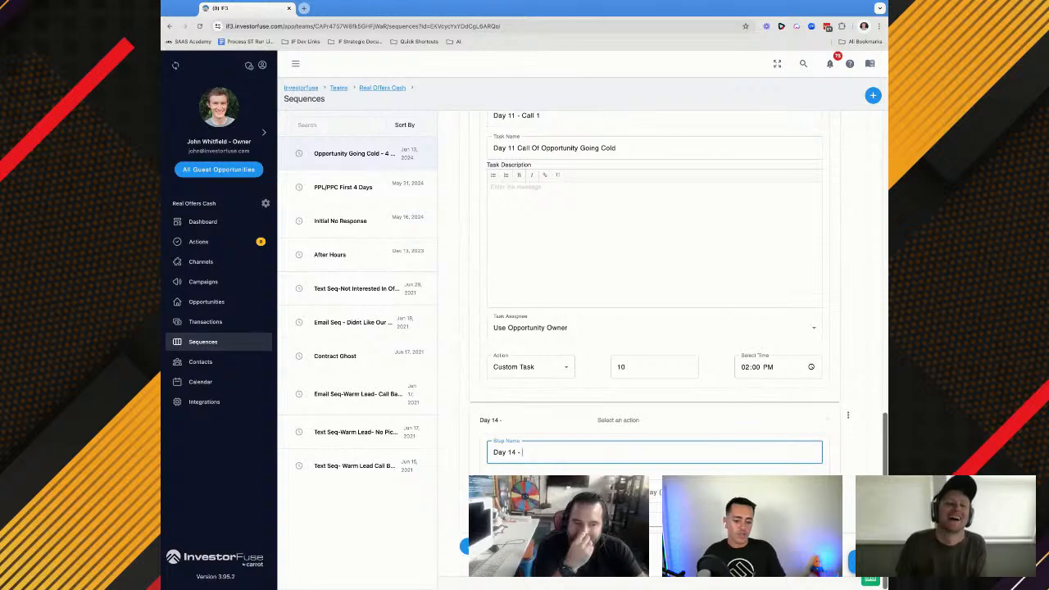
Complete the new step's name as "Day 14 - Text 1" and set its action to Send Text
{"action": "scroll", "coordinate": [527, 452], "scroll_direction": "up", "scroll_amount": 2}
{"action": "scroll", "coordinate": [527, 451], "scroll_direction": "down", "scroll_amount": 1}
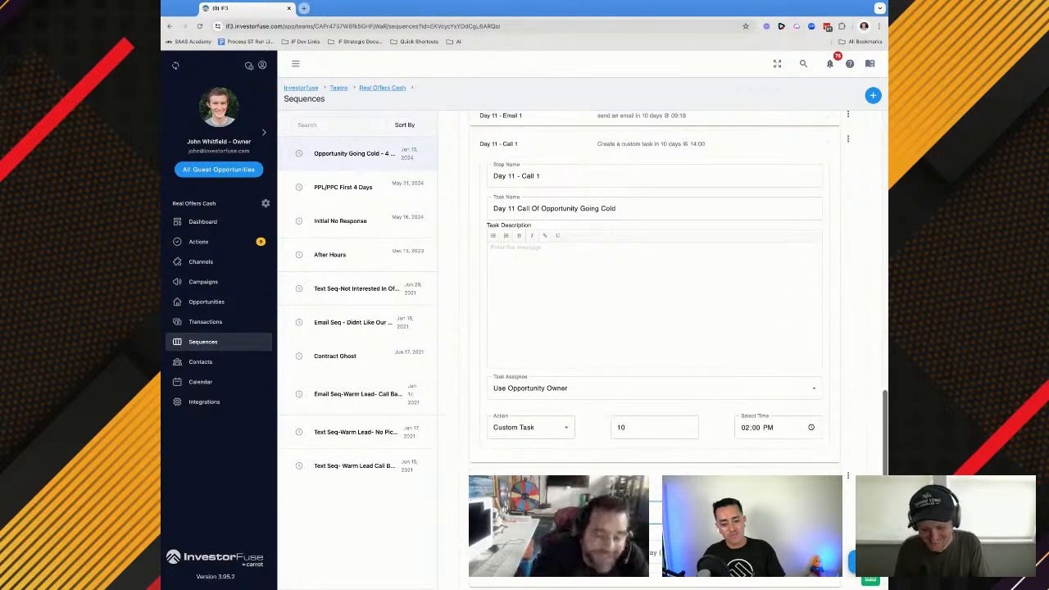
{"action": "left_click", "coordinate": [530, 552]}
{"action": "left_click", "coordinate": [524, 480]}
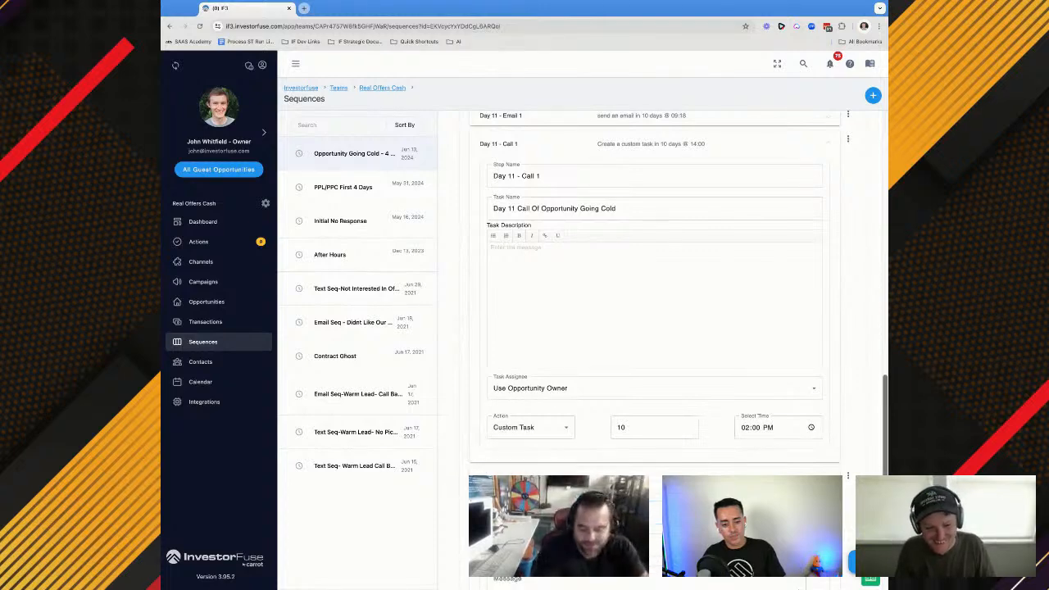
Write the Day 14 - Text 1 message with the address field in it and schedule the text for 13 days at 09:41
{"action": "scroll", "coordinate": [654, 286], "scroll_direction": "down", "scroll_amount": 1}
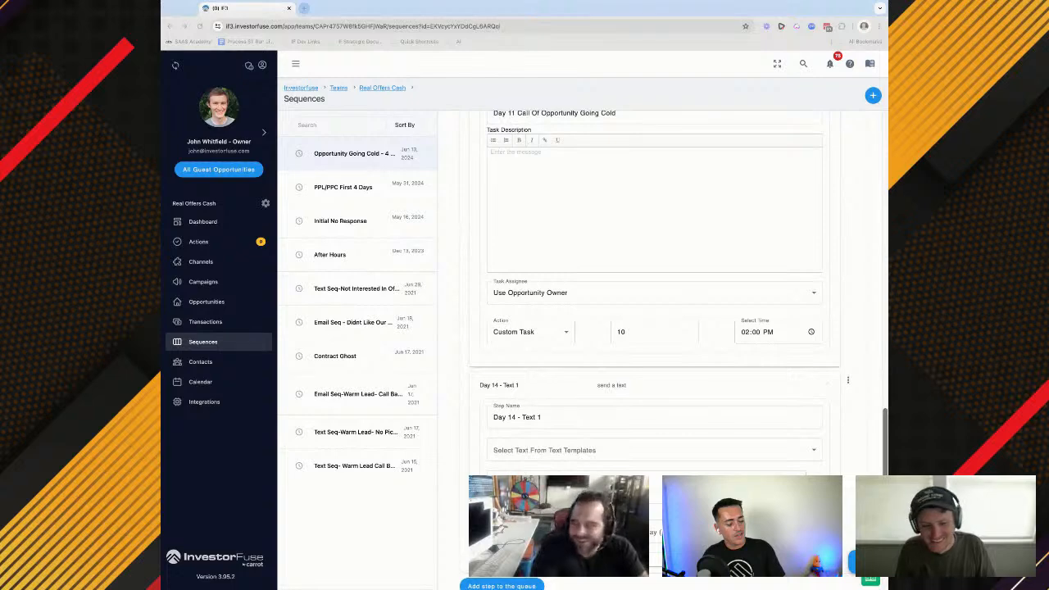
{"action": "left_click", "coordinate": [646, 490]}
{"action": "left_click", "coordinate": [645, 490]}
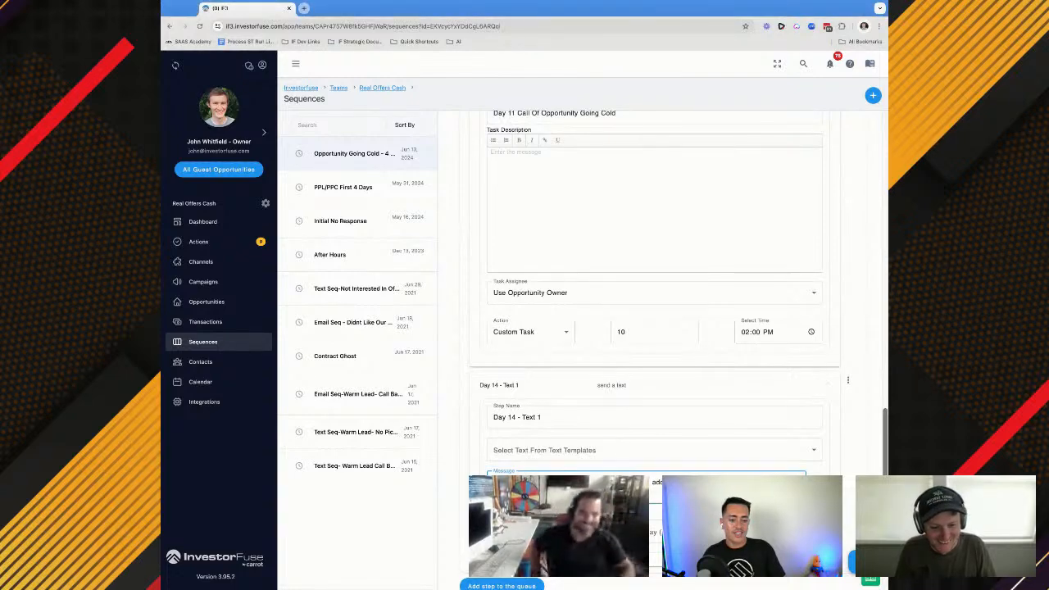
{"action": "key", "text": "BackSpace"}
{"action": "key", "text": "BackSpace"}
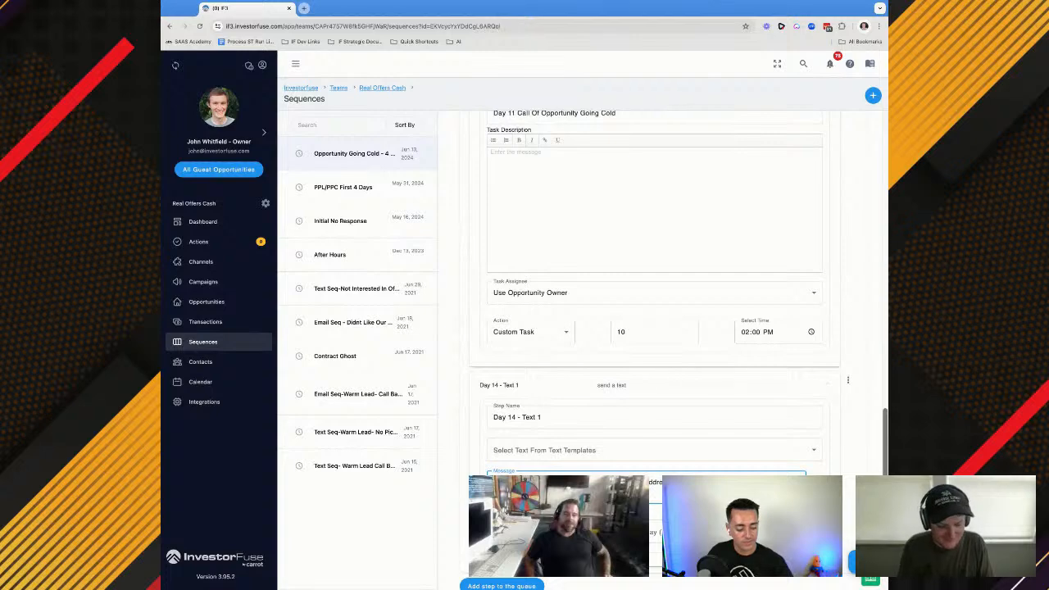
{"action": "key", "text": "BackSpace"}
{"action": "key", "text": "BackSpace"}
{"action": "key", "text": "BackSpace"}
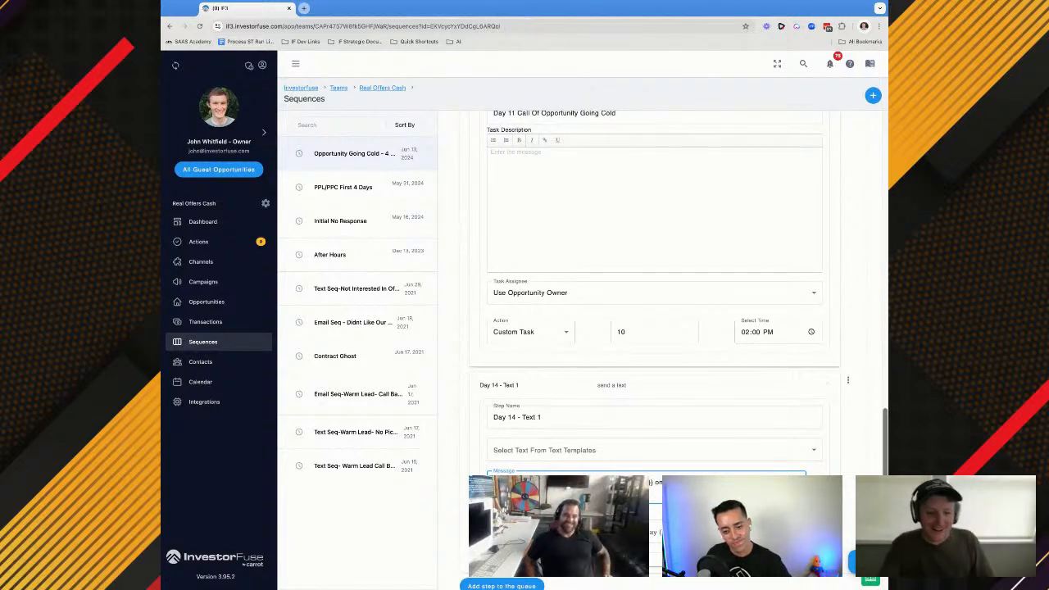
{"action": "left_click", "coordinate": [530, 532]}
{"action": "key", "text": "Escape"}
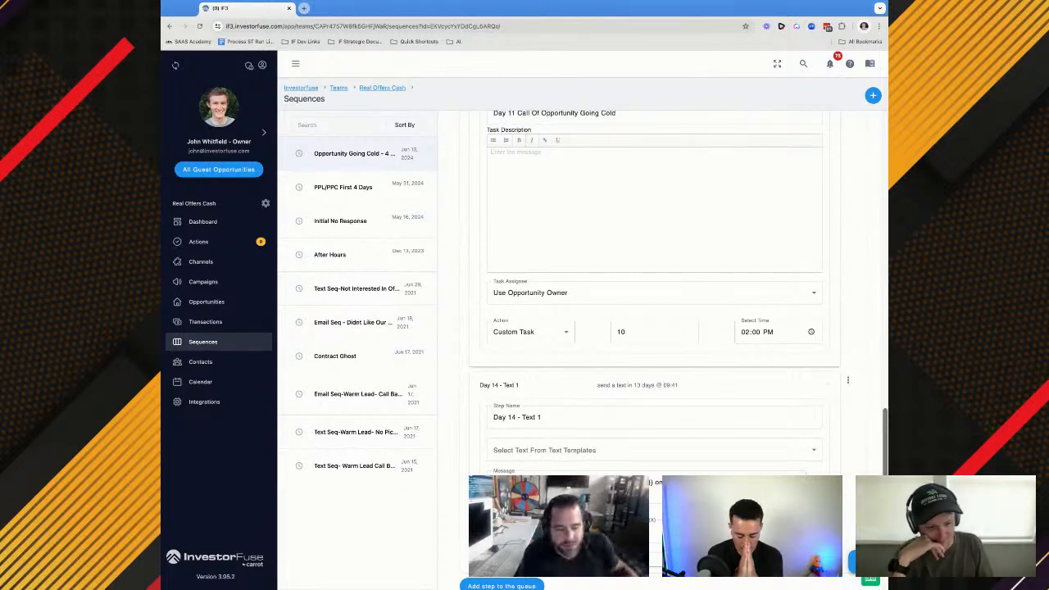
Open Day 11 - Email 1 and Day 2 - Email 1 to examine the address field in their subjects
{"action": "scroll", "coordinate": [655, 287], "scroll_direction": "down", "scroll_amount": 1}
{"action": "scroll", "coordinate": [622, 385], "scroll_direction": "up", "scroll_amount": 10}
{"action": "left_click", "coordinate": [560, 320]}
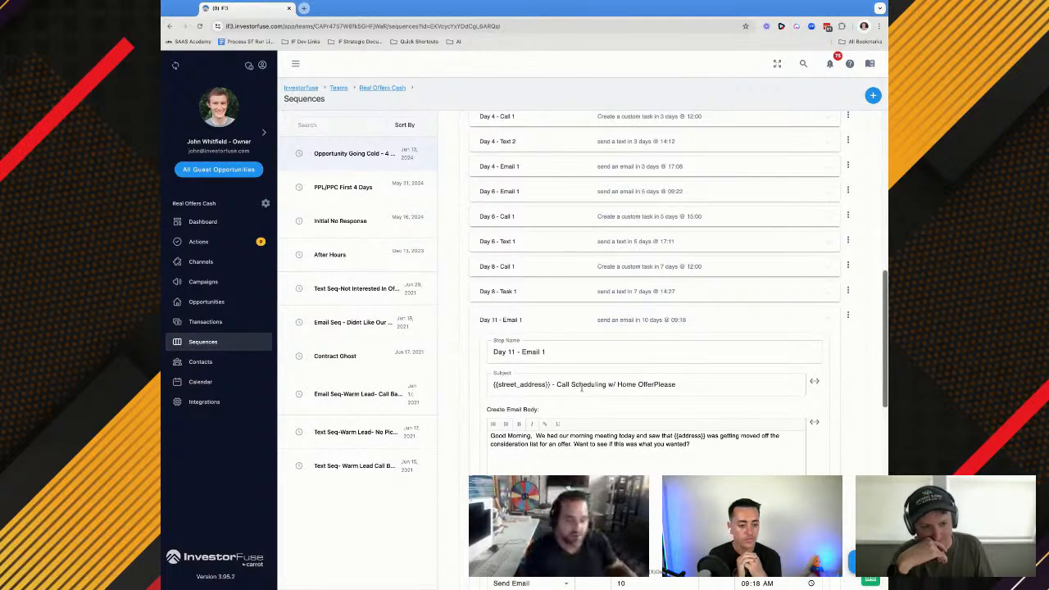
{"action": "scroll", "coordinate": [582, 390], "scroll_direction": "up", "scroll_amount": 5}
{"action": "left_click", "coordinate": [562, 218]}
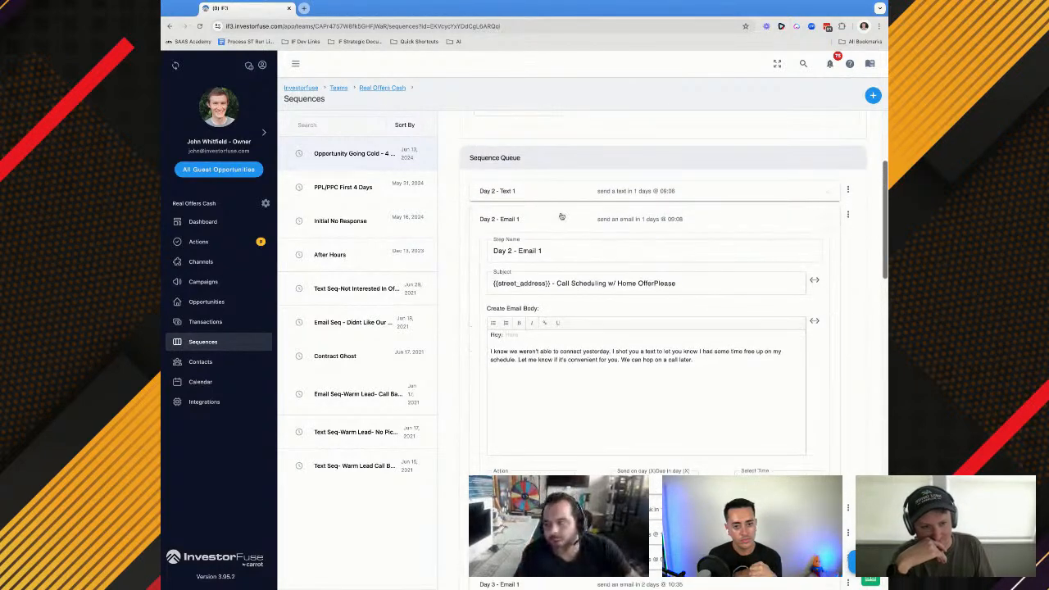
Try the Opportunity Address field at the end of the Day 2 - Email 1 subject and remove it again
{"action": "left_click", "coordinate": [675, 291]}
{"action": "left_click", "coordinate": [814, 280]}
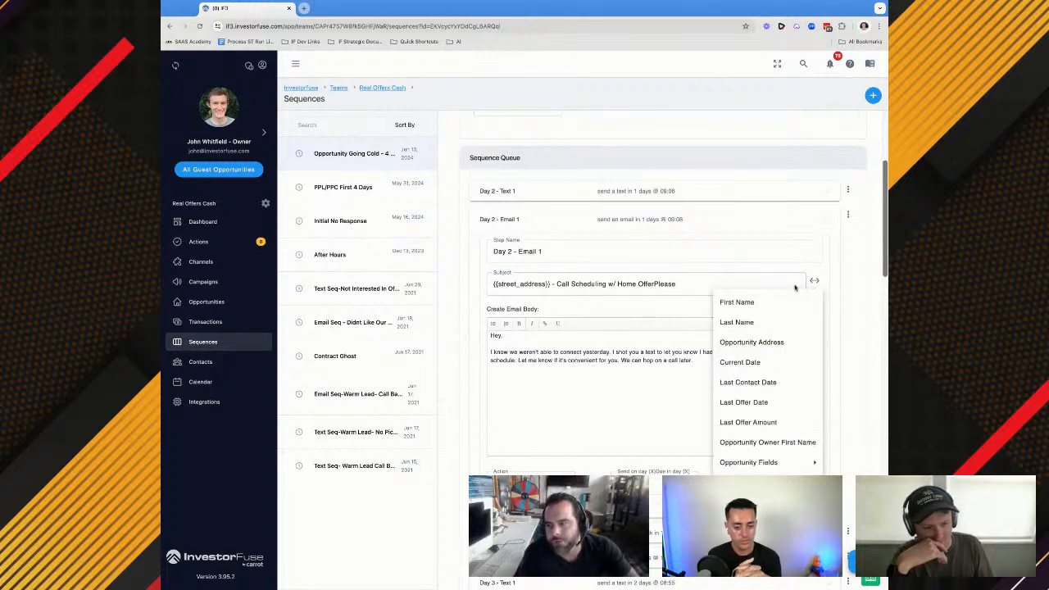
{"action": "left_click", "coordinate": [750, 342]}
{"action": "left_click", "coordinate": [721, 284]}
{"action": "key", "text": "shift+Left"}
{"action": "key", "text": "shift+Left"}
{"action": "key", "text": "shift+Left"}
{"action": "key", "text": "shift+Left"}
{"action": "key", "text": "shift+Left"}
{"action": "key", "text": "shift+Left"}
{"action": "key", "text": "shift+Left"}
{"action": "key", "text": "shift+Left"}
{"action": "key", "text": "shift+Left"}
{"action": "key", "text": "shift+Left"}
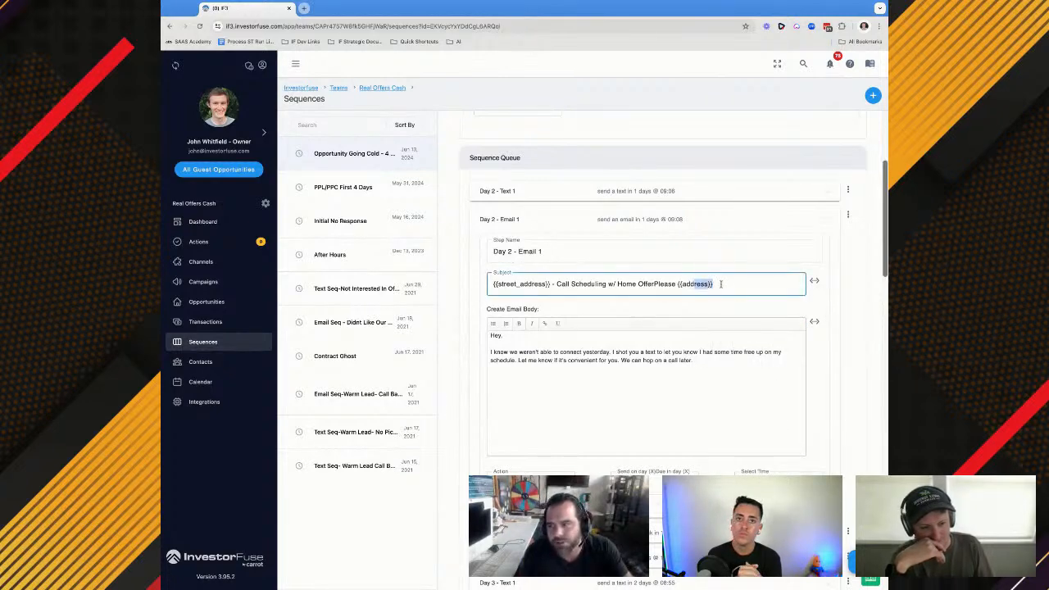
{"action": "key", "text": "BackSpace"}
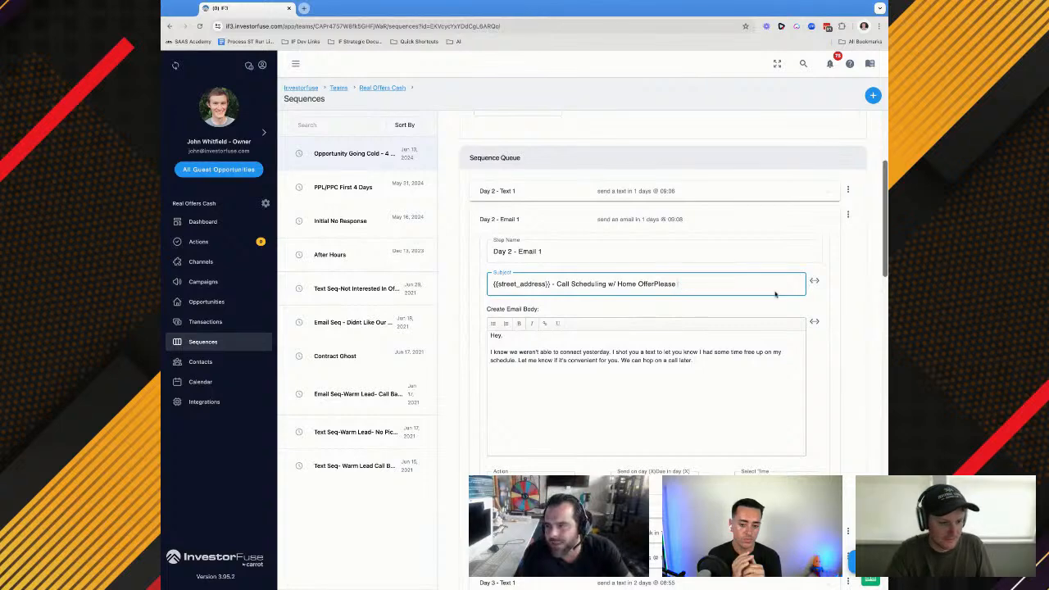
Try the Opportunity Street Address field at the end of the Day 2 - Email 1 subject and remove it again
{"action": "left_click", "coordinate": [814, 280]}
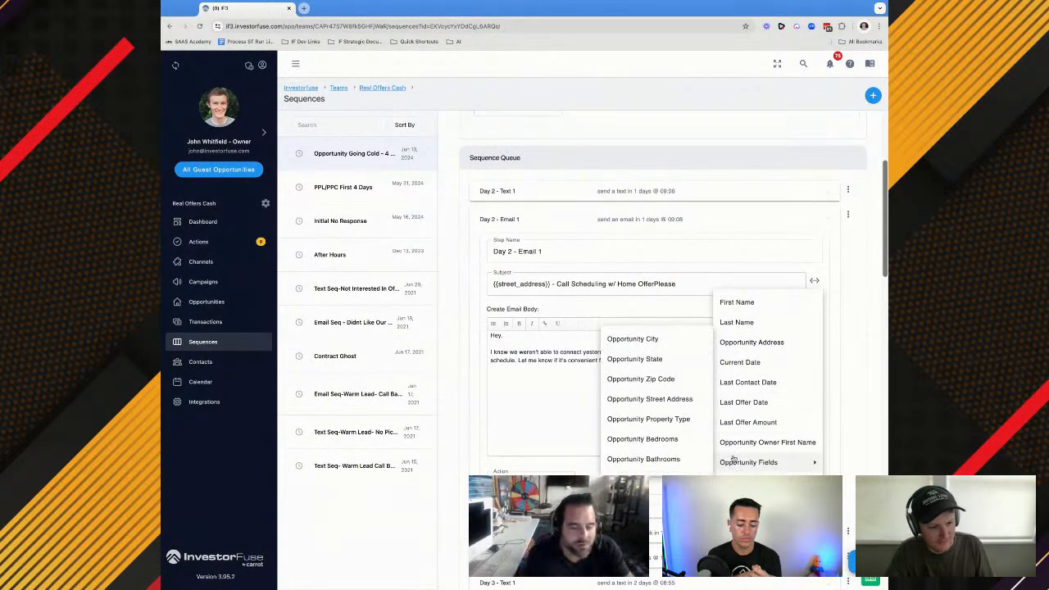
{"action": "mouse_move", "coordinate": [748, 462]}
{"action": "left_click", "coordinate": [655, 399]}
{"action": "left_click", "coordinate": [742, 284]}
{"action": "key", "text": "shift+Left"}
{"action": "key", "text": "shift+Left"}
{"action": "key", "text": "shift+Left"}
{"action": "key", "text": "shift+Left"}
{"action": "key", "text": "shift+Left"}
{"action": "key", "text": "shift+Left"}
{"action": "key", "text": "shift+Left"}
{"action": "key", "text": "shift+Left"}
{"action": "key", "text": "shift+Left"}
{"action": "key", "text": "shift+Left"}
{"action": "key", "text": "shift+Left"}
{"action": "key", "text": "shift+Left"}
{"action": "key", "text": "shift+Left"}
{"action": "key", "text": "shift+Left"}
{"action": "key", "text": "shift+Left"}
{"action": "key", "text": "shift+Left"}
{"action": "key", "text": "shift+Left"}
{"action": "key", "text": "shift+Left"}
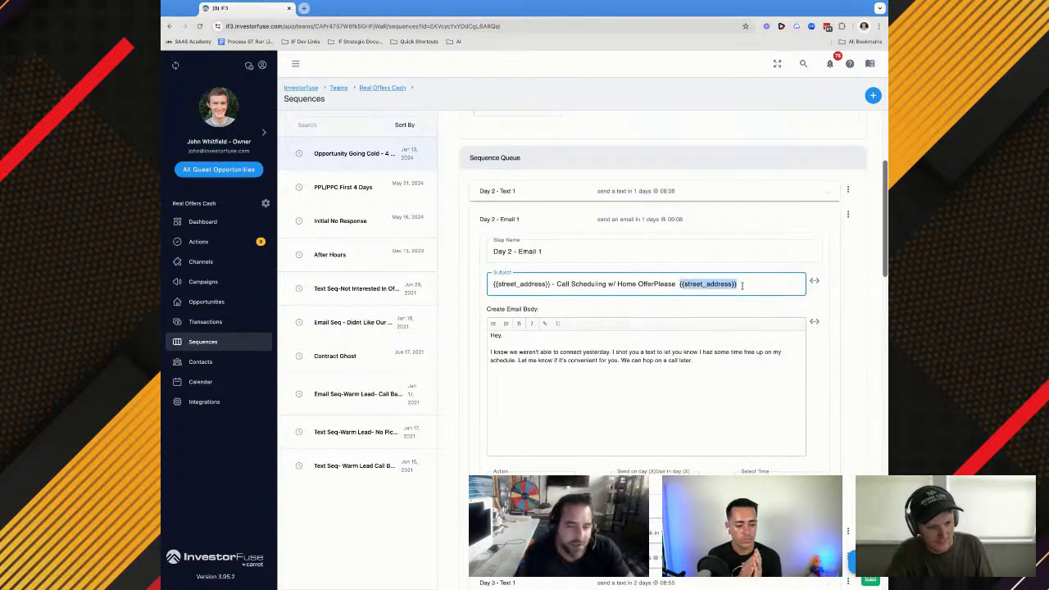
{"action": "key", "text": "BackSpace"}
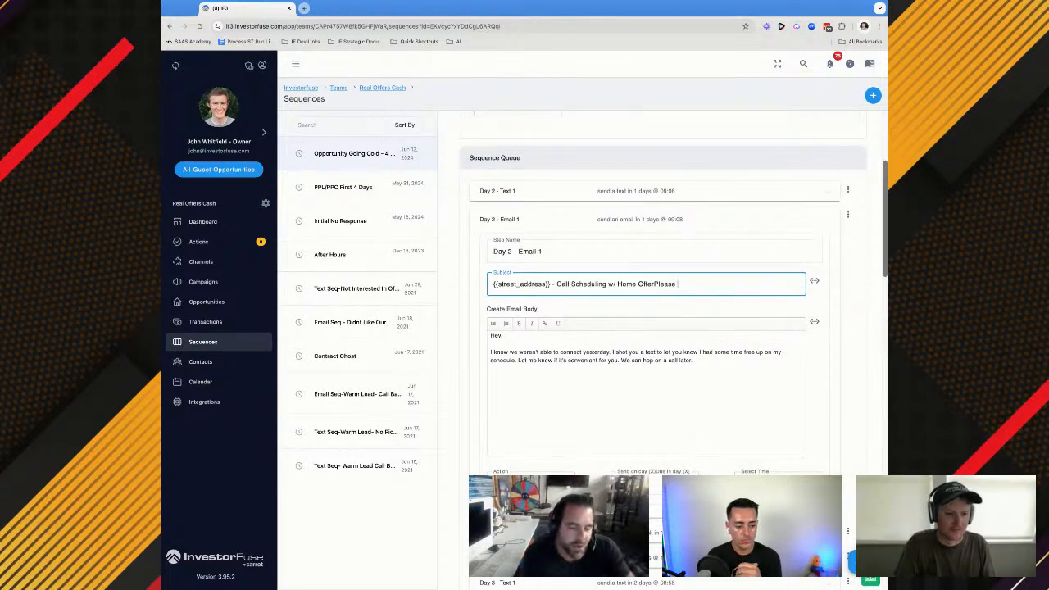
Open the steps from Day 2 - Call 1 through Day 3 - Call 2 to examine which address field they use
{"action": "scroll", "coordinate": [632, 314], "scroll_direction": "down", "scroll_amount": 5}
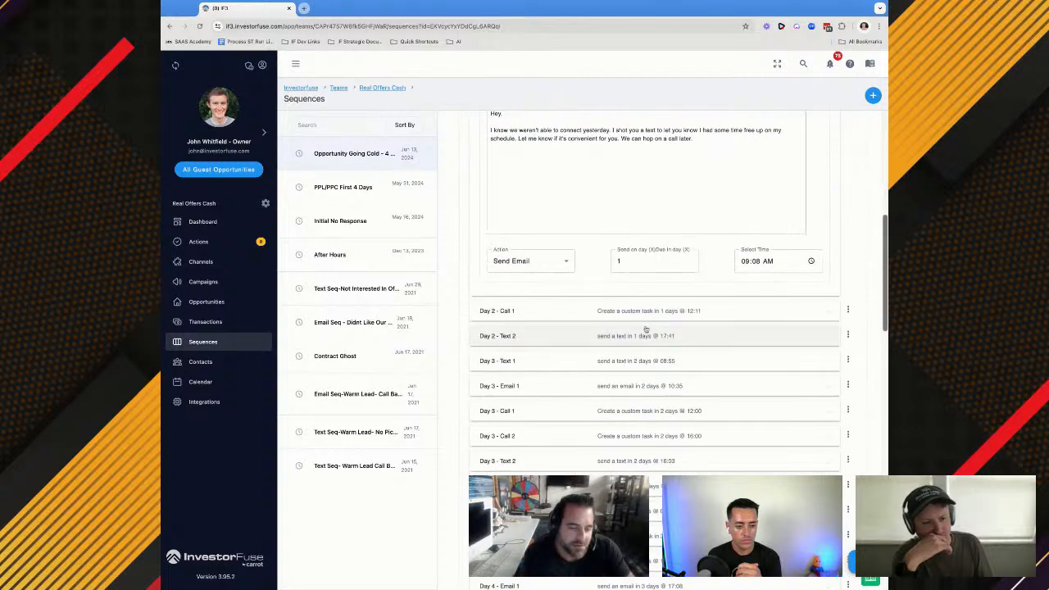
{"action": "scroll", "coordinate": [631, 315], "scroll_direction": "down", "scroll_amount": 5}
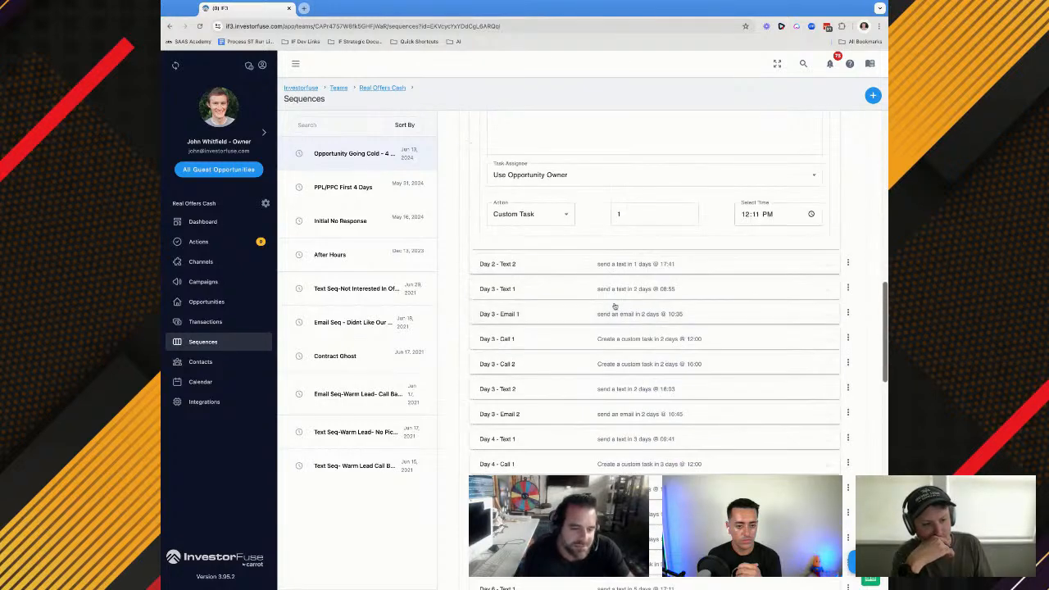
{"action": "left_click", "coordinate": [612, 268]}
{"action": "left_click", "coordinate": [627, 430]}
{"action": "scroll", "coordinate": [625, 381], "scroll_direction": "down", "scroll_amount": 3}
{"action": "left_click", "coordinate": [625, 378]}
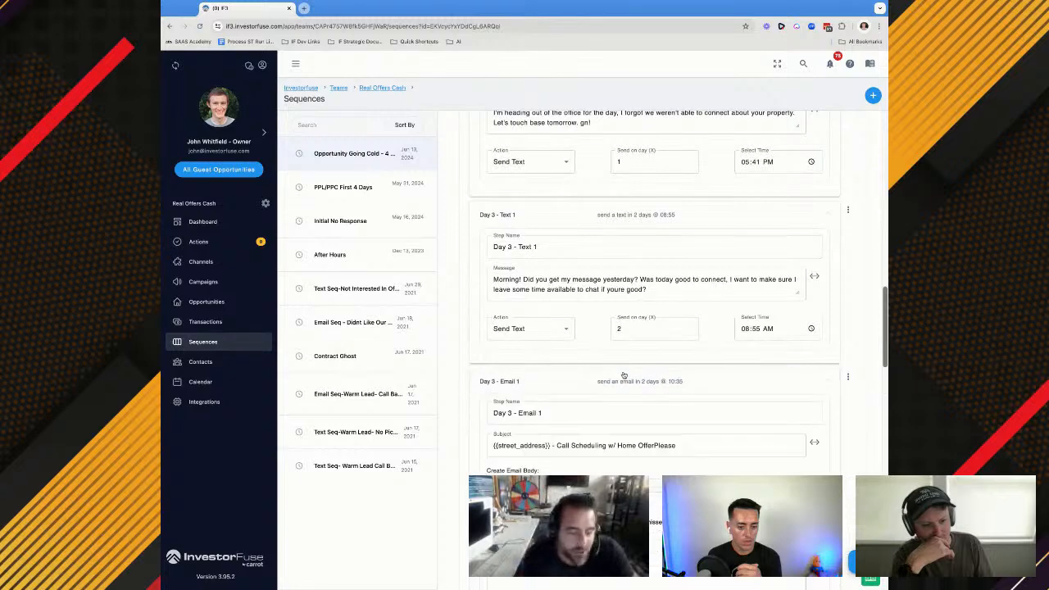
{"action": "scroll", "coordinate": [624, 375], "scroll_direction": "down", "scroll_amount": 3}
{"action": "scroll", "coordinate": [624, 374], "scroll_direction": "down", "scroll_amount": 3}
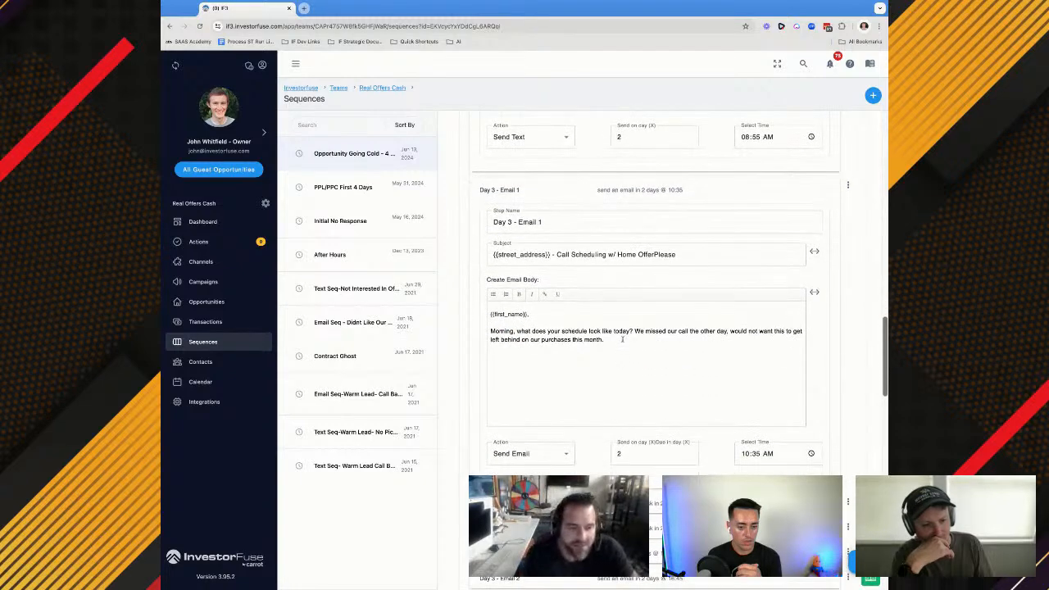
{"action": "left_click", "coordinate": [620, 360]}
{"action": "scroll", "coordinate": [620, 360], "scroll_direction": "down", "scroll_amount": 6}
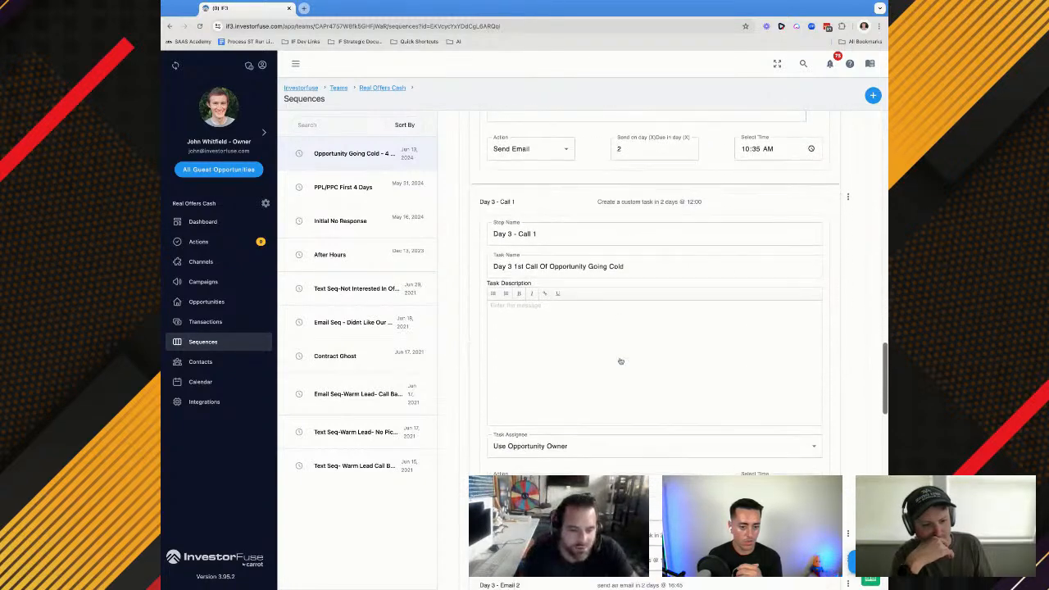
{"action": "left_click", "coordinate": [616, 347]}
{"action": "scroll", "coordinate": [615, 364], "scroll_direction": "down", "scroll_amount": 2}
{"action": "scroll", "coordinate": [614, 365], "scroll_direction": "down", "scroll_amount": 3}
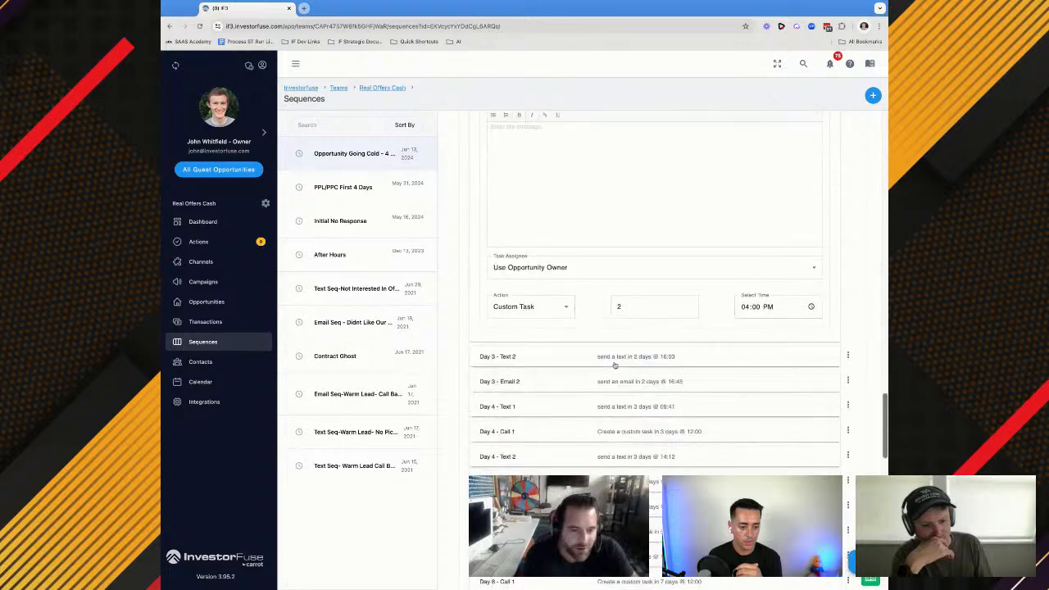
Open Day 3 - Text 2 and change the address field in its message to {{street_address}}
{"action": "left_click", "coordinate": [611, 352]}
{"action": "scroll", "coordinate": [610, 357], "scroll_direction": "down", "scroll_amount": 1}
{"action": "scroll", "coordinate": [614, 359], "scroll_direction": "down", "scroll_amount": 1}
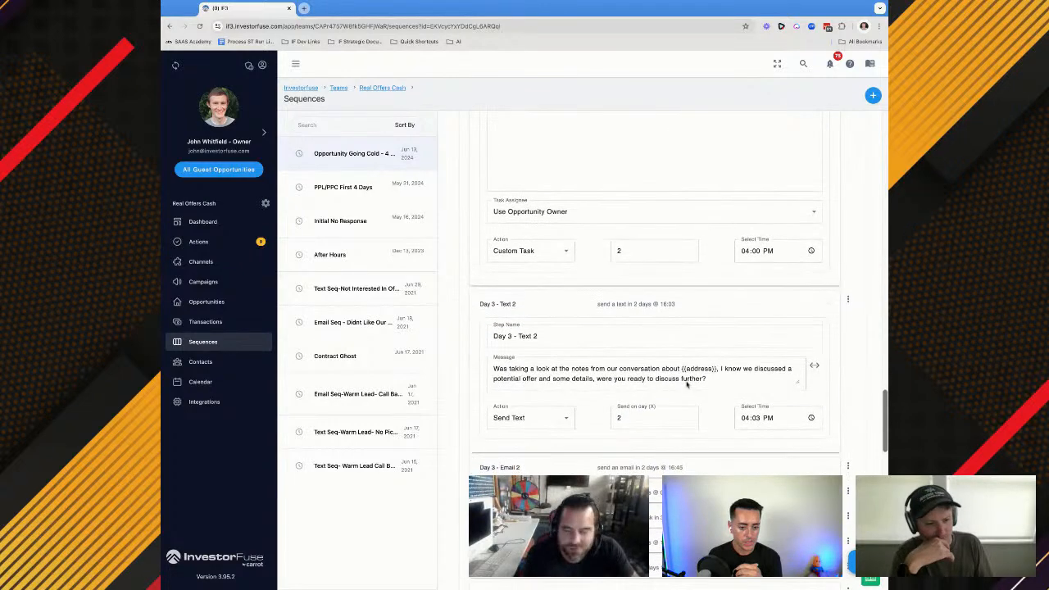
{"action": "left_click", "coordinate": [684, 368]}
{"action": "type", "text": "street"}
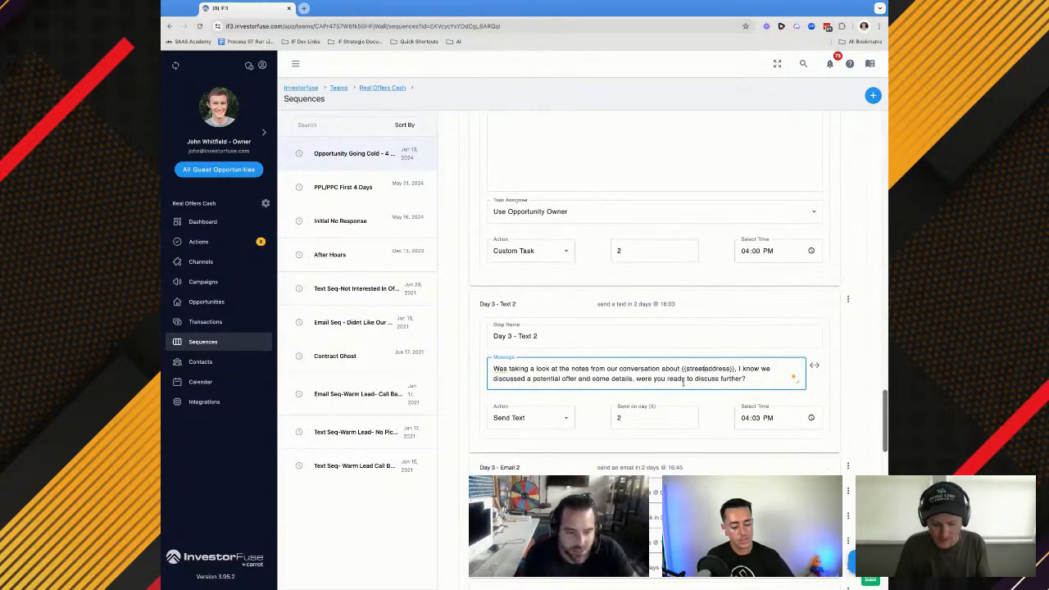
{"action": "type", "text": "_"}
Open the steps from Day 3 - Email 2 through Day 4 - Text 2 to examine their address fields
{"action": "scroll", "coordinate": [684, 381], "scroll_direction": "down", "scroll_amount": 3}
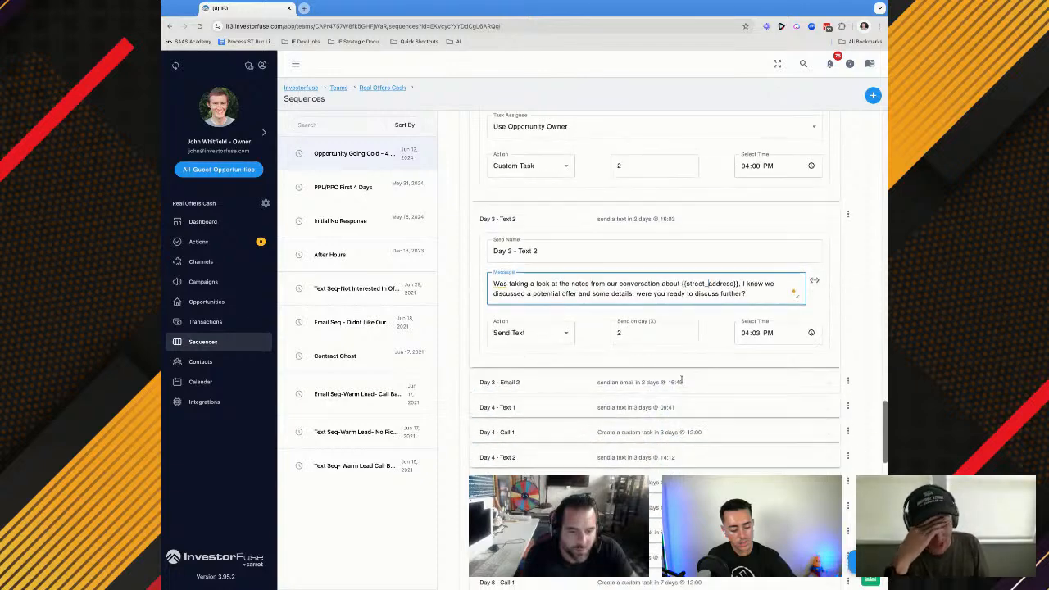
{"action": "scroll", "coordinate": [576, 466], "scroll_direction": "down", "scroll_amount": 1}
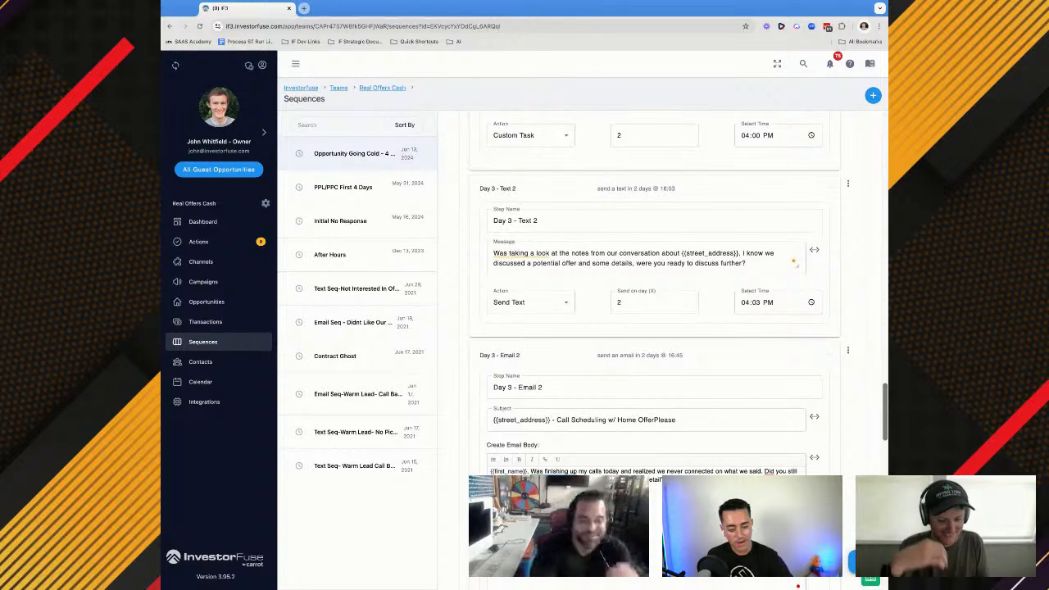
{"action": "scroll", "coordinate": [655, 351], "scroll_direction": "down", "scroll_amount": 1}
{"action": "scroll", "coordinate": [597, 420], "scroll_direction": "down", "scroll_amount": 3}
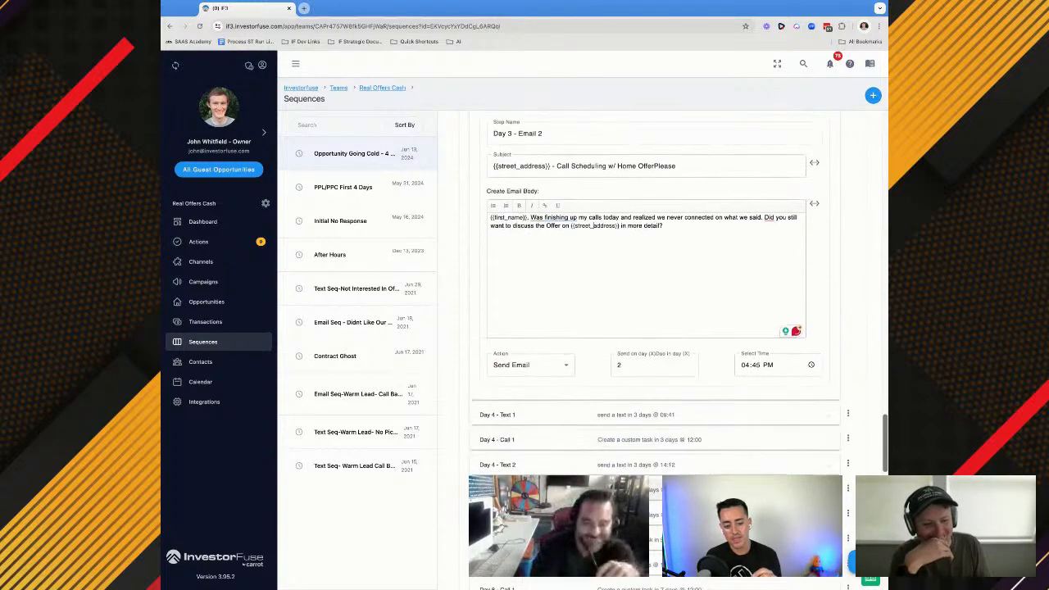
{"action": "scroll", "coordinate": [598, 420], "scroll_direction": "down", "scroll_amount": 1}
{"action": "left_click", "coordinate": [593, 417]}
{"action": "scroll", "coordinate": [591, 450], "scroll_direction": "down", "scroll_amount": 3}
{"action": "scroll", "coordinate": [589, 460], "scroll_direction": "down", "scroll_amount": 2}
{"action": "left_click", "coordinate": [603, 370]}
{"action": "scroll", "coordinate": [588, 436], "scroll_direction": "down", "scroll_amount": 2}
Open Day 4 - Email 1 and change the address field in its body to {{street_address}}
{"action": "left_click", "coordinate": [590, 379]}
{"action": "scroll", "coordinate": [590, 383], "scroll_direction": "down", "scroll_amount": 2}
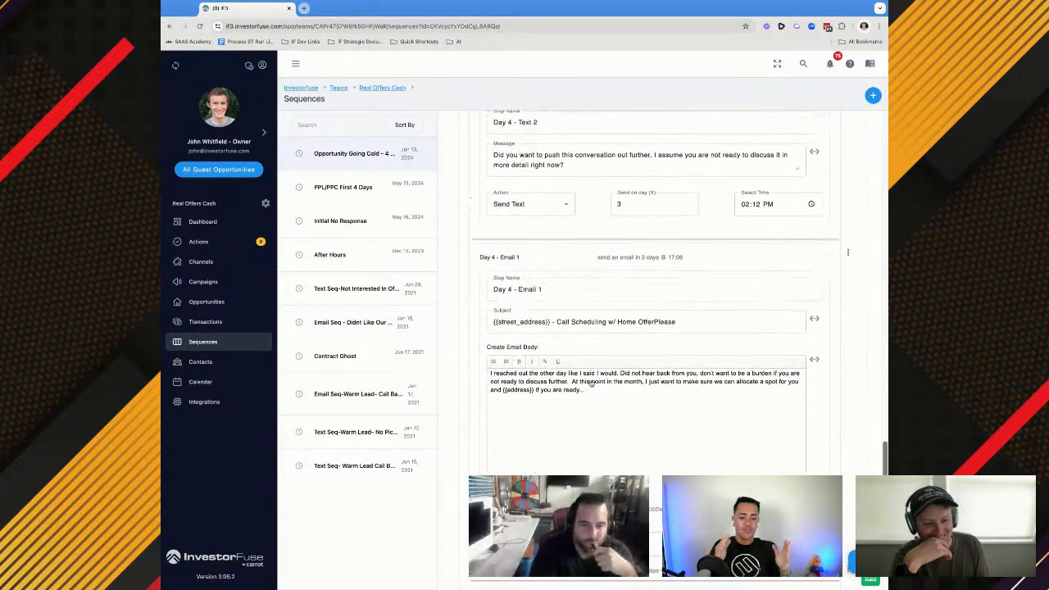
{"action": "left_click", "coordinate": [509, 389]}
{"action": "type", "text": "street_"}
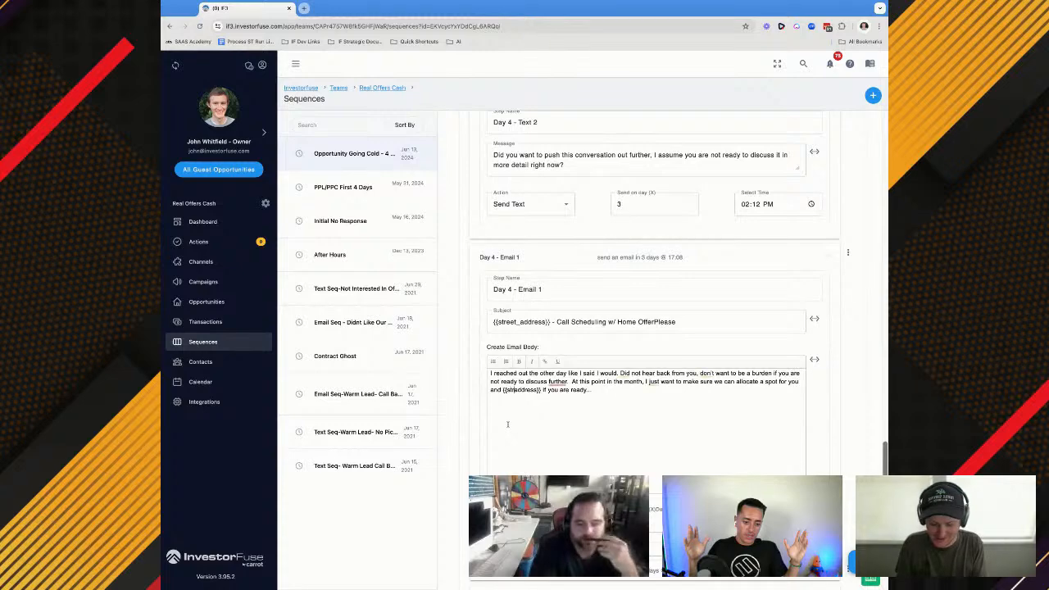
Open the Day 6 steps and change the address field in the Day 6 - Text 1 message to {{street_address}}
{"action": "scroll", "coordinate": [586, 389], "scroll_direction": "down", "scroll_amount": 2}
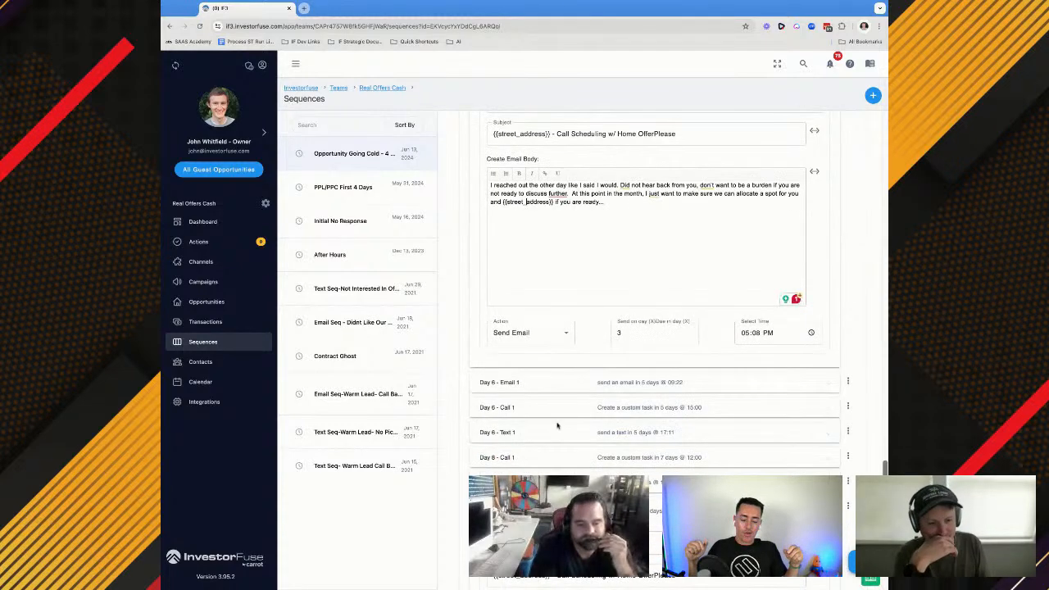
{"action": "left_click", "coordinate": [586, 389]}
{"action": "scroll", "coordinate": [586, 389], "scroll_direction": "down", "scroll_amount": 1}
{"action": "scroll", "coordinate": [586, 390], "scroll_direction": "down", "scroll_amount": 3}
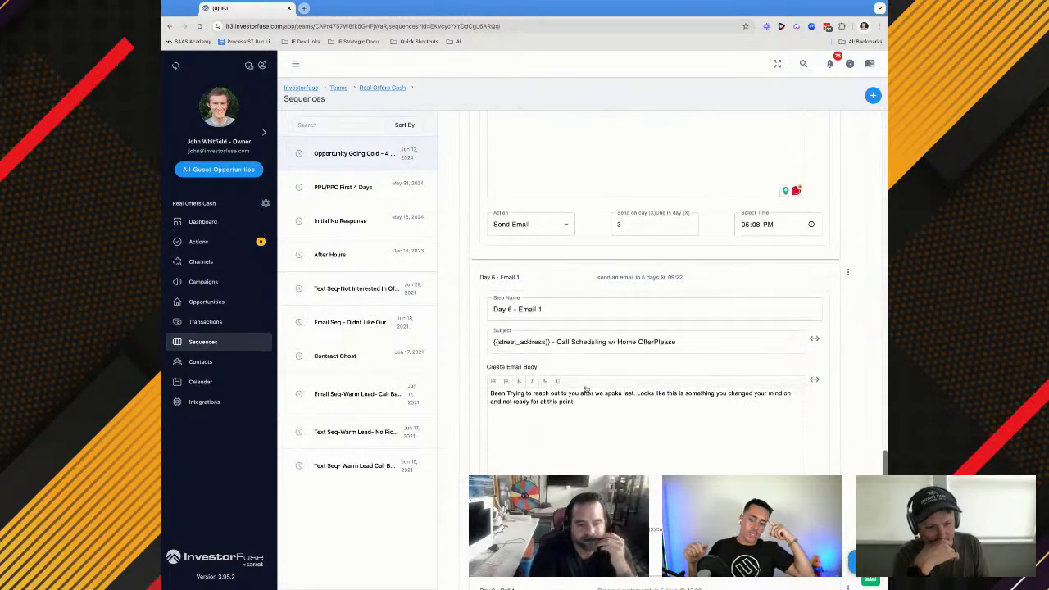
{"action": "left_click", "coordinate": [584, 380]}
{"action": "scroll", "coordinate": [584, 379], "scroll_direction": "down", "scroll_amount": 5}
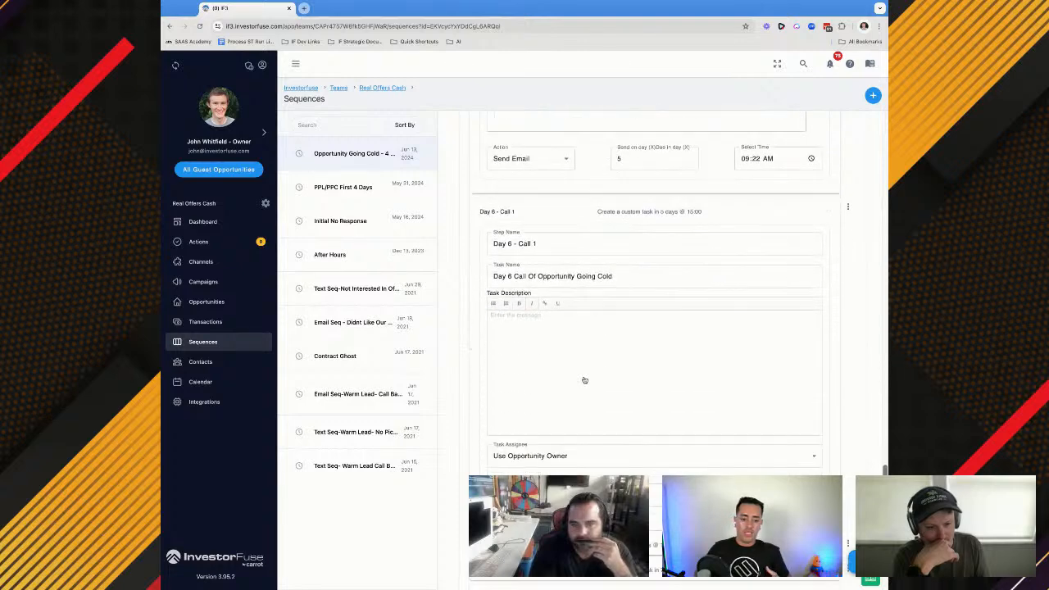
{"action": "left_click", "coordinate": [589, 305]}
{"action": "scroll", "coordinate": [590, 305], "scroll_direction": "down", "scroll_amount": 1}
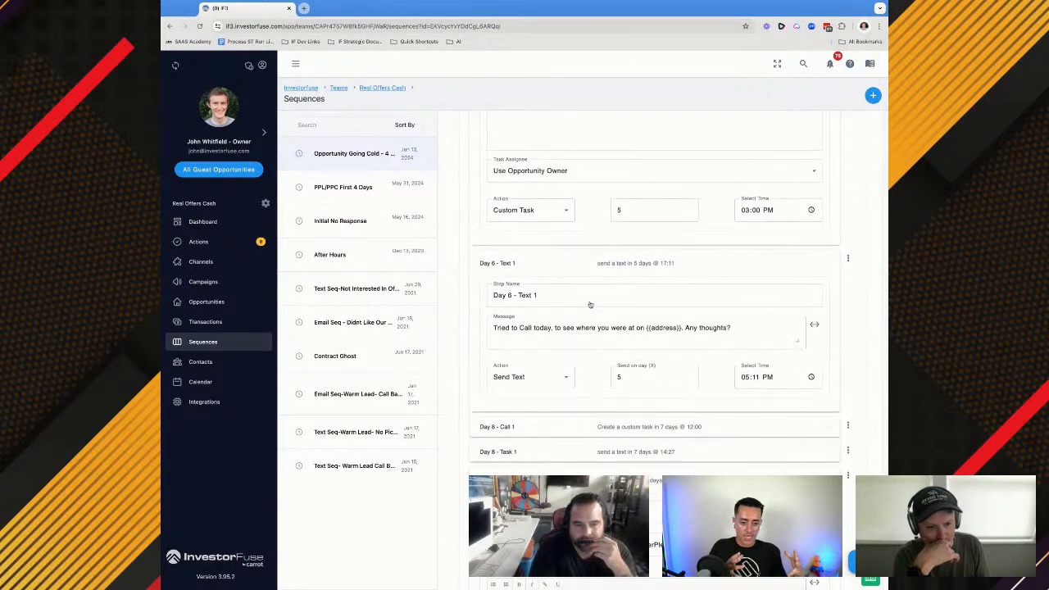
{"action": "left_click", "coordinate": [652, 328]}
{"action": "type", "text": "street_"}
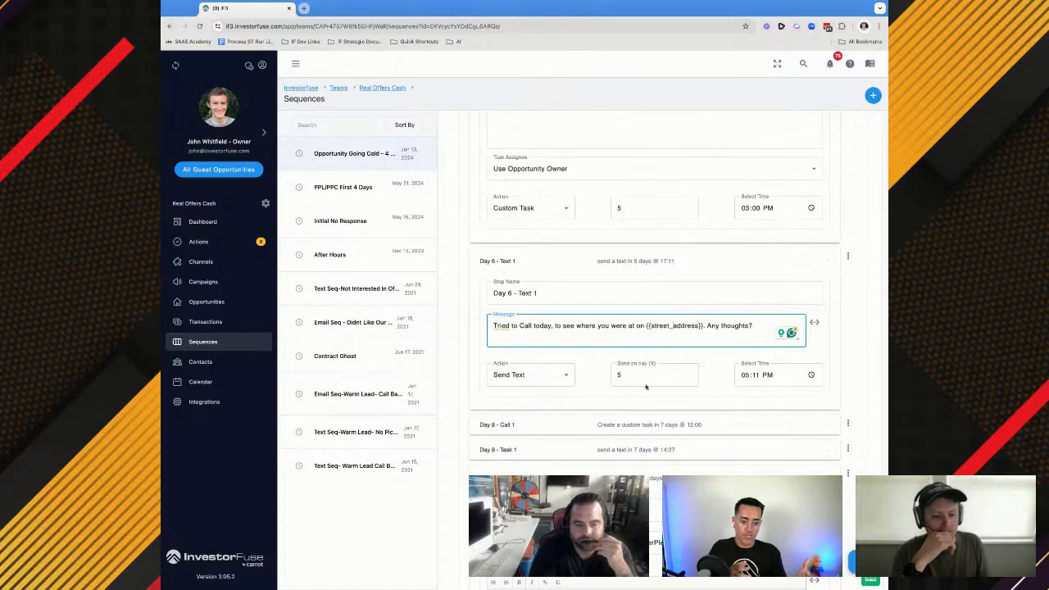
Open the Day 8 steps and change the address field in the Day 8 - Task 1 message to {{street_address}}
{"action": "left_click", "coordinate": [635, 425]}
{"action": "scroll", "coordinate": [623, 431], "scroll_direction": "down", "scroll_amount": 3}
{"action": "scroll", "coordinate": [623, 431], "scroll_direction": "down", "scroll_amount": 5}
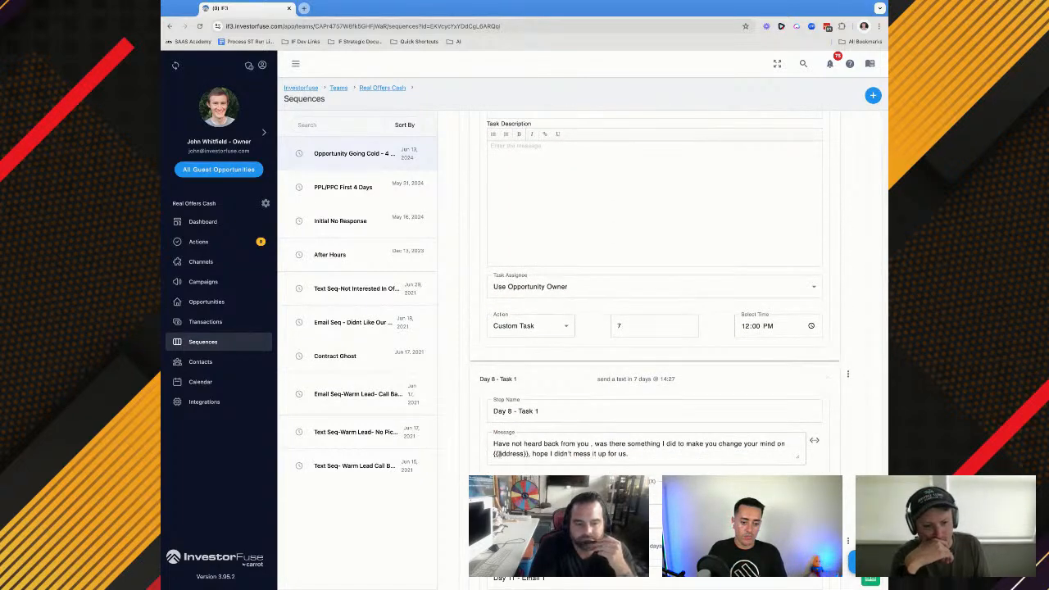
{"action": "left_click", "coordinate": [499, 453]}
{"action": "type", "text": "street"}
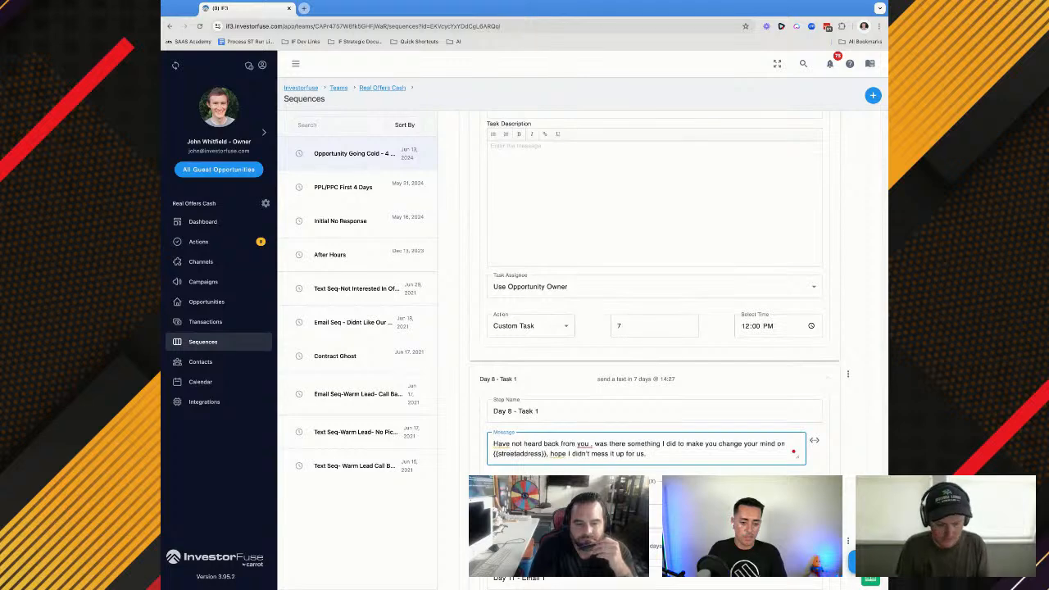
{"action": "type", "text": "_"}
Change the address field in the Day 11 - Email 1 body to {{street_address}}
{"action": "scroll", "coordinate": [656, 350], "scroll_direction": "down", "scroll_amount": 3}
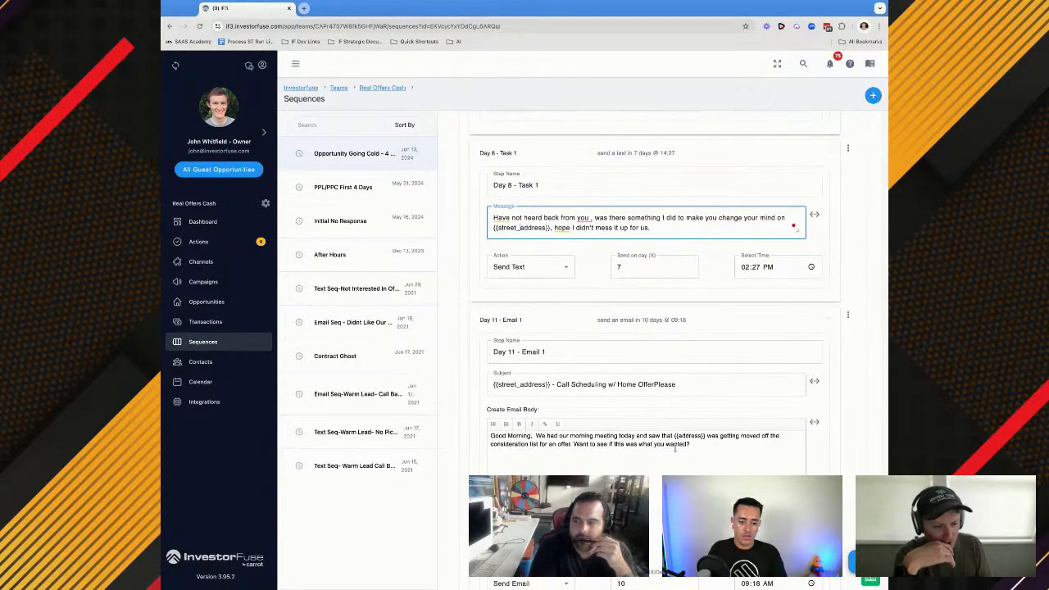
{"action": "left_click", "coordinate": [679, 436]}
{"action": "type", "text": "street_"}
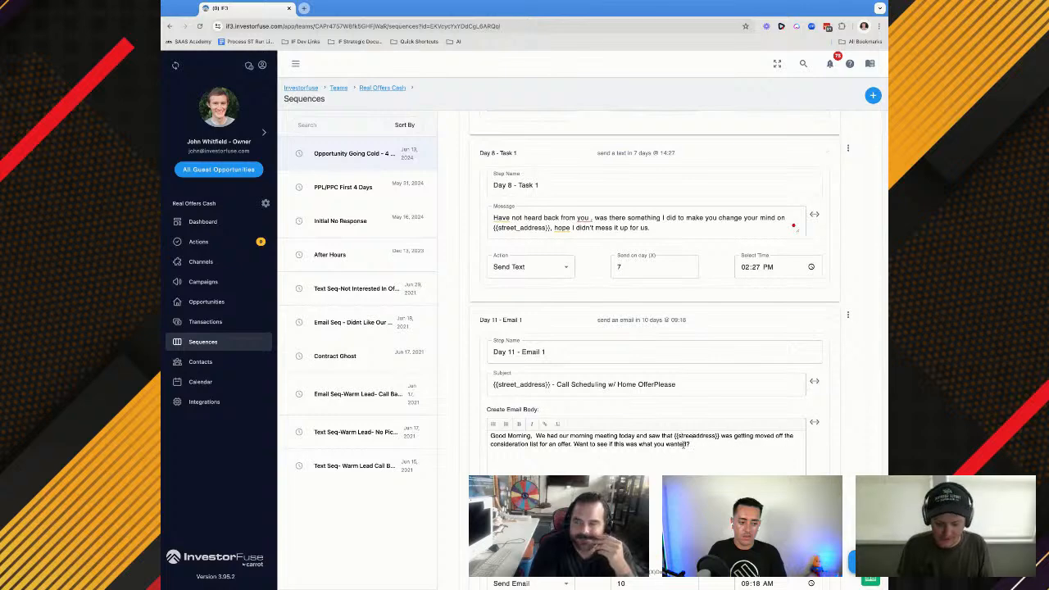
Change the address field in the Day 14 - Text 1 message to {{street_address}} and save the sequence
{"action": "scroll", "coordinate": [684, 445], "scroll_direction": "down", "scroll_amount": 3}
{"action": "scroll", "coordinate": [682, 444], "scroll_direction": "down", "scroll_amount": 5}
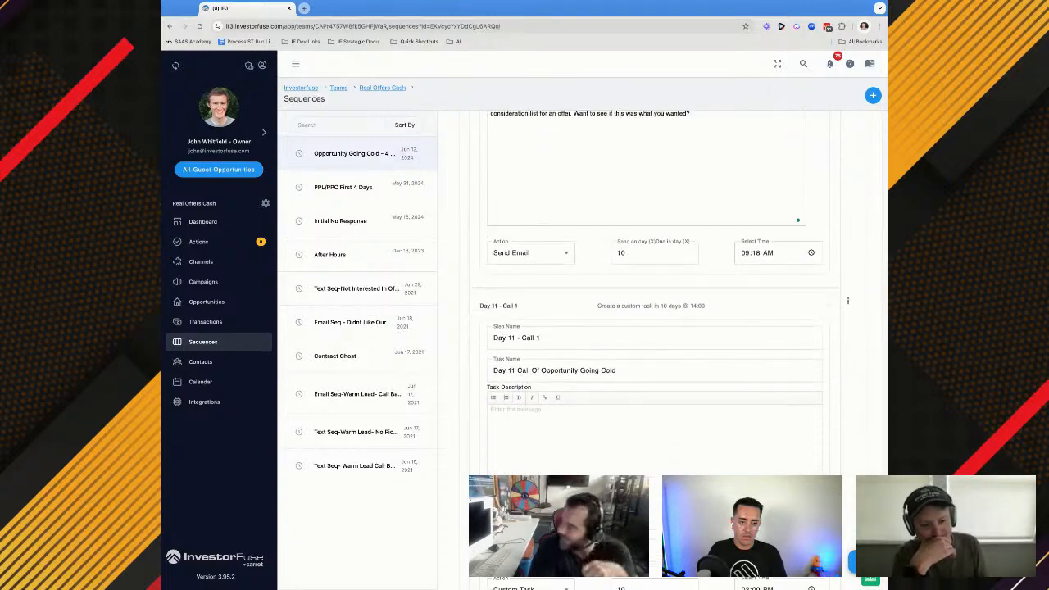
{"action": "left_click", "coordinate": [620, 442]}
{"action": "type", "text": "street_"}
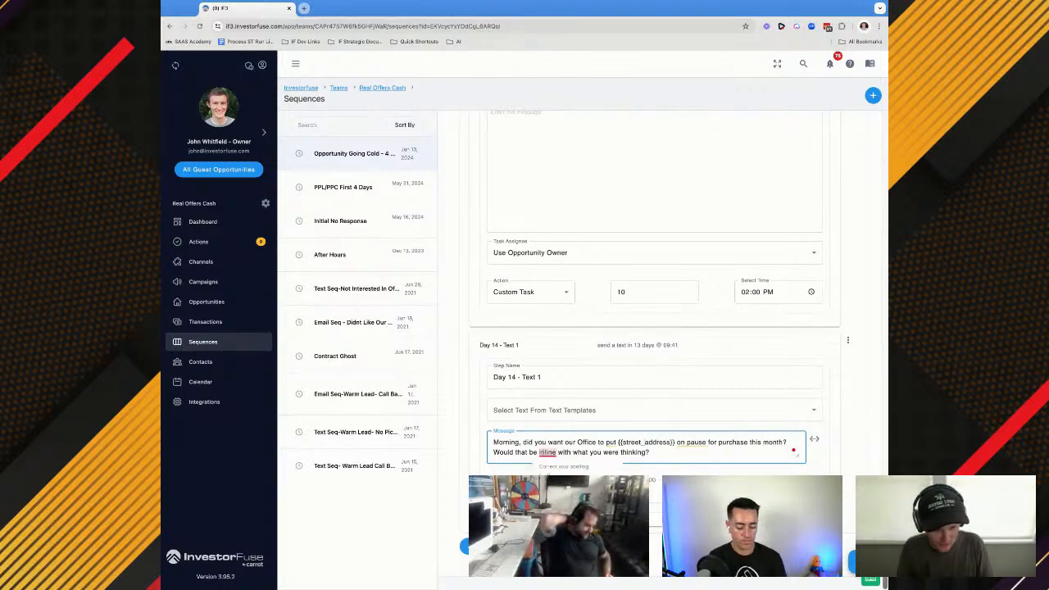
{"action": "left_click", "coordinate": [862, 561]}
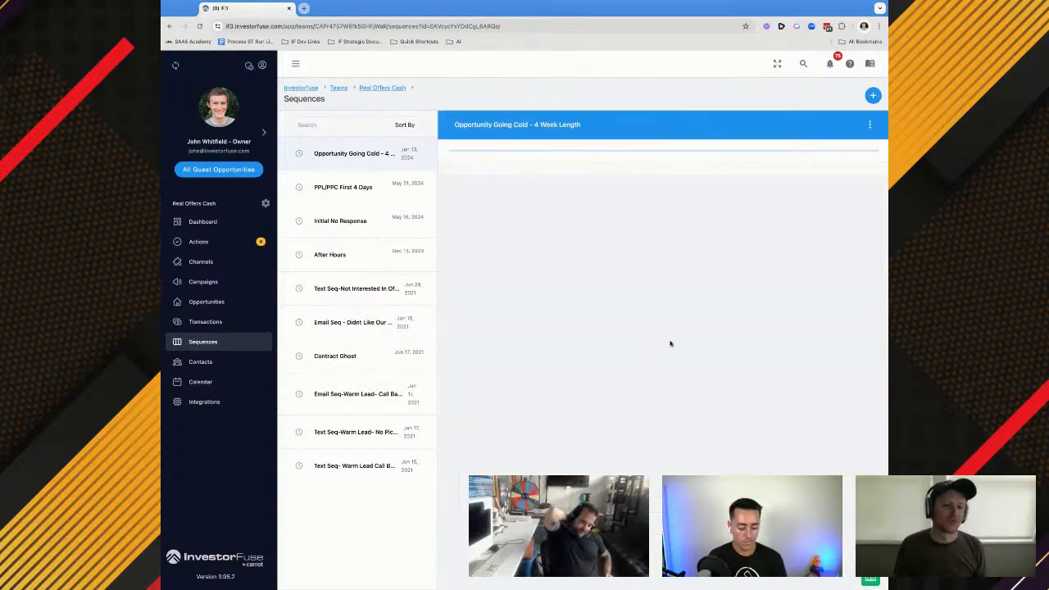
Add a sequence step after Day 14 - Text 1, name it Day 14 - Call 1, and set its action to Custom Task
{"action": "scroll", "coordinate": [617, 396], "scroll_direction": "down", "scroll_amount": 10}
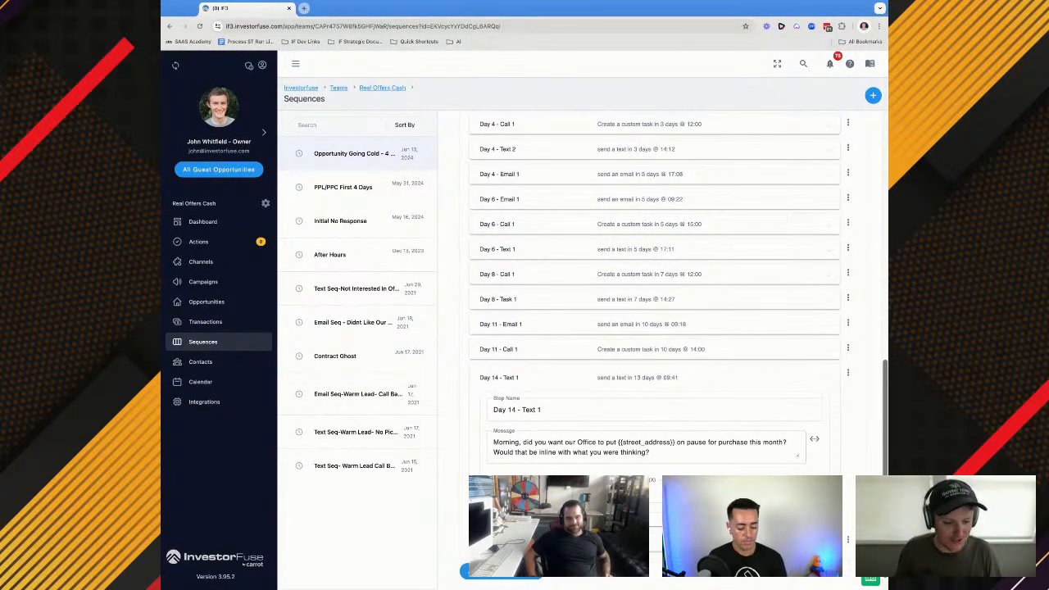
{"action": "scroll", "coordinate": [655, 286], "scroll_direction": "down", "scroll_amount": 1}
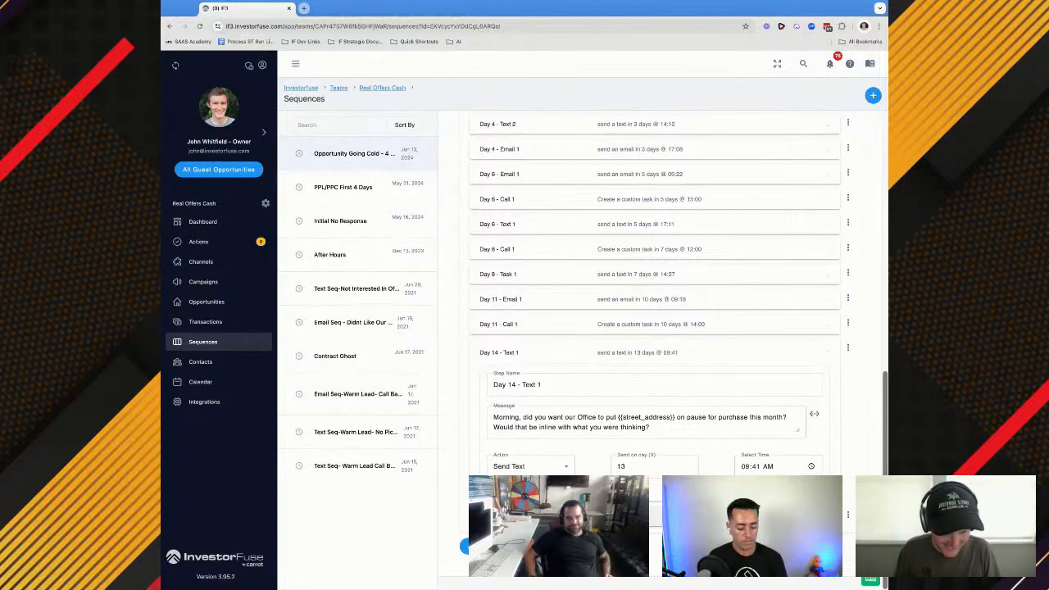
{"action": "left_click", "coordinate": [503, 516]}
{"action": "scroll", "coordinate": [503, 508], "scroll_direction": "down", "scroll_amount": 1}
{"action": "left_click", "coordinate": [507, 453]}
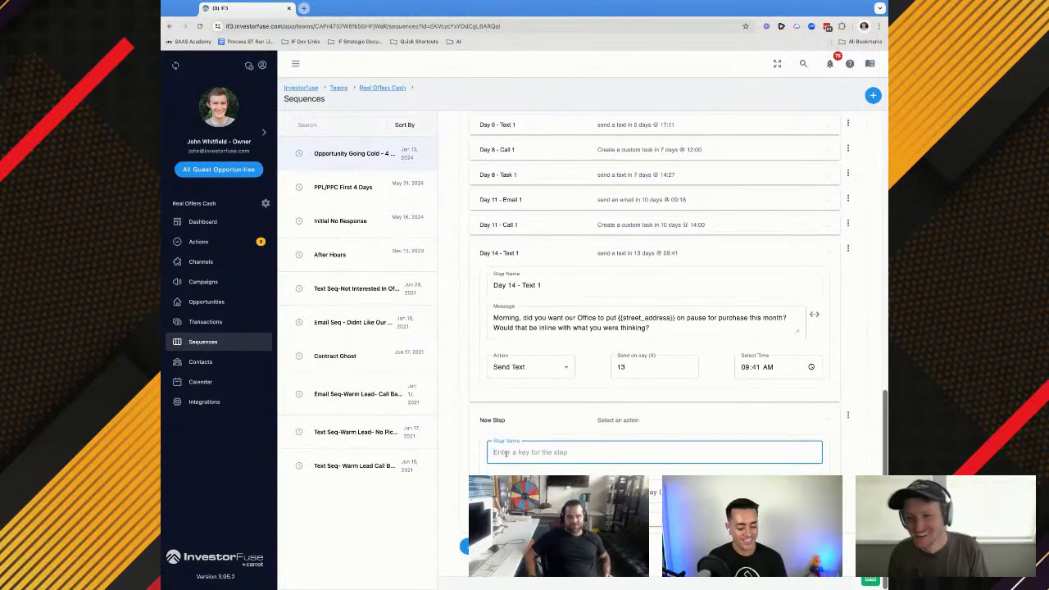
{"action": "type", "text": "Day"}
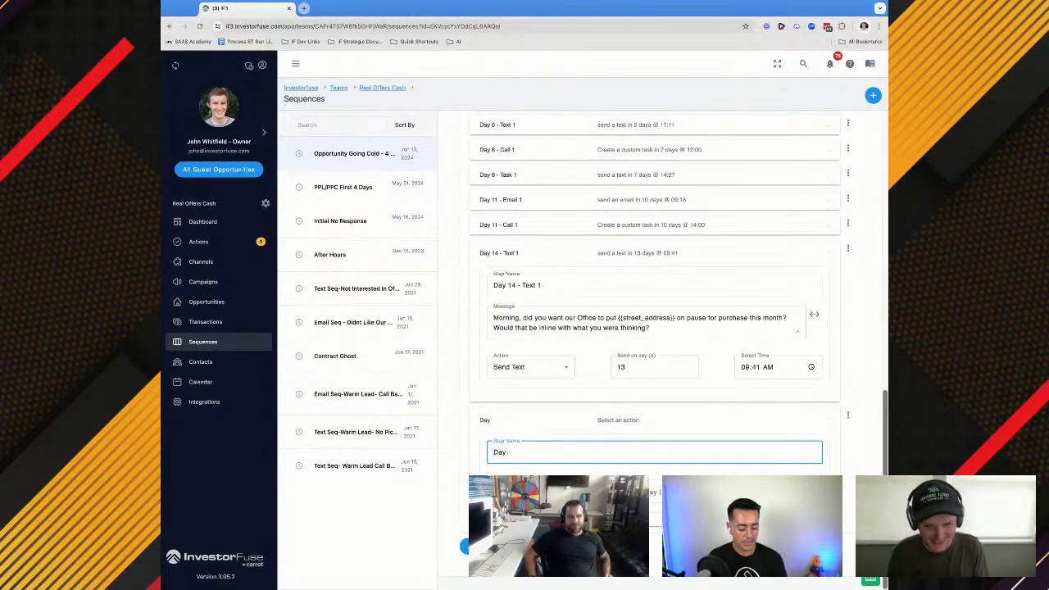
{"action": "type", "text": " 14 - Call"}
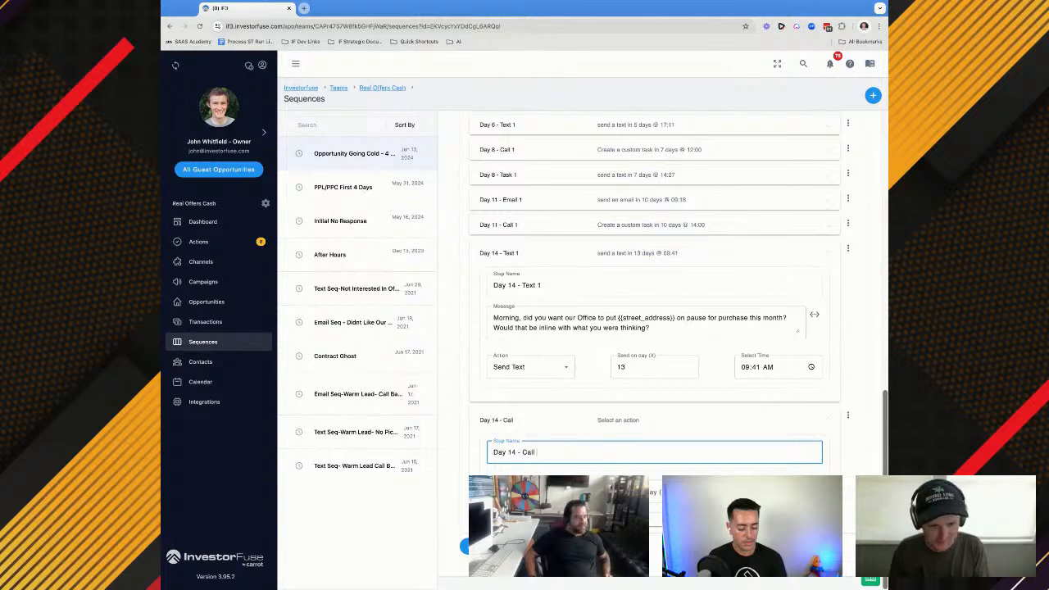
{"action": "left_click", "coordinate": [524, 492]}
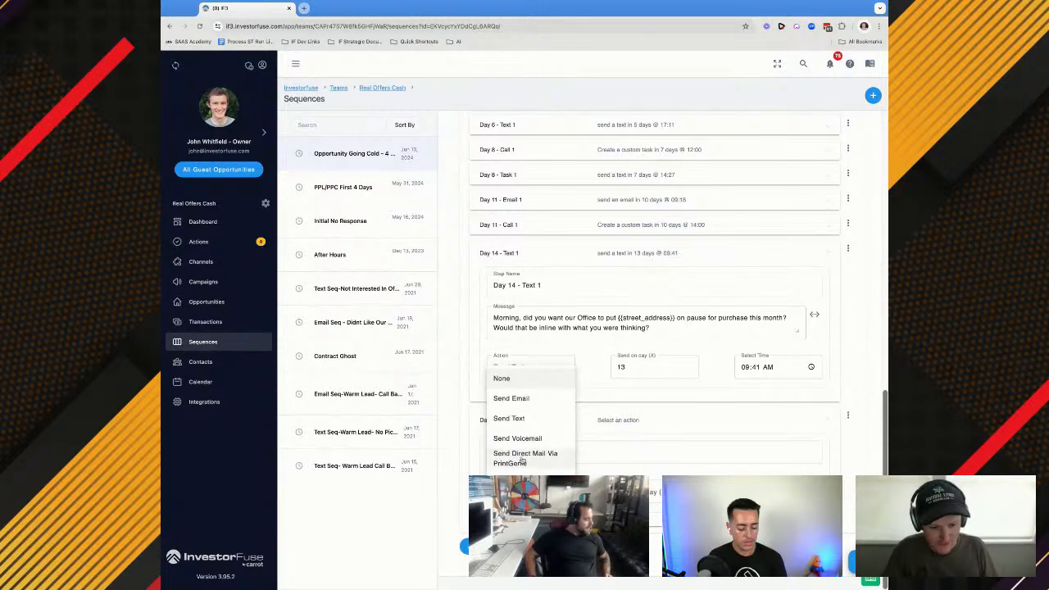
{"action": "scroll", "coordinate": [521, 461], "scroll_direction": "down", "scroll_amount": 1}
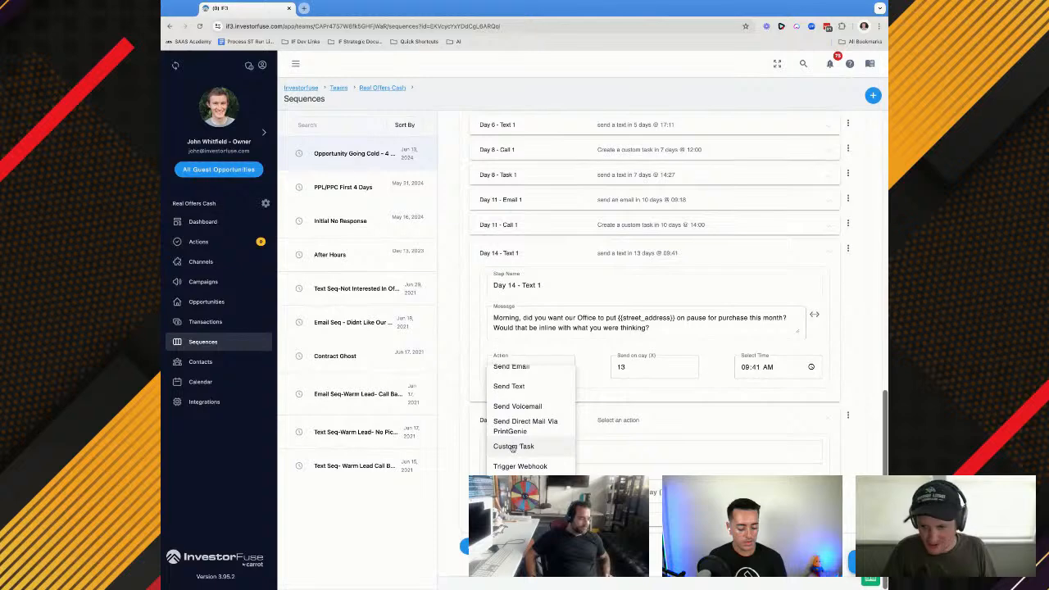
{"action": "left_click", "coordinate": [514, 447]}
Open the Day 11 - Call 1 step and copy its task name for reuse in Day 14 - Call 1
{"action": "scroll", "coordinate": [537, 422], "scroll_direction": "down", "scroll_amount": 1}
{"action": "left_click", "coordinate": [516, 442]}
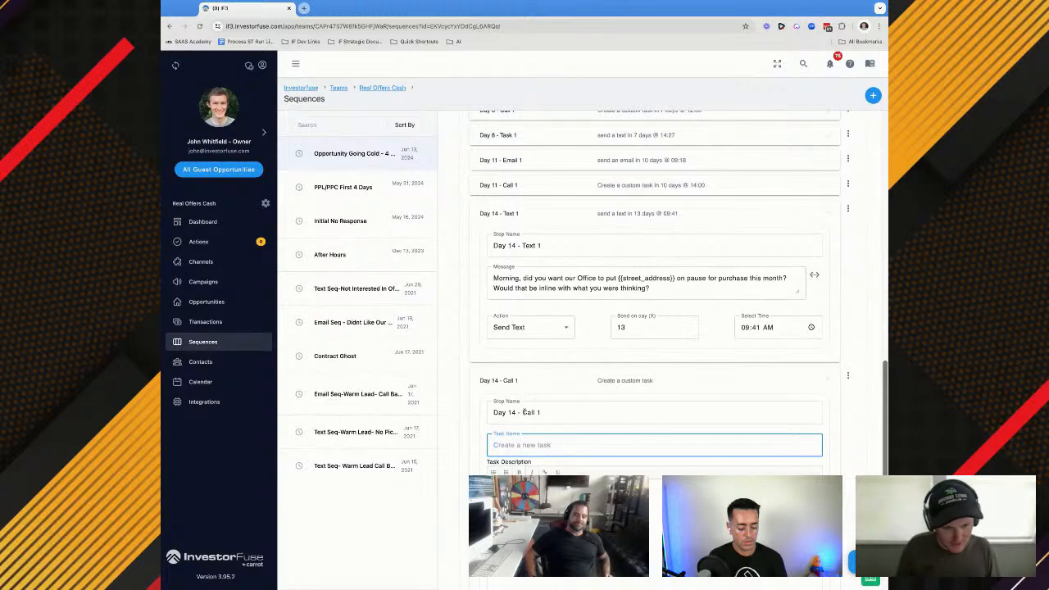
{"action": "scroll", "coordinate": [522, 468], "scroll_direction": "down", "scroll_amount": 2}
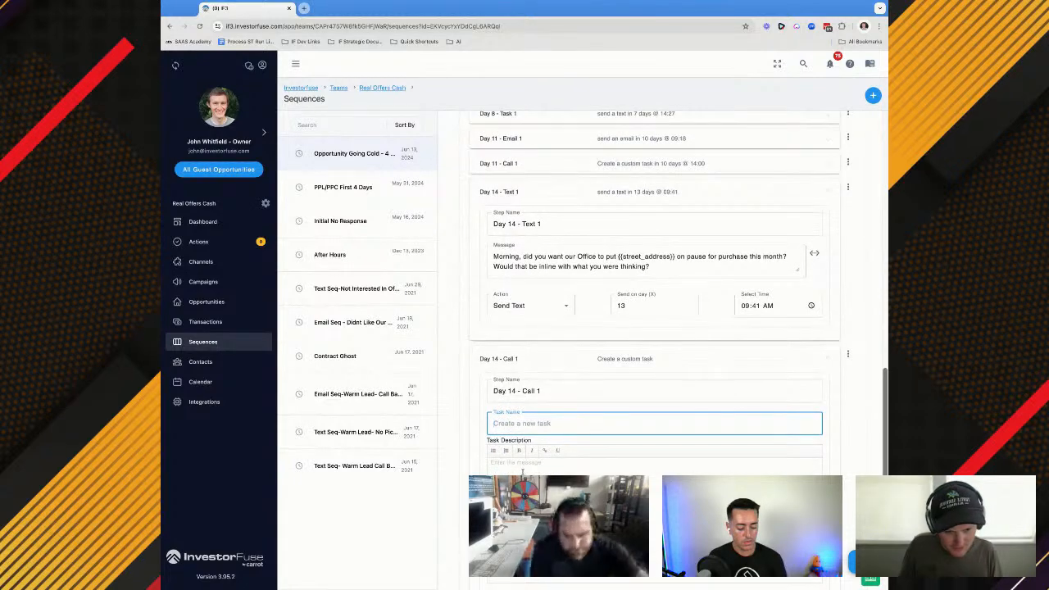
{"action": "scroll", "coordinate": [521, 468], "scroll_direction": "down", "scroll_amount": 2}
{"action": "left_click", "coordinate": [522, 467]}
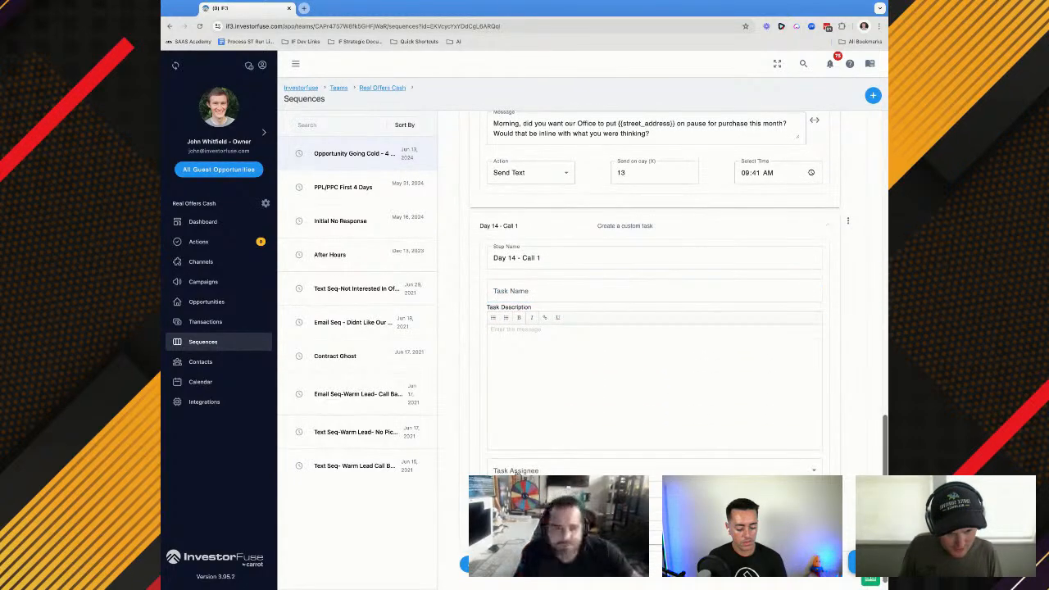
{"action": "left_click", "coordinate": [516, 291]}
{"action": "scroll", "coordinate": [517, 293], "scroll_direction": "up", "scroll_amount": 5}
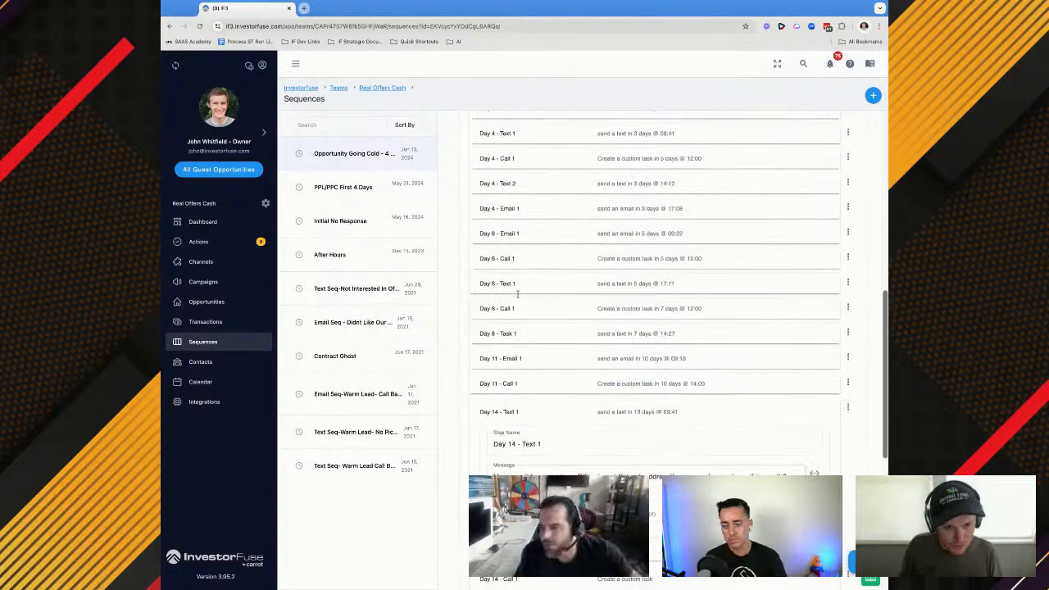
{"action": "left_click", "coordinate": [521, 384]}
{"action": "triple_click", "coordinate": [519, 453]}
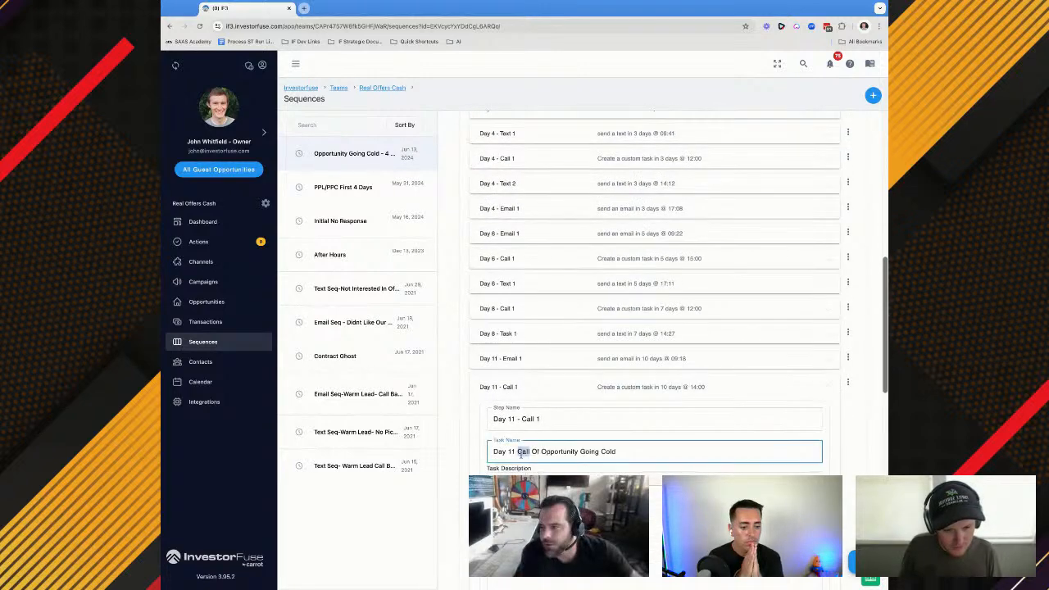
{"action": "key", "text": "ctrl+c"}
Paste the copied task name into Day 14 - Call 1 and change it to "Day 14 Call Of Opportunity Going Cold"
{"action": "scroll", "coordinate": [520, 454], "scroll_direction": "down", "scroll_amount": 6}
{"action": "left_click", "coordinate": [516, 274]}
{"action": "key", "text": "ctrl+v"}
{"action": "left_click", "coordinate": [516, 274]}
{"action": "key", "text": "BackSpace"}
{"action": "type", "text": "4"}
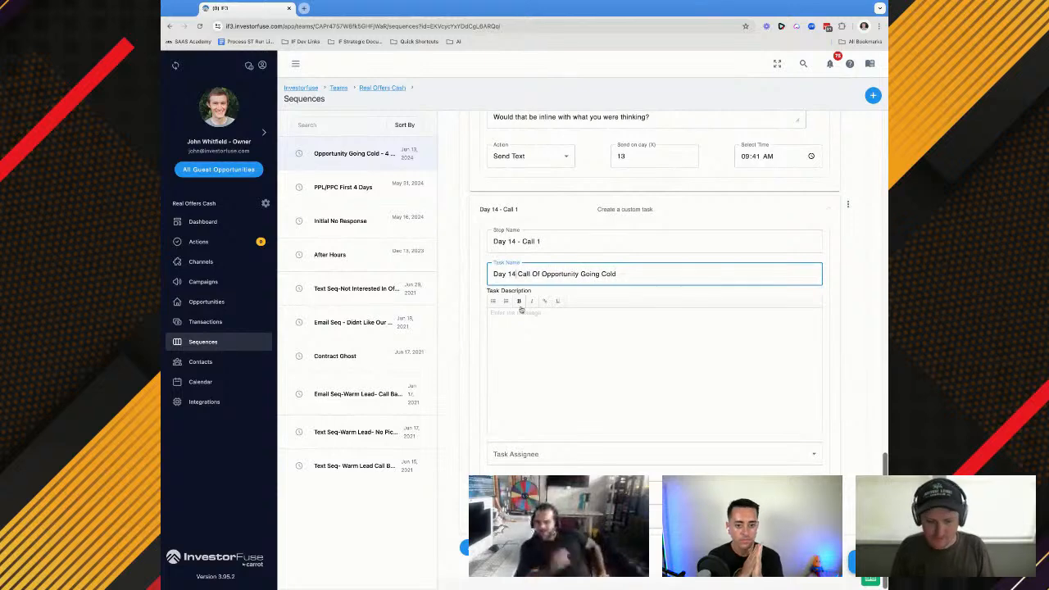
Assign the Day 14 - Call 1 task to Use Opportunity Owner and schedule it for day 13 at 12:00 PM
{"action": "left_click", "coordinate": [514, 456]}
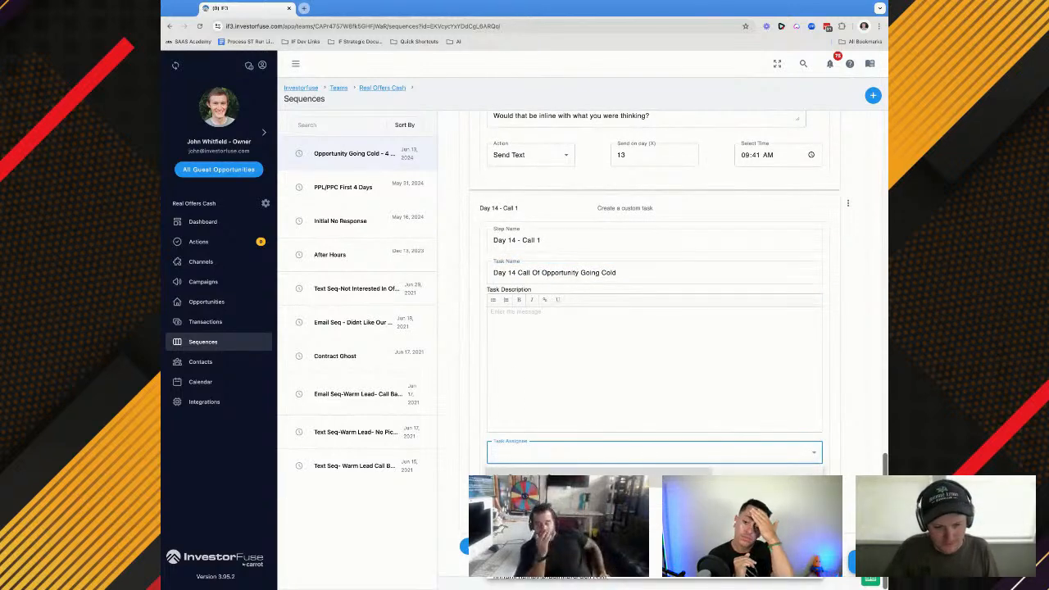
{"action": "left_click", "coordinate": [525, 485]}
{"action": "left_click", "coordinate": [516, 469]}
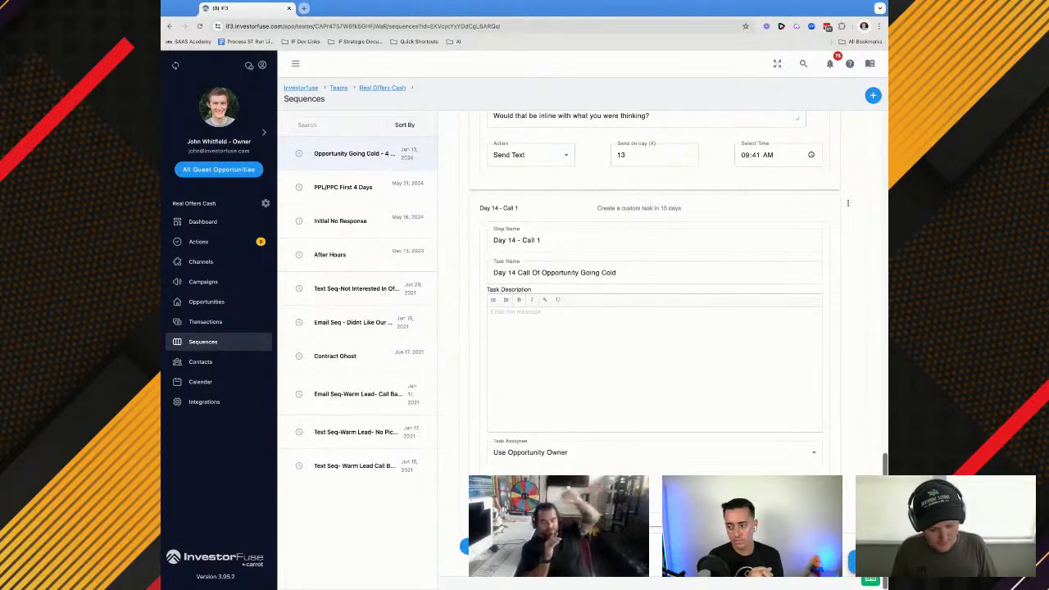
{"action": "scroll", "coordinate": [643, 394], "scroll_direction": "up", "scroll_amount": 3}
{"action": "scroll", "coordinate": [650, 373], "scroll_direction": "down", "scroll_amount": 3}
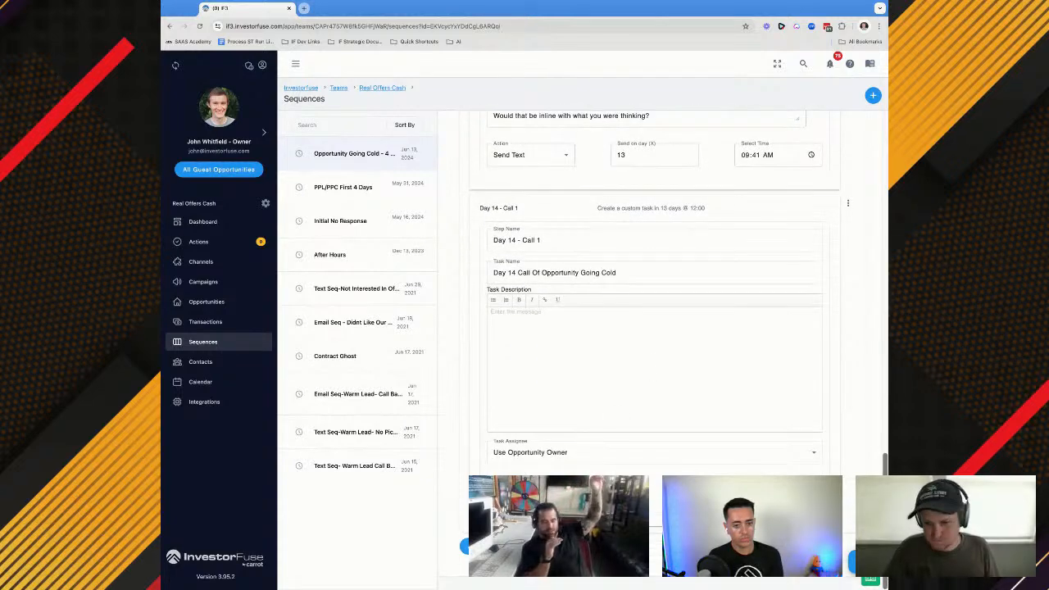
Add a sequence step named Day 14 - Email 1 after Day 14 - Call 1 with the Send Email action
{"action": "scroll", "coordinate": [650, 374], "scroll_direction": "down", "scroll_amount": 2}
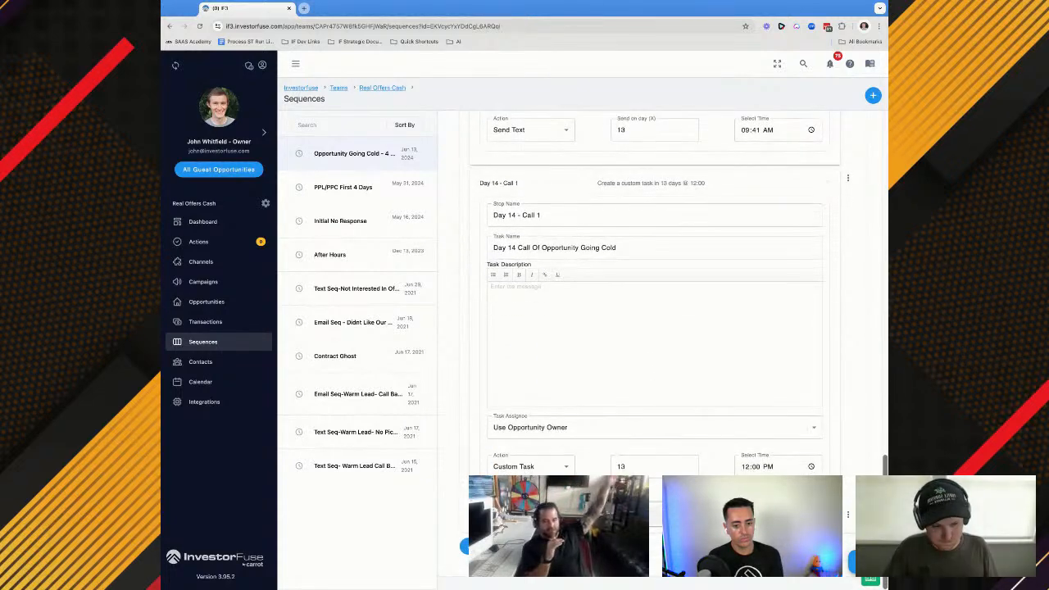
{"action": "scroll", "coordinate": [541, 451], "scroll_direction": "down", "scroll_amount": 2}
{"action": "left_click", "coordinate": [541, 452]}
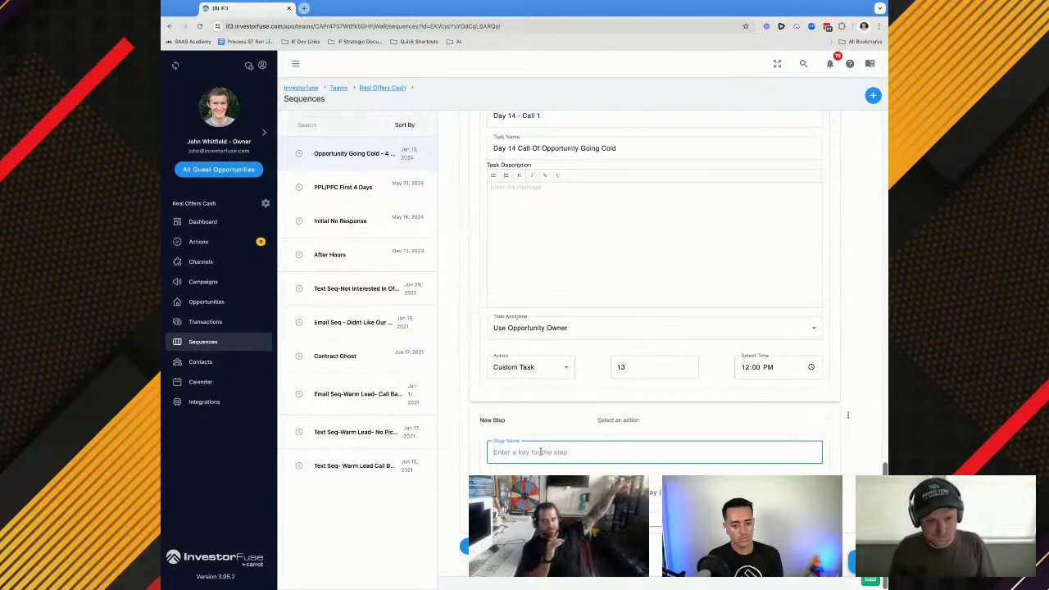
{"action": "type", "text": "Day 14 - Email 1"}
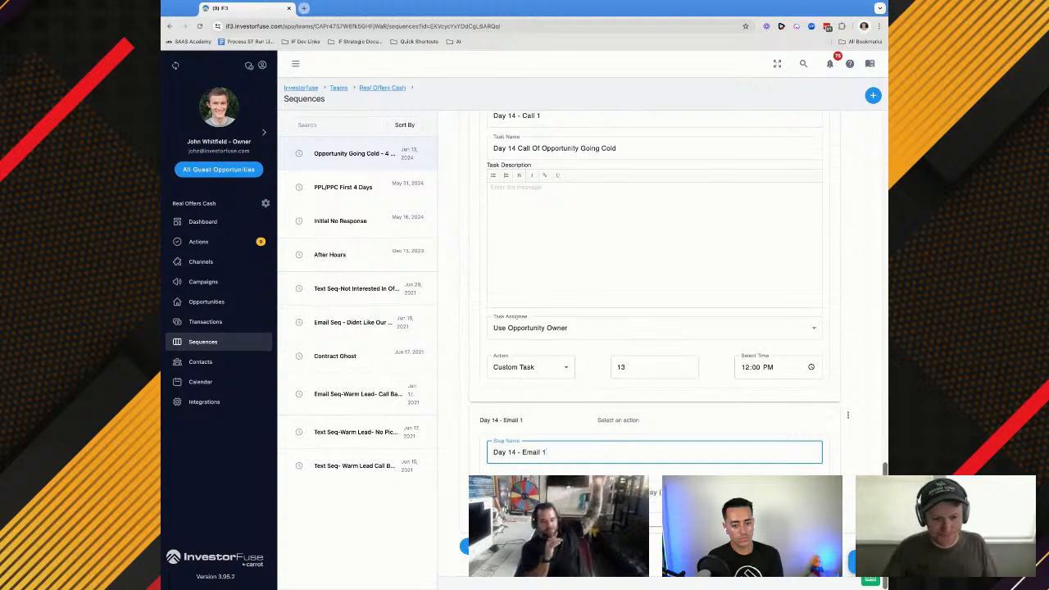
{"action": "left_click", "coordinate": [525, 496]}
{"action": "left_click", "coordinate": [512, 400]}
{"action": "scroll", "coordinate": [523, 448], "scroll_direction": "down", "scroll_amount": 3}
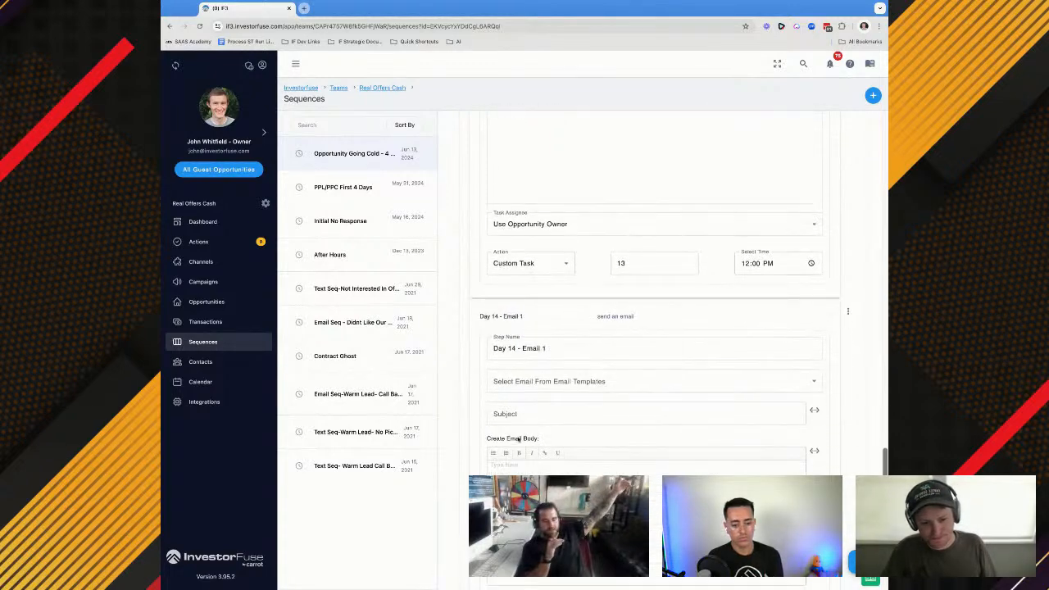
Reuse an earlier email step's subject in Day 14 - Email 1, giving "{{street_address}} - Call Scheduling w/ Home OfferPlease"
{"action": "scroll", "coordinate": [566, 271], "scroll_direction": "up", "scroll_amount": 8}
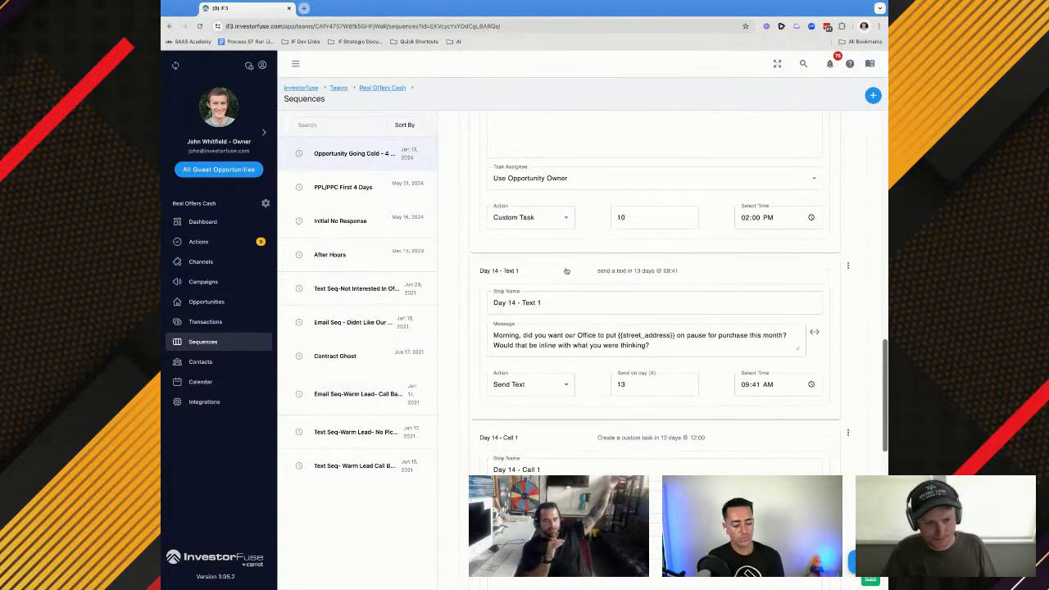
{"action": "scroll", "coordinate": [566, 271], "scroll_direction": "up", "scroll_amount": 3}
{"action": "left_click", "coordinate": [543, 229]}
{"action": "left_click", "coordinate": [541, 302]}
{"action": "key", "text": "ctrl+a"}
{"action": "scroll", "coordinate": [540, 302], "scroll_direction": "down", "scroll_amount": 6}
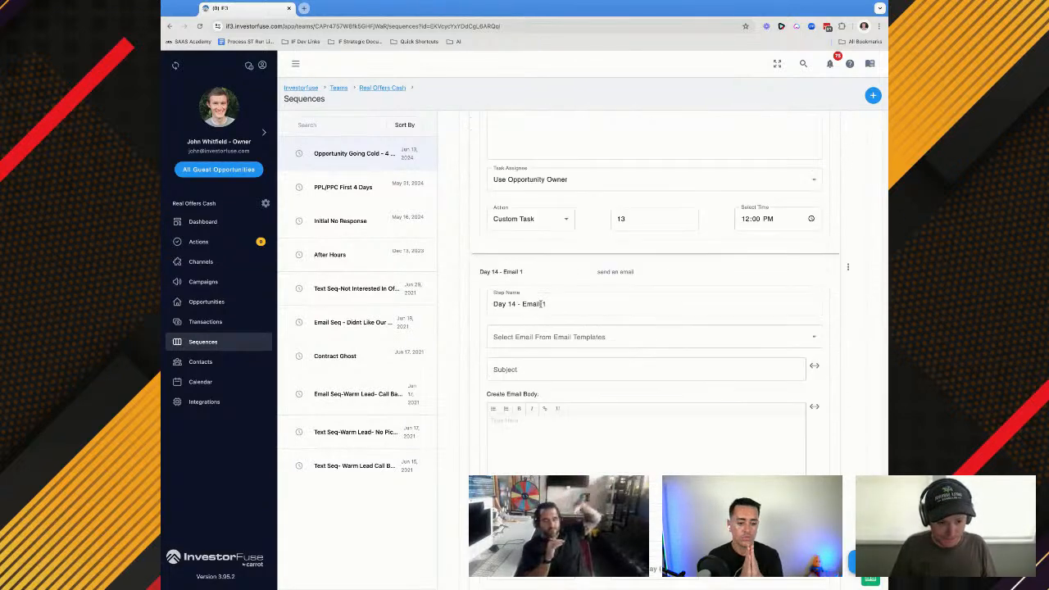
{"action": "left_click", "coordinate": [516, 293]}
{"action": "key", "text": "ctrl+v"}
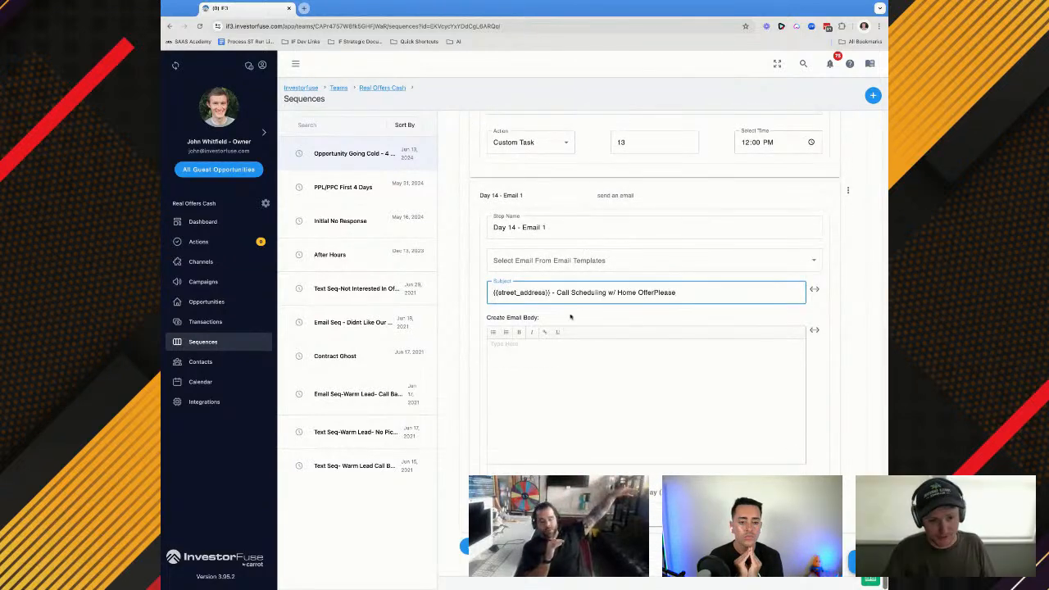
Paste the message about putting the property on pause into the Day 14 - Email 1 body and schedule it for day 13 at 16:38
{"action": "key", "text": "super+Tab"}
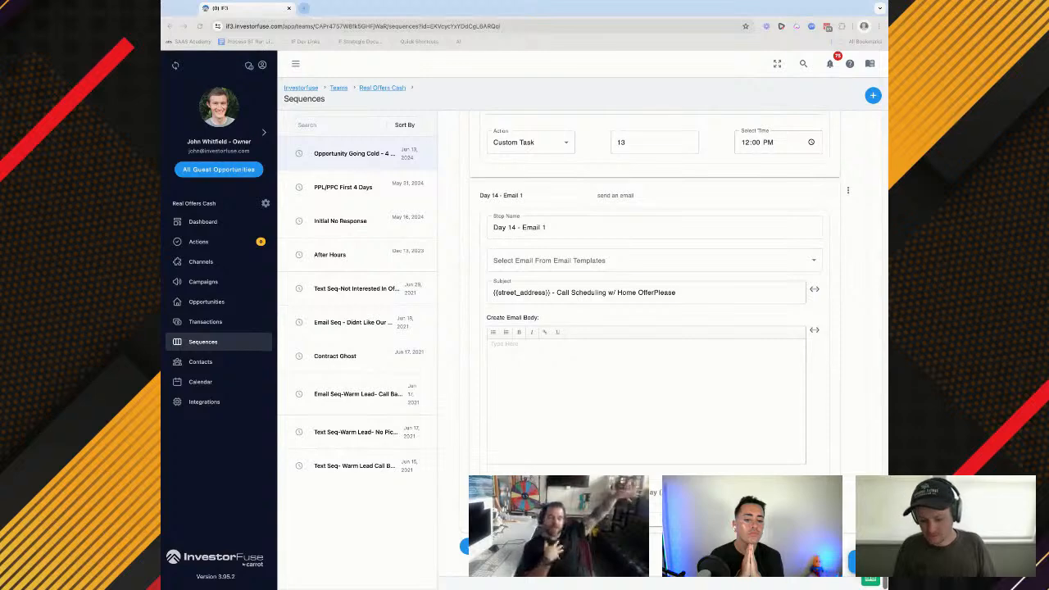
{"action": "left_click", "coordinate": [703, 401]}
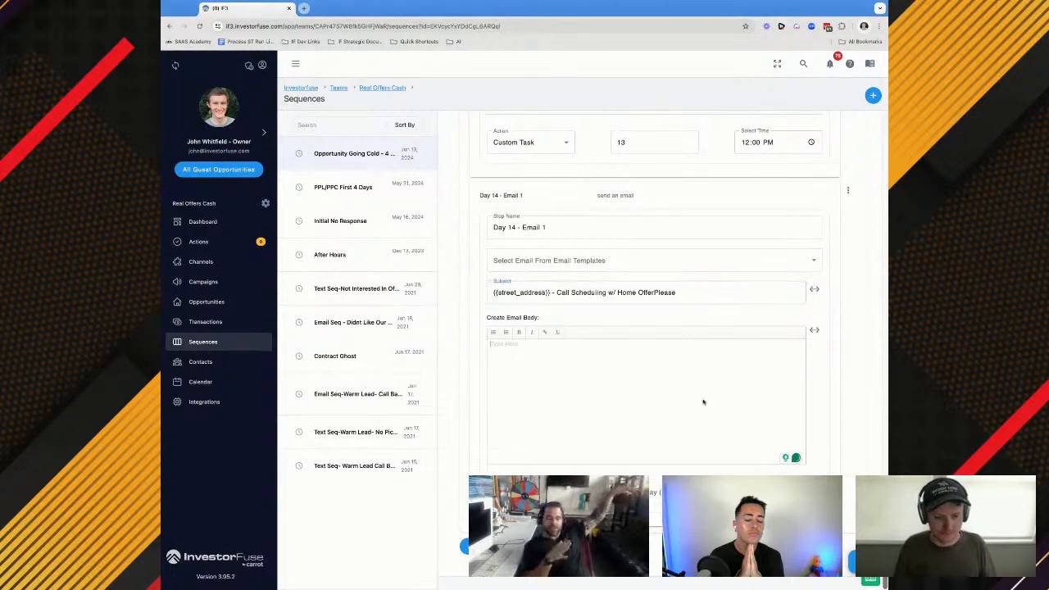
{"action": "type", "text": "Hey, just finishing up for the day here, do think it would be appropriate if we put this property on pause for the month?  Was thinking we hold off on the offer and possible purchase. Let me know if this is what you were thinking too, didn't seem like you were ready to make a decision yet."}
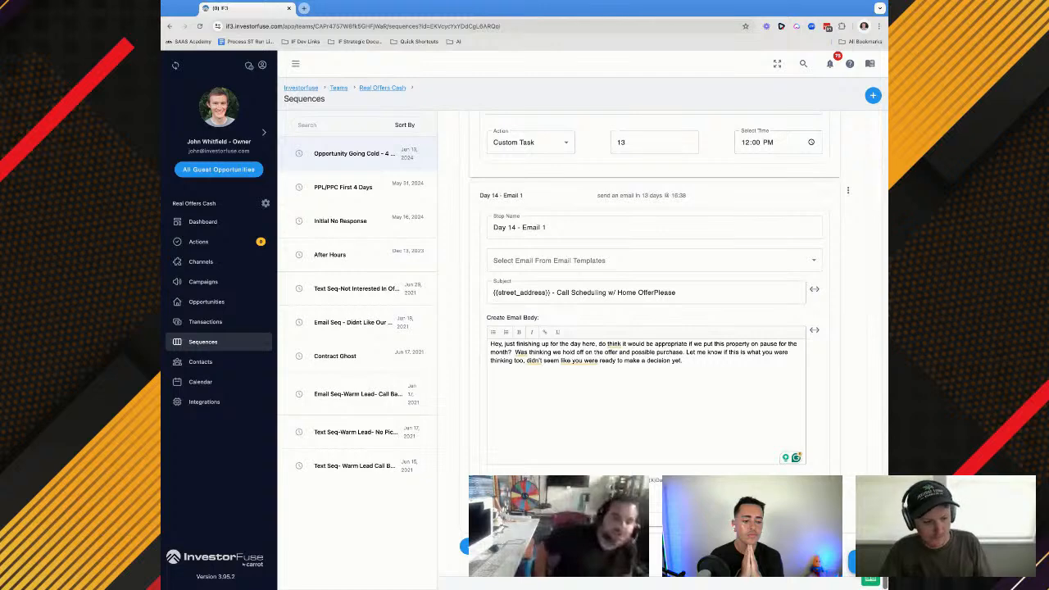
{"action": "left_click", "coordinate": [184, 379]}
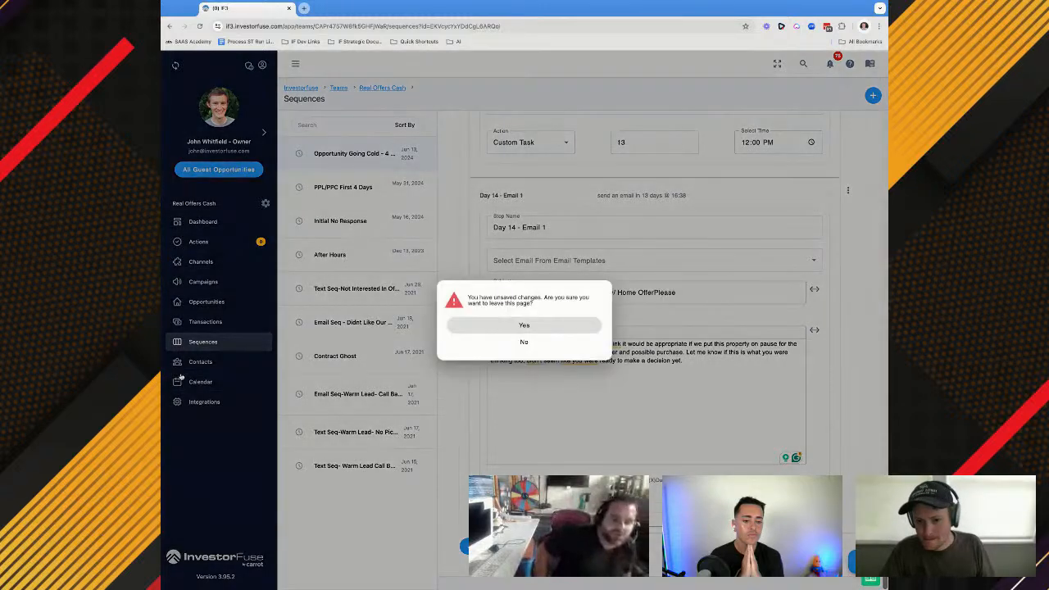
{"action": "left_click", "coordinate": [522, 342]}
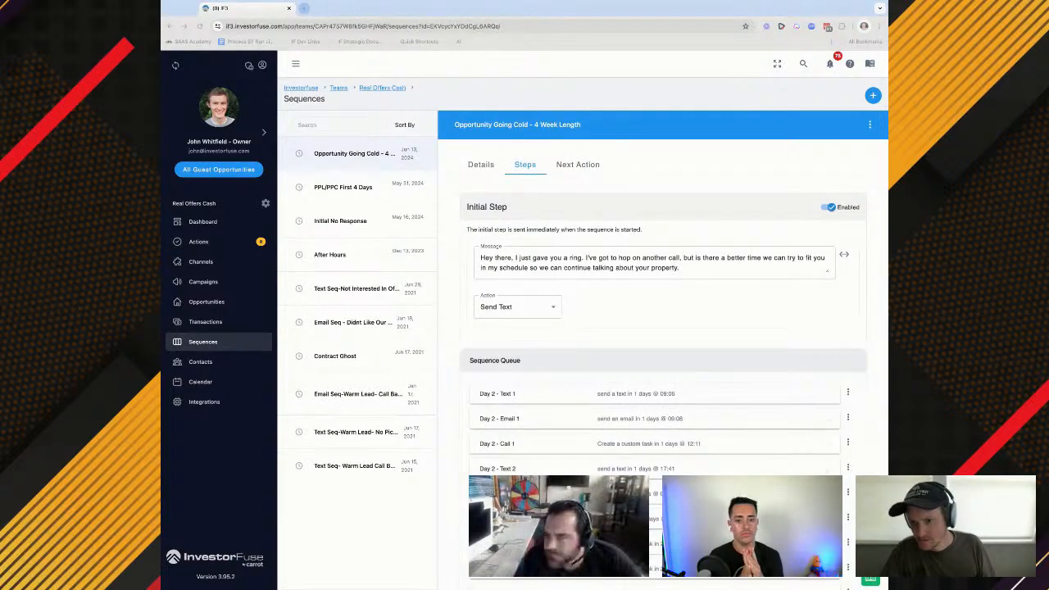
Add a sequence step named Day 18 - Text 1 after Day 14 - Email 1 with the Send Text action
{"action": "scroll", "coordinate": [655, 328], "scroll_direction": "down", "scroll_amount": 6}
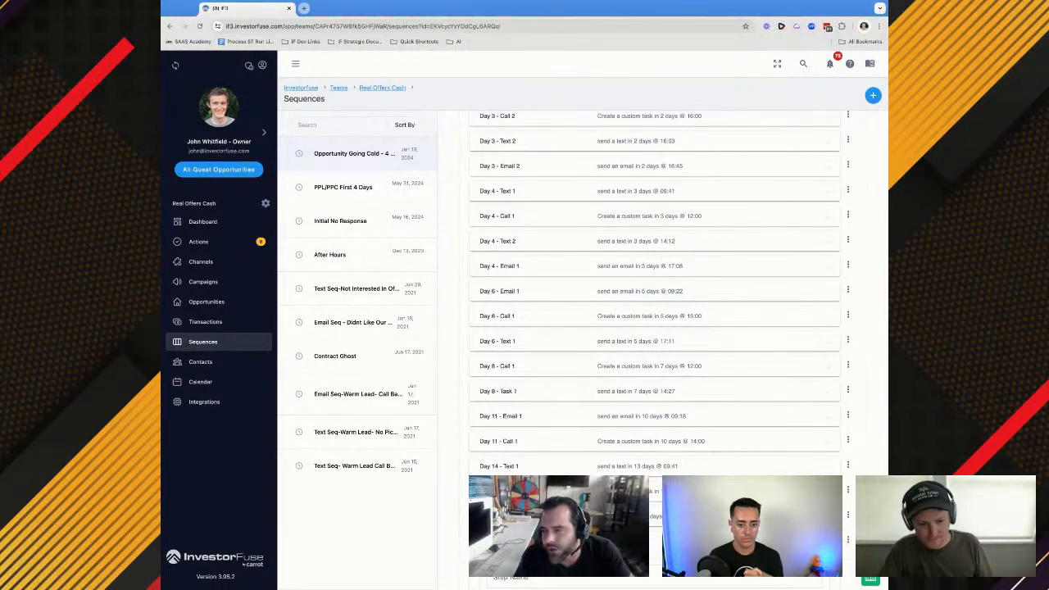
{"action": "scroll", "coordinate": [655, 327], "scroll_direction": "down", "scroll_amount": 1}
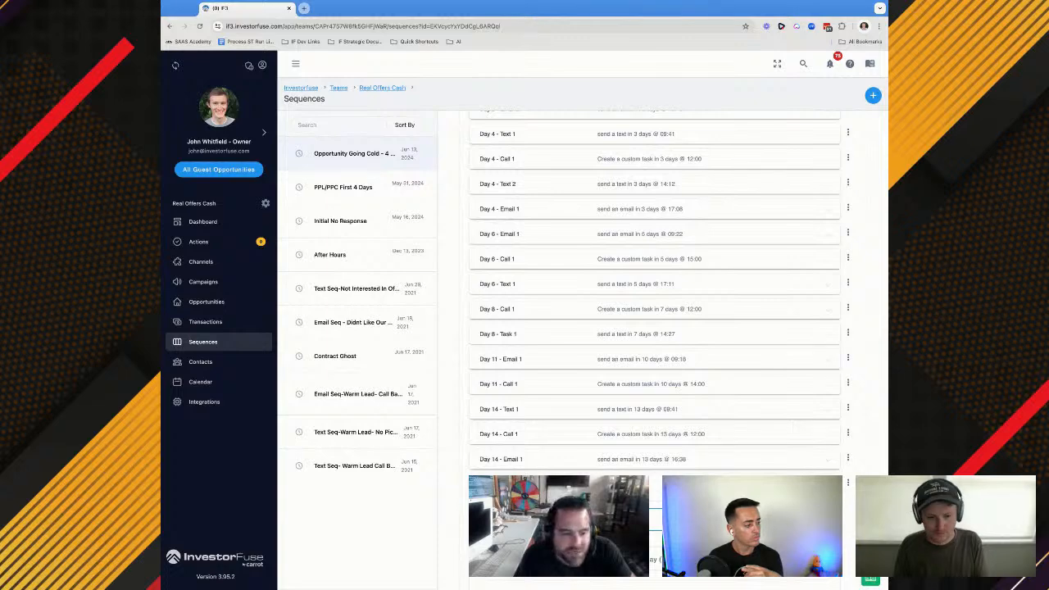
{"action": "scroll", "coordinate": [655, 328], "scroll_direction": "down", "scroll_amount": 1}
{"action": "left_click", "coordinate": [531, 494]}
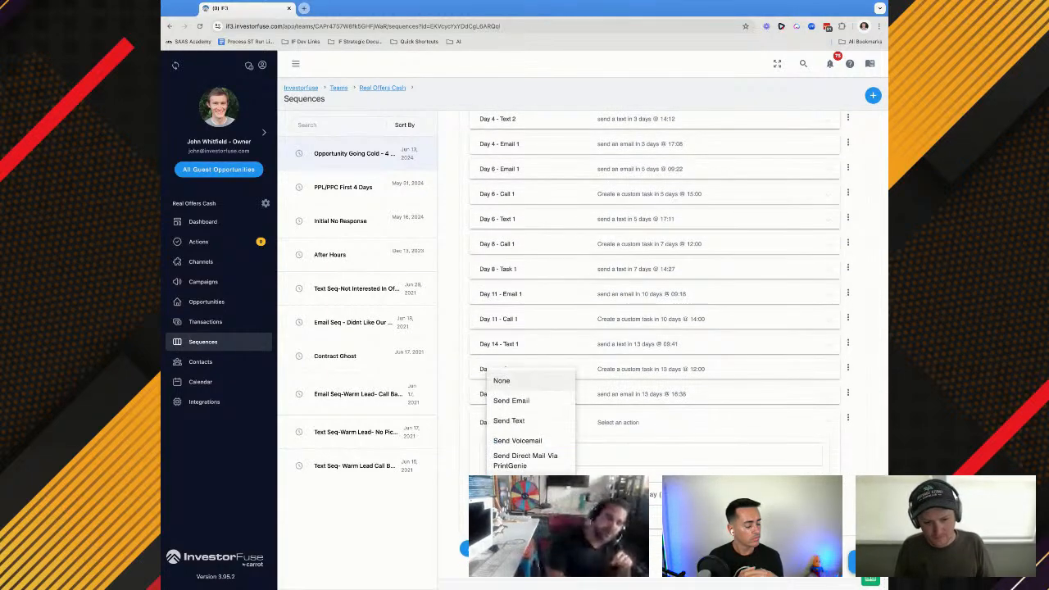
{"action": "left_click", "coordinate": [509, 421]}
{"action": "scroll", "coordinate": [509, 420], "scroll_direction": "down", "scroll_amount": 1}
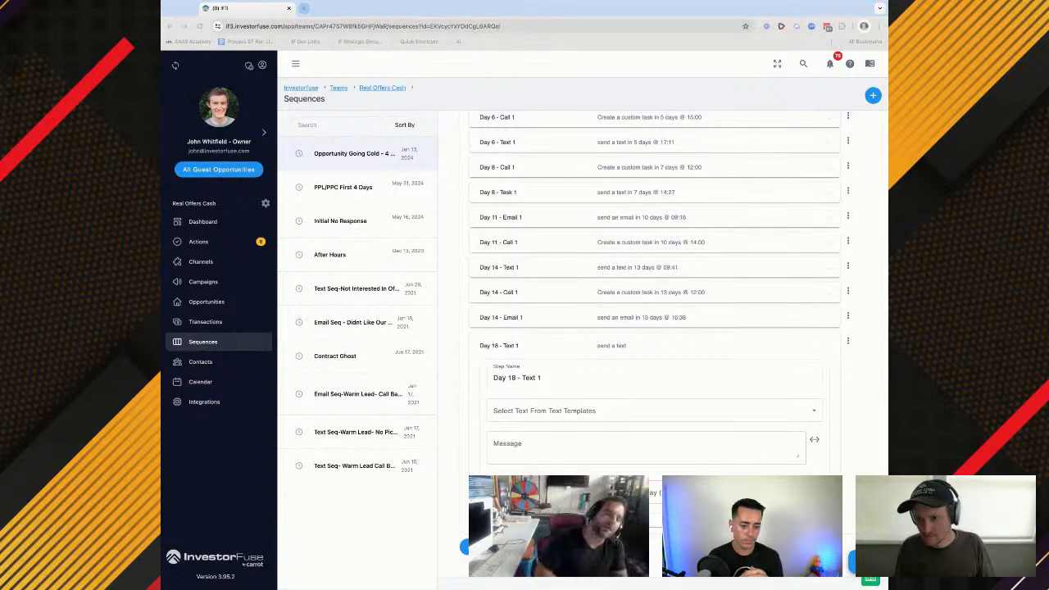
Paste the "Was thinking about {{street_address}} today" message into Day 18 - Text 1 and schedule it for day 17 at 09:58
{"action": "left_click", "coordinate": [534, 443]}
{"action": "type", "text": "flagged item here, fill me in on if you want another direction or if we are waiting on my team for anything"}
{"action": "scroll", "coordinate": [536, 444], "scroll_direction": "up", "scroll_amount": 1}
{"action": "scroll", "coordinate": [599, 453], "scroll_direction": "up", "scroll_amount": 1}
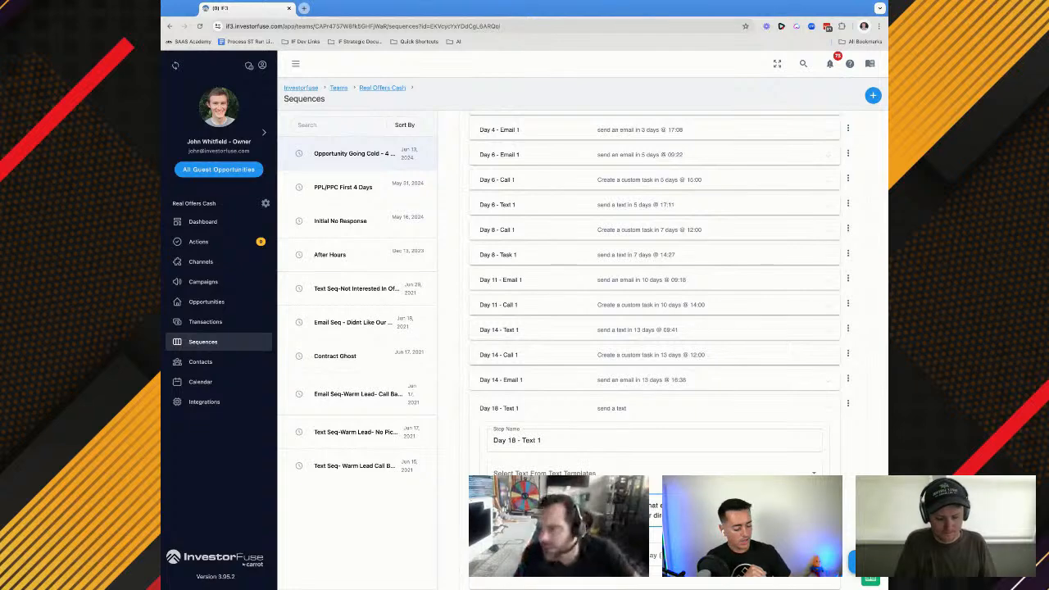
{"action": "scroll", "coordinate": [673, 349], "scroll_direction": "down", "scroll_amount": 1}
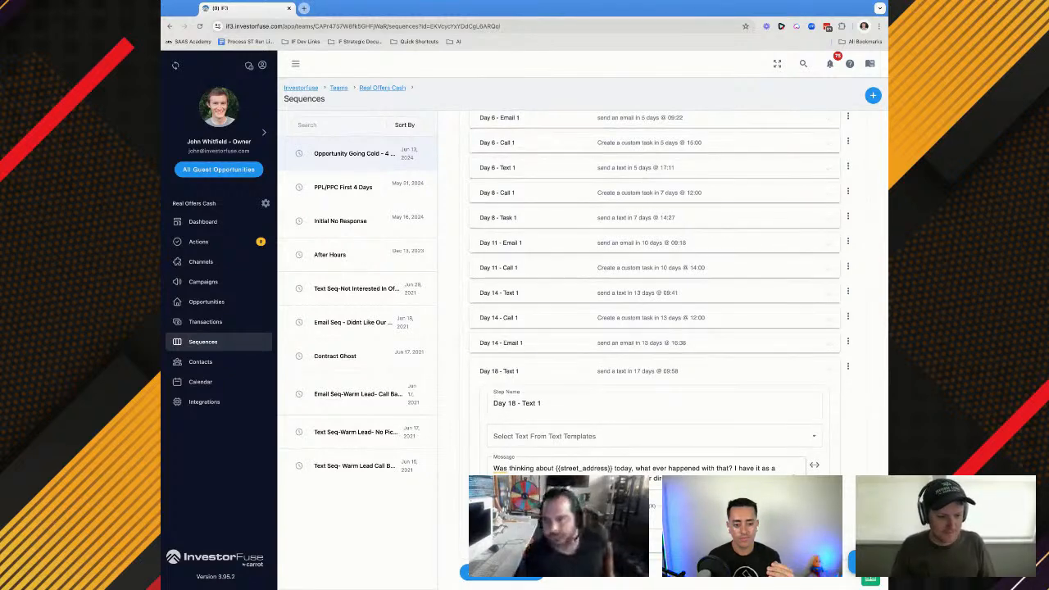
{"action": "scroll", "coordinate": [656, 286], "scroll_direction": "down", "scroll_amount": 1}
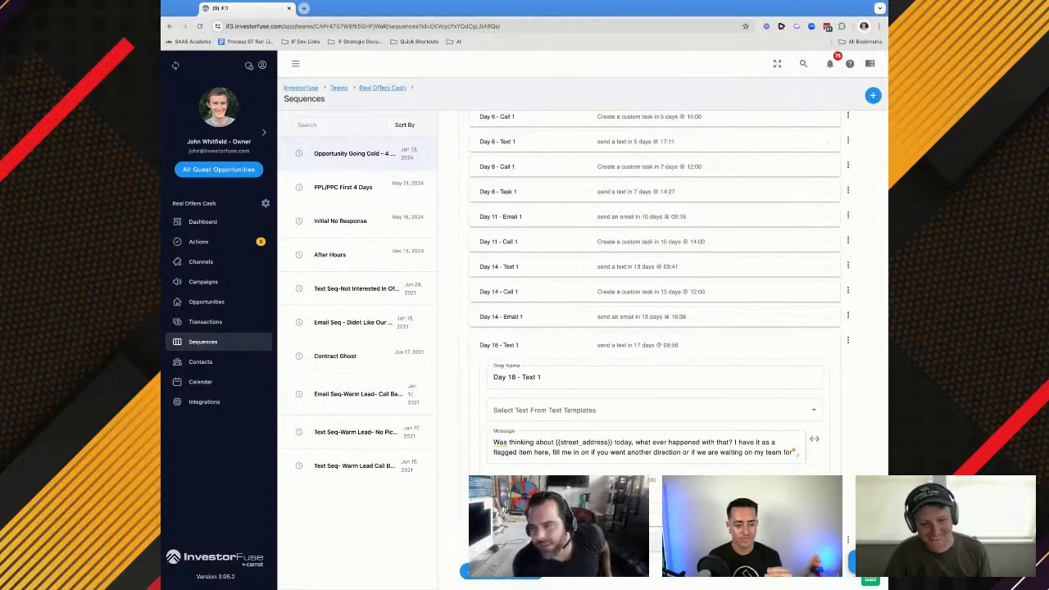
Add a sequence step named Day 18 - Call 1 after Day 18 - Text 1 with the Custom Task action
{"action": "scroll", "coordinate": [656, 328], "scroll_direction": "down", "scroll_amount": 1}
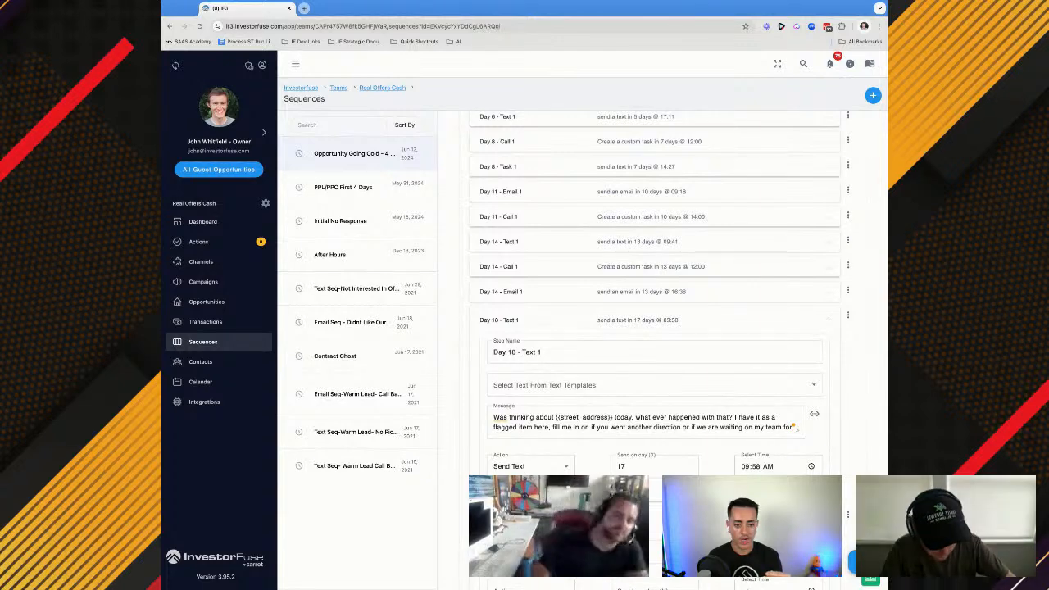
{"action": "scroll", "coordinate": [655, 327], "scroll_direction": "down", "scroll_amount": 1}
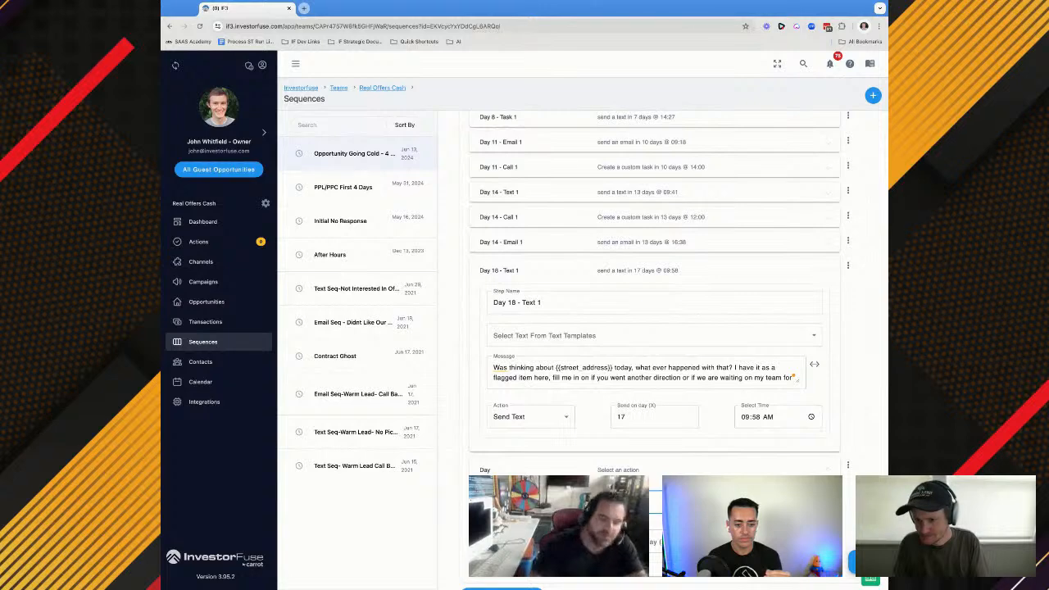
{"action": "type", "text": "8 -"}
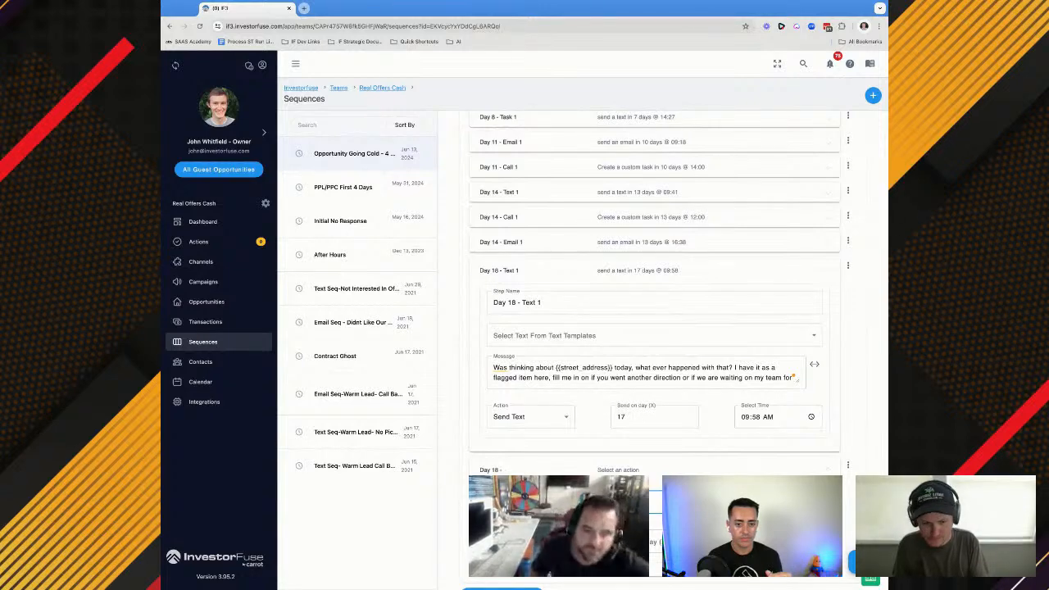
{"action": "left_click", "coordinate": [531, 541]}
{"action": "left_click", "coordinate": [531, 489]}
Reuse an earlier call step's task name in Day 18 - Call 1, changing it to "Day 18 Call Of Opportunity Going Cold"
{"action": "scroll", "coordinate": [574, 318], "scroll_direction": "up", "scroll_amount": 1}
{"action": "left_click", "coordinate": [548, 245]}
{"action": "triple_click", "coordinate": [526, 313]}
{"action": "key", "text": "ctrl+c"}
{"action": "scroll", "coordinate": [573, 328], "scroll_direction": "down", "scroll_amount": 10}
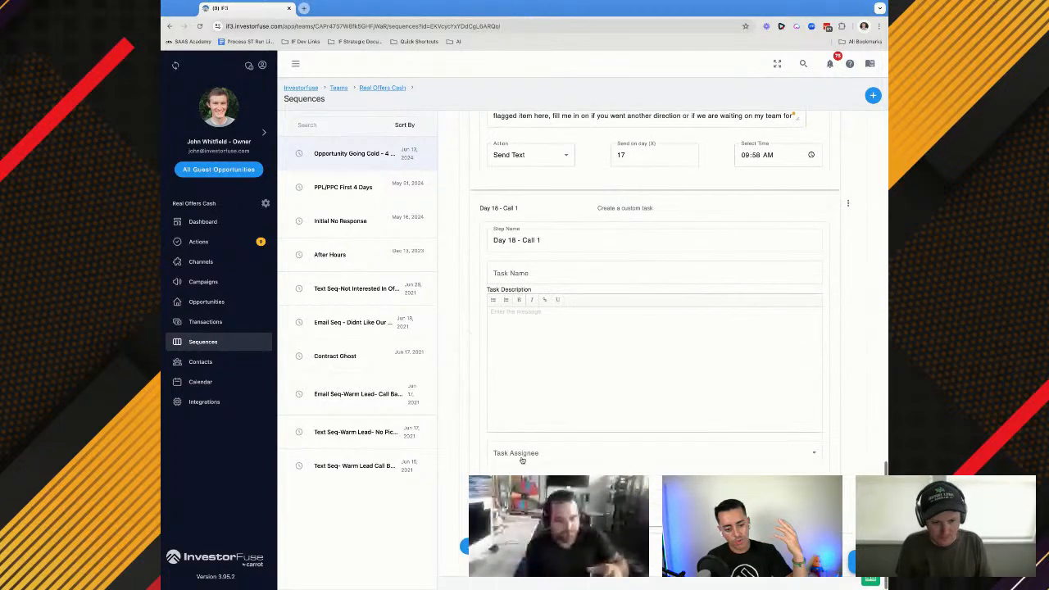
{"action": "left_click", "coordinate": [517, 274]}
{"action": "key", "text": "ctrl+v"}
{"action": "key", "text": "BackSpace"}
{"action": "type", "text": "8"}
Assign the Day 18 - Call 1 task to the opportunity owner and schedule it for day 17 at 12:00
{"action": "left_click", "coordinate": [514, 454]}
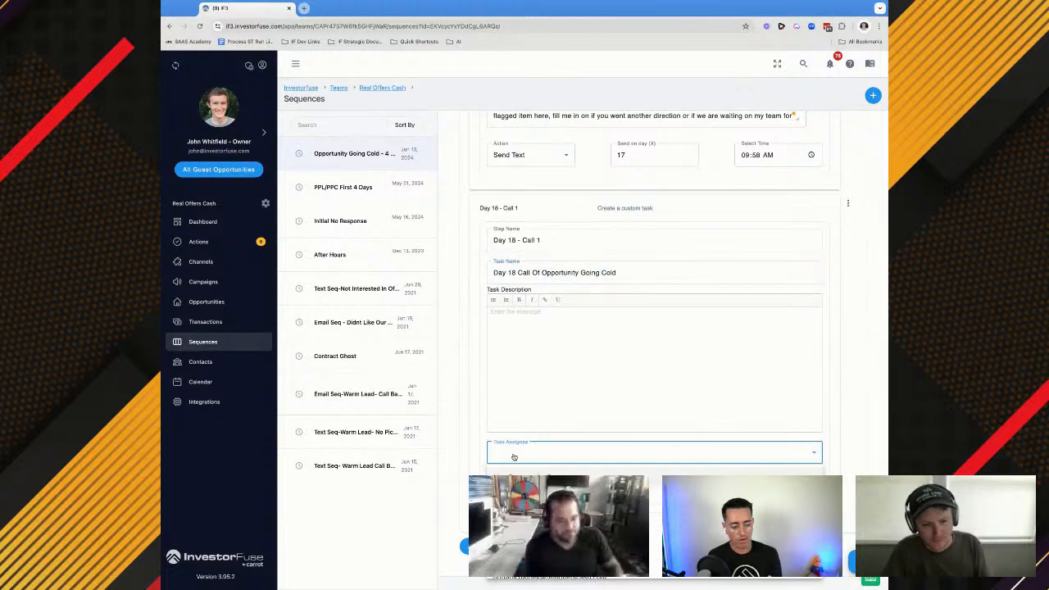
{"action": "left_click", "coordinate": [525, 480]}
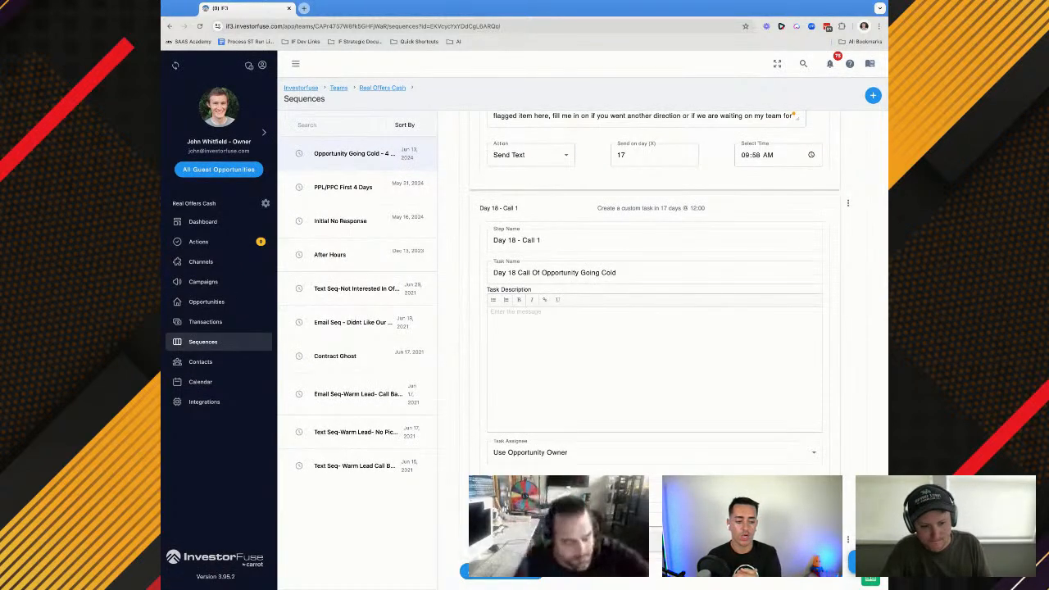
Add a sequence step named Day 18 - Text 2 after Day 18 - Call 1 with the Send Text action
{"action": "scroll", "coordinate": [517, 492], "scroll_direction": "down", "scroll_amount": 2}
{"action": "left_click", "coordinate": [516, 450]}
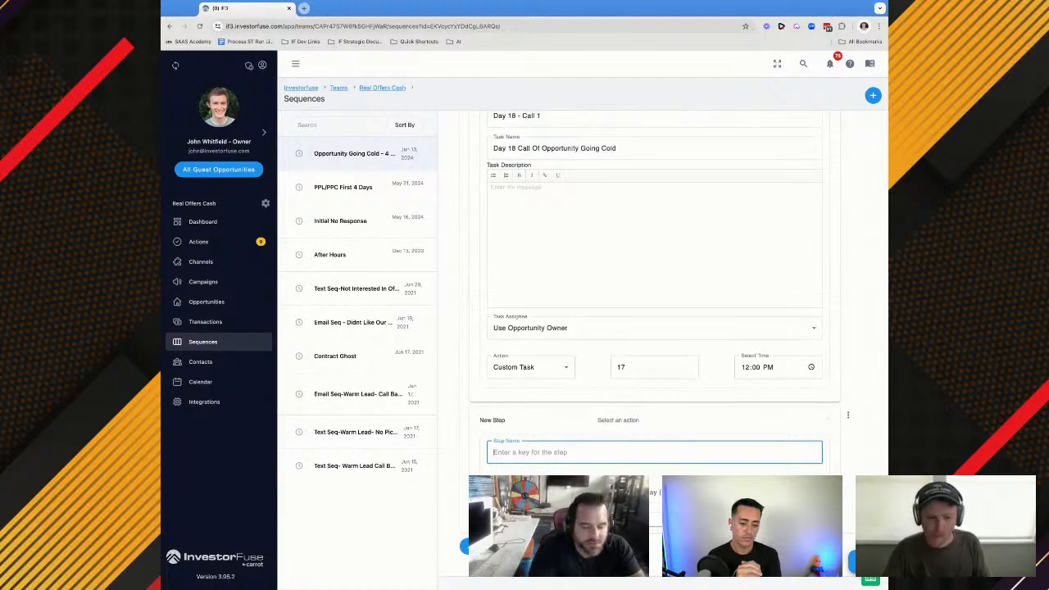
{"action": "type", "text": "Day 18 - Text 2"}
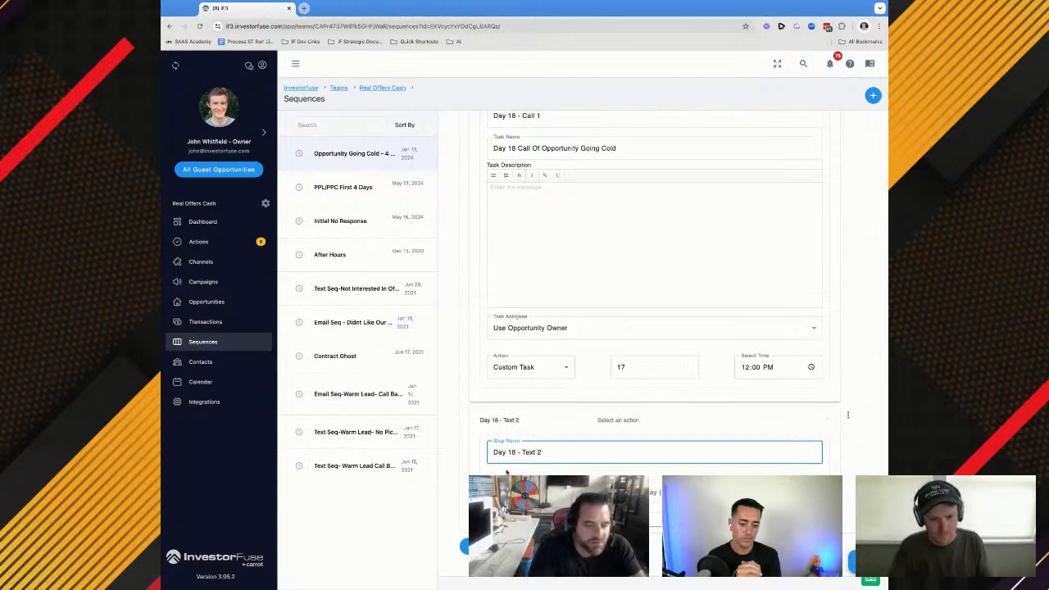
{"action": "left_click", "coordinate": [507, 472]}
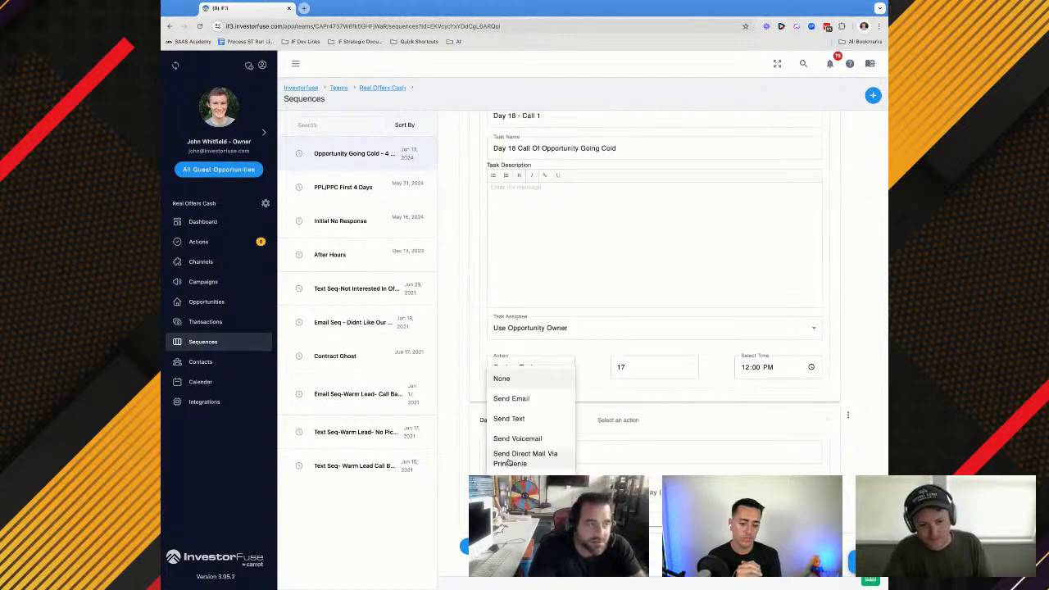
{"action": "left_click", "coordinate": [510, 417]}
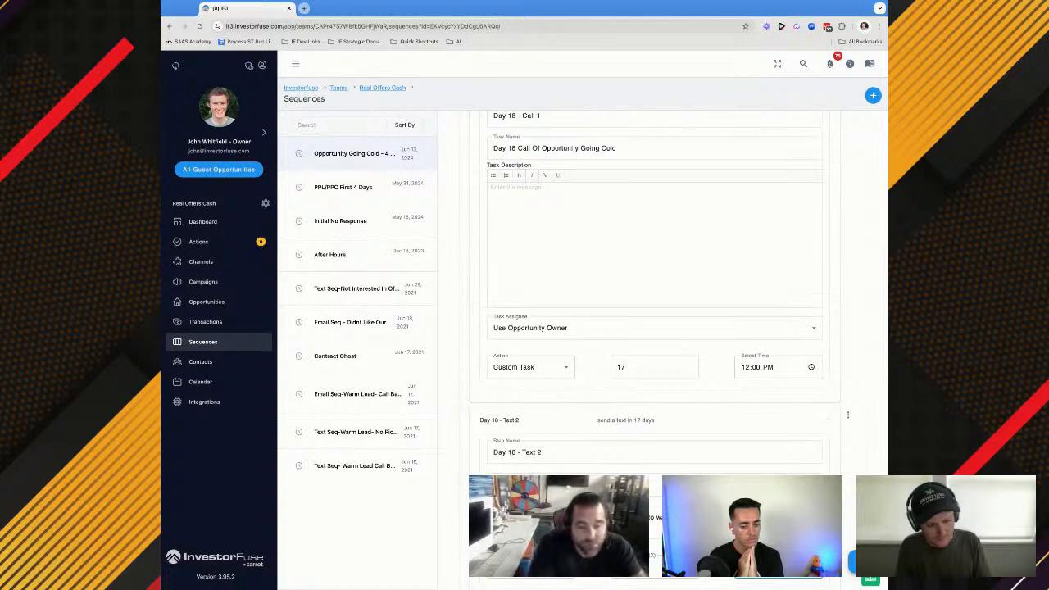
Enter the "Finally took a look into it" message in Day 18 - Text 2 and schedule it for day 17 at 15:21
{"action": "type", "text": "p"}
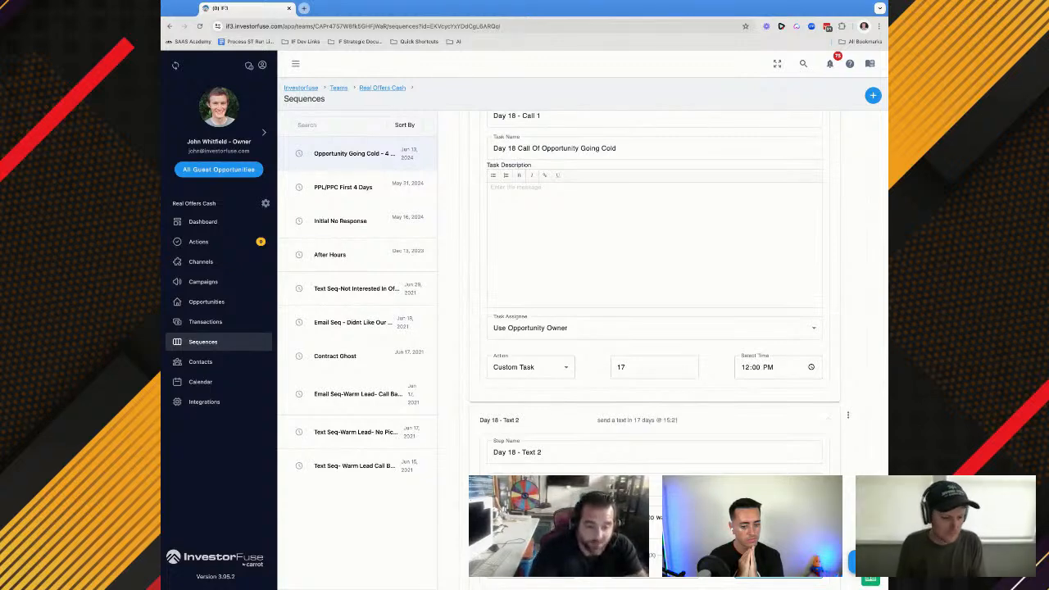
{"action": "scroll", "coordinate": [654, 291], "scroll_direction": "up", "scroll_amount": 1}
{"action": "scroll", "coordinate": [654, 291], "scroll_direction": "down", "scroll_amount": 2}
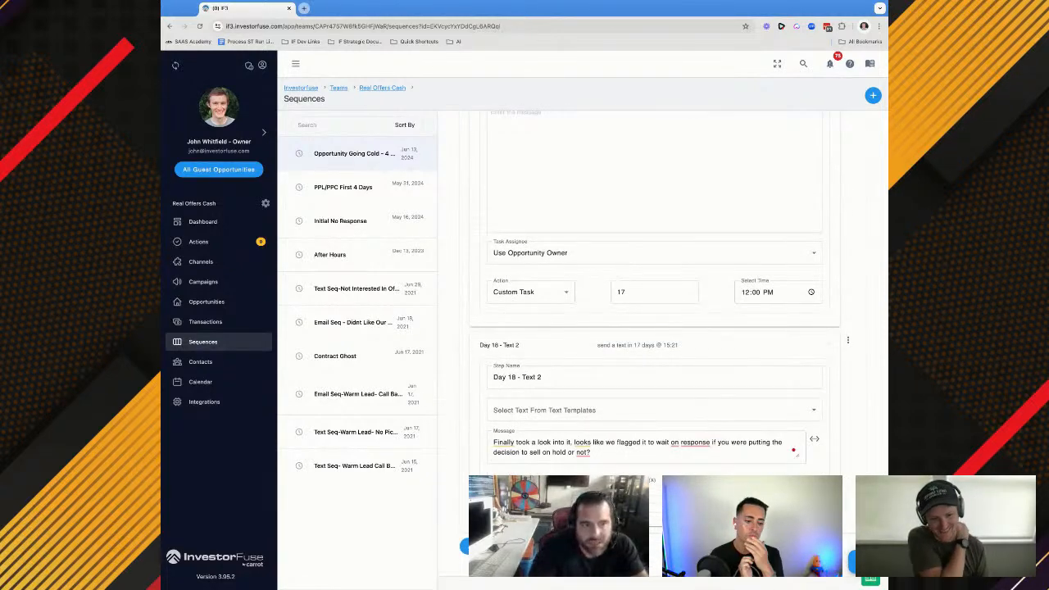
{"action": "scroll", "coordinate": [825, 243], "scroll_direction": "up", "scroll_amount": 5}
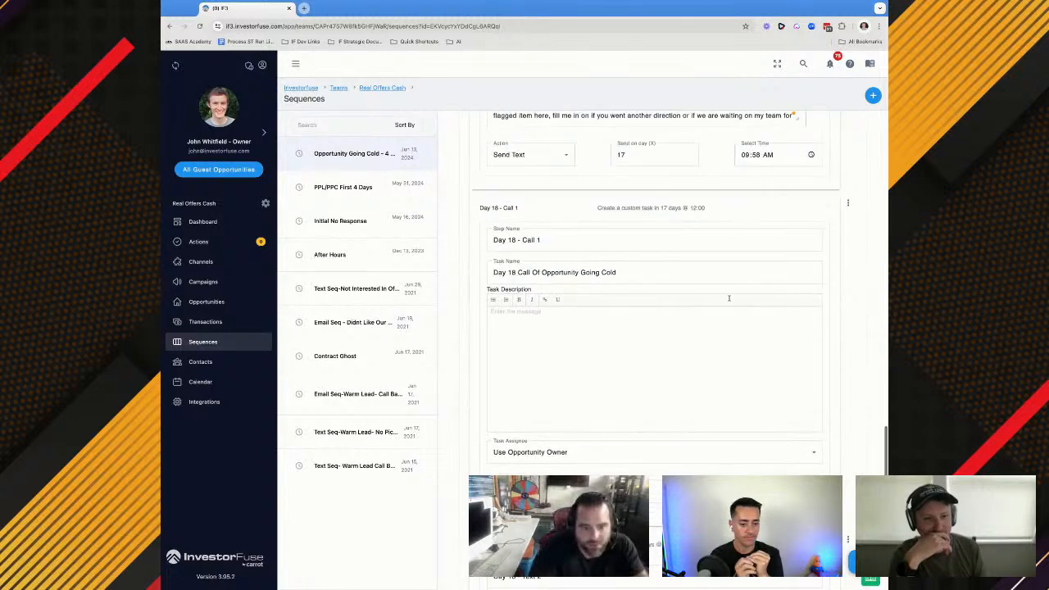
Collapse the Day 18 - Call 1 step and save the sequence
{"action": "left_click", "coordinate": [825, 243]}
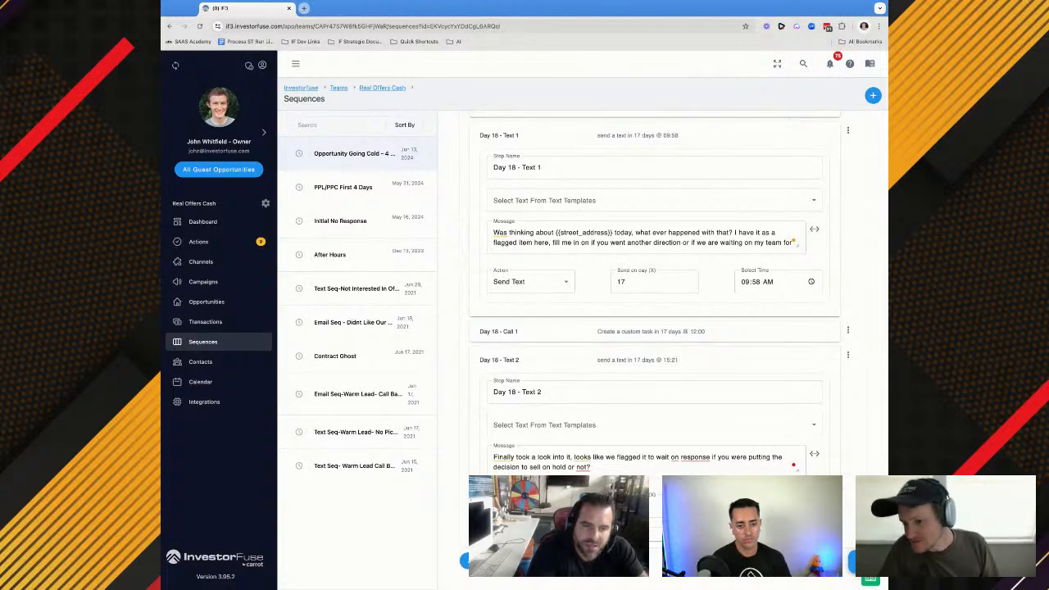
{"action": "scroll", "coordinate": [655, 352], "scroll_direction": "down", "scroll_amount": 1}
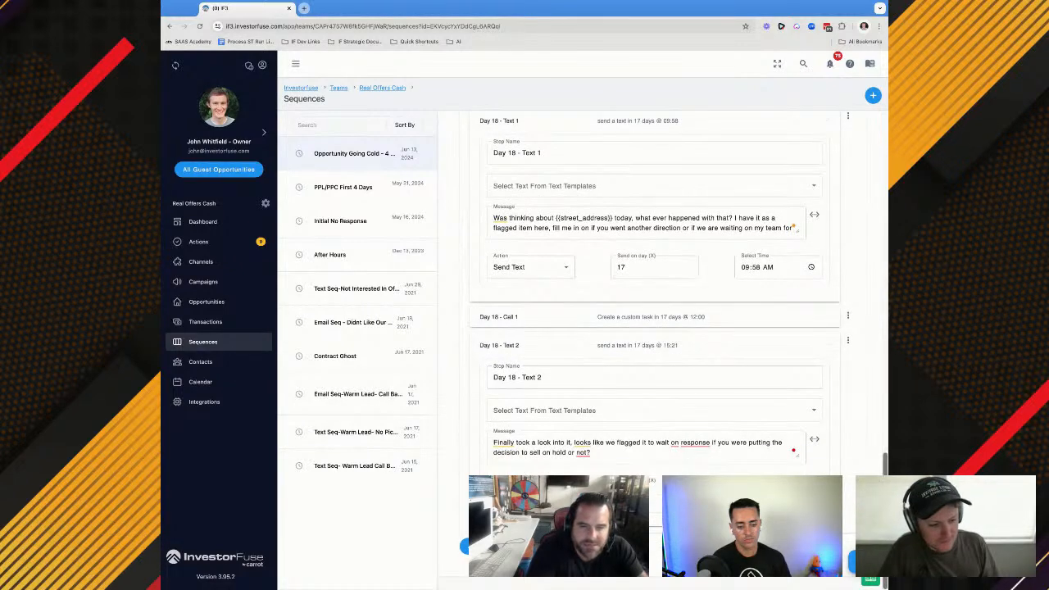
{"action": "left_click", "coordinate": [479, 546]}
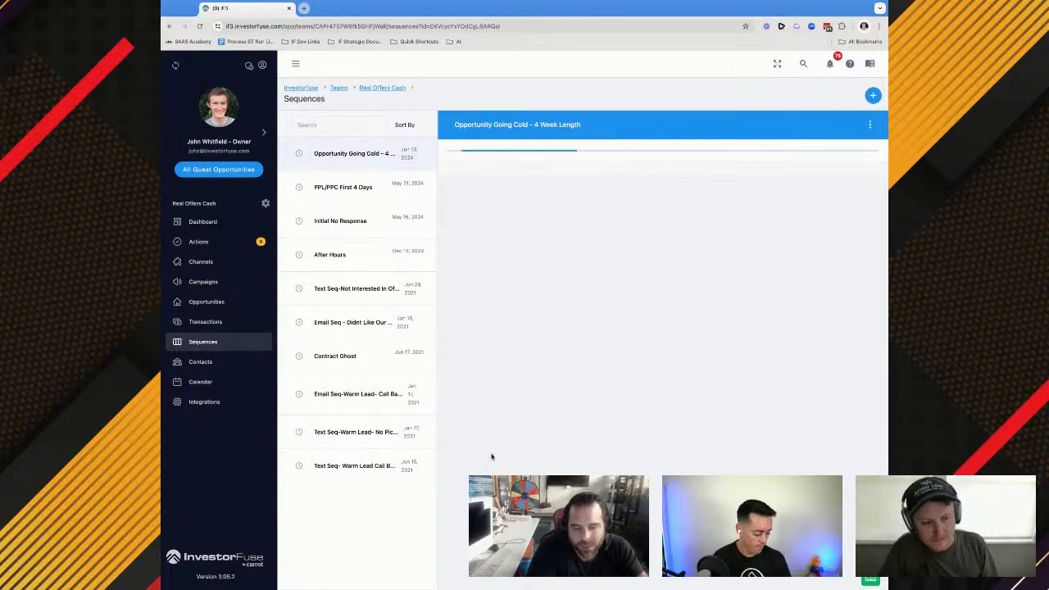
Add a sequence step named Day 21 - Text 1 after Day 18 - Text 2 with the Send Text action
{"action": "scroll", "coordinate": [492, 456], "scroll_direction": "down", "scroll_amount": 10}
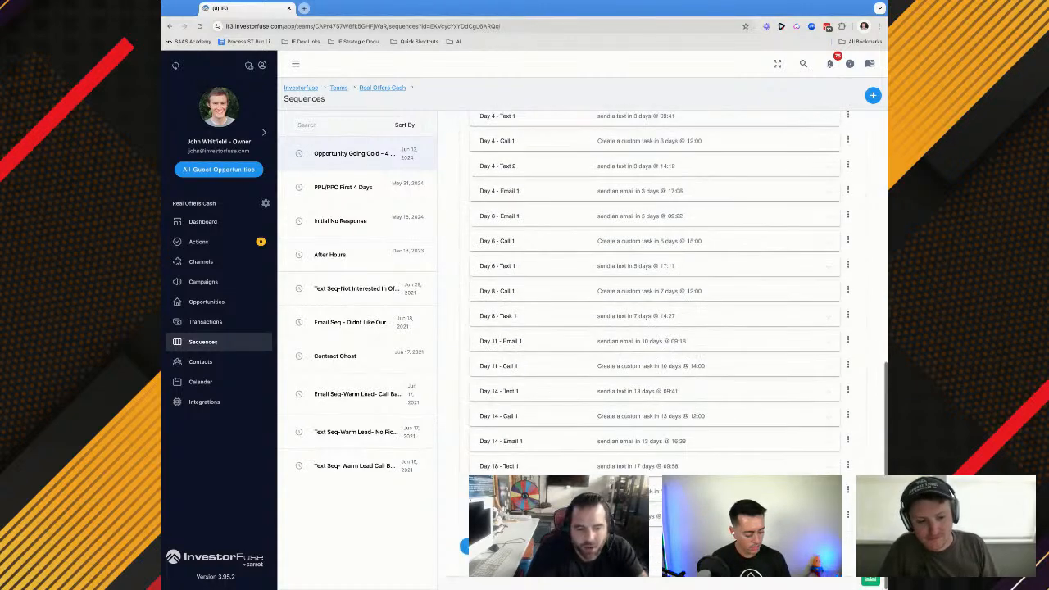
{"action": "left_click", "coordinate": [467, 546]}
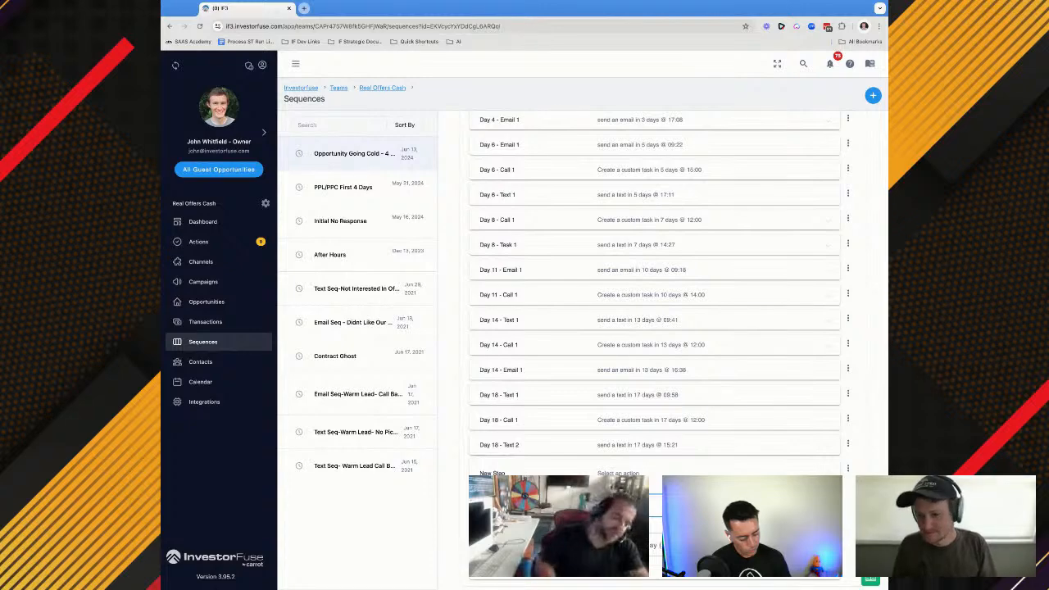
{"action": "type", "text": "Day"}
{"action": "key", "text": "BackSpace"}
{"action": "key", "text": "BackSpace"}
{"action": "type", "text": "a"}
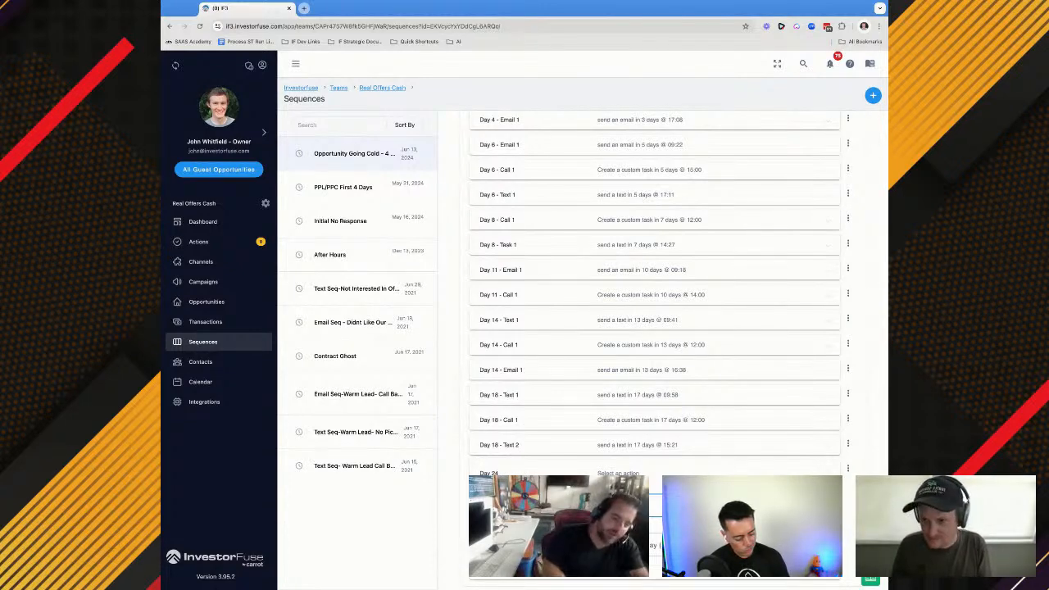
{"action": "type", "text": "y 21 - Text 1"}
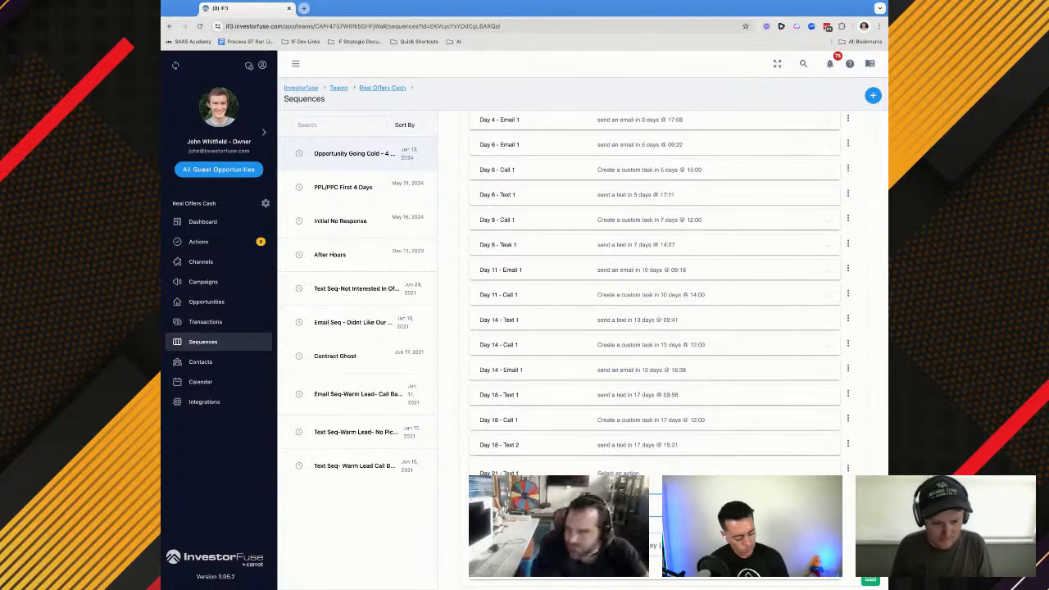
{"action": "scroll", "coordinate": [525, 493], "scroll_direction": "down", "scroll_amount": 1}
{"action": "left_click", "coordinate": [524, 493]}
{"action": "left_click", "coordinate": [518, 424]}
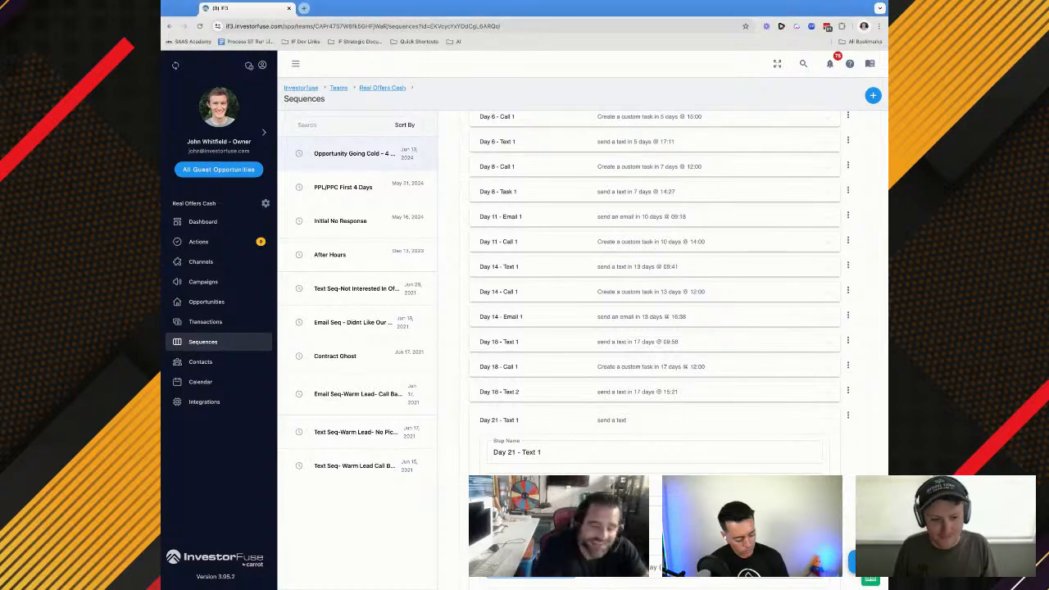
Enter the "Morning, did you sell the property already" message in Day 21 - Text 1 and schedule it for day 20 at 09:53
{"action": "scroll", "coordinate": [654, 352], "scroll_direction": "down", "scroll_amount": 1}
{"action": "mouse_move", "coordinate": [511, 443]}
{"action": "key", "text": "BackSpace"}
{"action": "key", "text": "BackSpace"}
{"action": "key", "text": "BackSpace"}
{"action": "left_click", "coordinate": [654, 491]}
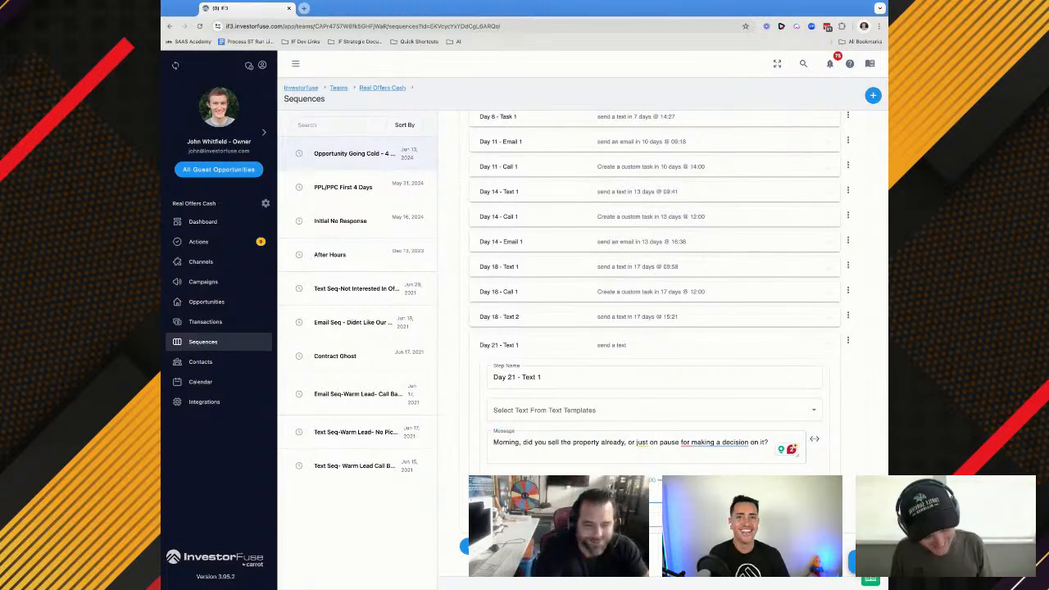
{"action": "type", "text": "20"}
{"action": "key", "text": "Tab"}
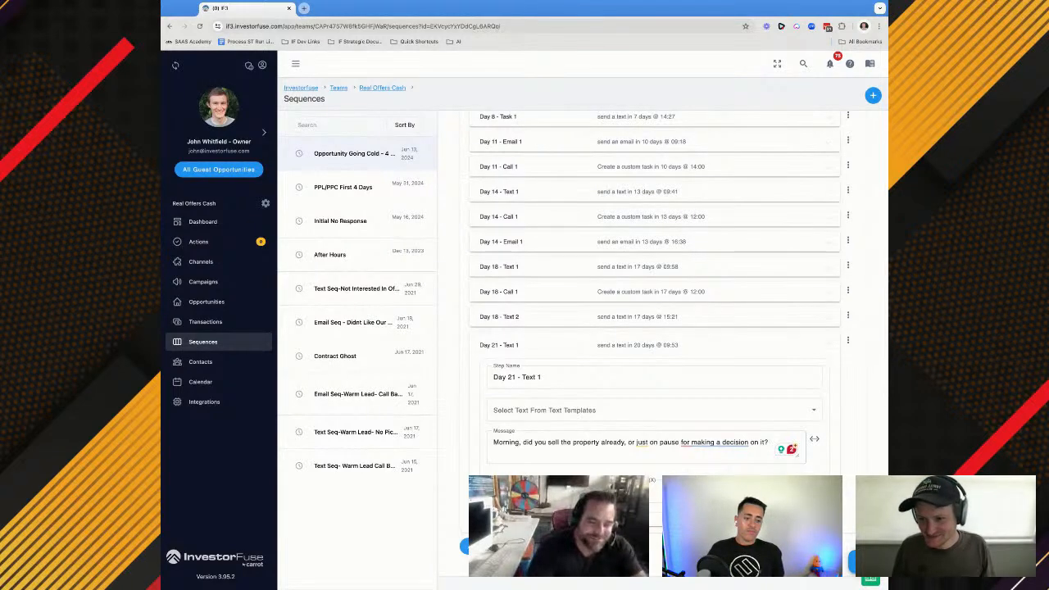
Add a sequence step with the Custom Task action after Day 21 - Text 1 and name it Day 21 - Call 1
{"action": "scroll", "coordinate": [655, 328], "scroll_direction": "down", "scroll_amount": 3}
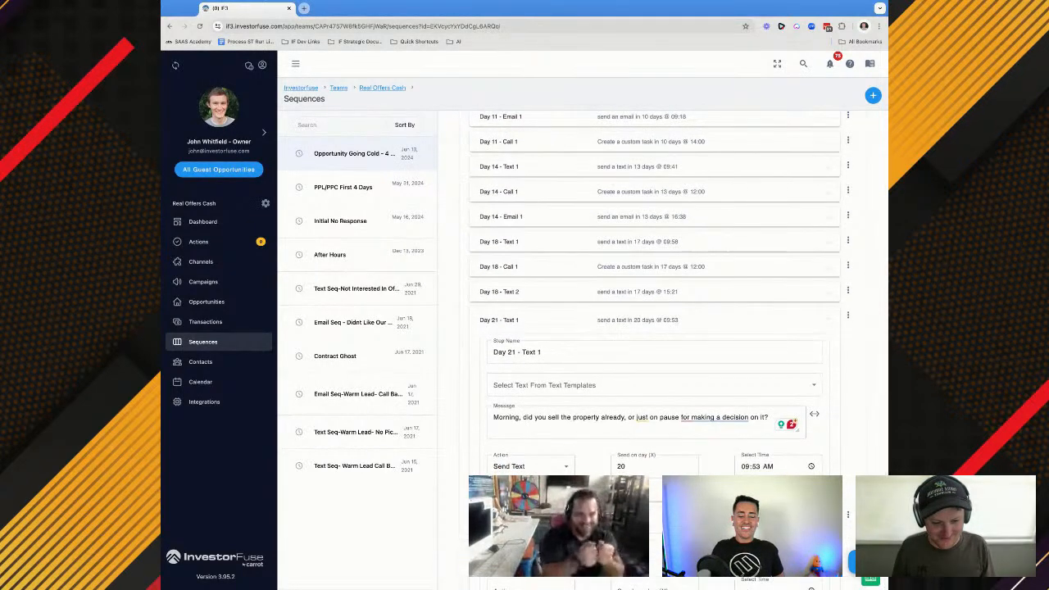
{"action": "left_click", "coordinate": [528, 492]}
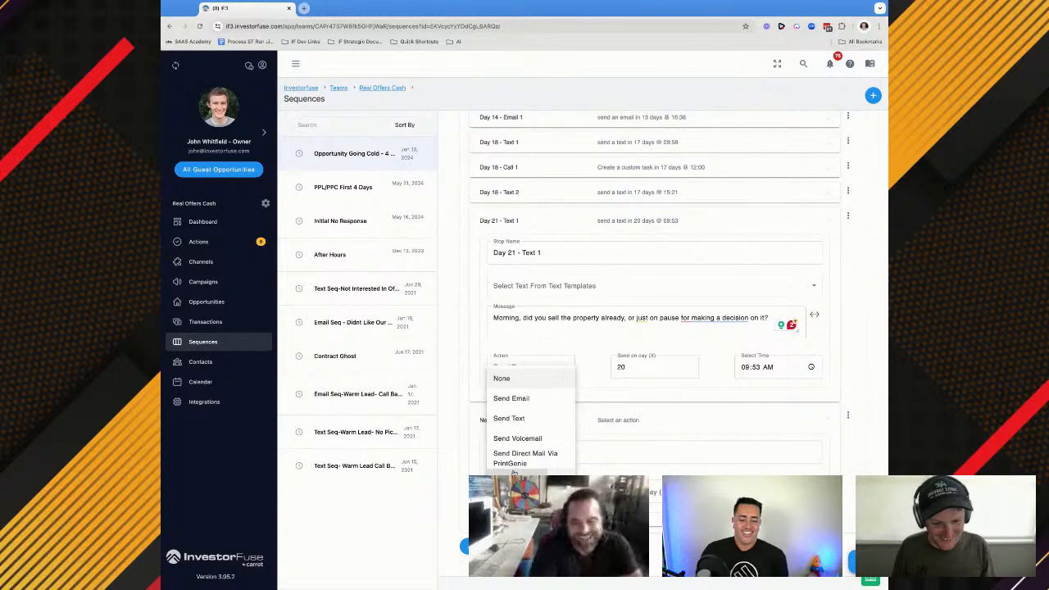
{"action": "left_click", "coordinate": [518, 485]}
{"action": "scroll", "coordinate": [526, 409], "scroll_direction": "up", "scroll_amount": 3}
{"action": "scroll", "coordinate": [531, 393], "scroll_direction": "down", "scroll_amount": 5}
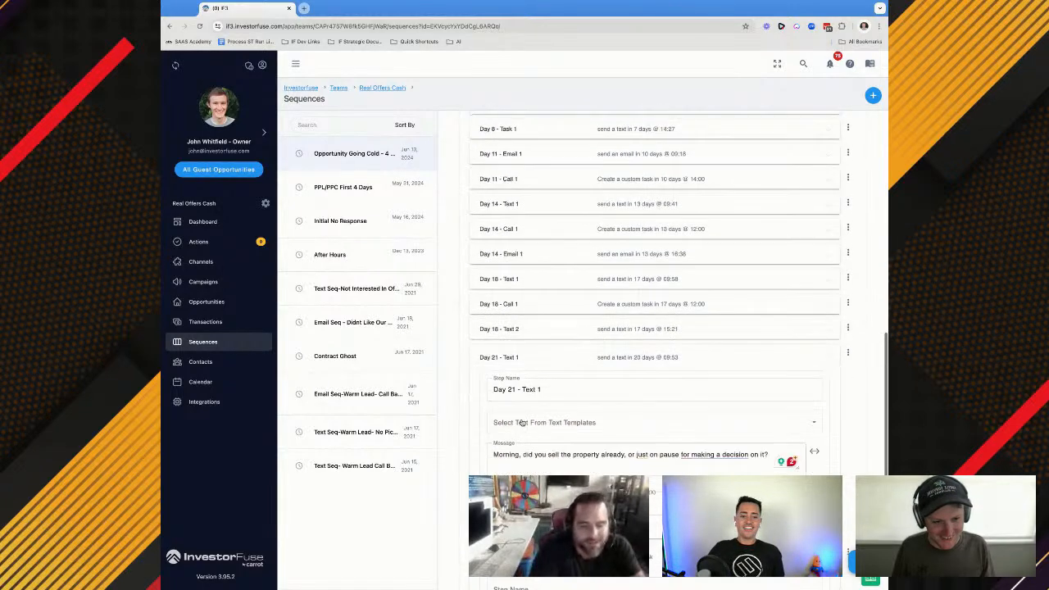
{"action": "scroll", "coordinate": [510, 344], "scroll_direction": "up", "scroll_amount": 1}
{"action": "left_click", "coordinate": [517, 313]}
{"action": "type", "text": "Day 21 - Call 1"}
Copy the Day 18 call's task name into Day 21 - Call 1 and change it to "Day 21 Call Of Opportunity Going Cold"
{"action": "scroll", "coordinate": [531, 293], "scroll_direction": "up", "scroll_amount": 2}
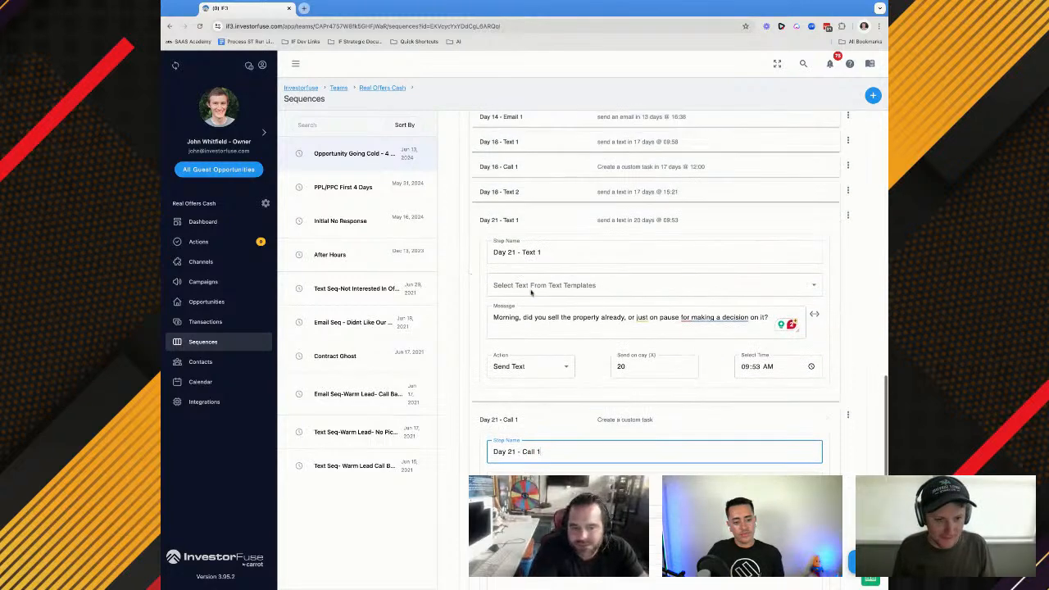
{"action": "left_click", "coordinate": [518, 215]}
{"action": "left_click", "coordinate": [528, 276]}
{"action": "key", "text": "ctrl+a"}
{"action": "key", "text": "ctrl+c"}
{"action": "scroll", "coordinate": [528, 287], "scroll_direction": "down", "scroll_amount": 5}
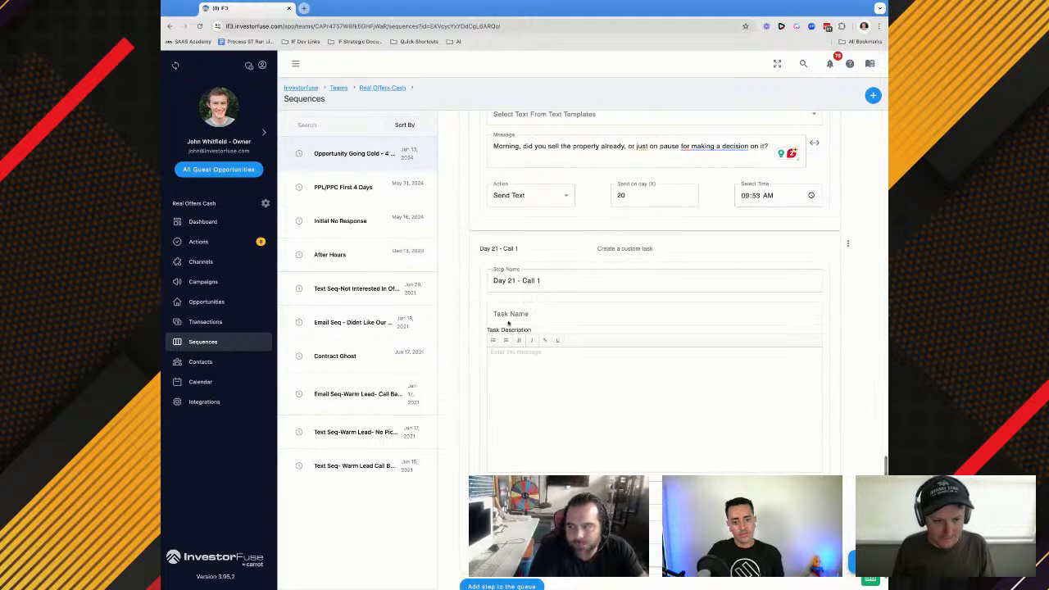
{"action": "left_click", "coordinate": [509, 316]}
{"action": "key", "text": "ctrl+v"}
{"action": "left_click", "coordinate": [514, 313]}
{"action": "key", "text": "BackSpace"}
{"action": "key", "text": "BackSpace"}
{"action": "type", "text": "21"}
Assign the Day 21 - Call 1 task to the opportunity owner and schedule it for day 20 at 12:00
{"action": "left_click", "coordinate": [528, 380]}
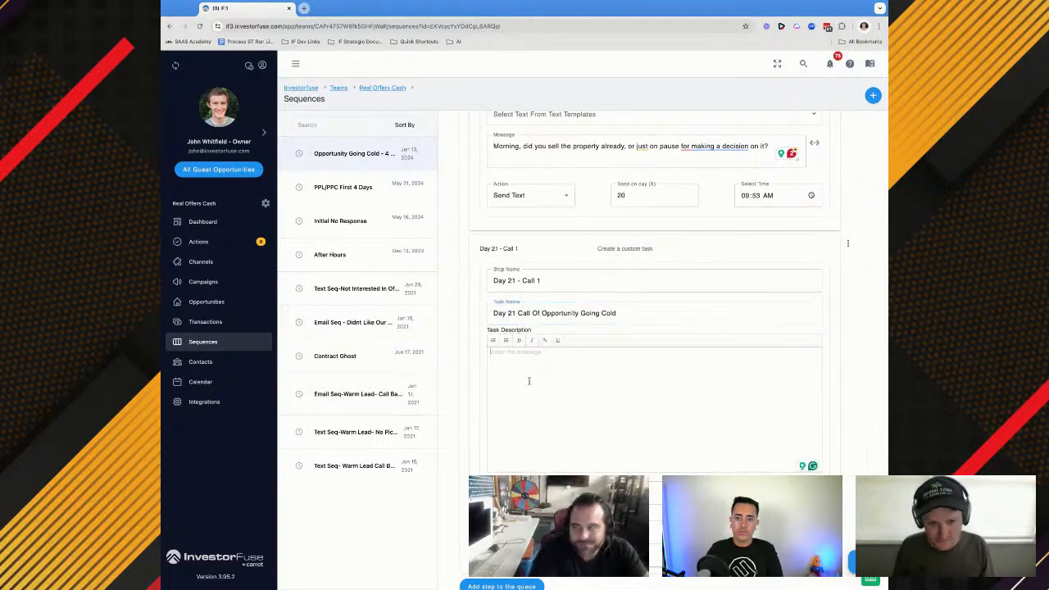
{"action": "left_click", "coordinate": [520, 492]}
{"action": "left_click", "coordinate": [518, 380]}
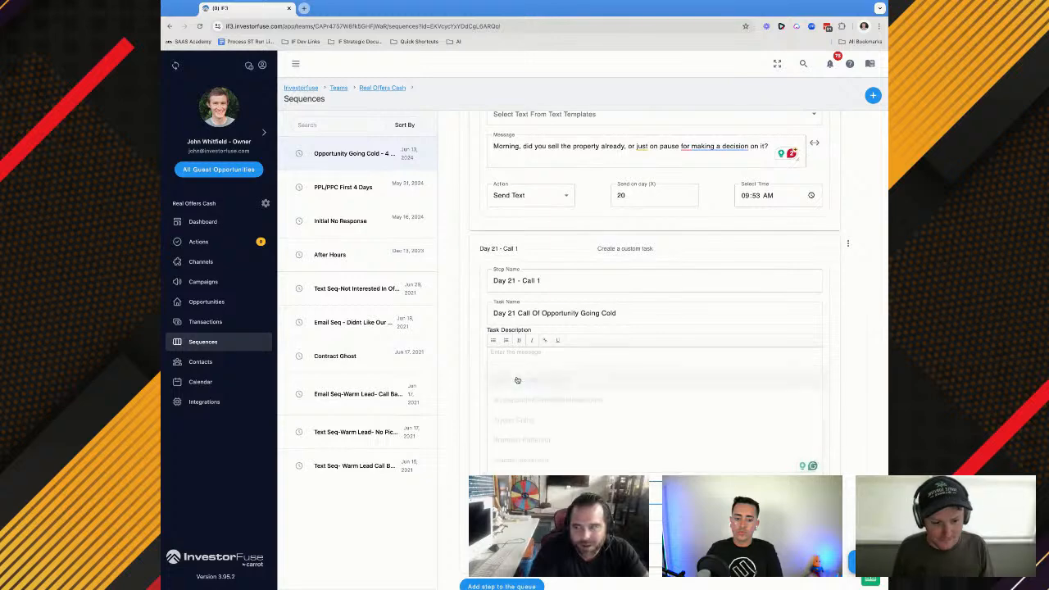
{"action": "scroll", "coordinate": [524, 377], "scroll_direction": "down", "scroll_amount": 1}
{"action": "left_click", "coordinate": [658, 488]}
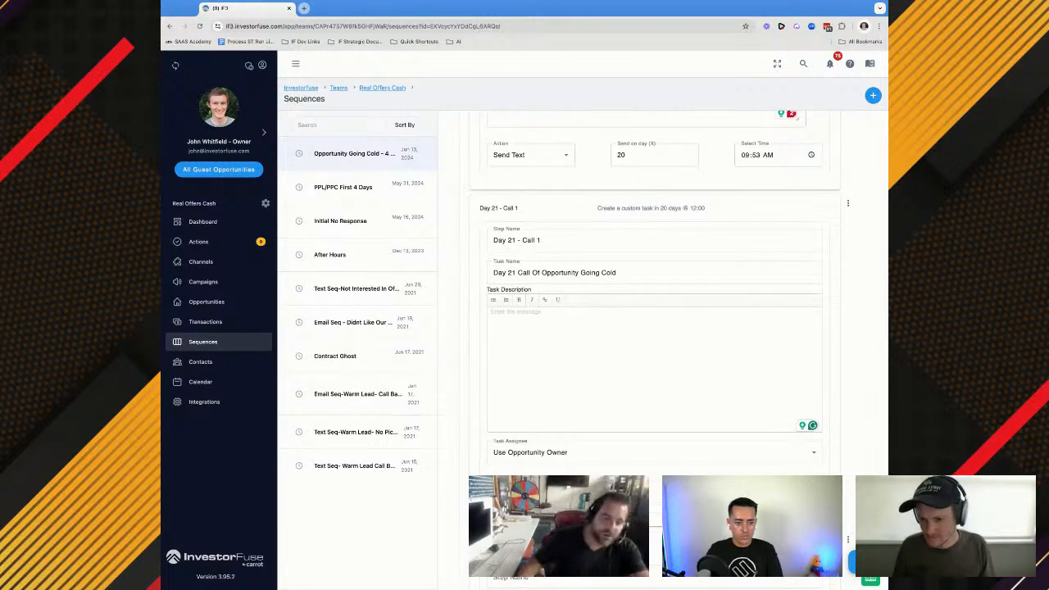
Add a sequence step named Day 21 - Email 1 after Day 21 - Call 1 with the Send Email action
{"action": "scroll", "coordinate": [537, 465], "scroll_direction": "down", "scroll_amount": 1}
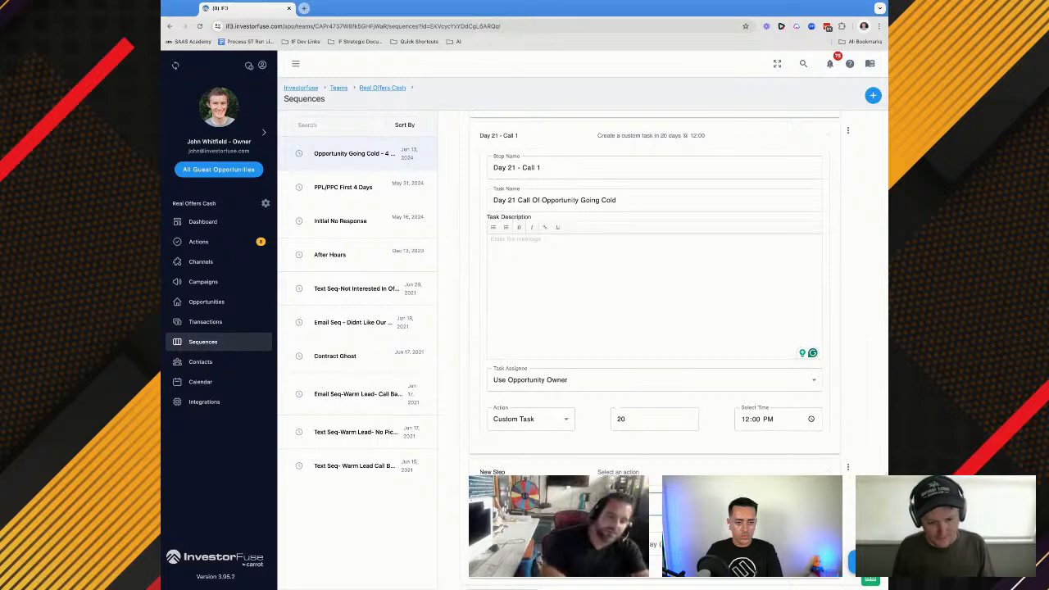
{"action": "type", "text": "Day 21 - Email 1"}
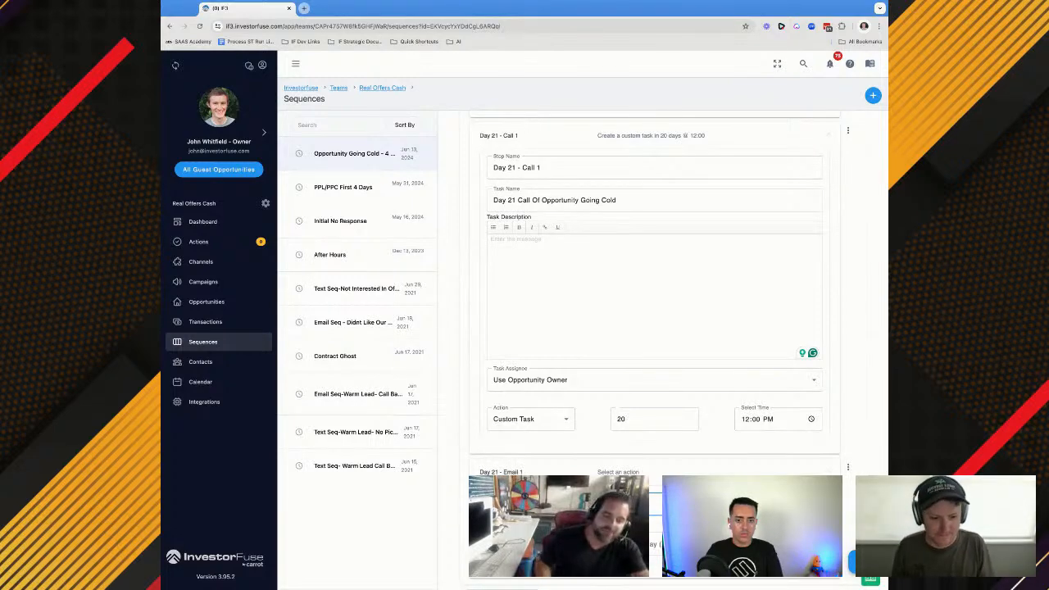
{"action": "scroll", "coordinate": [673, 353], "scroll_direction": "down", "scroll_amount": 1}
{"action": "left_click", "coordinate": [524, 492]}
{"action": "left_click", "coordinate": [519, 402]}
Copy the subject line of Day 14 - Email 1 into the subject of Day 21 - Email 1
{"action": "scroll", "coordinate": [574, 232], "scroll_direction": "up", "scroll_amount": 4}
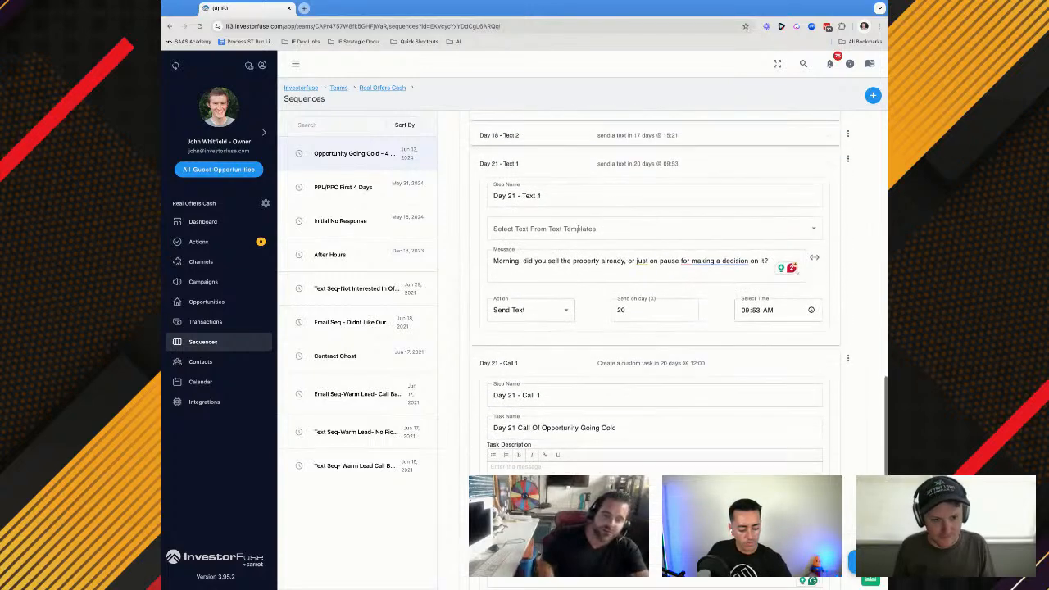
{"action": "scroll", "coordinate": [574, 232], "scroll_direction": "up", "scroll_amount": 6}
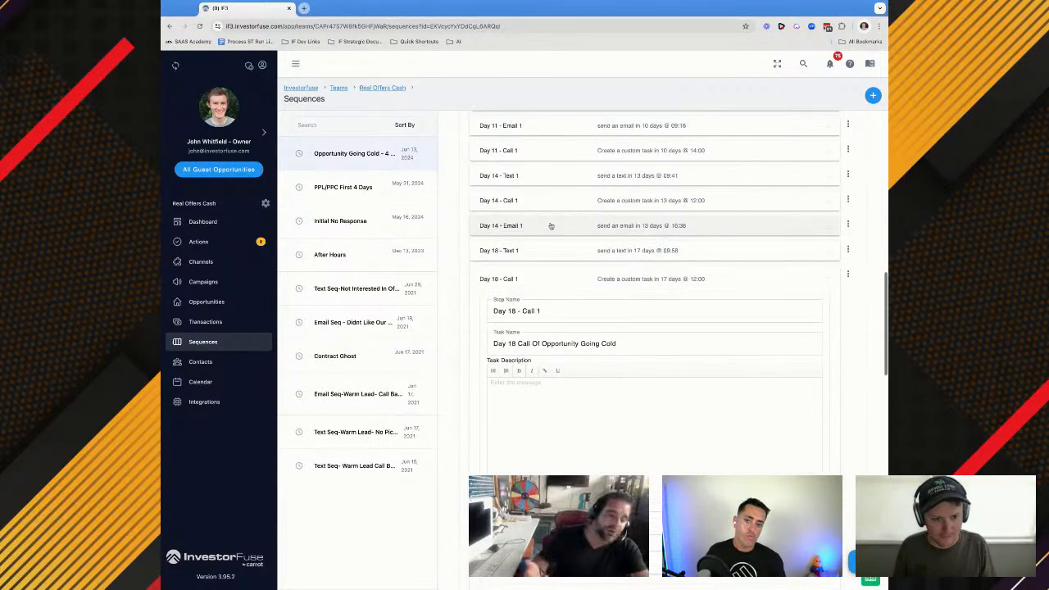
{"action": "left_click", "coordinate": [538, 236]}
{"action": "triple_click", "coordinate": [542, 290]}
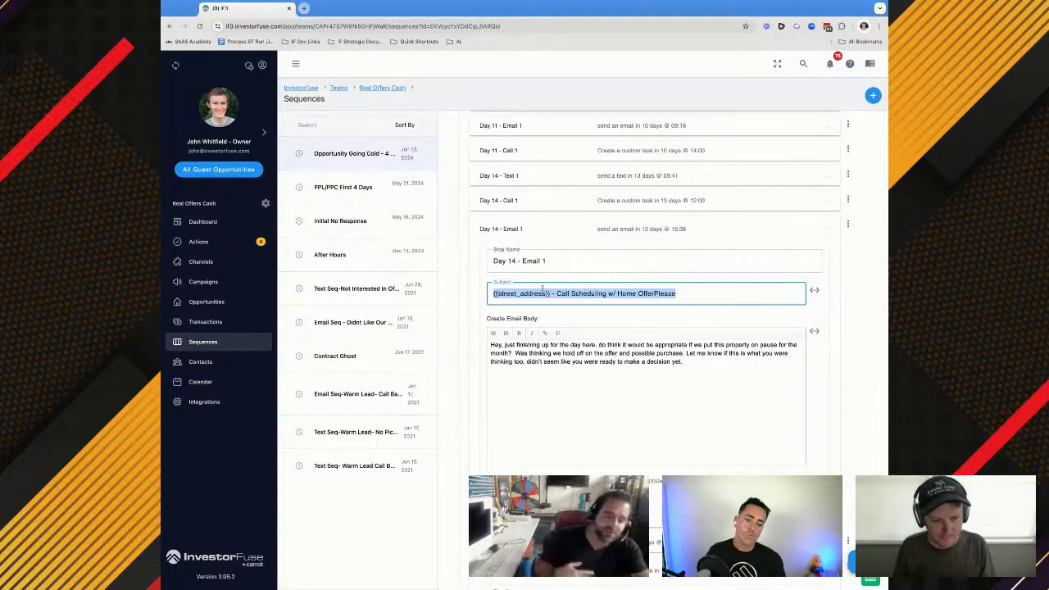
{"action": "scroll", "coordinate": [541, 288], "scroll_direction": "down", "scroll_amount": 8}
{"action": "scroll", "coordinate": [542, 288], "scroll_direction": "down", "scroll_amount": 8}
{"action": "left_click", "coordinate": [542, 292]}
{"action": "type", "text": "{{street_address}} - Call Scheduling w/ Home OfferPlease"}
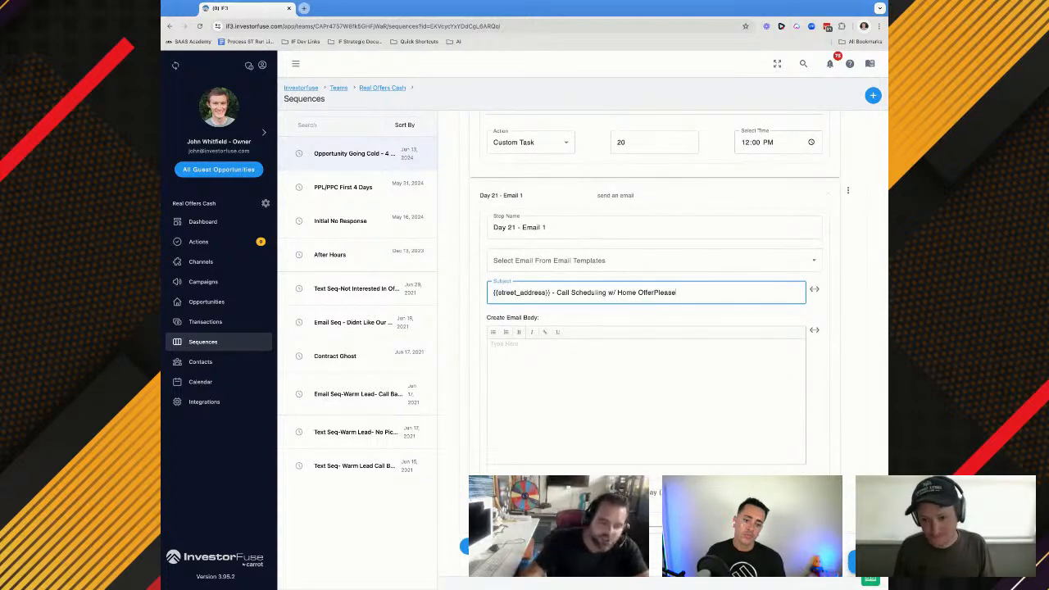
Fill the Day 21 - Email 1 body with the prepared "Was heading out of the Office today" message and schedule it for day 20 at 17:12
{"action": "key", "text": "super+Tab"}
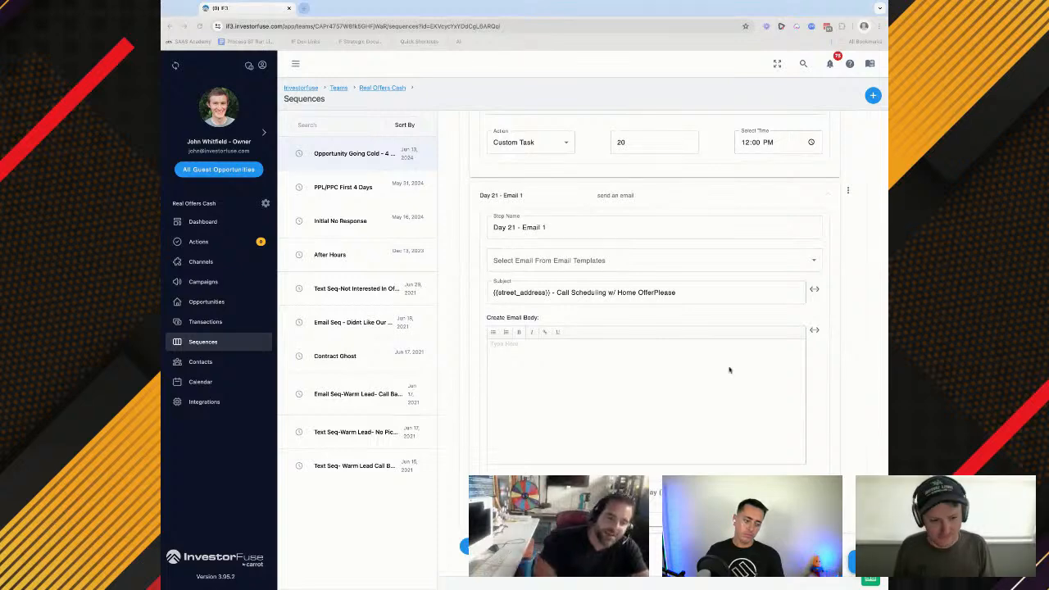
{"action": "left_click", "coordinate": [707, 382]}
{"action": "type", "text": "Was heading out of the Office today, real quick were you able to sell the property already. Or did you just change your mind and wanted to pause?"}
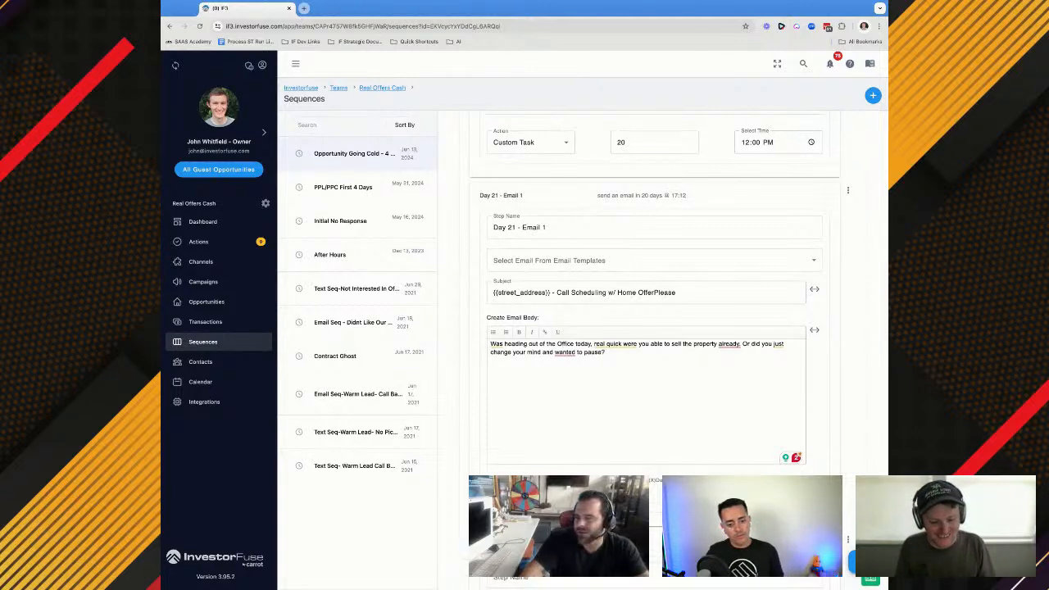
{"action": "scroll", "coordinate": [655, 352], "scroll_direction": "down", "scroll_amount": 3}
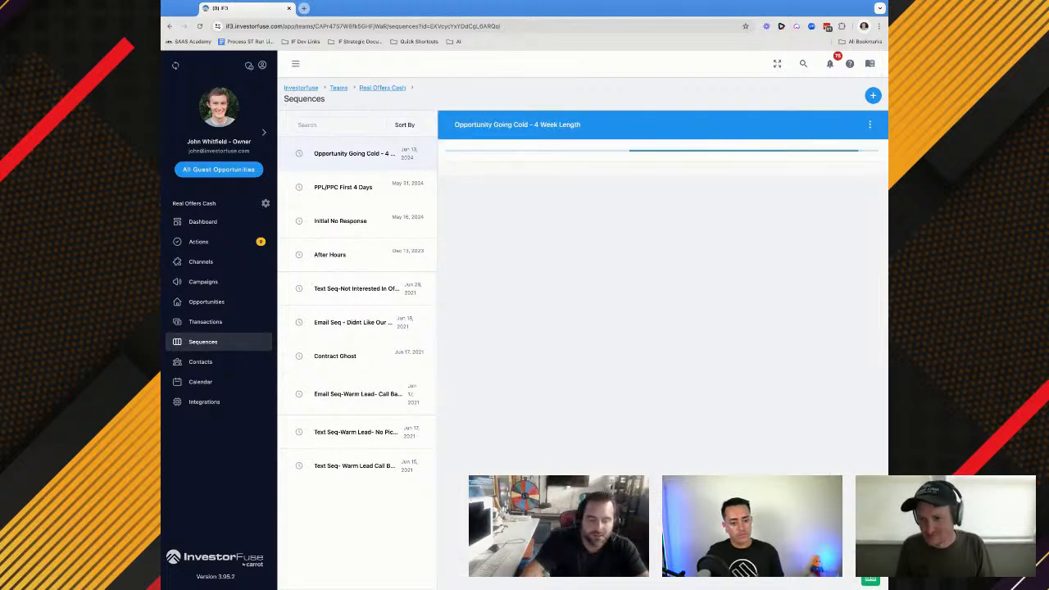
Add a sequence step named Day 24 - Email 1 after Day 21 - Email 1 with the Send Email action
{"action": "scroll", "coordinate": [656, 422], "scroll_direction": "down", "scroll_amount": 3}
{"action": "scroll", "coordinate": [534, 446], "scroll_direction": "down", "scroll_amount": 10}
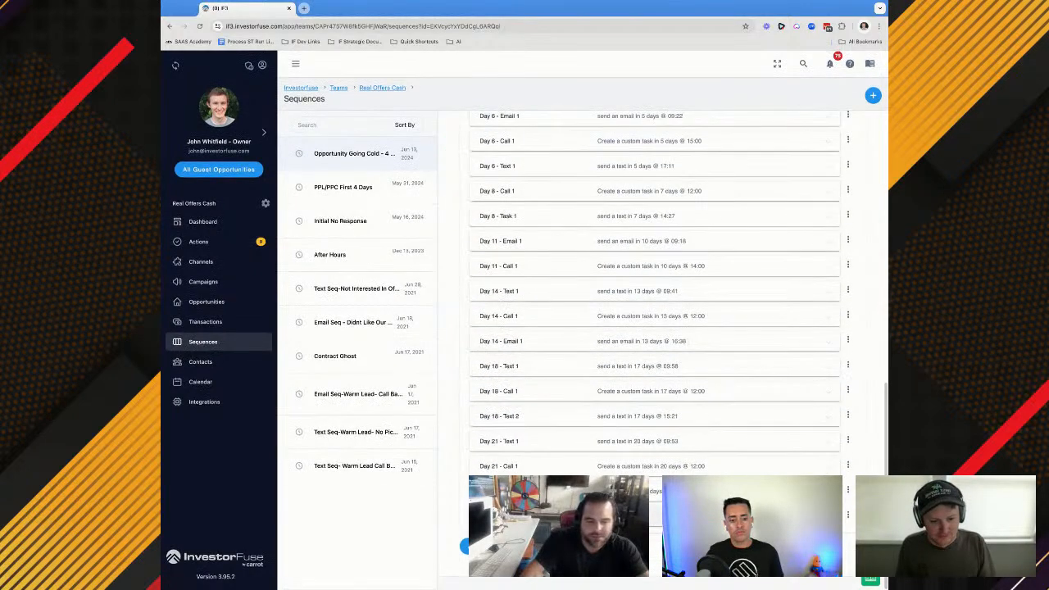
{"action": "left_click", "coordinate": [533, 451]}
{"action": "type", "text": "Day 24"}
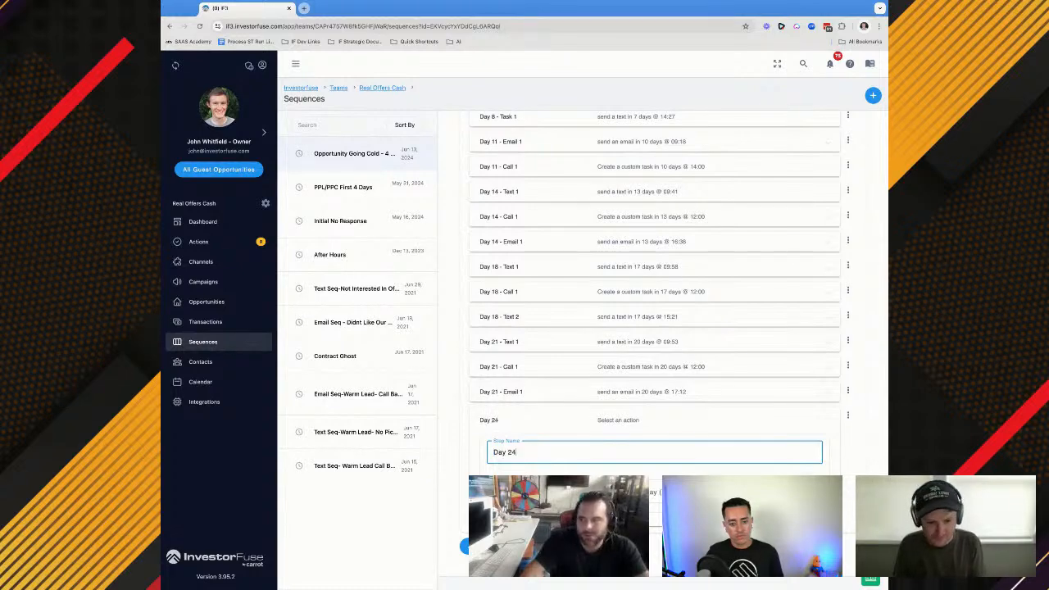
{"action": "type", "text": " - email 1"}
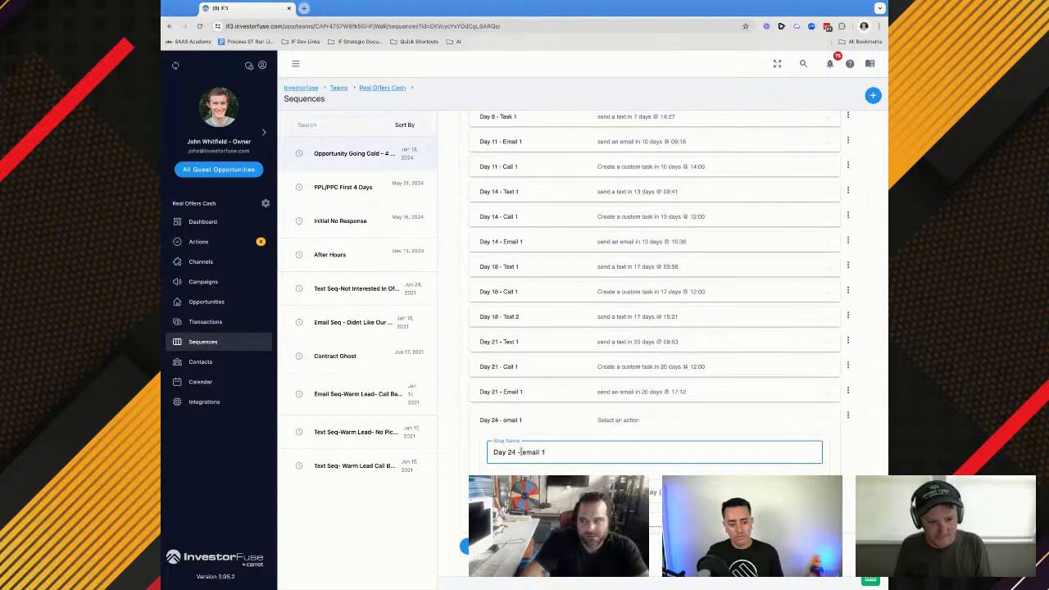
{"action": "key", "text": "BackSpace"}
{"action": "type", "text": "E"}
{"action": "left_click", "coordinate": [520, 492]}
{"action": "left_click", "coordinate": [519, 402]}
Copy the subject line of Day 21 - Email 1 into the subject of Day 24 - Email 1
{"action": "left_click", "coordinate": [607, 396]}
{"action": "left_click", "coordinate": [579, 460]}
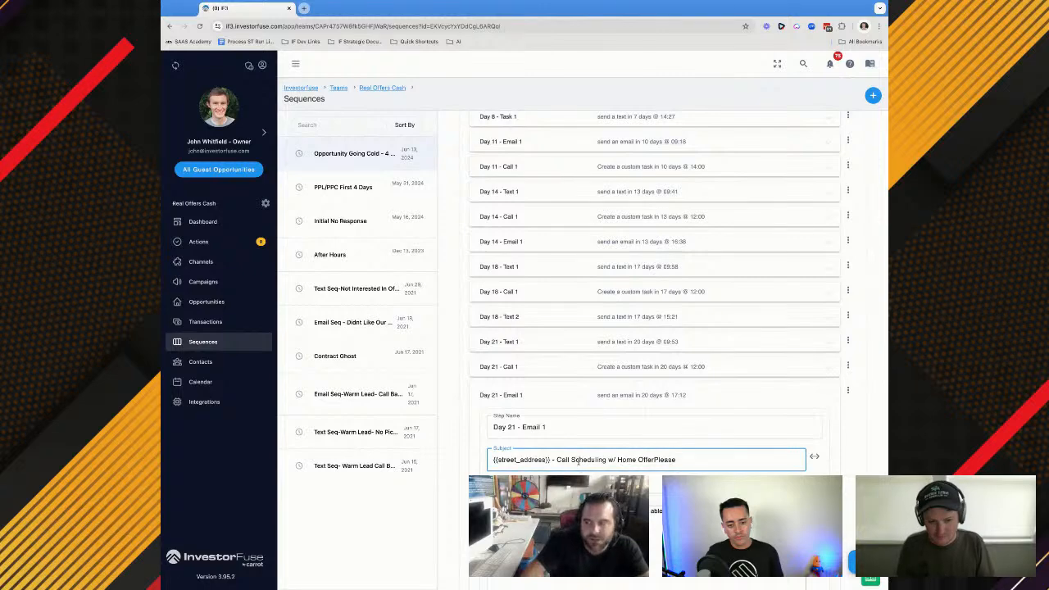
{"action": "key", "text": "ctrl+a"}
{"action": "key", "text": "ctrl+c"}
{"action": "scroll", "coordinate": [565, 410], "scroll_direction": "down", "scroll_amount": 5}
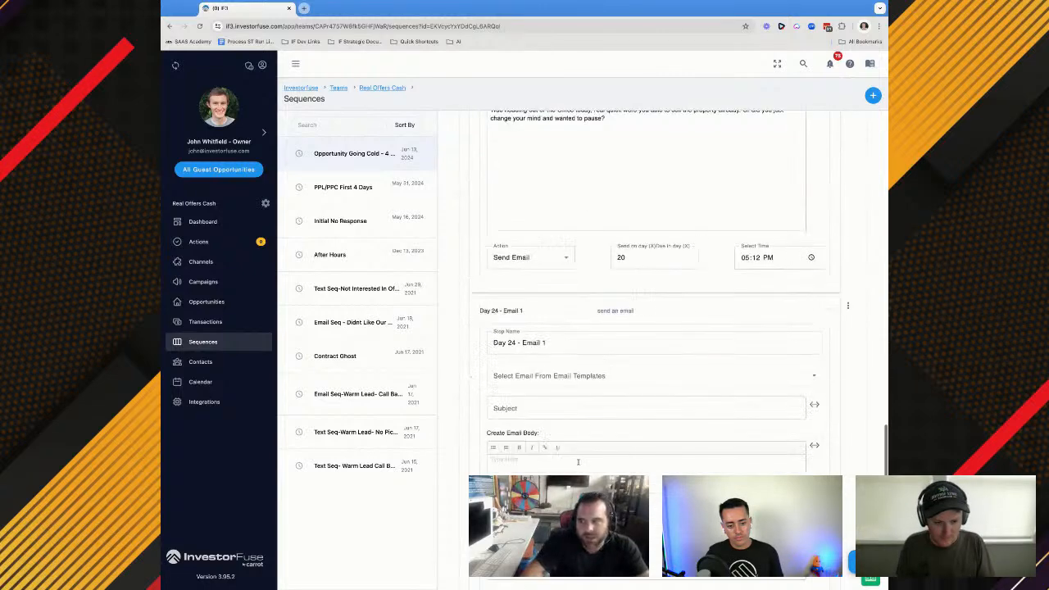
{"action": "left_click", "coordinate": [525, 410]}
{"action": "key", "text": "ctrl+v"}
Fill the Day 24 - Email 1 body with the prepared message beginning "Good Morning, just got into the office"
{"action": "left_click", "coordinate": [522, 459]}
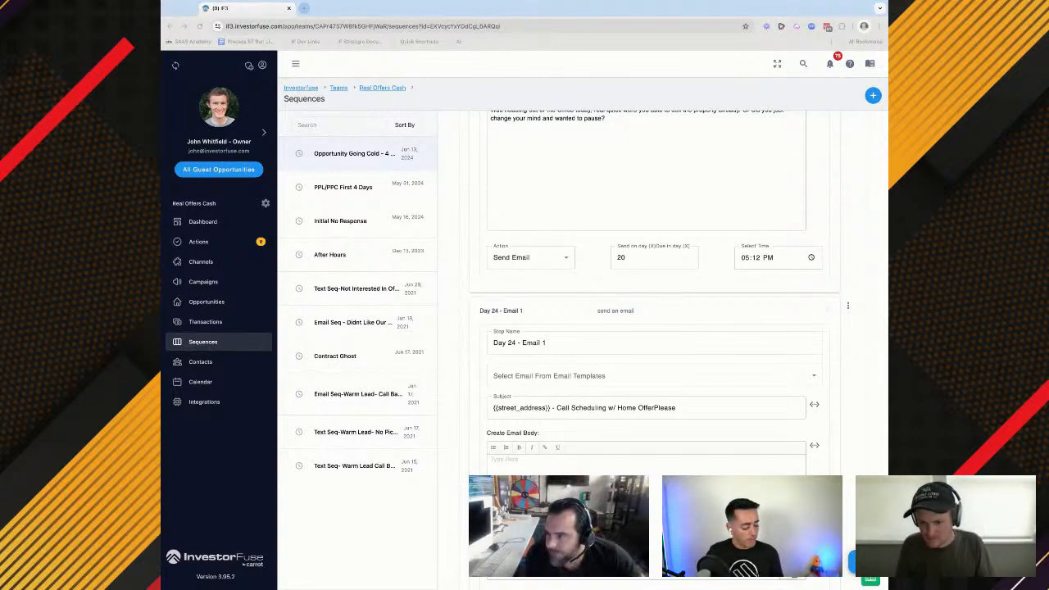
{"action": "left_click", "coordinate": [665, 460]}
{"action": "key", "text": "super+v"}
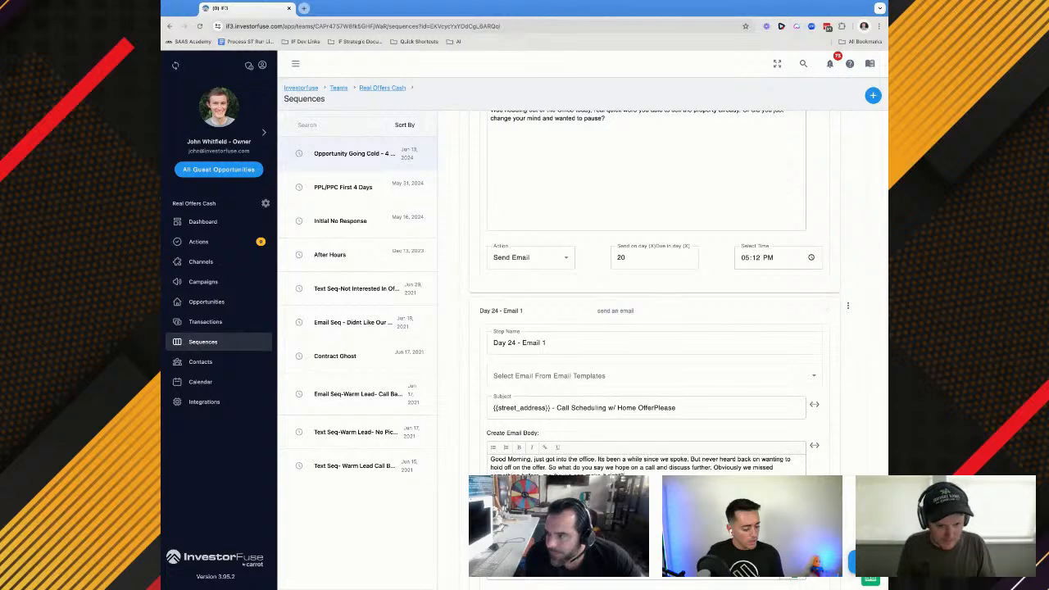
Schedule Day 24 - Email 1 for day 23 at 09:19
{"action": "scroll", "coordinate": [665, 442], "scroll_direction": "down", "scroll_amount": 2}
{"action": "scroll", "coordinate": [665, 442], "scroll_direction": "down", "scroll_amount": 1}
{"action": "left_click", "coordinate": [653, 496]}
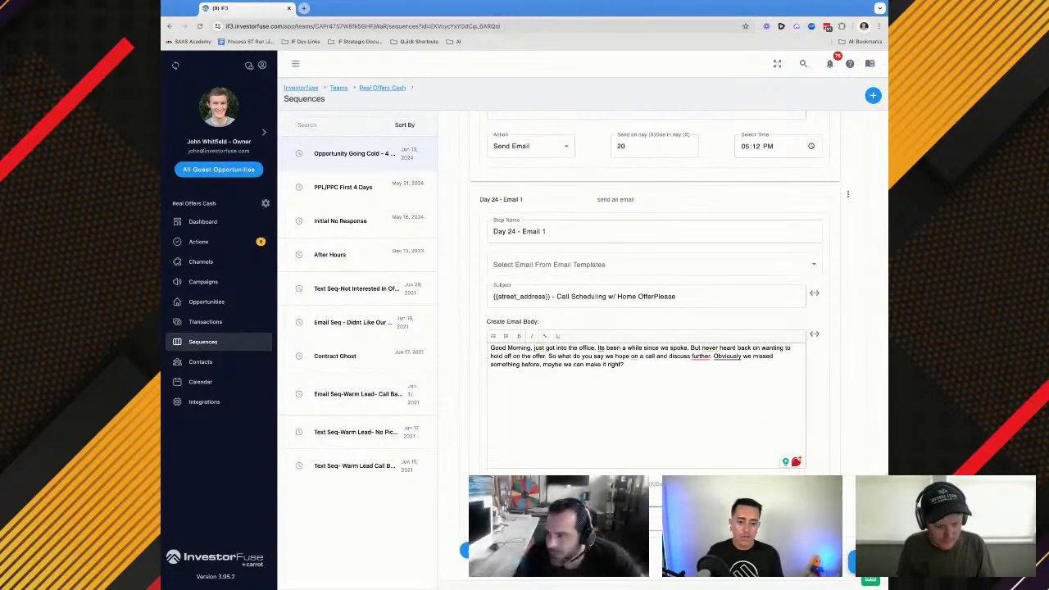
{"action": "key", "text": "BackSpace"}
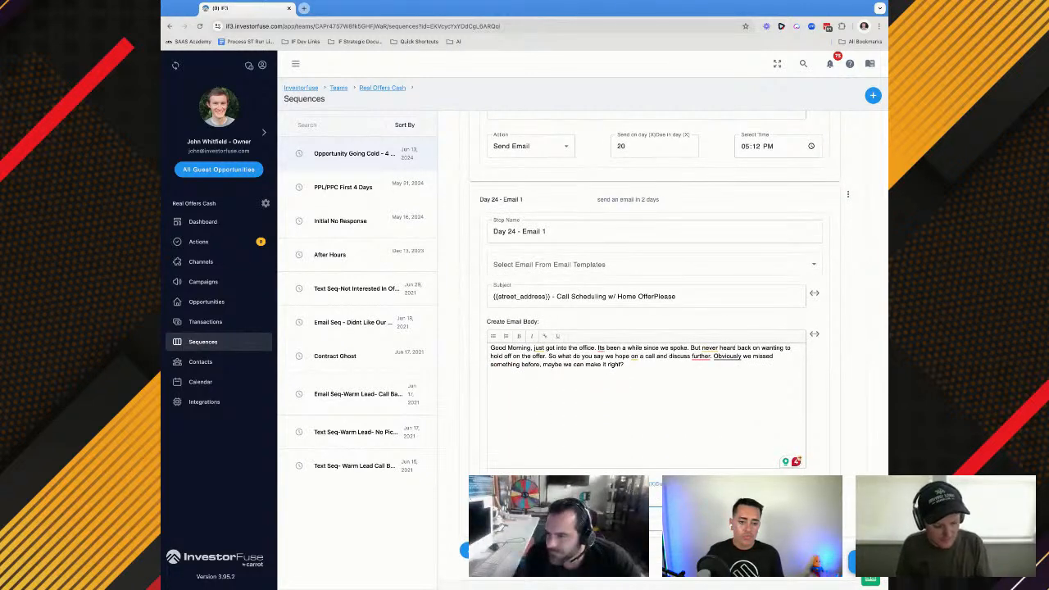
{"action": "type", "text": "3"}
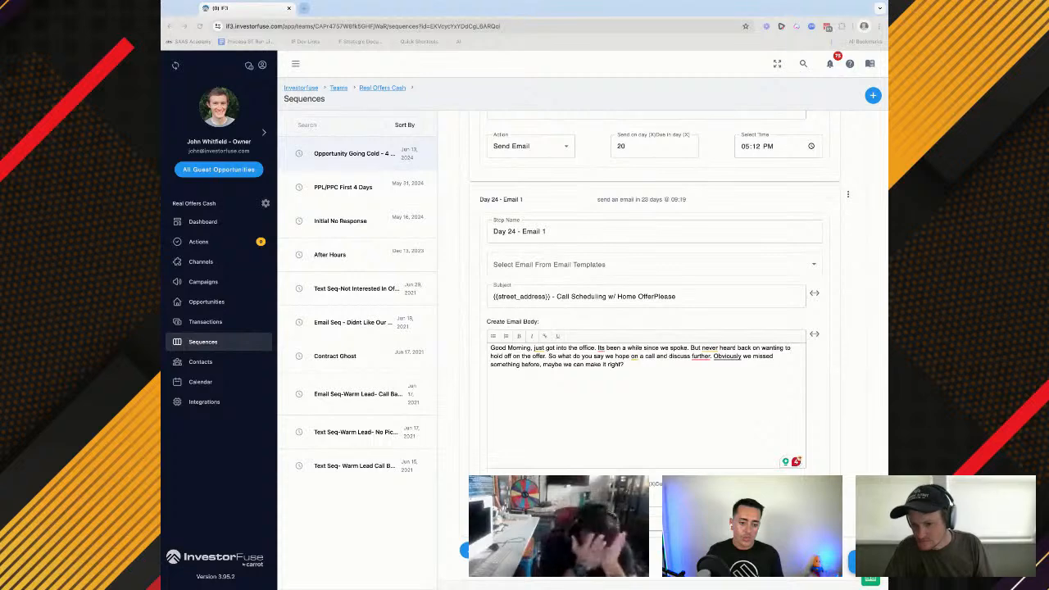
Add a sequence step named Day 24 - Call 1 after Day 24 - Email 1 with the Custom Task action
{"action": "scroll", "coordinate": [647, 350], "scroll_direction": "down", "scroll_amount": 1}
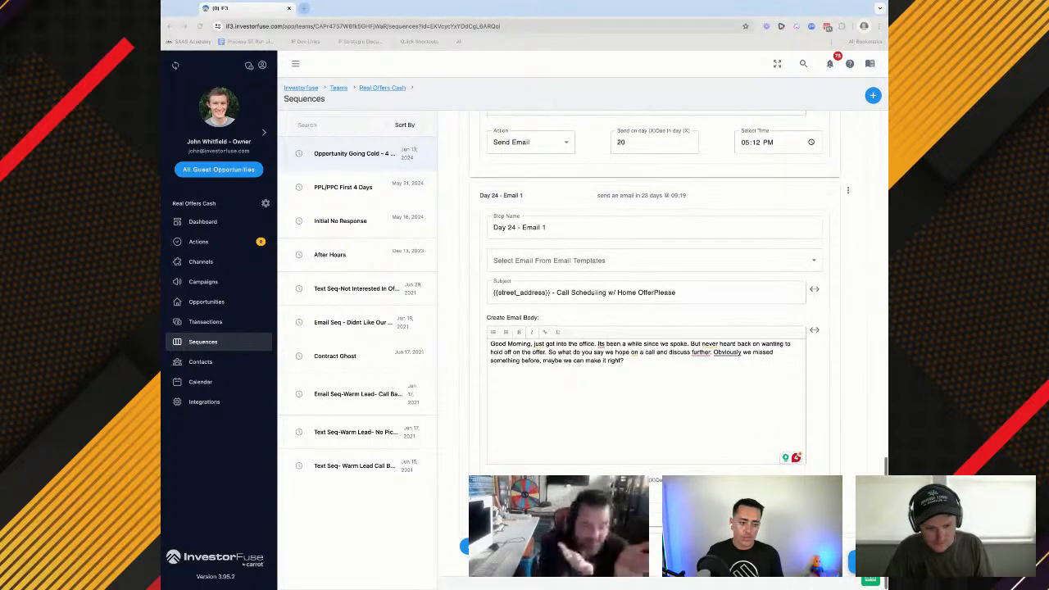
{"action": "left_click", "coordinate": [492, 546]}
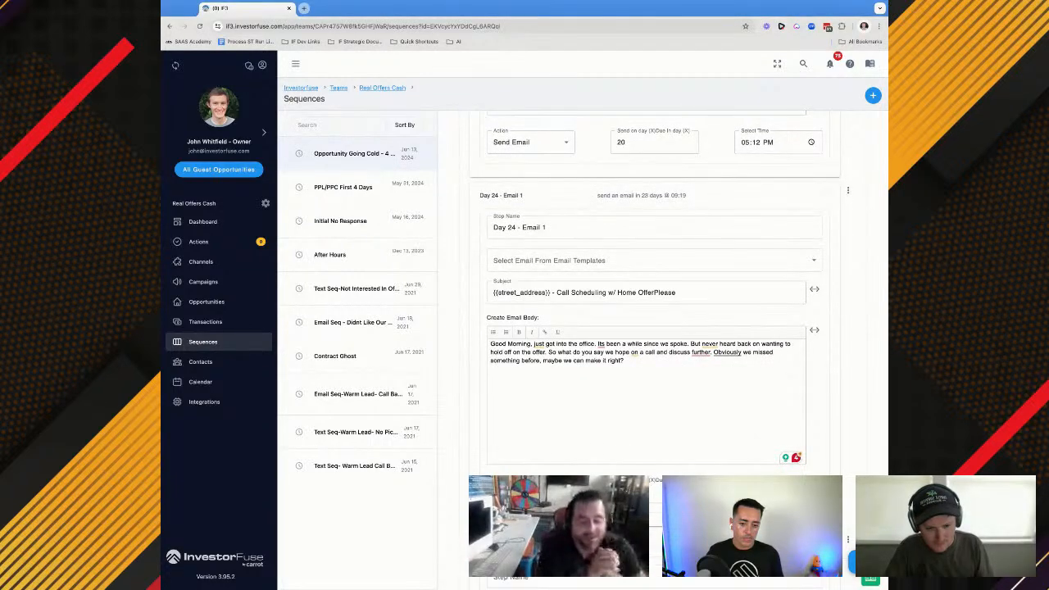
{"action": "scroll", "coordinate": [647, 350], "scroll_direction": "down", "scroll_amount": 1}
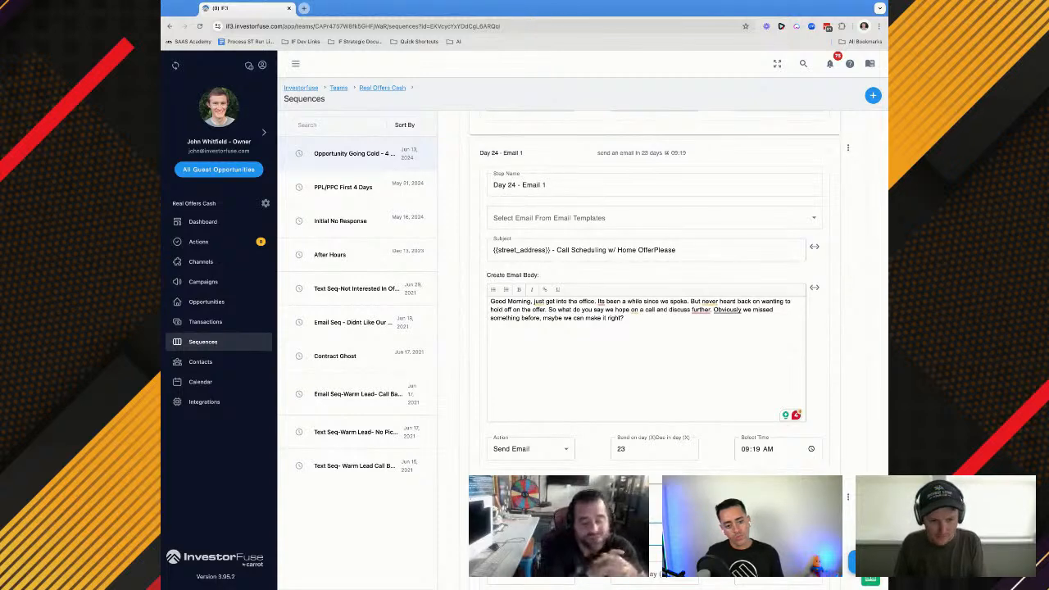
{"action": "scroll", "coordinate": [647, 350], "scroll_direction": "down", "scroll_amount": 2}
{"action": "left_click", "coordinate": [530, 492]}
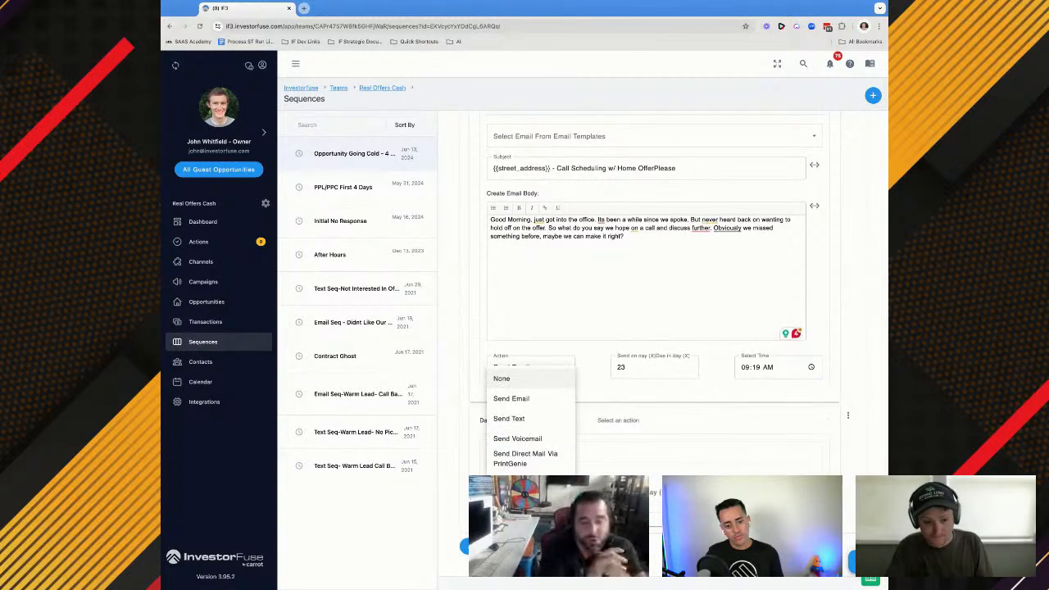
{"action": "left_click", "coordinate": [524, 480]}
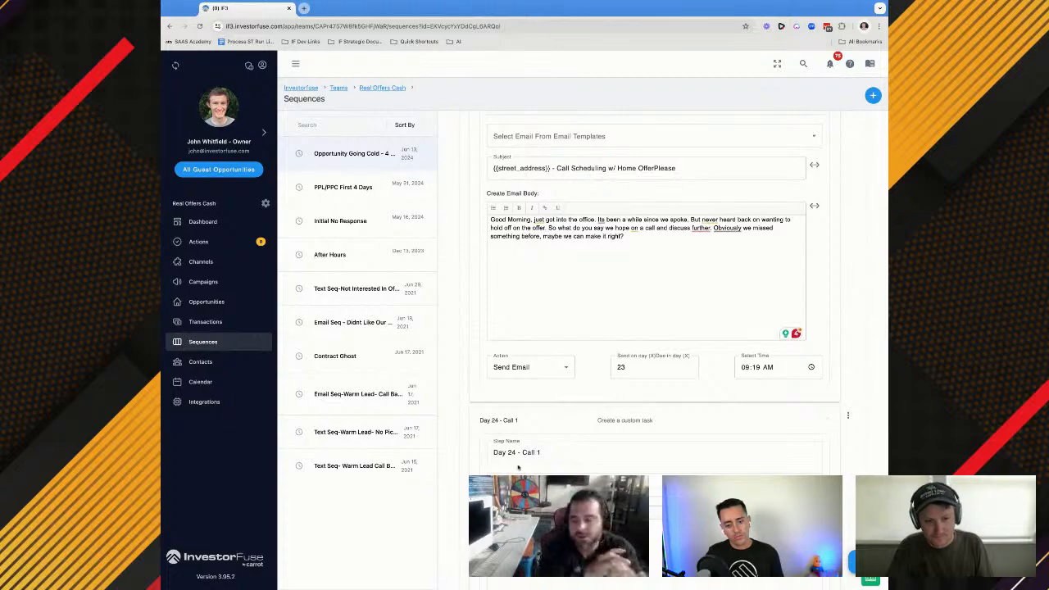
Copy the Day 21 call's task name into Day 24 - Call 1 and change it to "Day 24 Call Of Opportunity Going Cold"
{"action": "scroll", "coordinate": [537, 215], "scroll_direction": "up", "scroll_amount": 10}
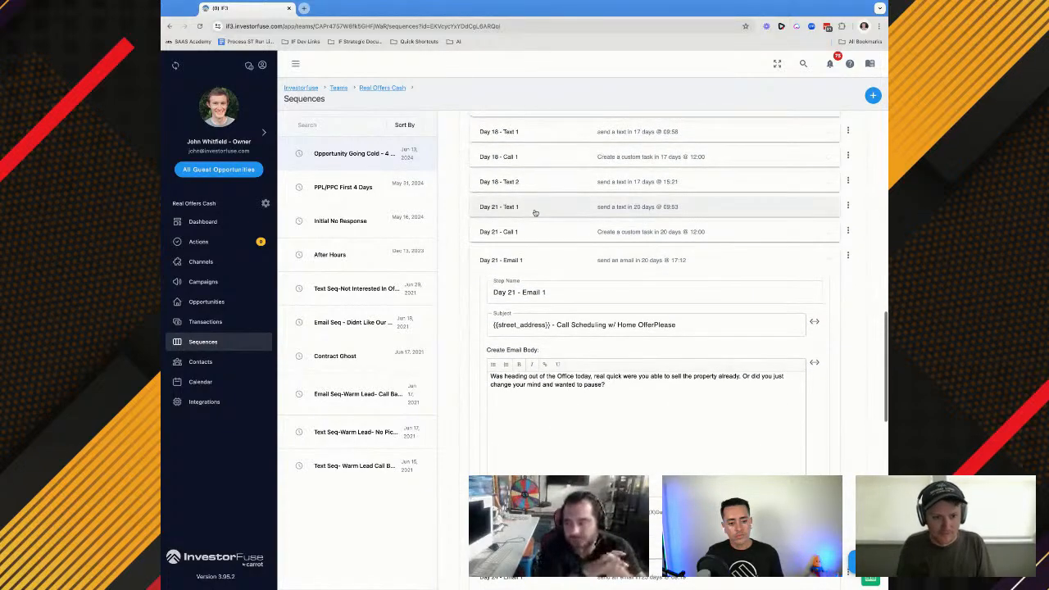
{"action": "left_click", "coordinate": [537, 232]}
{"action": "triple_click", "coordinate": [534, 299]}
{"action": "key", "text": "ctrl+c"}
{"action": "scroll", "coordinate": [535, 299], "scroll_direction": "down", "scroll_amount": 5}
{"action": "left_click", "coordinate": [517, 273]}
{"action": "key", "text": "ctrl+v"}
{"action": "left_click", "coordinate": [517, 273]}
{"action": "key", "text": "BackSpace"}
{"action": "type", "text": "4"}
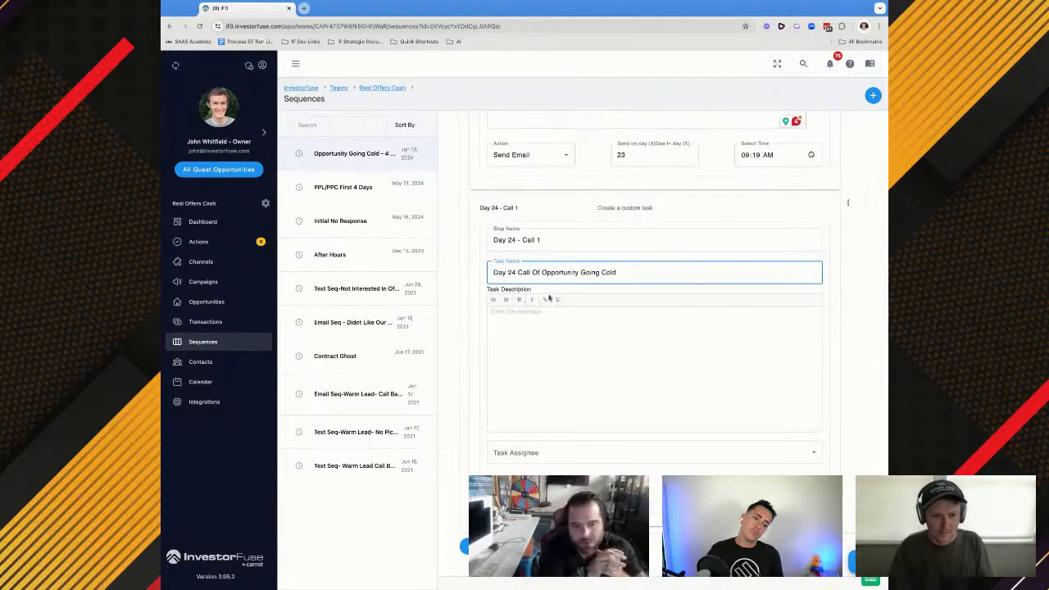
Assign the Day 24 - Call 1 task to the opportunity owner and schedule it for day 23 at 12:00 PM
{"action": "left_click", "coordinate": [520, 453]}
{"action": "left_click", "coordinate": [523, 483]}
{"action": "left_click", "coordinate": [639, 492]}
{"action": "type", "text": "25"}
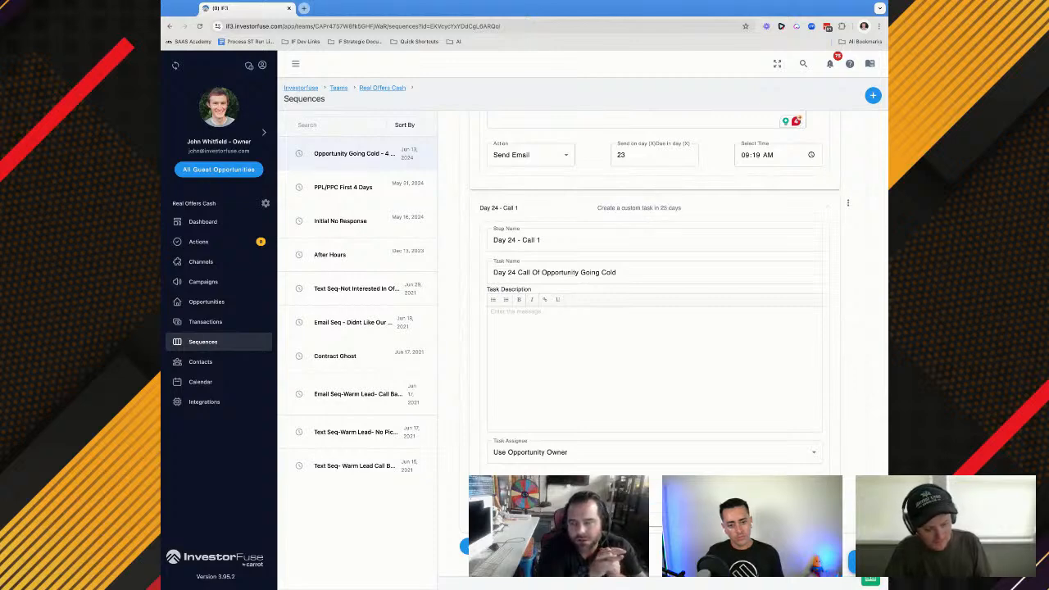
{"action": "type", "text": "p"}
Add a new blank sequence step after Day 24 - Call 1
{"action": "left_click", "coordinate": [502, 546]}
{"action": "left_click", "coordinate": [501, 545]}
{"action": "scroll", "coordinate": [655, 353], "scroll_direction": "down", "scroll_amount": 1}
{"action": "scroll", "coordinate": [655, 353], "scroll_direction": "down", "scroll_amount": 1}
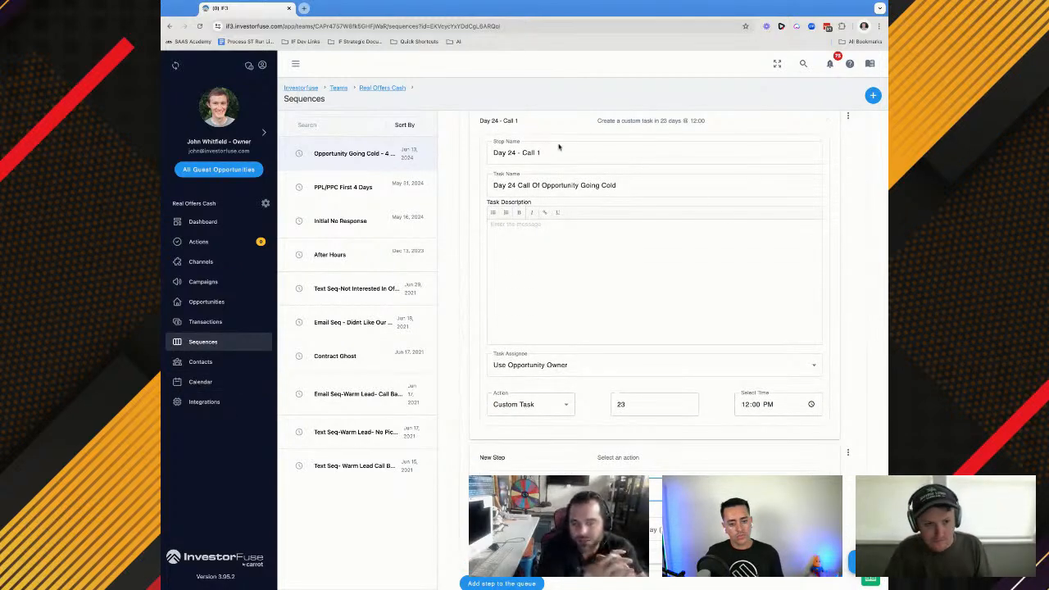
{"action": "scroll", "coordinate": [562, 147], "scroll_direction": "up", "scroll_amount": 5}
{"action": "triple_click", "coordinate": [565, 208]}
{"action": "left_click", "coordinate": [574, 268]}
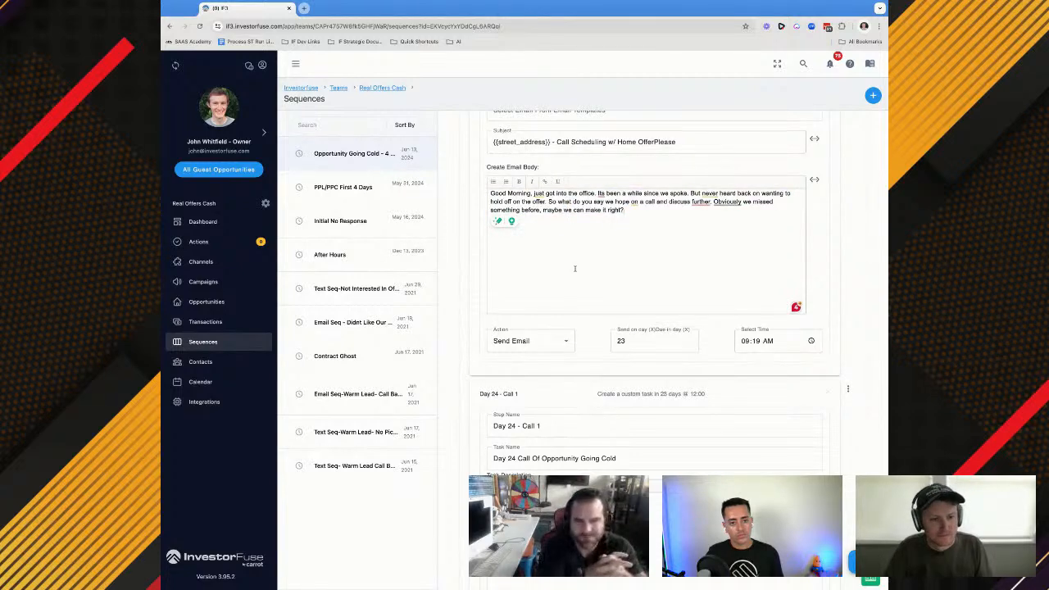
{"action": "scroll", "coordinate": [573, 265], "scroll_direction": "up", "scroll_amount": 1}
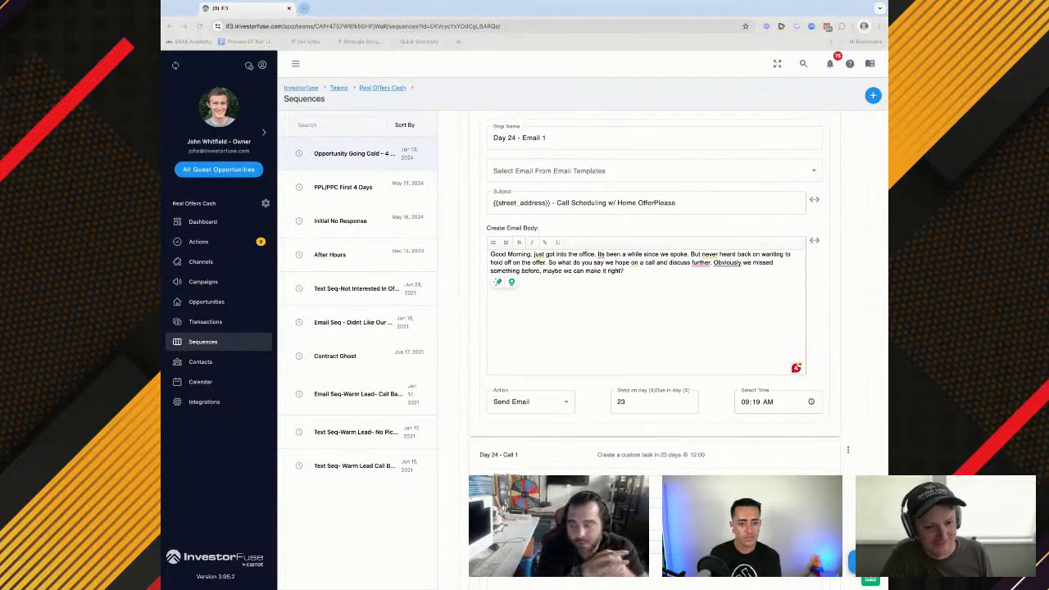
Name the new sequence step Day 29 - Text 1 and set its action to Send Text
{"action": "scroll", "coordinate": [655, 295], "scroll_direction": "down", "scroll_amount": 4}
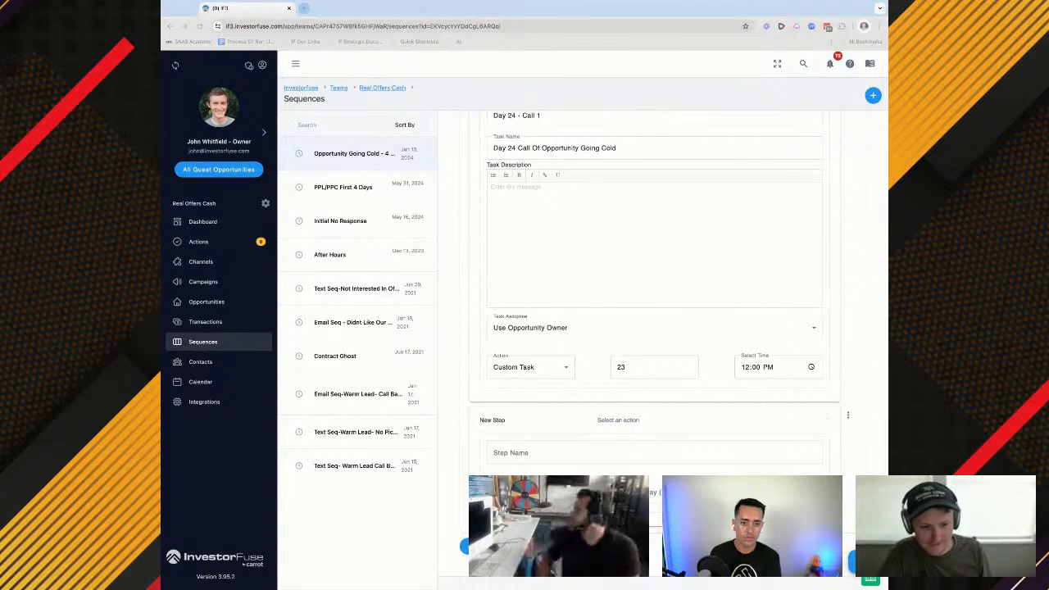
{"action": "left_click", "coordinate": [537, 453]}
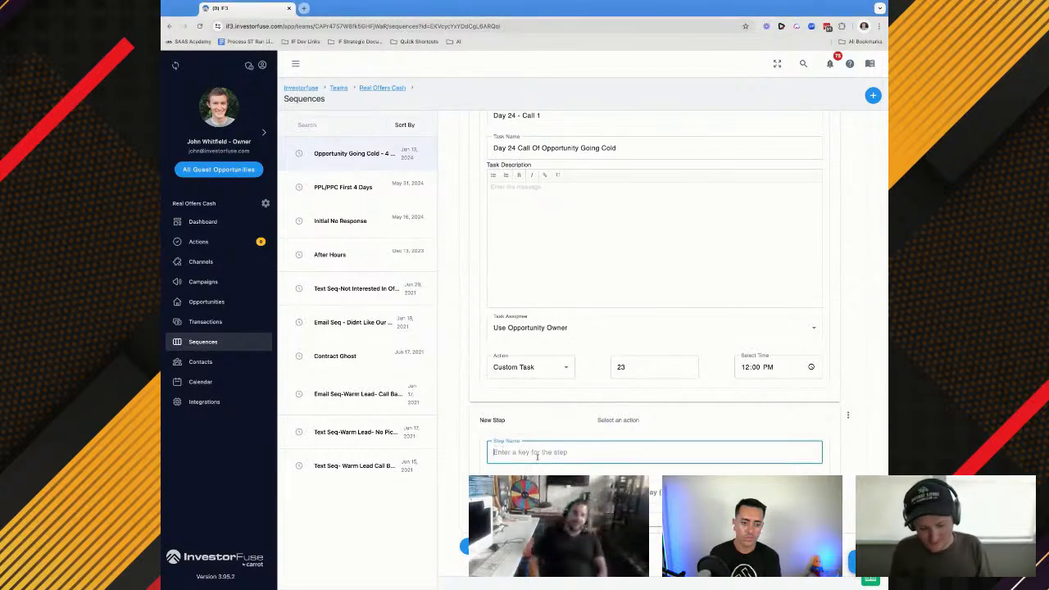
{"action": "type", "text": "Day 29 -"}
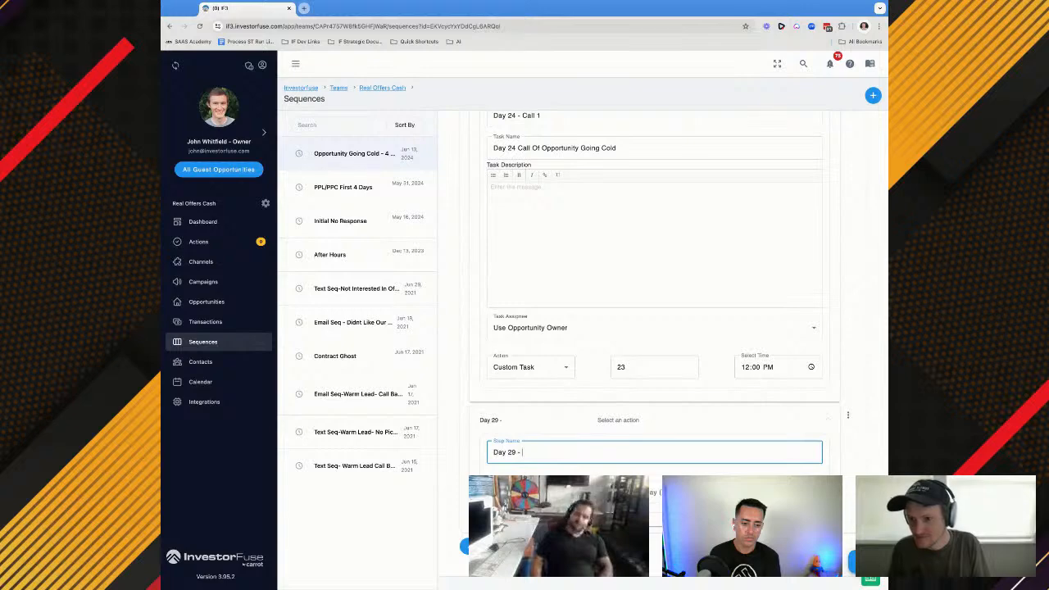
{"action": "left_click", "coordinate": [524, 493]}
{"action": "left_click", "coordinate": [520, 420]}
Fill the Day 29 - Text 1 message with the prepared "Hey, its been a while since we spoke" text and remove its stray leading "o"
{"action": "scroll", "coordinate": [520, 421], "scroll_direction": "down", "scroll_amount": 1}
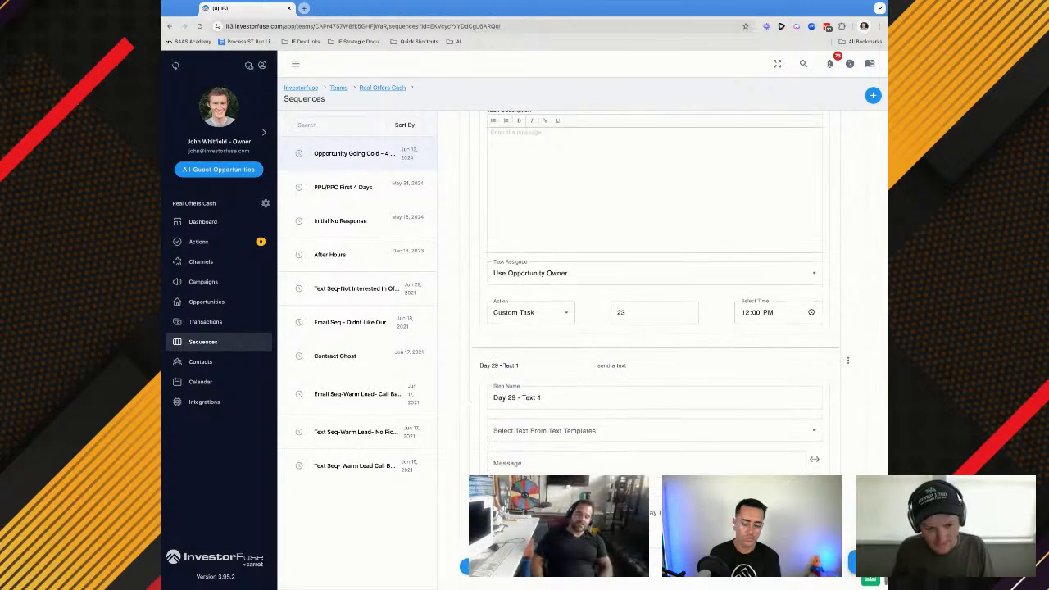
{"action": "scroll", "coordinate": [520, 421], "scroll_direction": "down", "scroll_amount": 1}
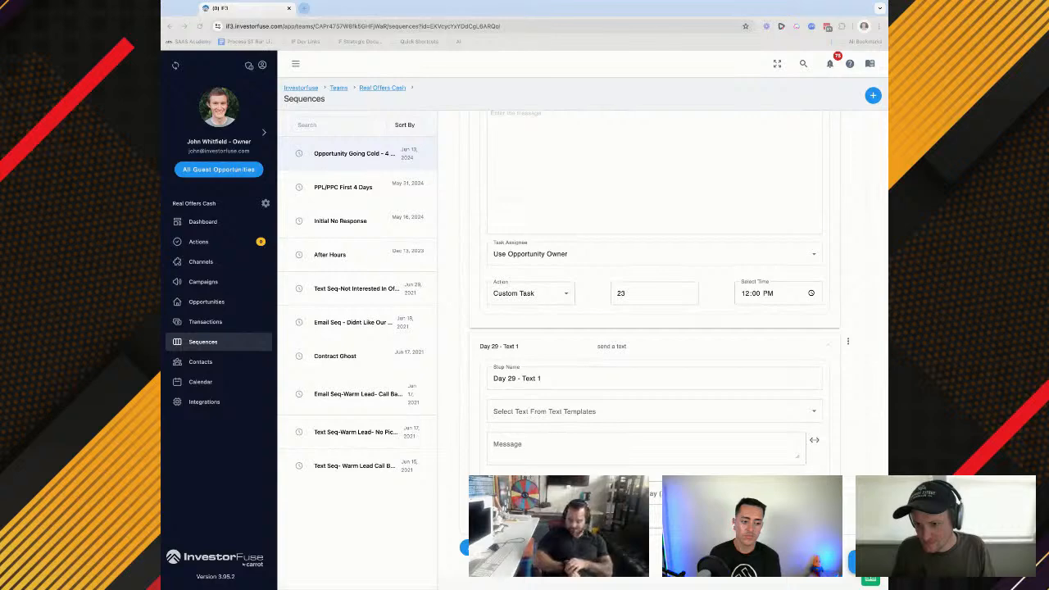
{"action": "left_click", "coordinate": [573, 448]}
{"action": "key", "text": "super+v"}
{"action": "scroll", "coordinate": [574, 447], "scroll_direction": "up", "scroll_amount": 1}
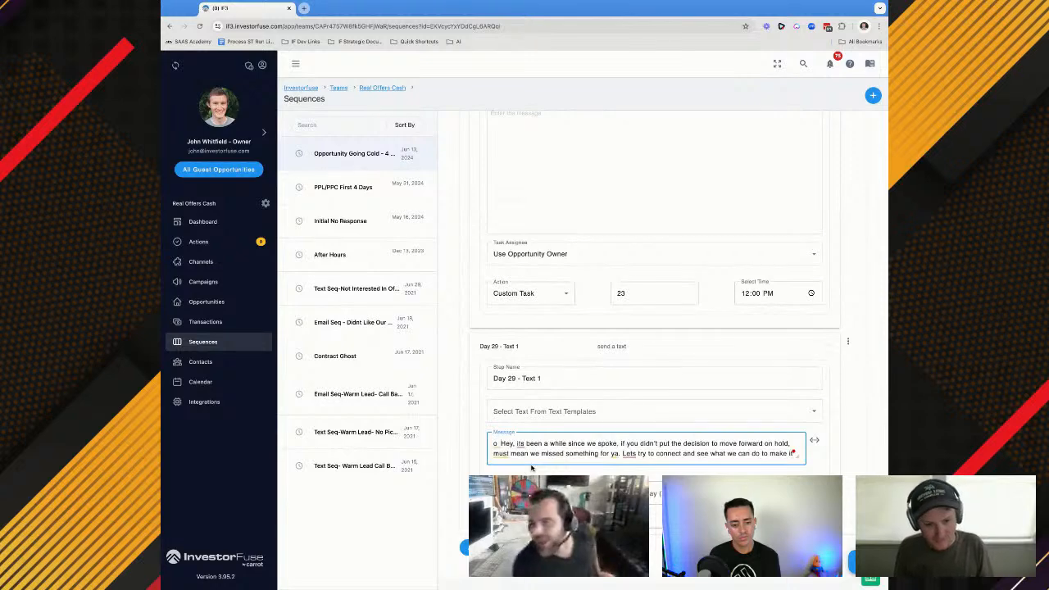
{"action": "key", "text": "BackSpace"}
{"action": "key", "text": "BackSpace"}
{"action": "key", "text": "BackSpace"}
Schedule the Day 29 - Text 1 message for day 28 at 9:25 AM
{"action": "left_click", "coordinate": [654, 493]}
{"action": "type", "text": "28"}
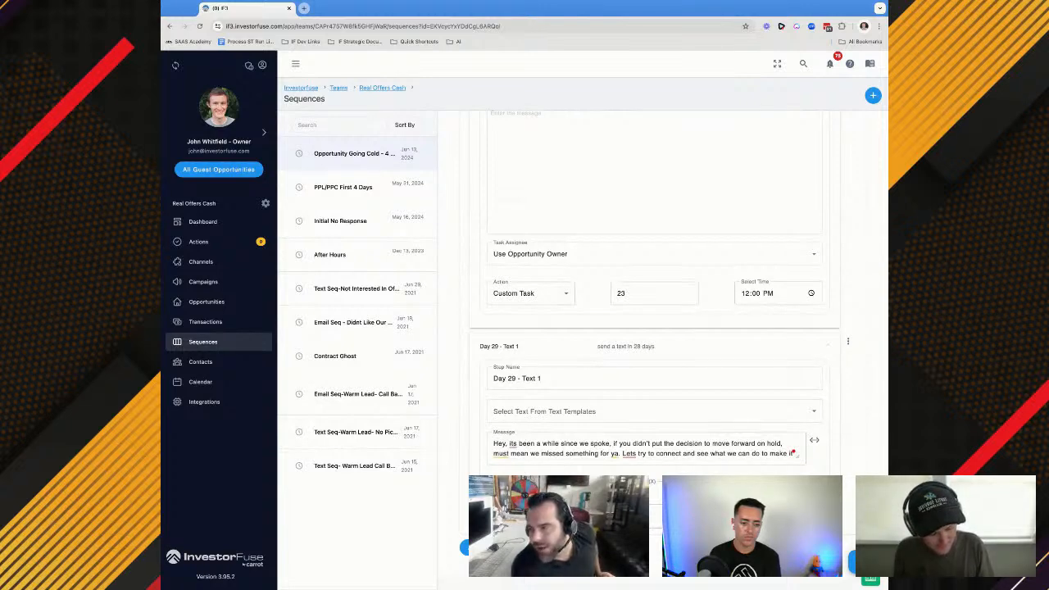
{"action": "type", "text": "a"}
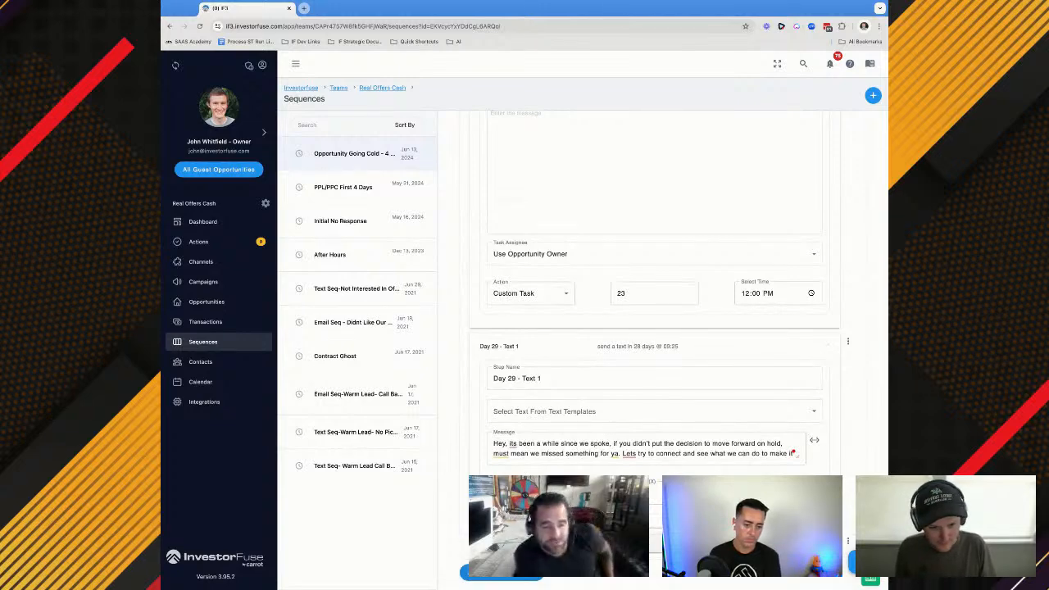
Name the new sequence step Day 29 - Call 1 and set its action to Custom Task
{"action": "scroll", "coordinate": [655, 344], "scroll_direction": "down", "scroll_amount": 2}
{"action": "scroll", "coordinate": [655, 344], "scroll_direction": "down", "scroll_amount": 2}
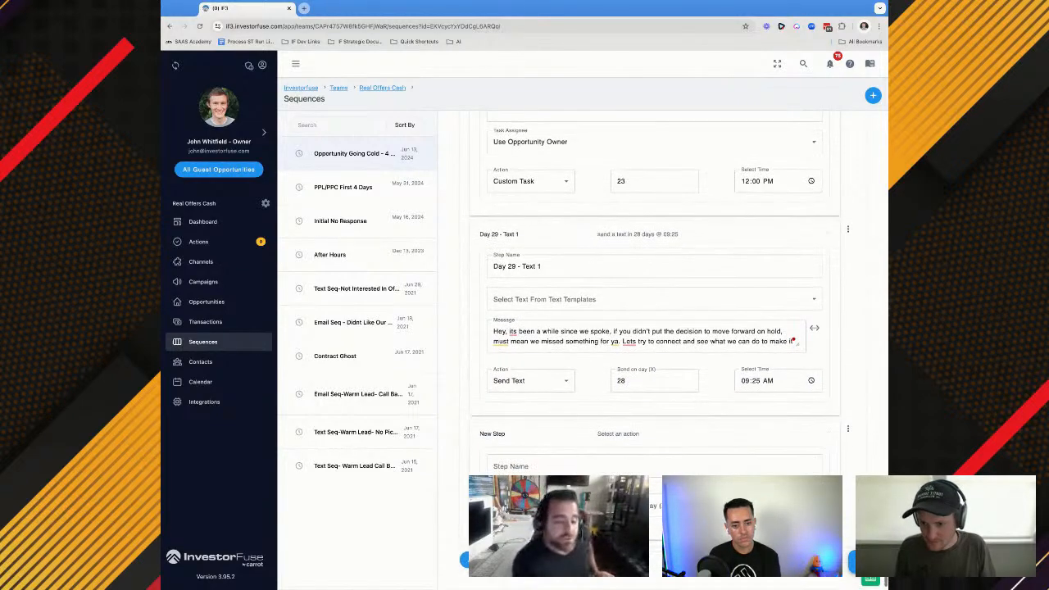
{"action": "left_click", "coordinate": [524, 466]}
{"action": "type", "text": "Day"}
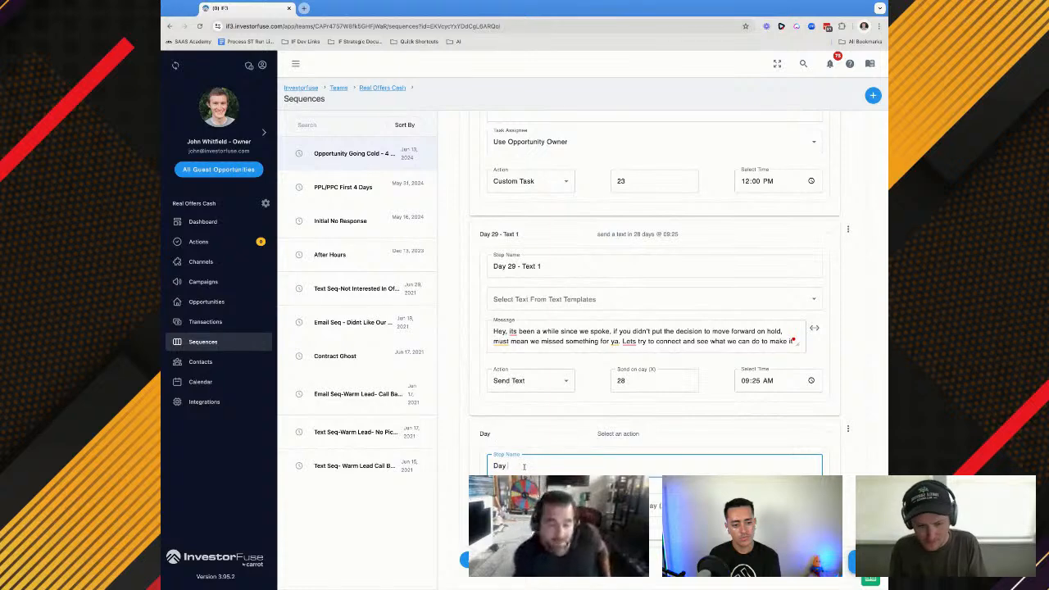
{"action": "type", "text": " 29 - Call 1"}
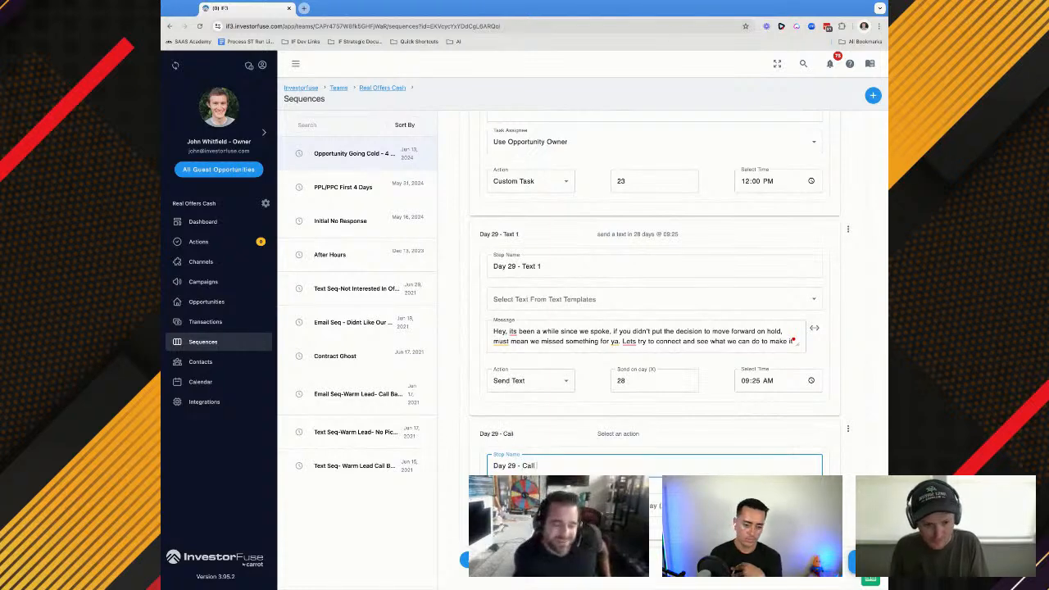
{"action": "left_click", "coordinate": [530, 505]}
{"action": "left_click", "coordinate": [521, 498]}
Copy the task name from the previous call step into Day 29 - Call 1 and change it to "Day 29 Call Of Opportunity Going Cold"
{"action": "scroll", "coordinate": [561, 281], "scroll_direction": "up", "scroll_amount": 4}
{"action": "triple_click", "coordinate": [517, 256]}
{"action": "key", "text": "ctrl+c"}
{"action": "scroll", "coordinate": [574, 286], "scroll_direction": "down", "scroll_amount": 5}
{"action": "left_click", "coordinate": [512, 272]}
{"action": "key", "text": "ctrl+v"}
{"action": "left_click", "coordinate": [514, 272]}
{"action": "key", "text": "BackSpace"}
{"action": "type", "text": "9"}
Assign the Day 29 - Call 1 task to the opportunity owner and schedule it for day 28 at 12:00 PM
{"action": "left_click", "coordinate": [521, 458]}
{"action": "left_click", "coordinate": [523, 487]}
{"action": "left_click", "coordinate": [631, 491]}
{"action": "type", "text": "28"}
{"action": "key", "text": "Tab"}
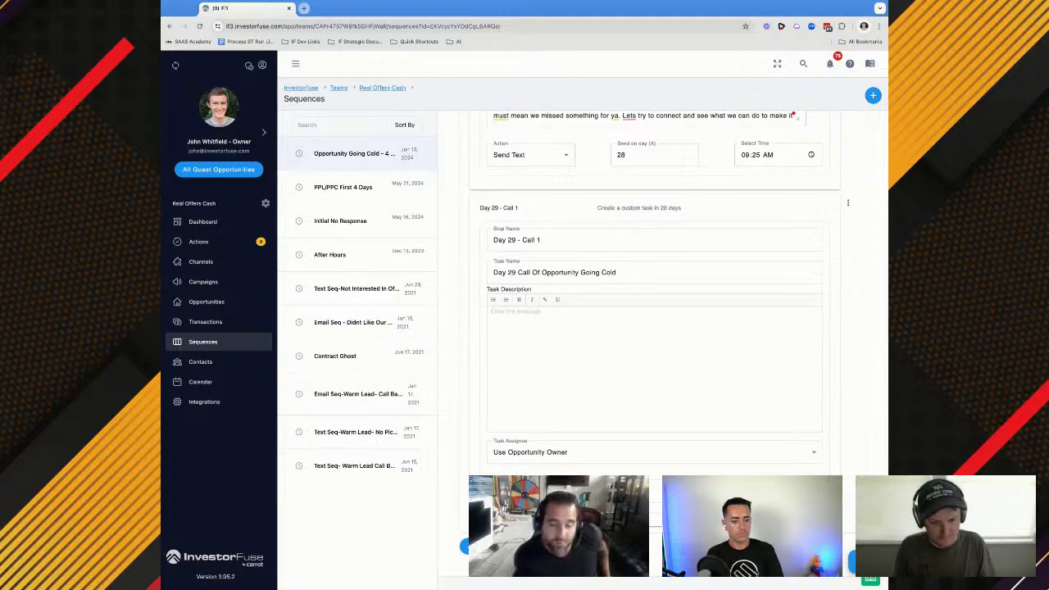
{"action": "type", "text": "p"}
Add a sequence step named Day 29 - Email 1 with the Send Email action
{"action": "left_click", "coordinate": [501, 546]}
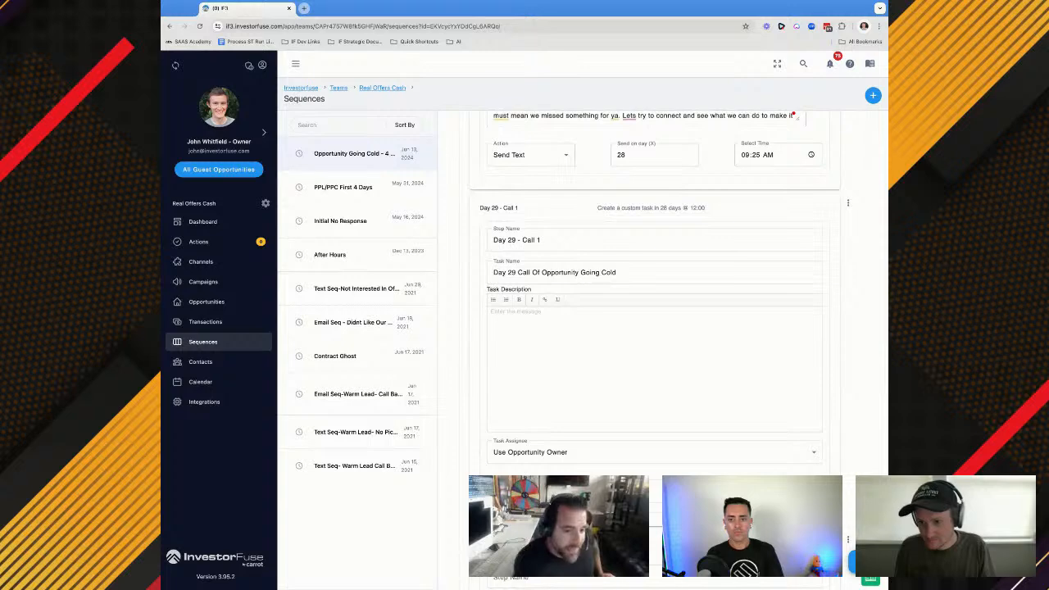
{"action": "scroll", "coordinate": [652, 353], "scroll_direction": "down", "scroll_amount": 2}
{"action": "type", "text": "Day 29"}
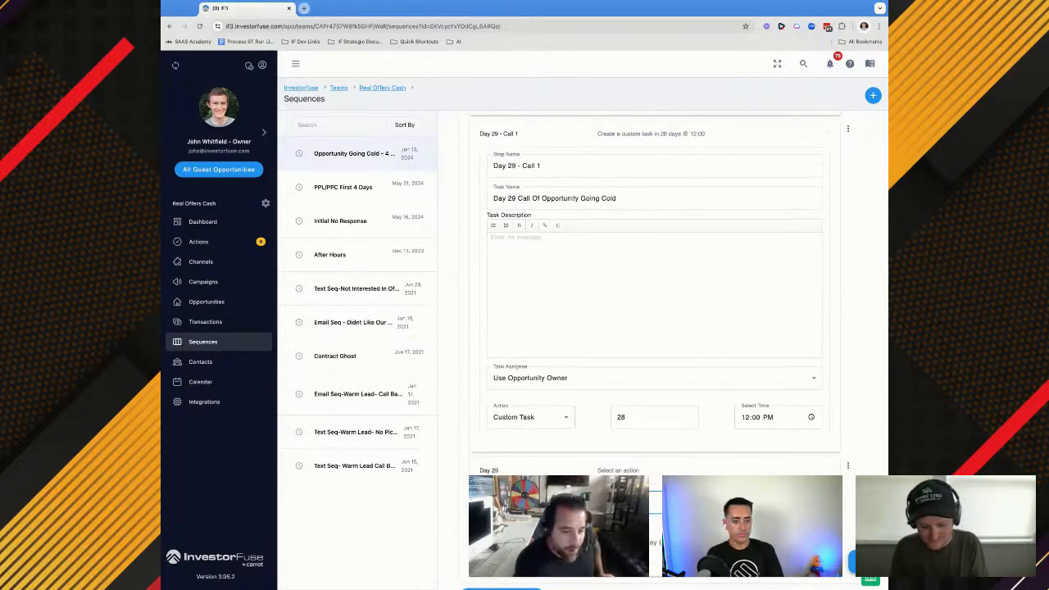
{"action": "type", "text": " - Email 1"}
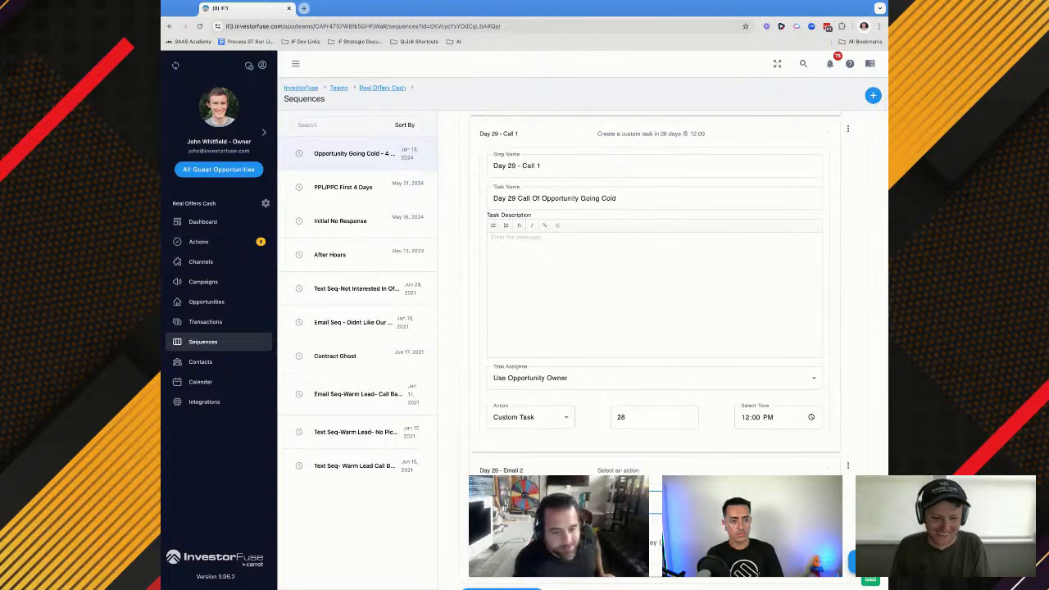
{"action": "scroll", "coordinate": [586, 373], "scroll_direction": "up", "scroll_amount": 4}
{"action": "scroll", "coordinate": [586, 373], "scroll_direction": "down", "scroll_amount": 4}
{"action": "left_click", "coordinate": [530, 365]}
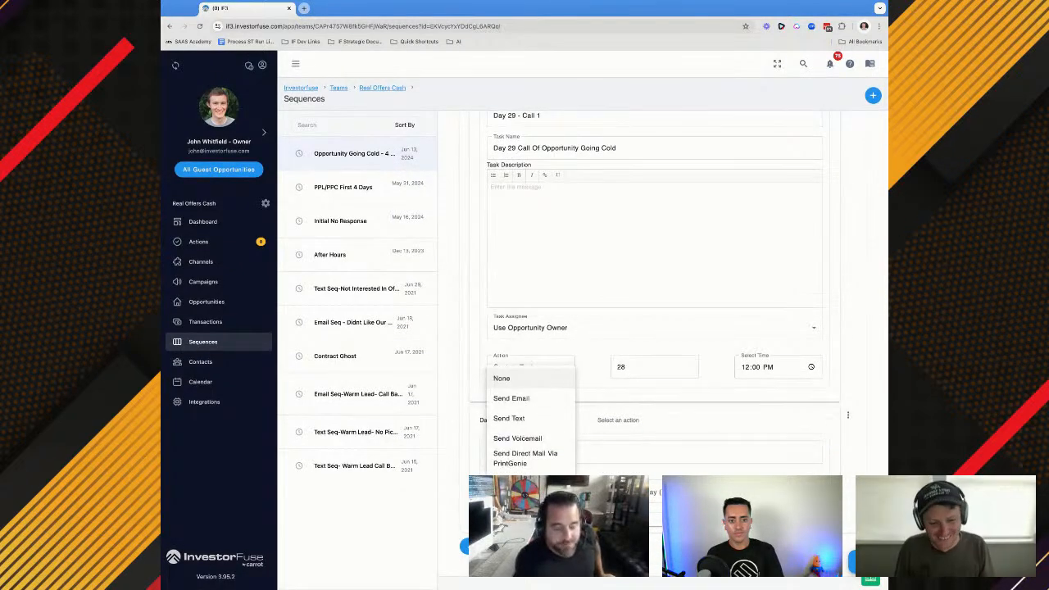
{"action": "left_click", "coordinate": [517, 399]}
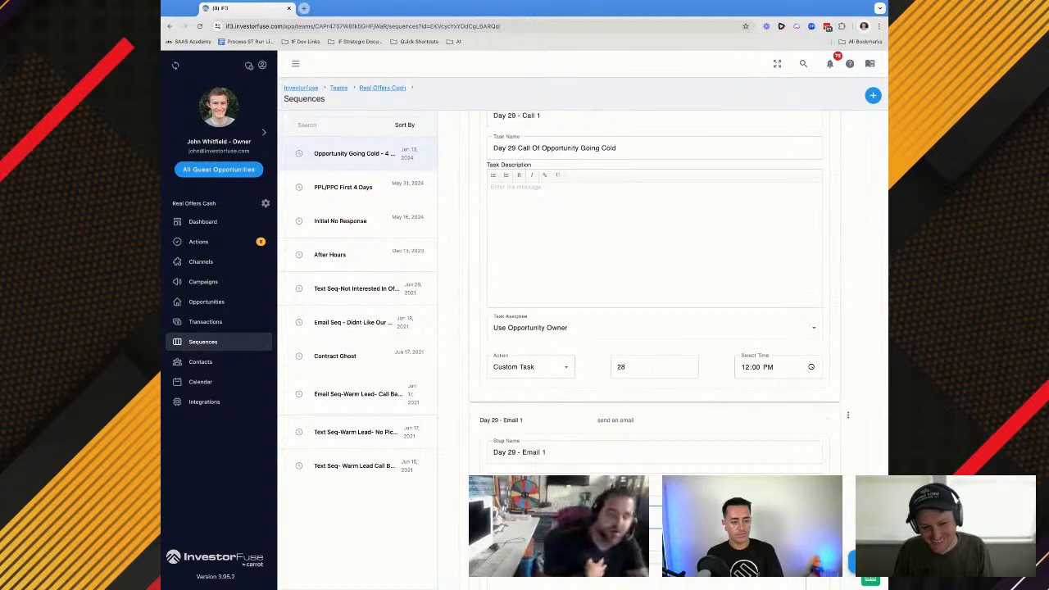
Copy the subject "{{street_address}} - Call Scheduling w/ Home OfferPlease" from Day 24 - Email 1 into Day 29 - Email 1
{"action": "scroll", "coordinate": [551, 305], "scroll_direction": "up", "scroll_amount": 10}
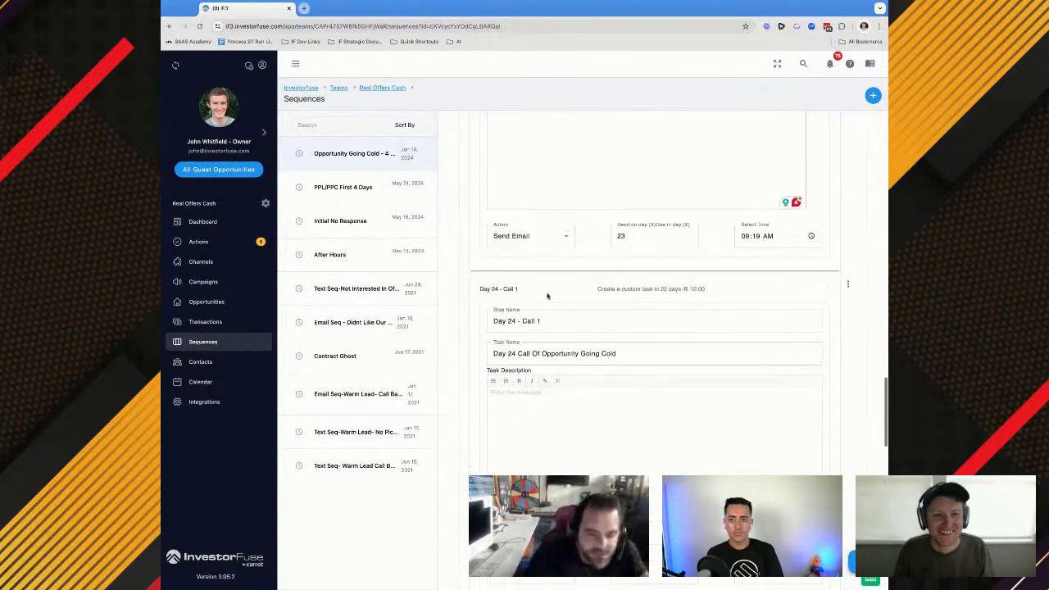
{"action": "scroll", "coordinate": [541, 343], "scroll_direction": "up", "scroll_amount": 3}
{"action": "triple_click", "coordinate": [541, 210]}
{"action": "key", "text": "ctrl+c"}
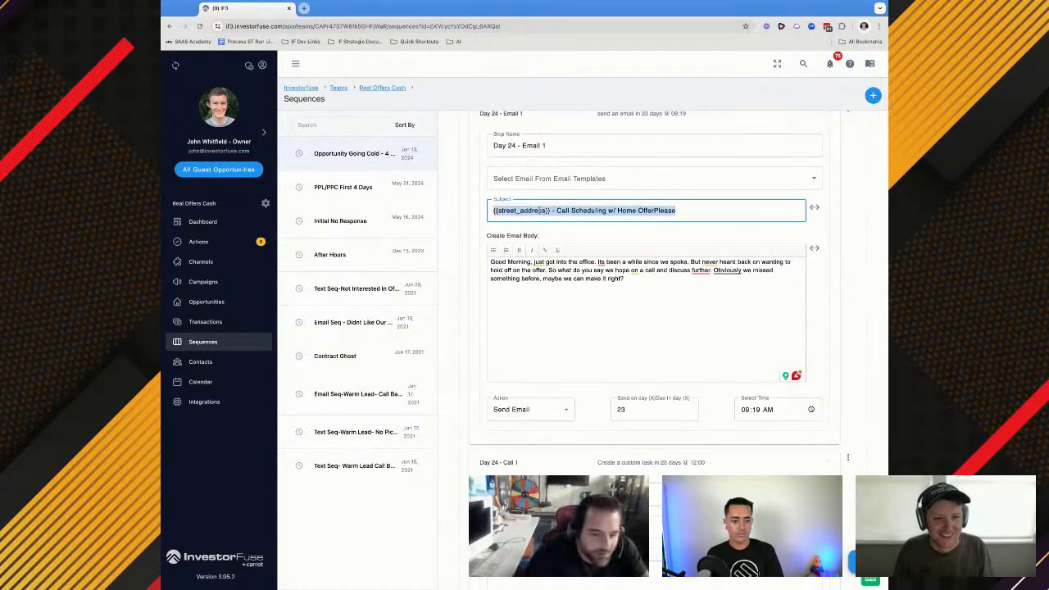
{"action": "scroll", "coordinate": [539, 211], "scroll_direction": "down", "scroll_amount": 10}
{"action": "left_click", "coordinate": [505, 291]}
{"action": "key", "text": "ctrl+v"}
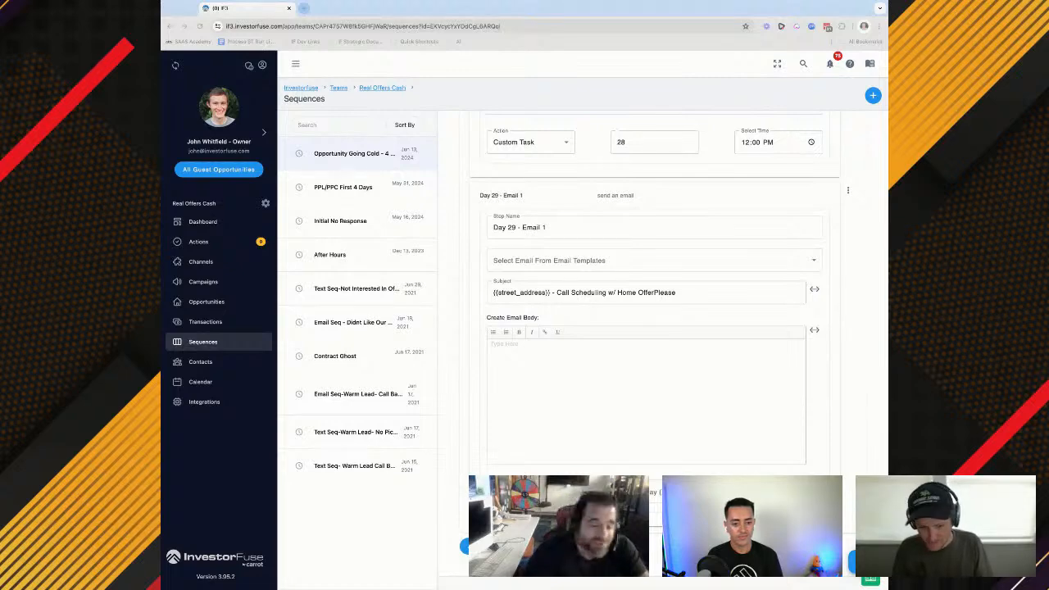
Fill the Day 29 - Email 1 body with the prepared "Not sure if you are getting these emails" text and schedule it for day 28 at 4:39 PM
{"action": "left_click", "coordinate": [603, 427]}
{"action": "left_click", "coordinate": [595, 402]}
{"action": "type", "text": "Not sure if you are getting these emails, but I am guessing we just were not a good fit for this property? Or maybe we missed something you were looking for, price, time frame or something else? Would hate to think we weren't able to connect because I made a mistake on something like that......"}
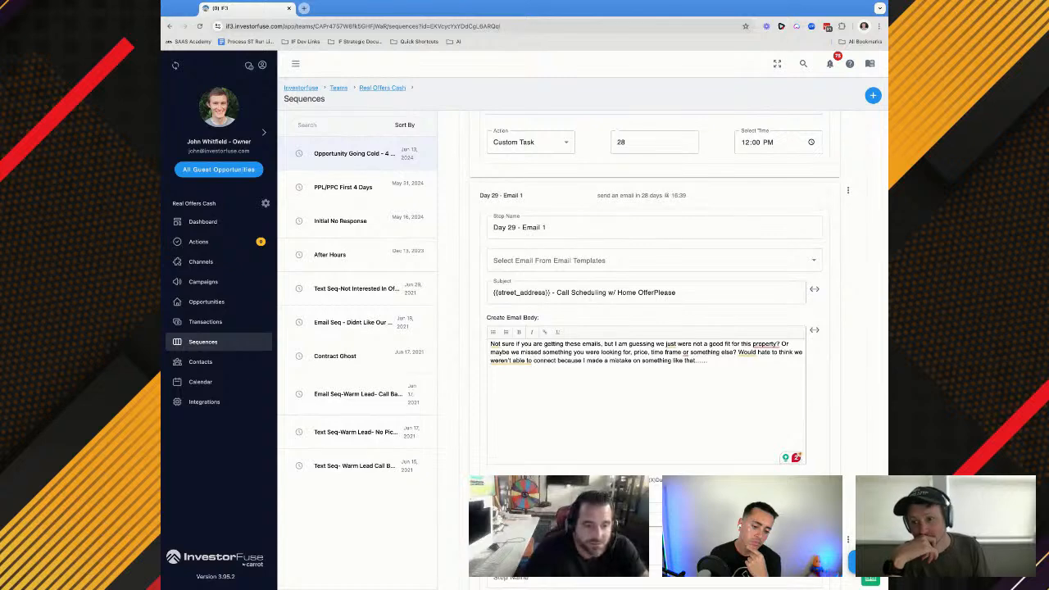
Name the new sequence step Day 30 - Call 1 and set its action to Custom Task
{"action": "scroll", "coordinate": [655, 352], "scroll_direction": "down", "scroll_amount": 1}
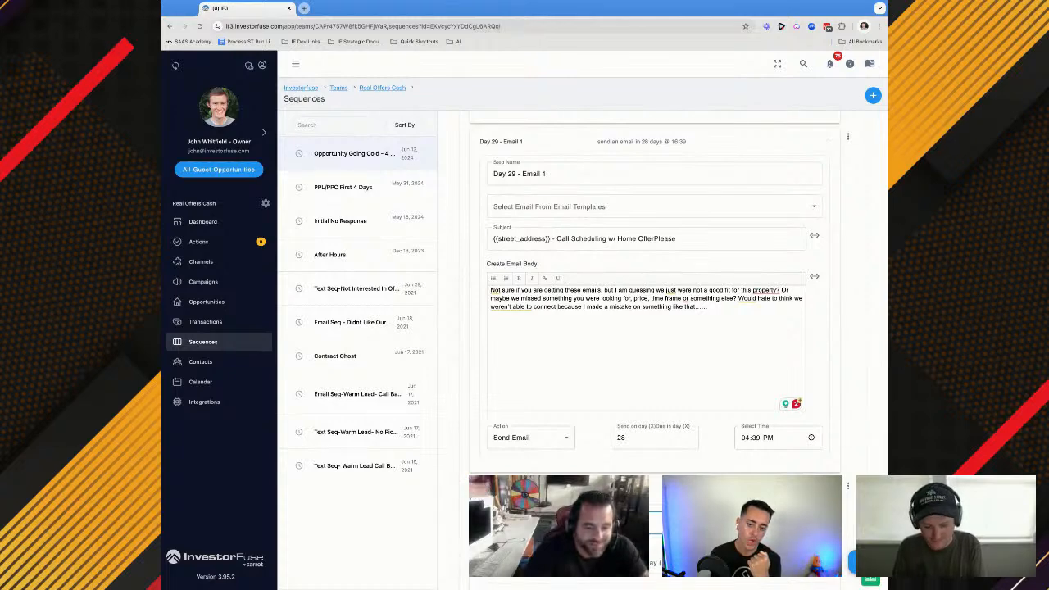
{"action": "scroll", "coordinate": [574, 327], "scroll_direction": "down", "scroll_amount": 1}
{"action": "left_click", "coordinate": [528, 367]}
{"action": "left_click", "coordinate": [552, 399]}
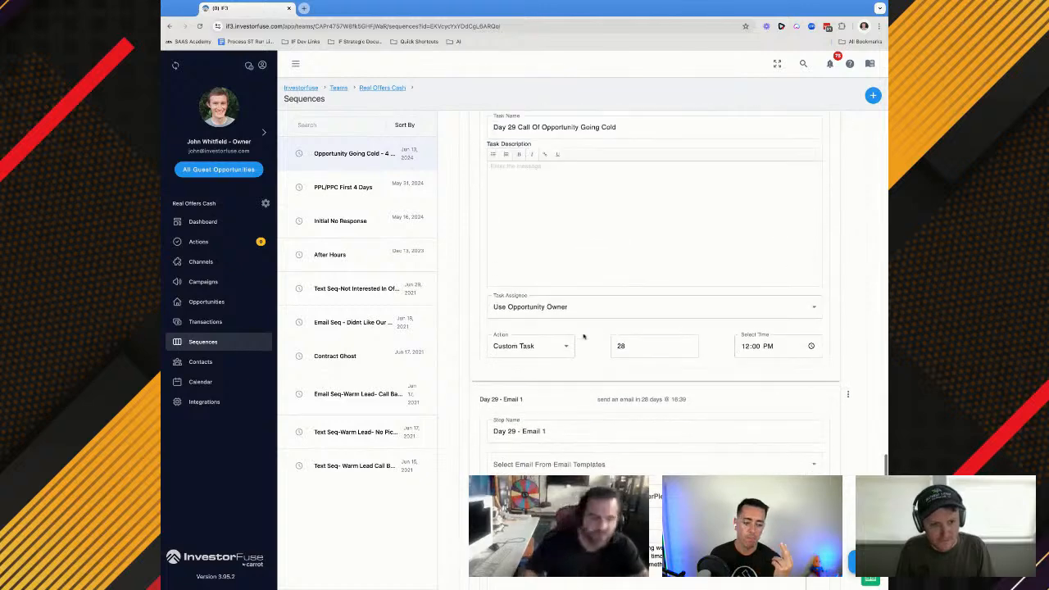
Copy the Day 29 - Call 1 task name into Day 30 - Call 1 and change it to "Day 30 Call Of Opportunity Going Cold"
{"action": "triple_click", "coordinate": [550, 215]}
{"action": "scroll", "coordinate": [550, 219], "scroll_direction": "up", "scroll_amount": 3}
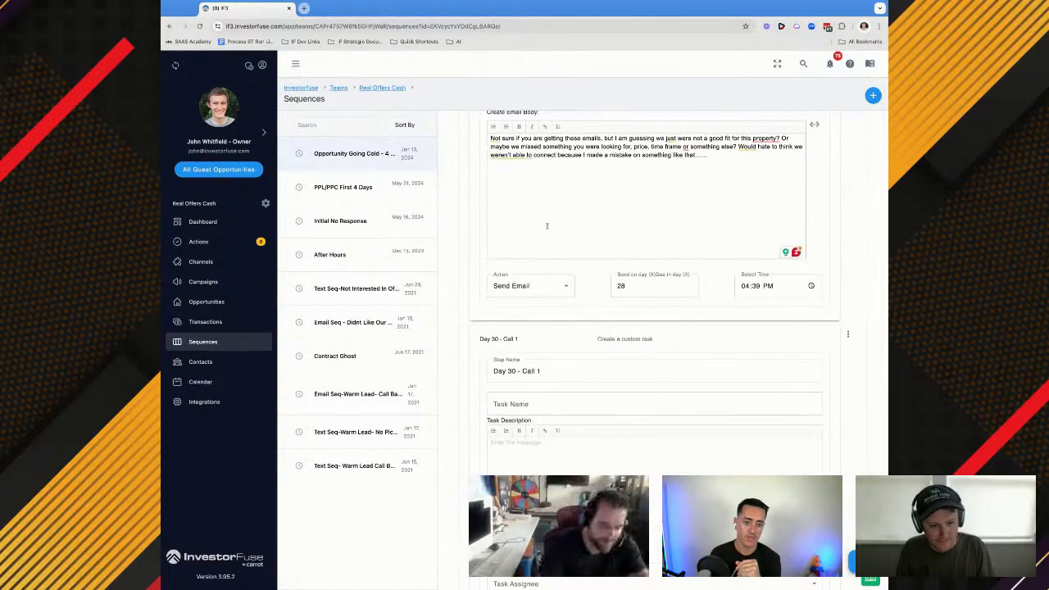
{"action": "left_click", "coordinate": [509, 407]}
{"action": "double_click", "coordinate": [509, 404]}
{"action": "type", "text": "30"}
Assign the Day 30 - Call 1 task to the opportunity owner and schedule it for day 29 at 12:00 PM
{"action": "scroll", "coordinate": [509, 403], "scroll_direction": "down", "scroll_amount": 2}
{"action": "left_click", "coordinate": [525, 452]}
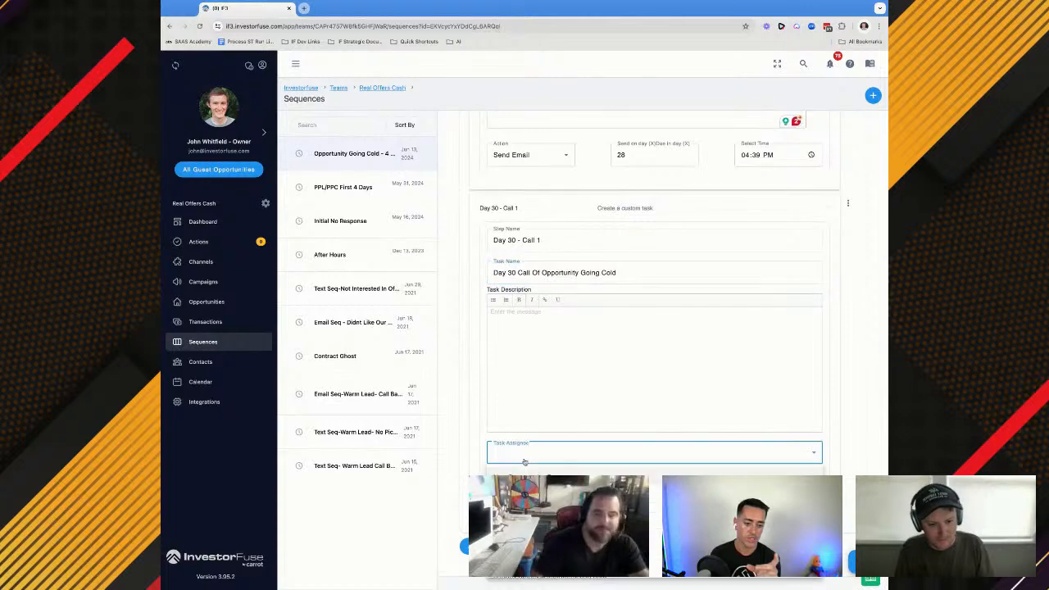
{"action": "left_click", "coordinate": [659, 497]}
{"action": "left_click", "coordinate": [522, 455]}
{"action": "left_click", "coordinate": [526, 484]}
{"action": "left_click", "coordinate": [526, 484]}
{"action": "left_click", "coordinate": [523, 470]}
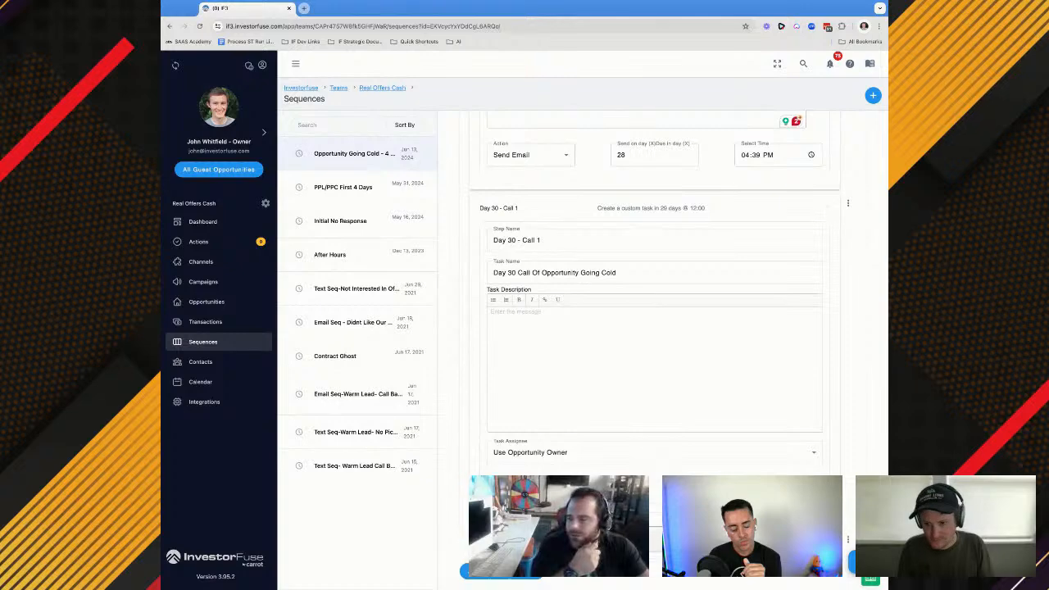
Name the new sequence step Day 30 - Text 1 and set its action to Send Text
{"action": "scroll", "coordinate": [654, 328], "scroll_direction": "down", "scroll_amount": 1}
{"action": "scroll", "coordinate": [654, 328], "scroll_direction": "up", "scroll_amount": 5}
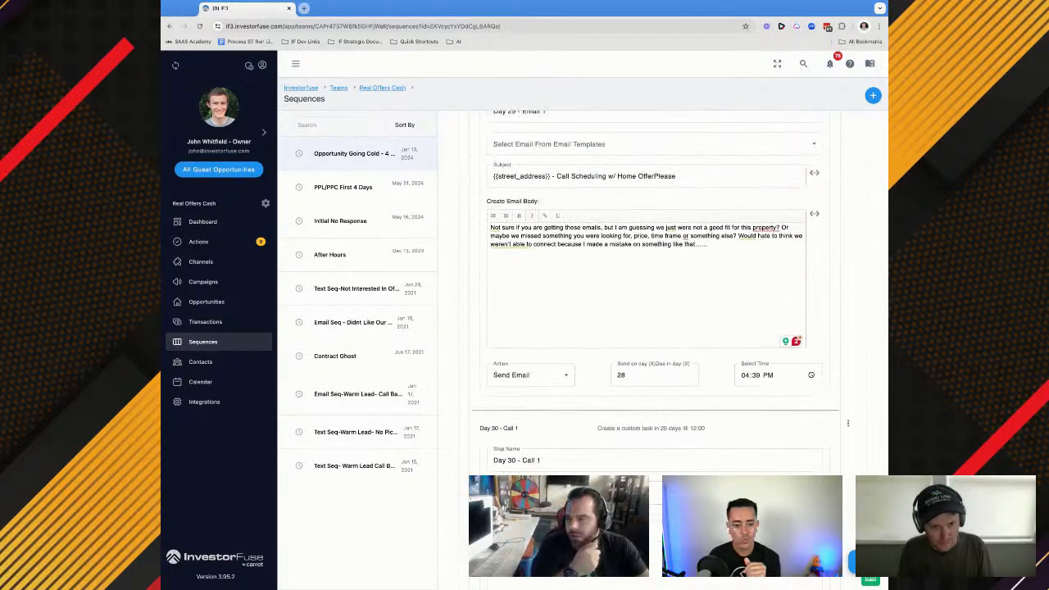
{"action": "scroll", "coordinate": [654, 328], "scroll_direction": "up", "scroll_amount": 3}
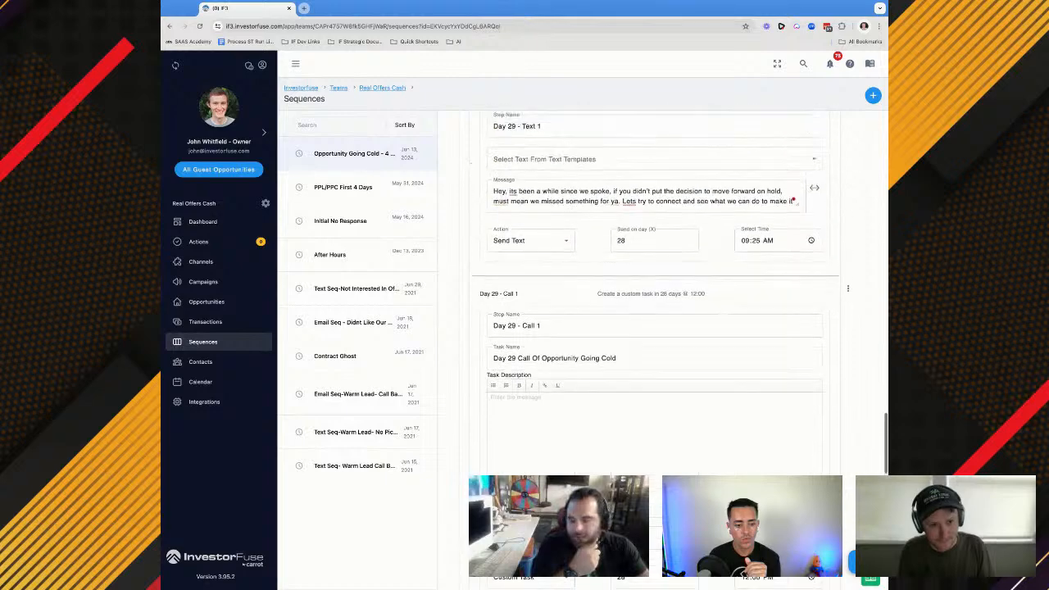
{"action": "scroll", "coordinate": [653, 328], "scroll_direction": "down", "scroll_amount": 8}
{"action": "left_click", "coordinate": [506, 453]}
{"action": "type", "text": "Day 30 - Text 1"}
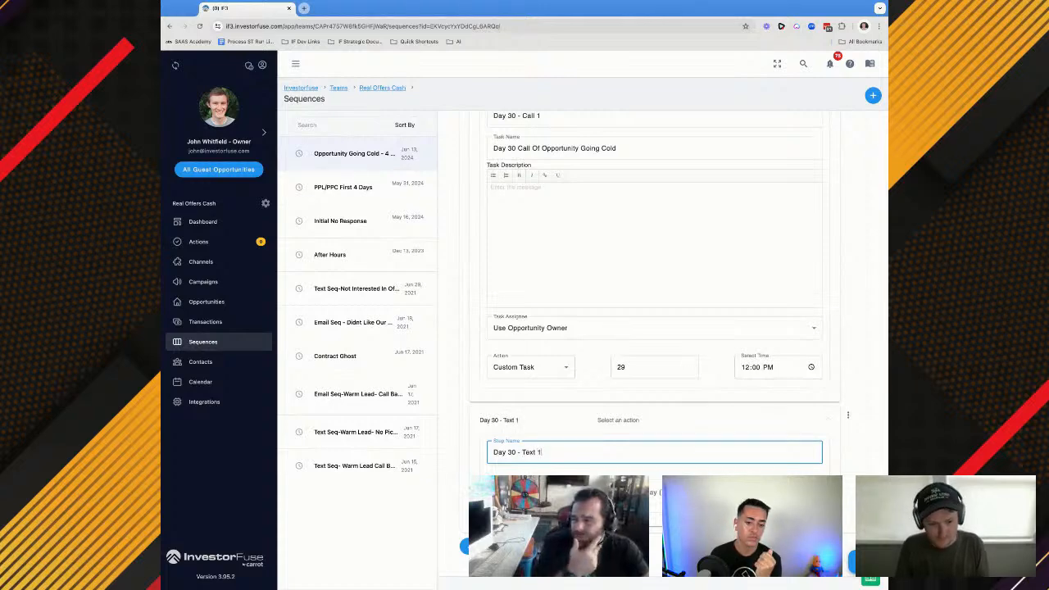
{"action": "left_click", "coordinate": [525, 492]}
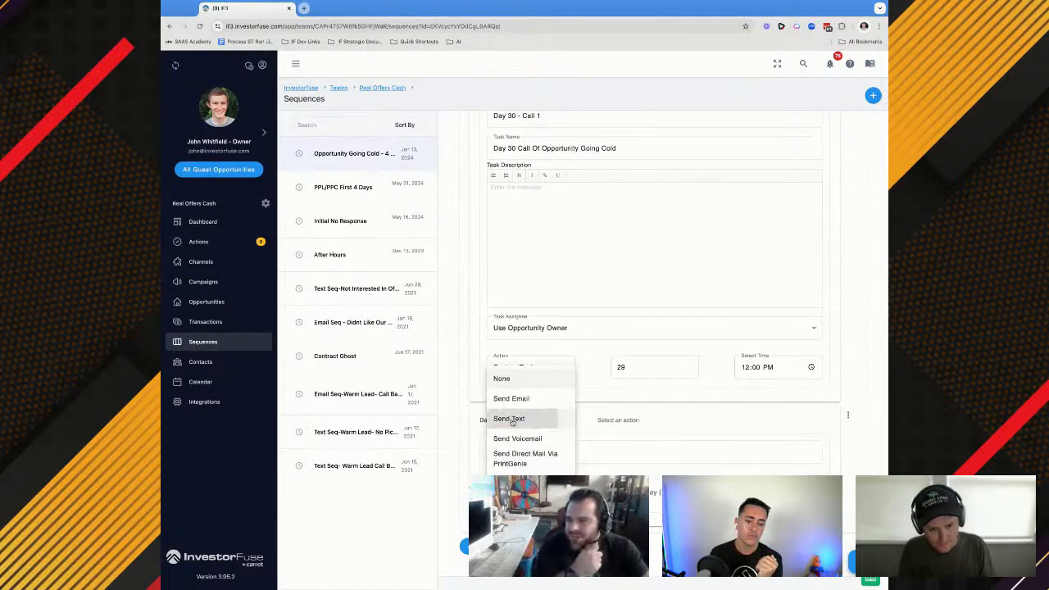
{"action": "left_click", "coordinate": [513, 421]}
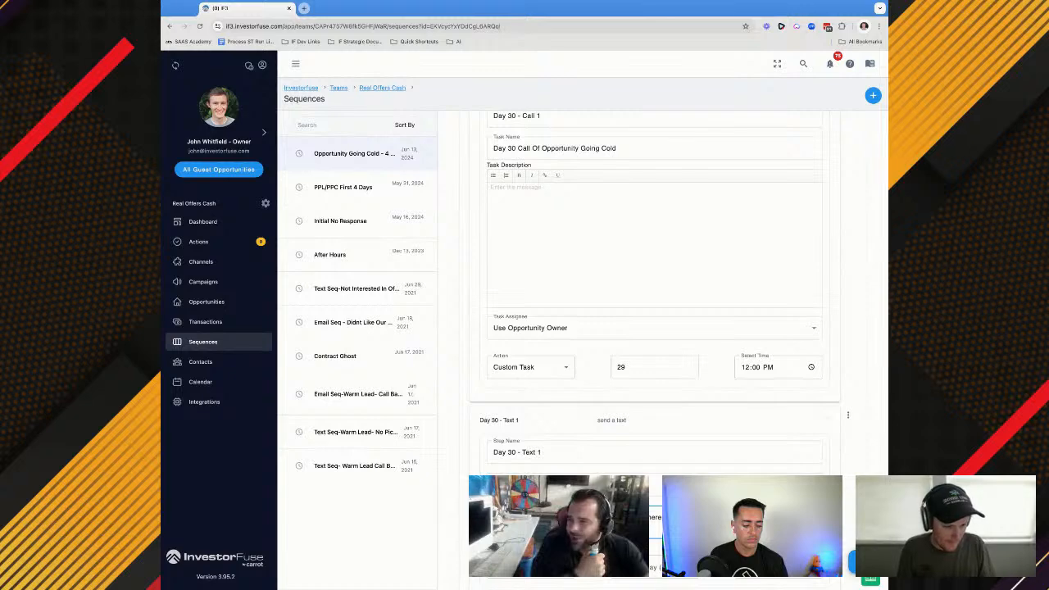
Fill the Day 30 - Text 1 message with the prepared "I must have missed something" text and schedule it for day 29 at 2:18 PM
{"action": "scroll", "coordinate": [655, 352], "scroll_direction": "down", "scroll_amount": 1}
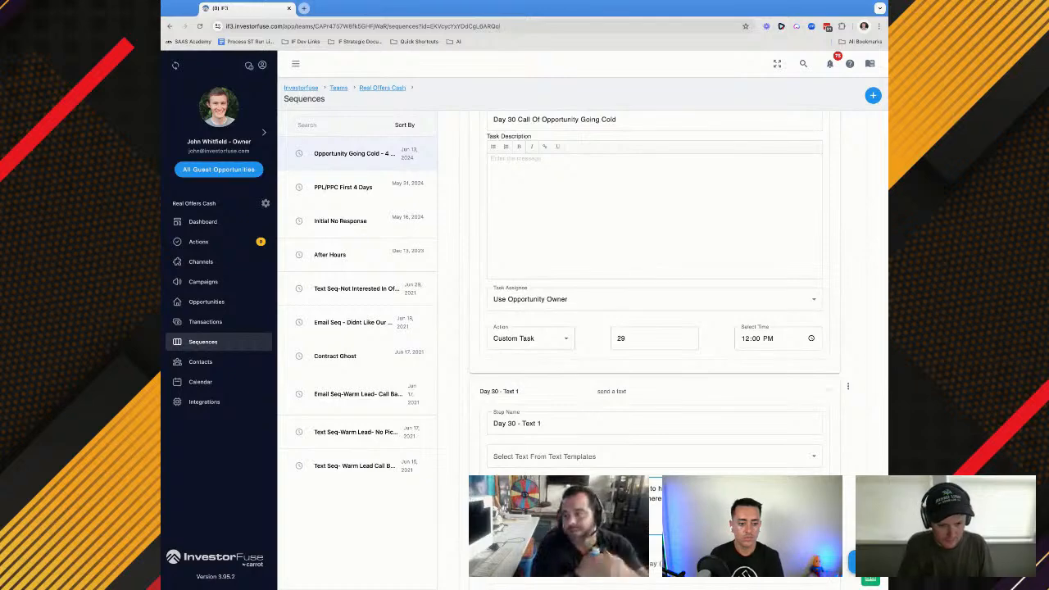
{"action": "scroll", "coordinate": [814, 431], "scroll_direction": "down", "scroll_amount": 2}
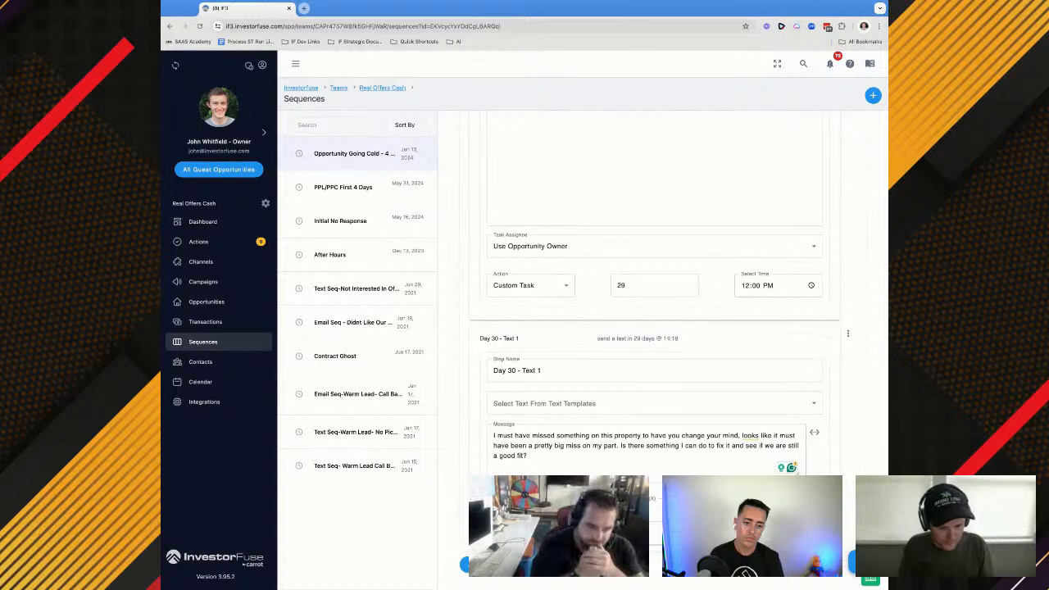
{"action": "scroll", "coordinate": [653, 352], "scroll_direction": "down", "scroll_amount": 2}
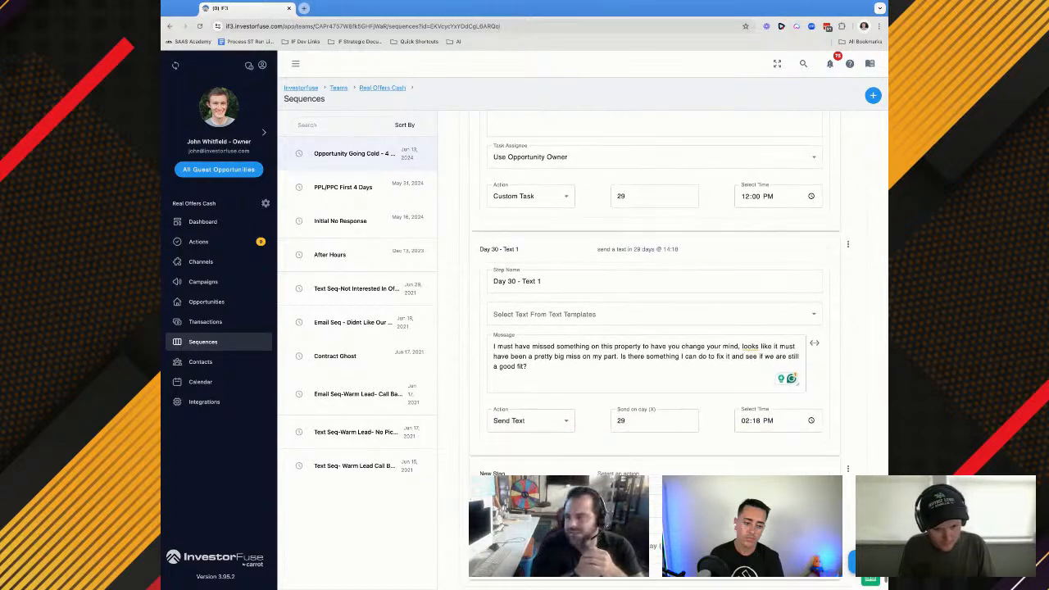
Name the new sequence step Day 30 - Email 1 and set its action to Send Email
{"action": "type", "text": "Day 30 - Email 1"}
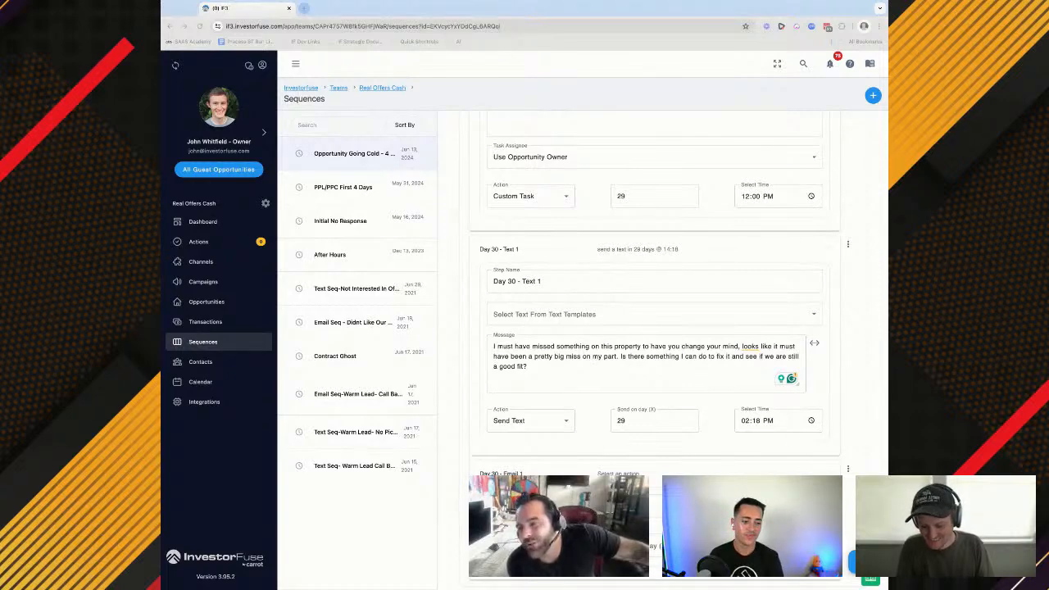
{"action": "scroll", "coordinate": [532, 409], "scroll_direction": "down", "scroll_amount": 1}
{"action": "left_click", "coordinate": [529, 366]}
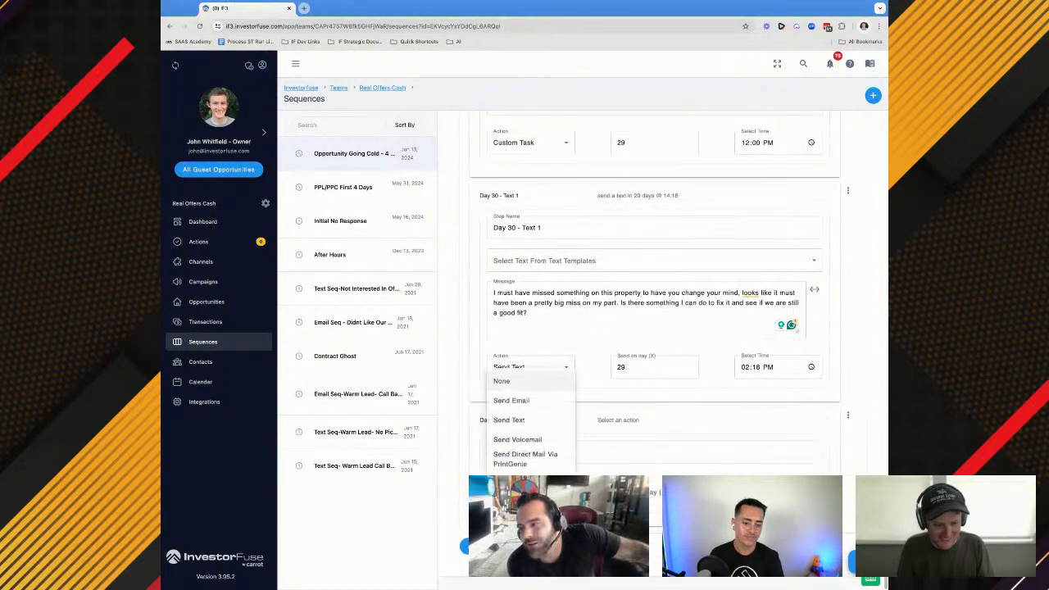
{"action": "left_click", "coordinate": [508, 418]}
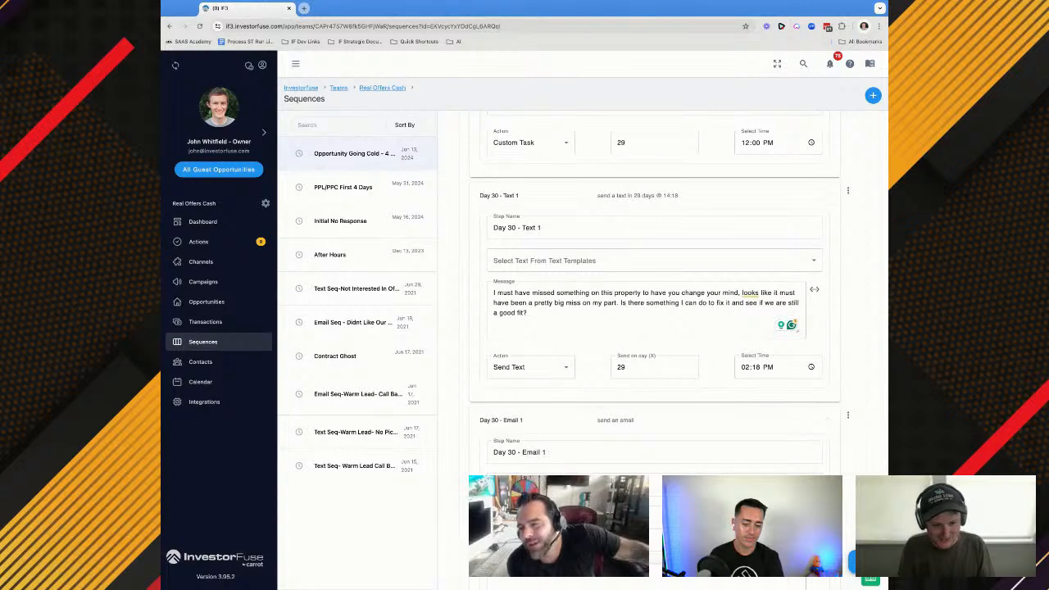
Give Day 30 - Email 1 the prepared "Evening" body and the "{{street_address}} - Call Scheduling w/ Home OfferPlease" subject copied from the previous email step
{"action": "scroll", "coordinate": [656, 328], "scroll_direction": "down", "scroll_amount": 1}
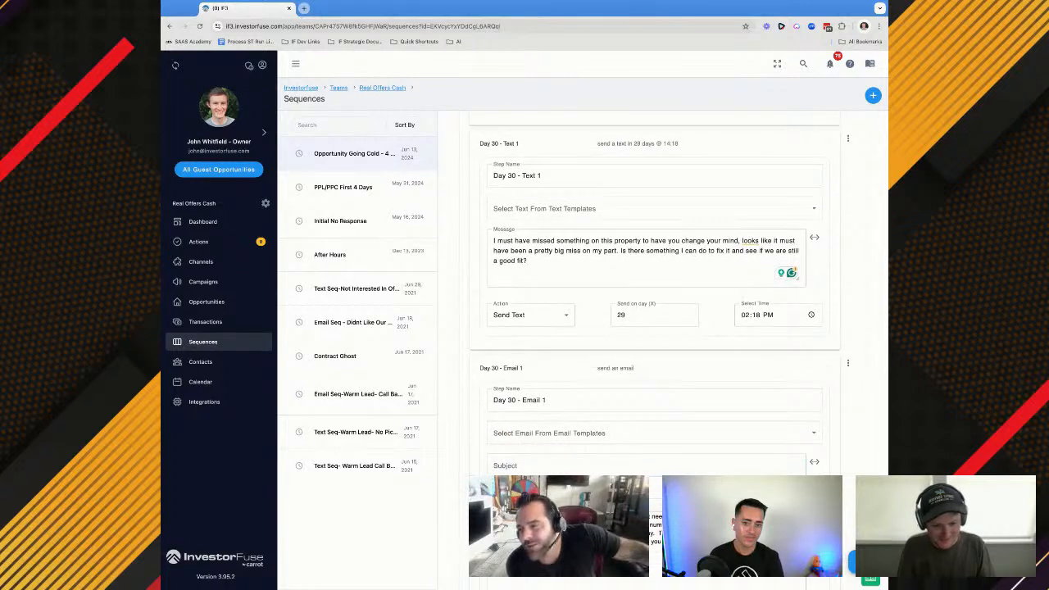
{"action": "scroll", "coordinate": [544, 460], "scroll_direction": "up", "scroll_amount": 10}
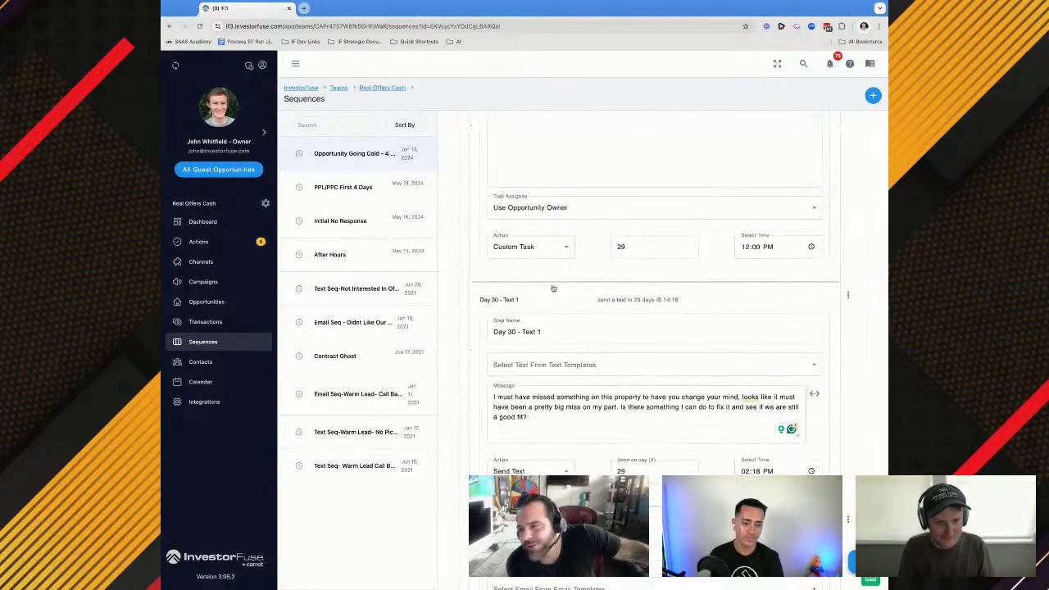
{"action": "scroll", "coordinate": [548, 268], "scroll_direction": "up", "scroll_amount": 1}
{"action": "left_click", "coordinate": [536, 259]}
{"action": "triple_click", "coordinate": [537, 257]}
{"action": "key", "text": "ctrl+c"}
{"action": "scroll", "coordinate": [532, 270], "scroll_direction": "down", "scroll_amount": 10}
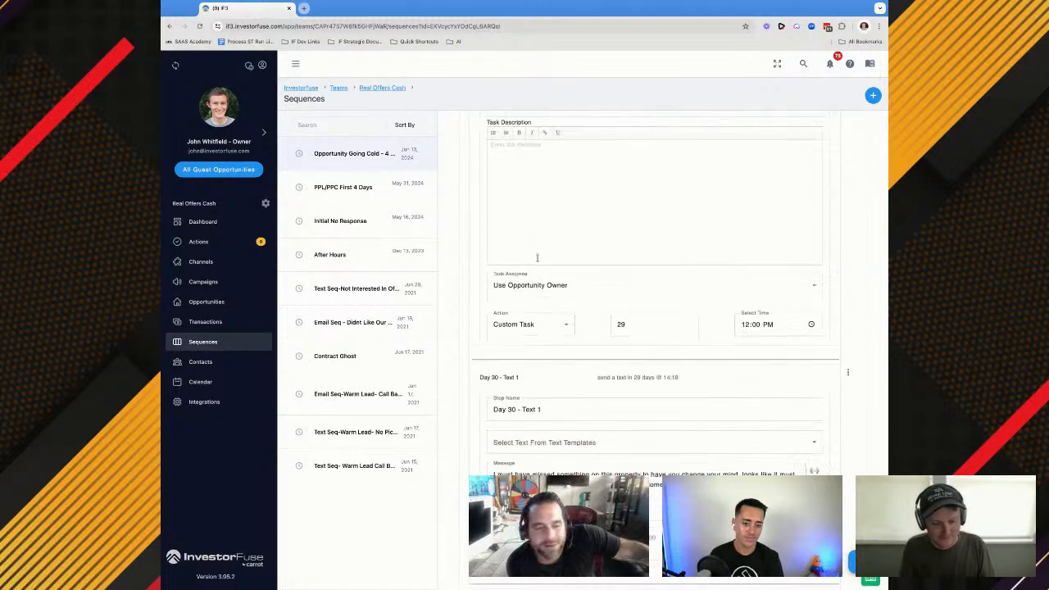
{"action": "left_click", "coordinate": [517, 291]}
{"action": "key", "text": "ctrl+v"}
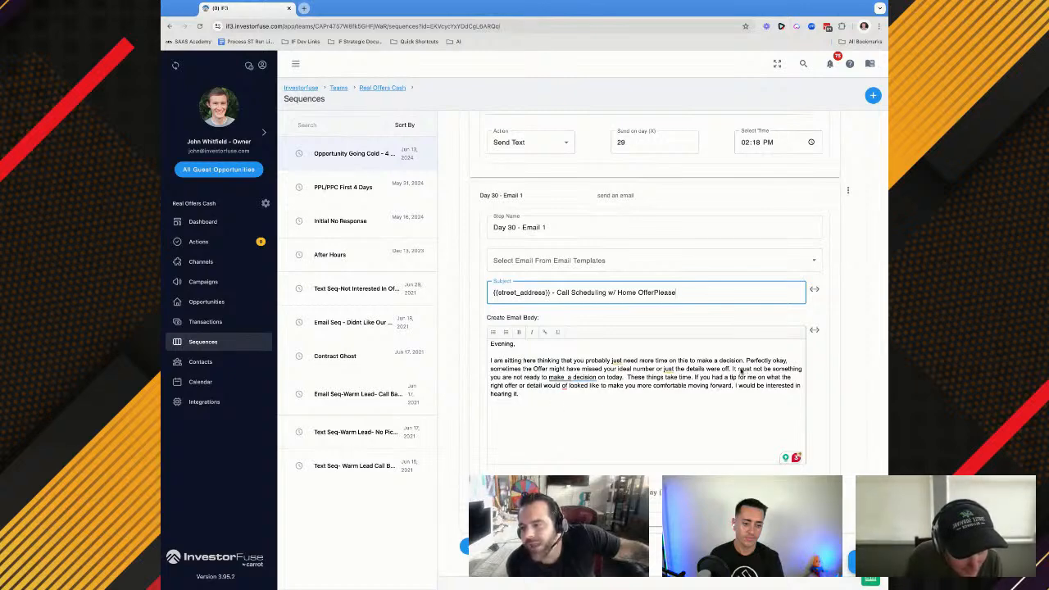
Remove the extra space before "If you had a tip" in the Day 30 - Email 1 body, schedule it for day 29 at 17:28, and save the sequence
{"action": "left_click", "coordinate": [516, 378]}
{"action": "double_click", "coordinate": [516, 378]}
{"action": "key", "text": "BackSpace"}
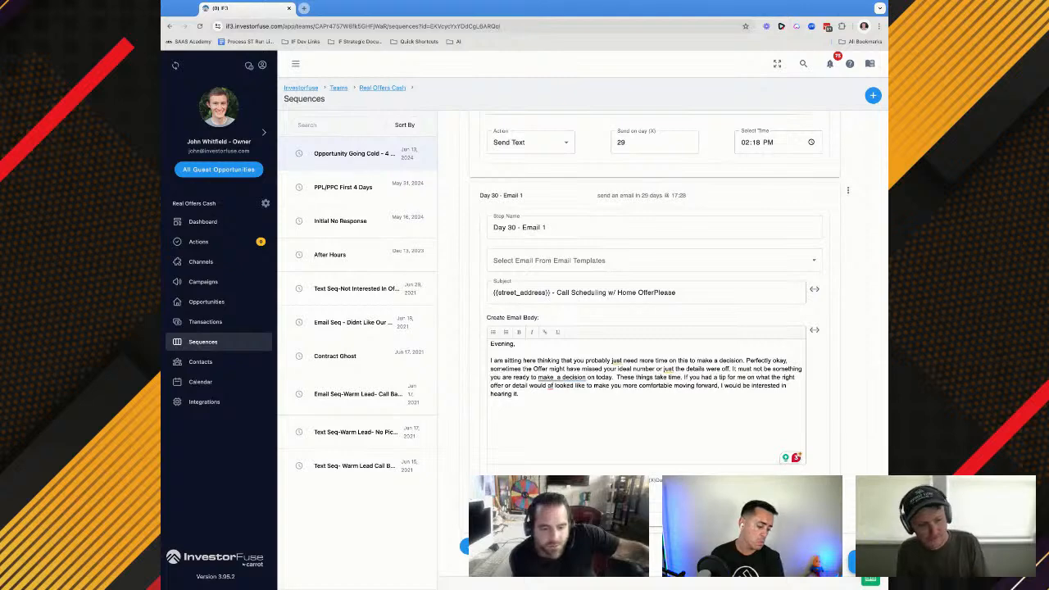
{"action": "left_click", "coordinate": [862, 562]}
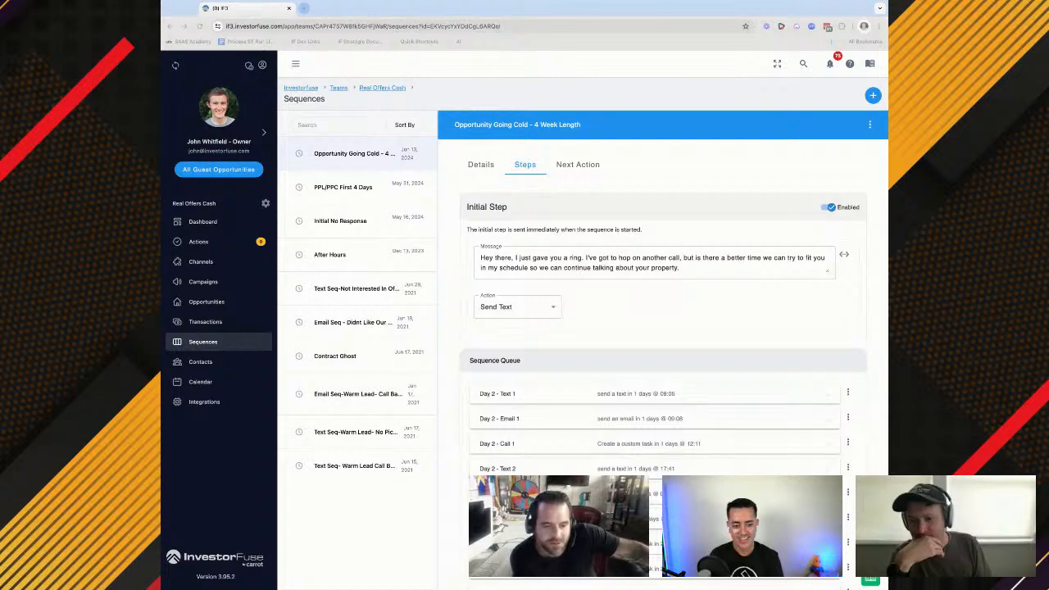
Review the saved sequence queue from Day 2 through Day 30, expanding Day 30 - Email 1 to check its subject and body
{"action": "scroll", "coordinate": [488, 321], "scroll_direction": "down", "scroll_amount": 10}
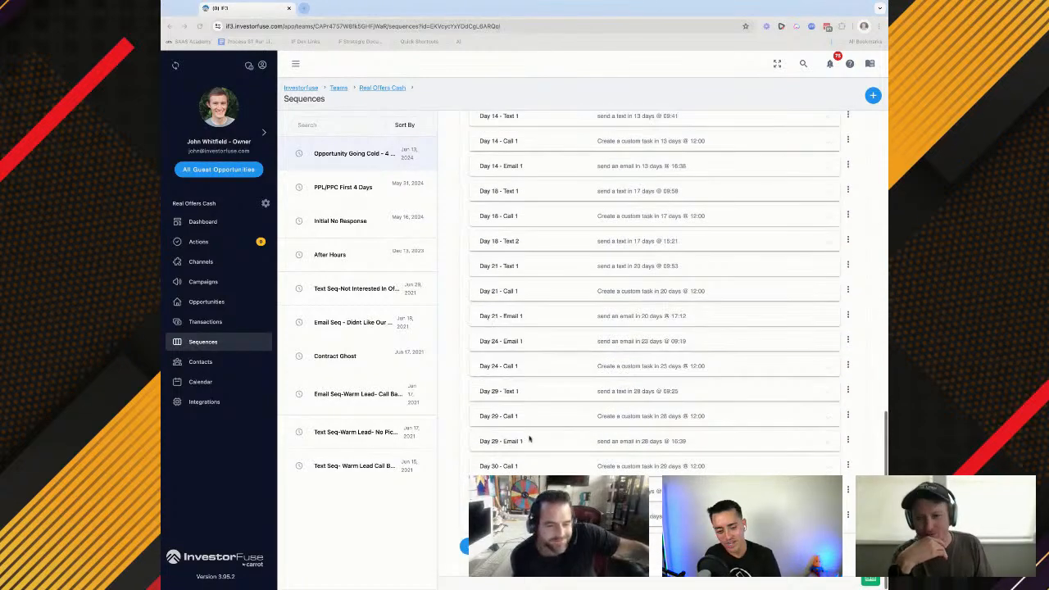
{"action": "left_click", "coordinate": [602, 516]}
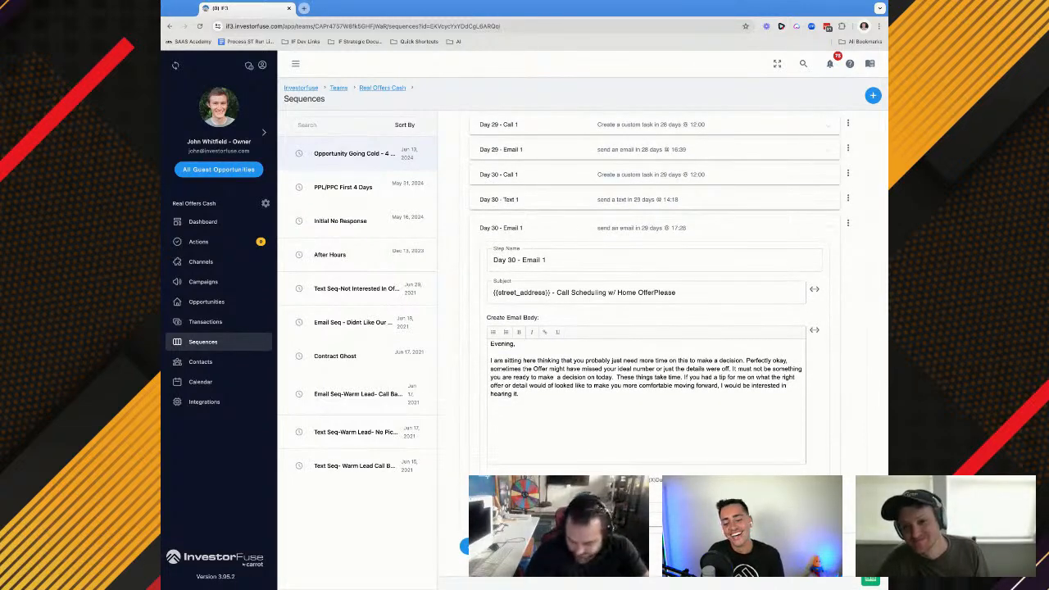
{"action": "left_click", "coordinate": [613, 11]}
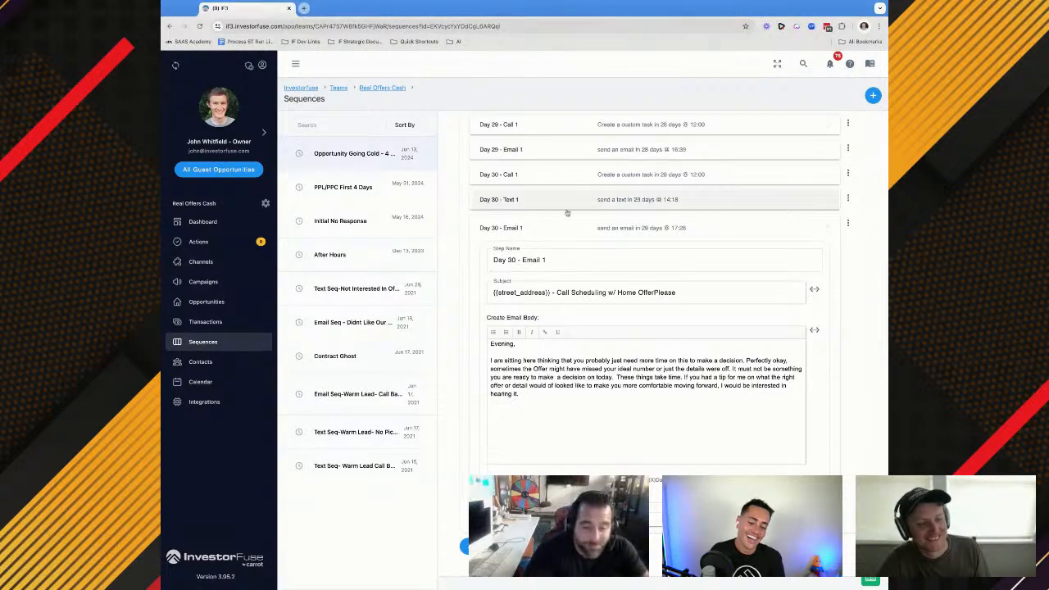
{"action": "scroll", "coordinate": [529, 258], "scroll_direction": "up", "scroll_amount": 2}
{"action": "scroll", "coordinate": [527, 261], "scroll_direction": "down", "scroll_amount": 2}
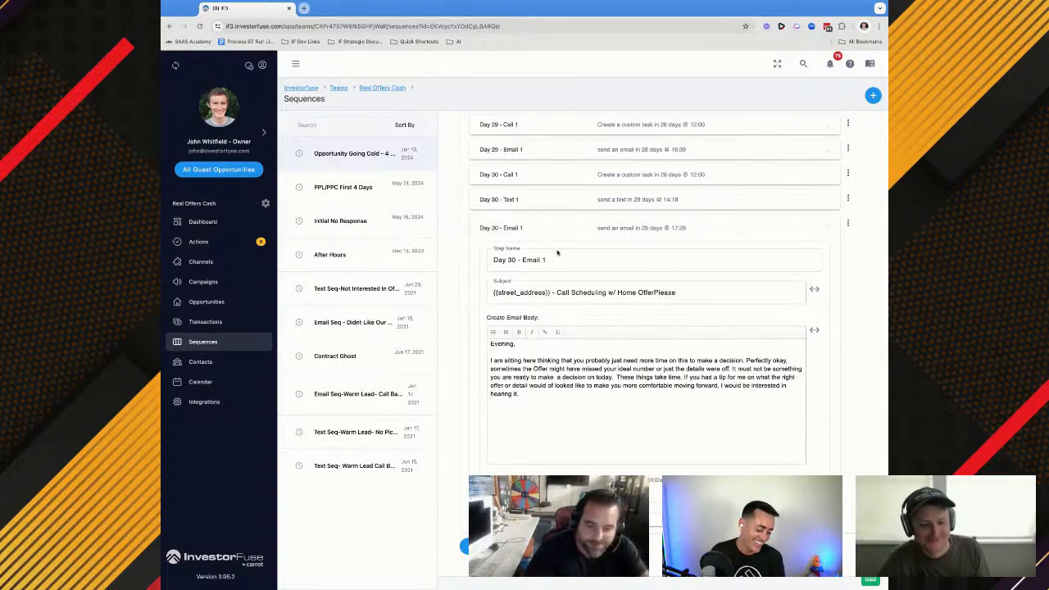
{"action": "scroll", "coordinate": [557, 254], "scroll_direction": "up", "scroll_amount": 15}
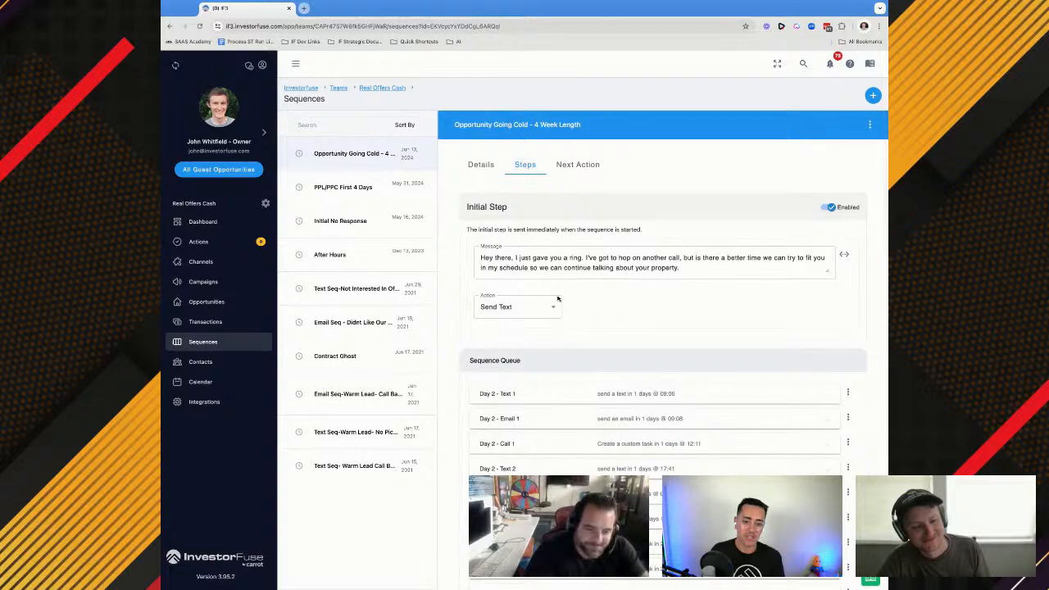
{"action": "scroll", "coordinate": [558, 298], "scroll_direction": "down", "scroll_amount": 2}
{"action": "scroll", "coordinate": [550, 238], "scroll_direction": "down", "scroll_amount": 15}
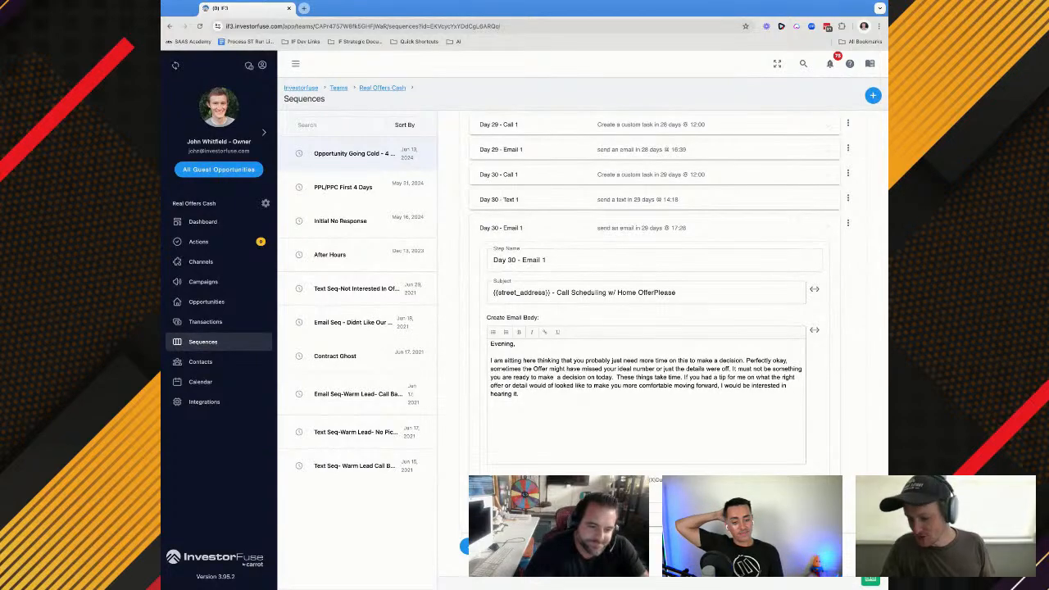
{"action": "scroll", "coordinate": [560, 215], "scroll_direction": "up", "scroll_amount": 3}
{"action": "scroll", "coordinate": [560, 215], "scroll_direction": "down", "scroll_amount": 3}
{"action": "left_click", "coordinate": [560, 219]}
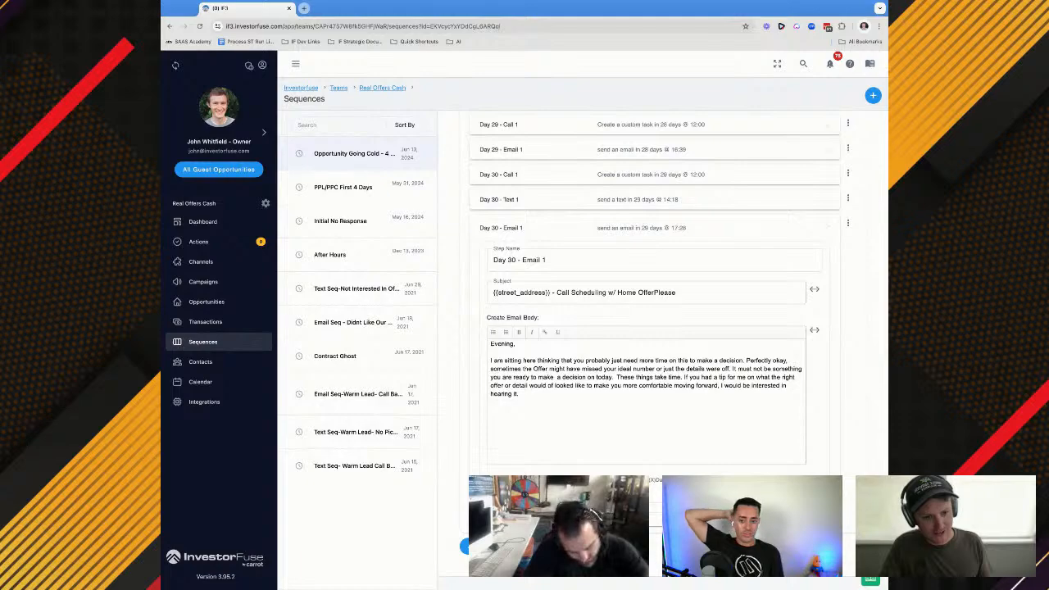
{"action": "scroll", "coordinate": [560, 219], "scroll_direction": "up", "scroll_amount": 15}
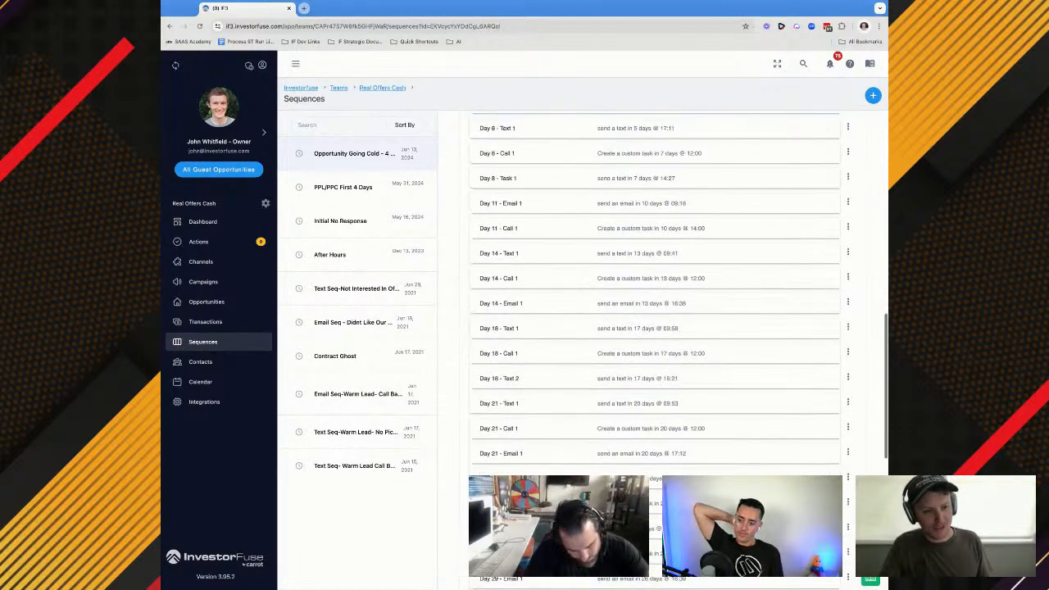
{"action": "key", "text": "super+Tab"}
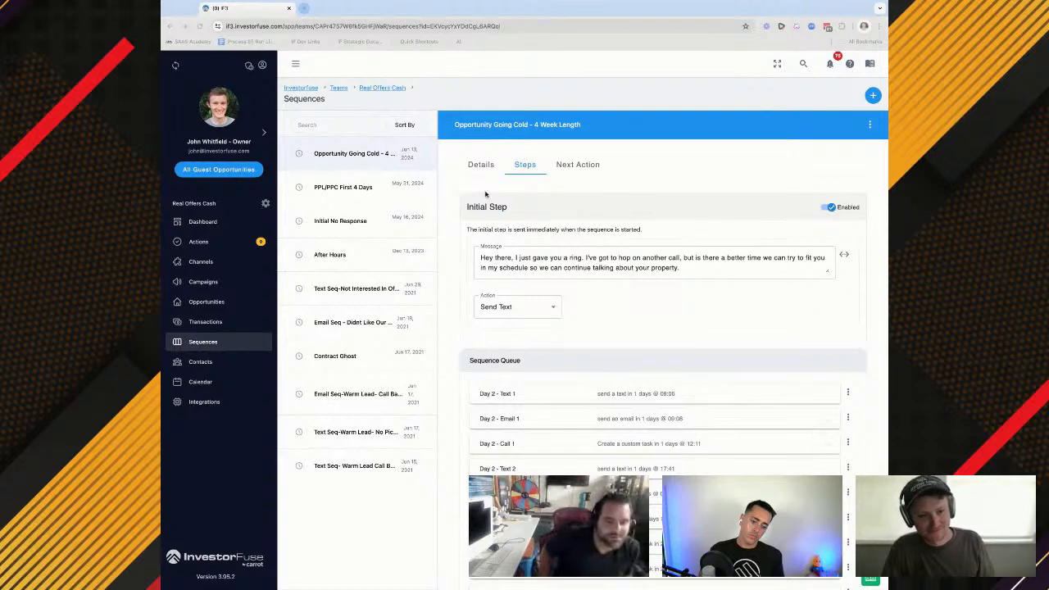
{"action": "left_click", "coordinate": [520, 93]}
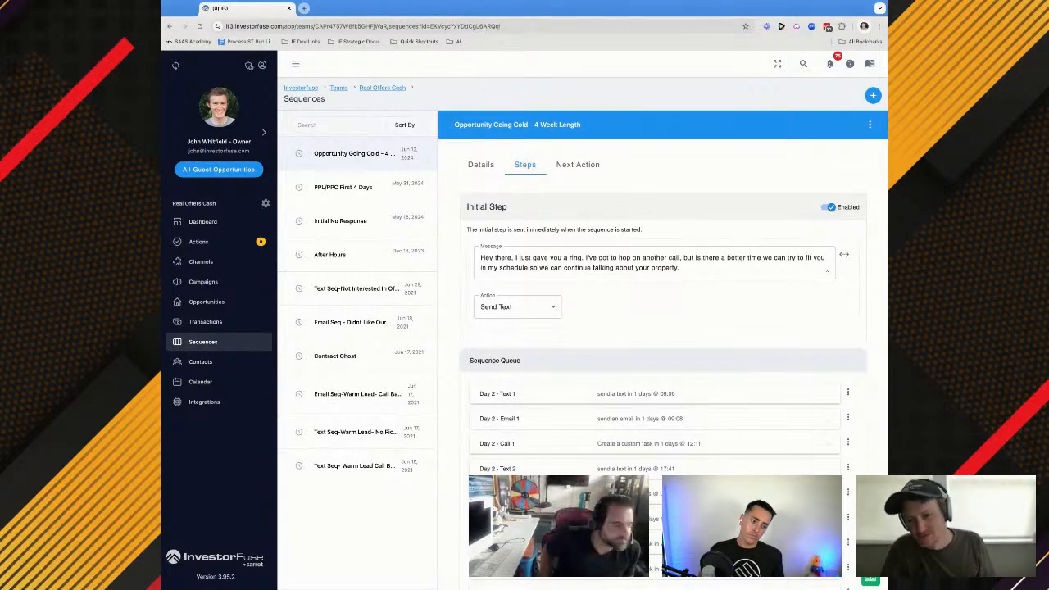